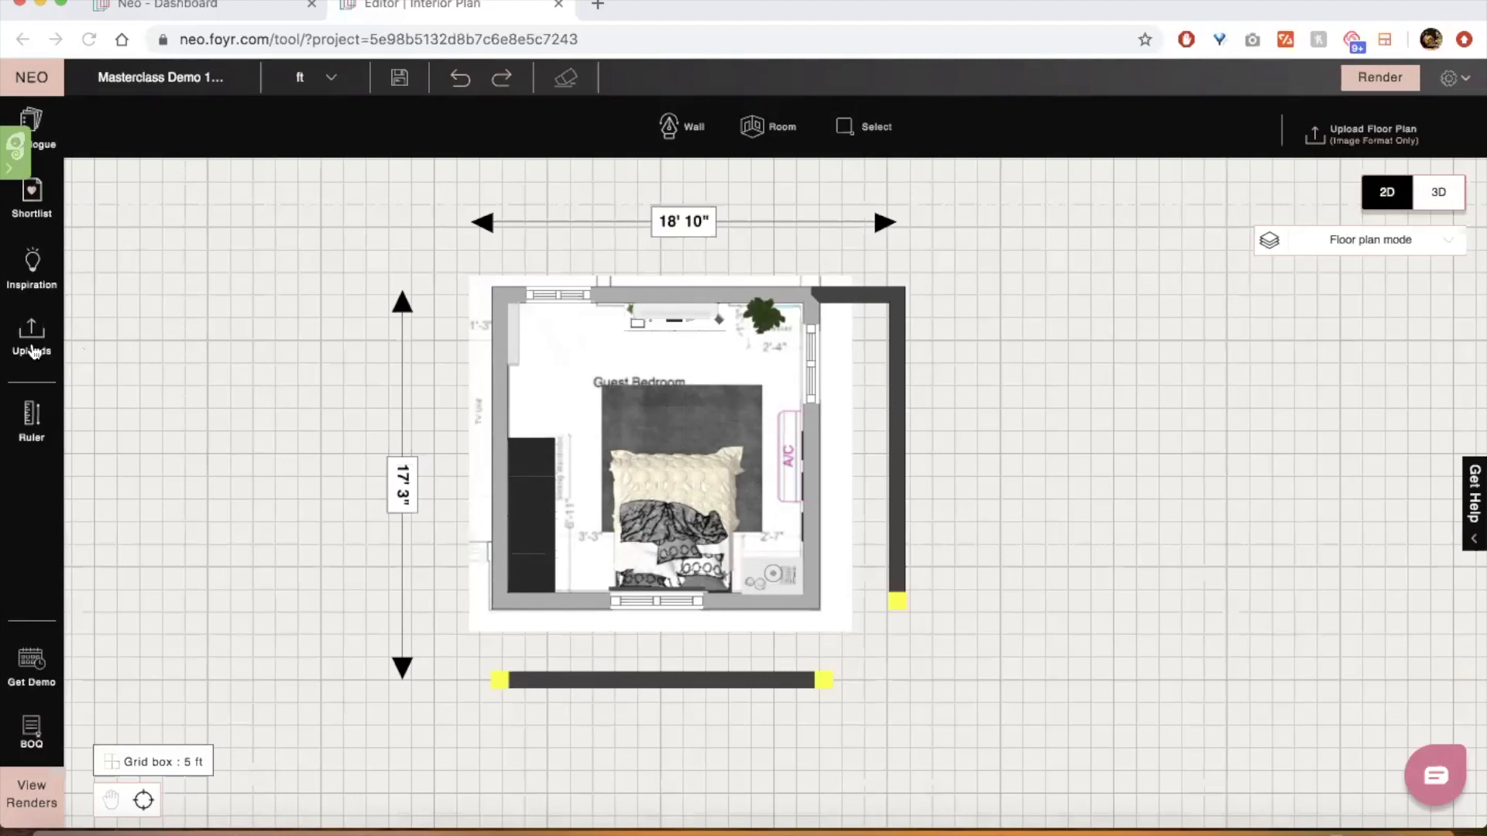
Start a custom model upload and load Bed 08.obj from the Webinar models folder
click(34, 352)
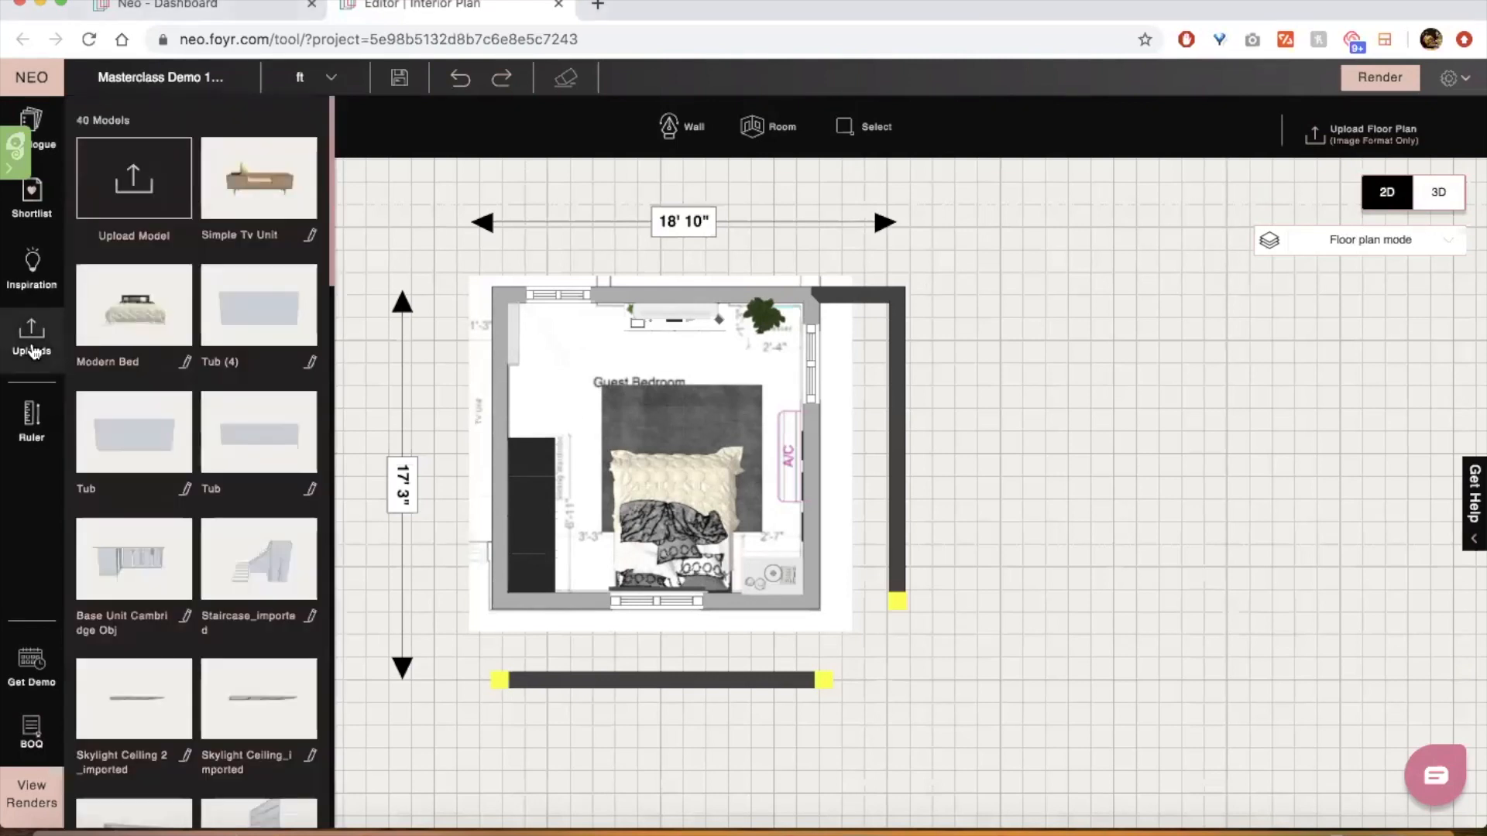
click(145, 205)
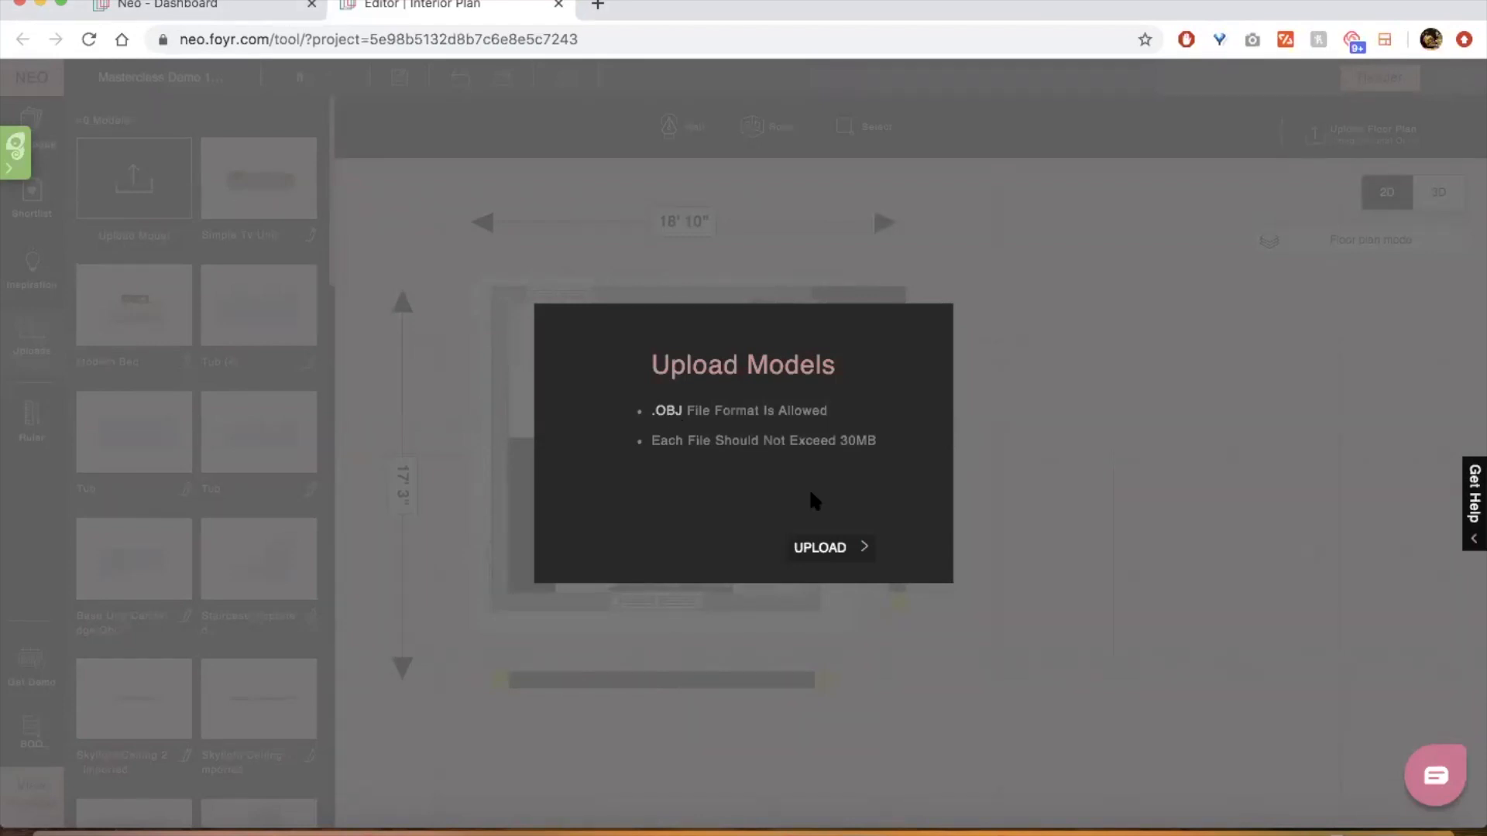
click(824, 548)
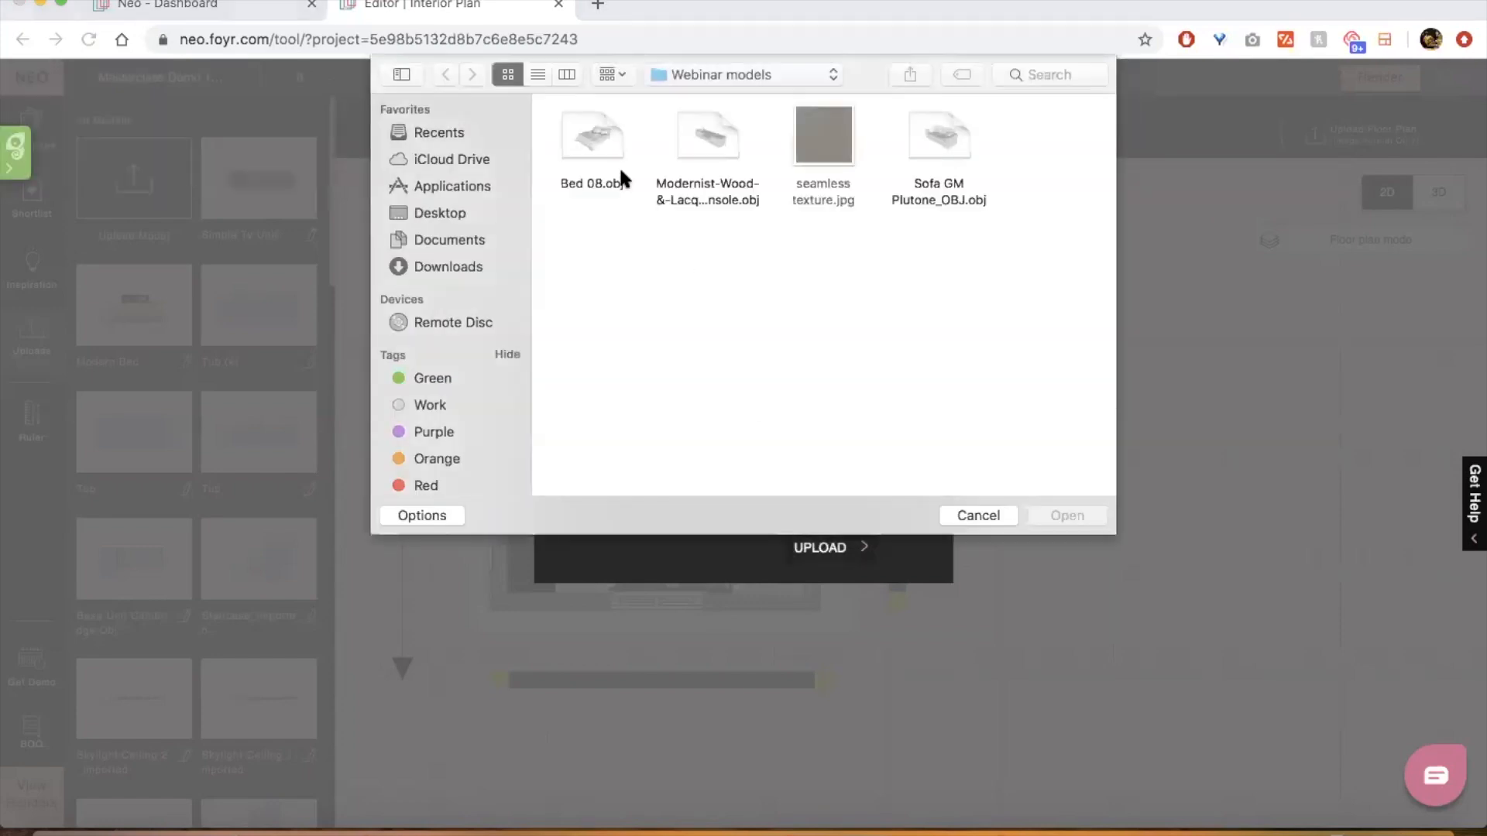
click(593, 137)
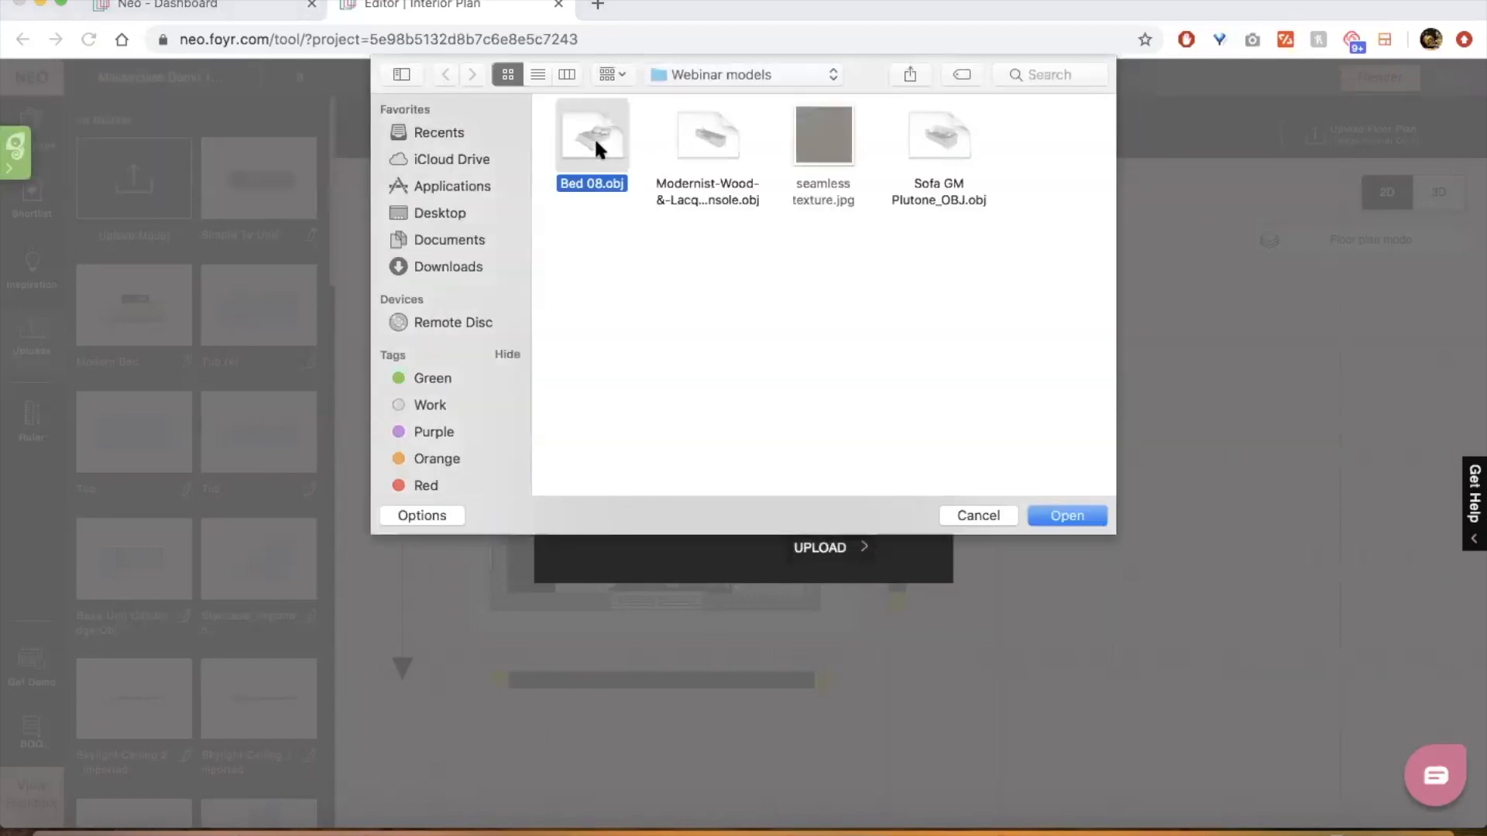
click(1068, 515)
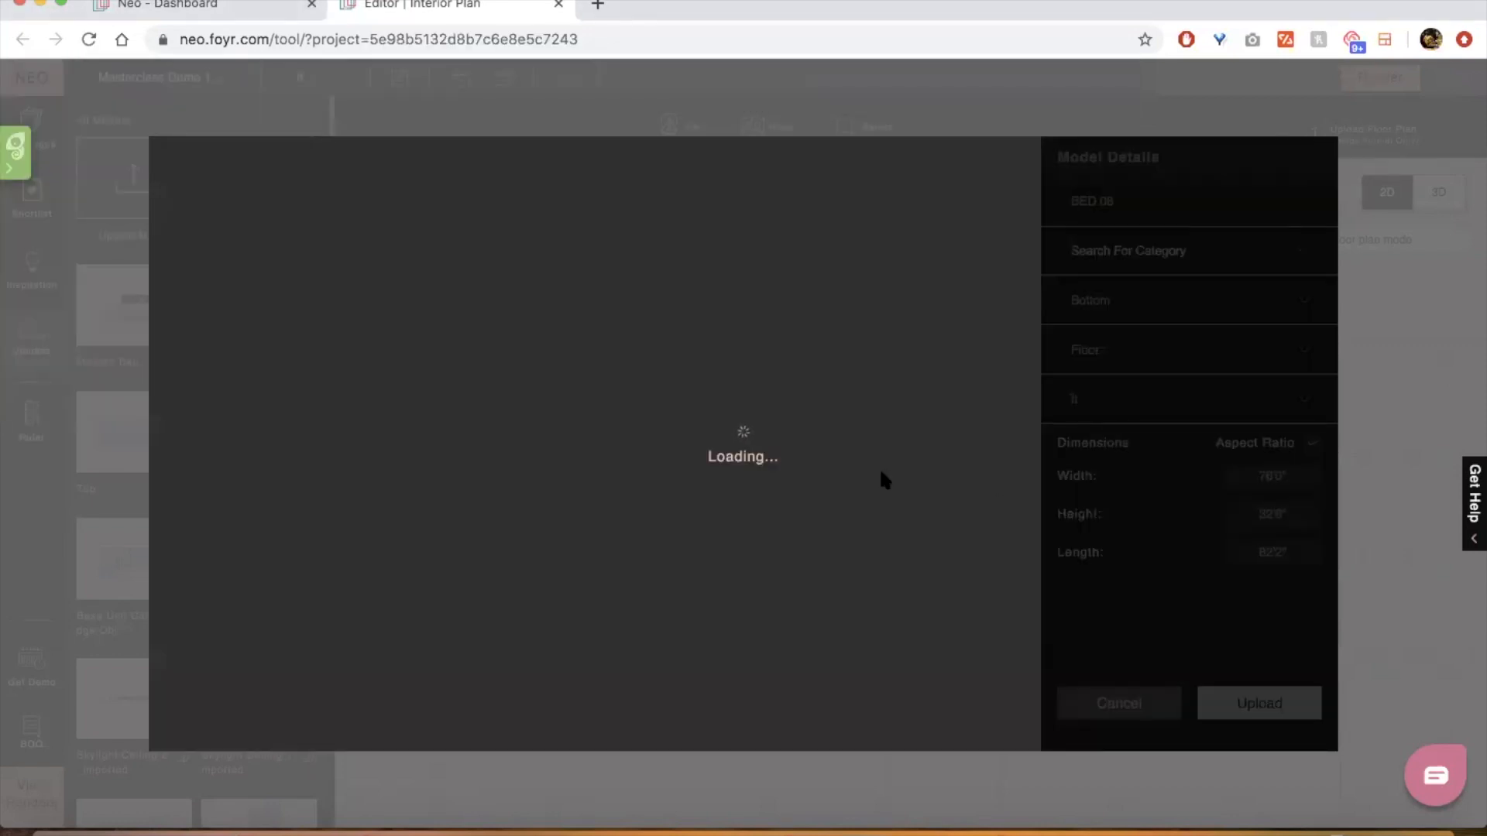
Name the uploaded model Demo Model Bed and assign it to the category Furniture / Bedroom Furniture / Beds
scroll(880, 472, down, 10)
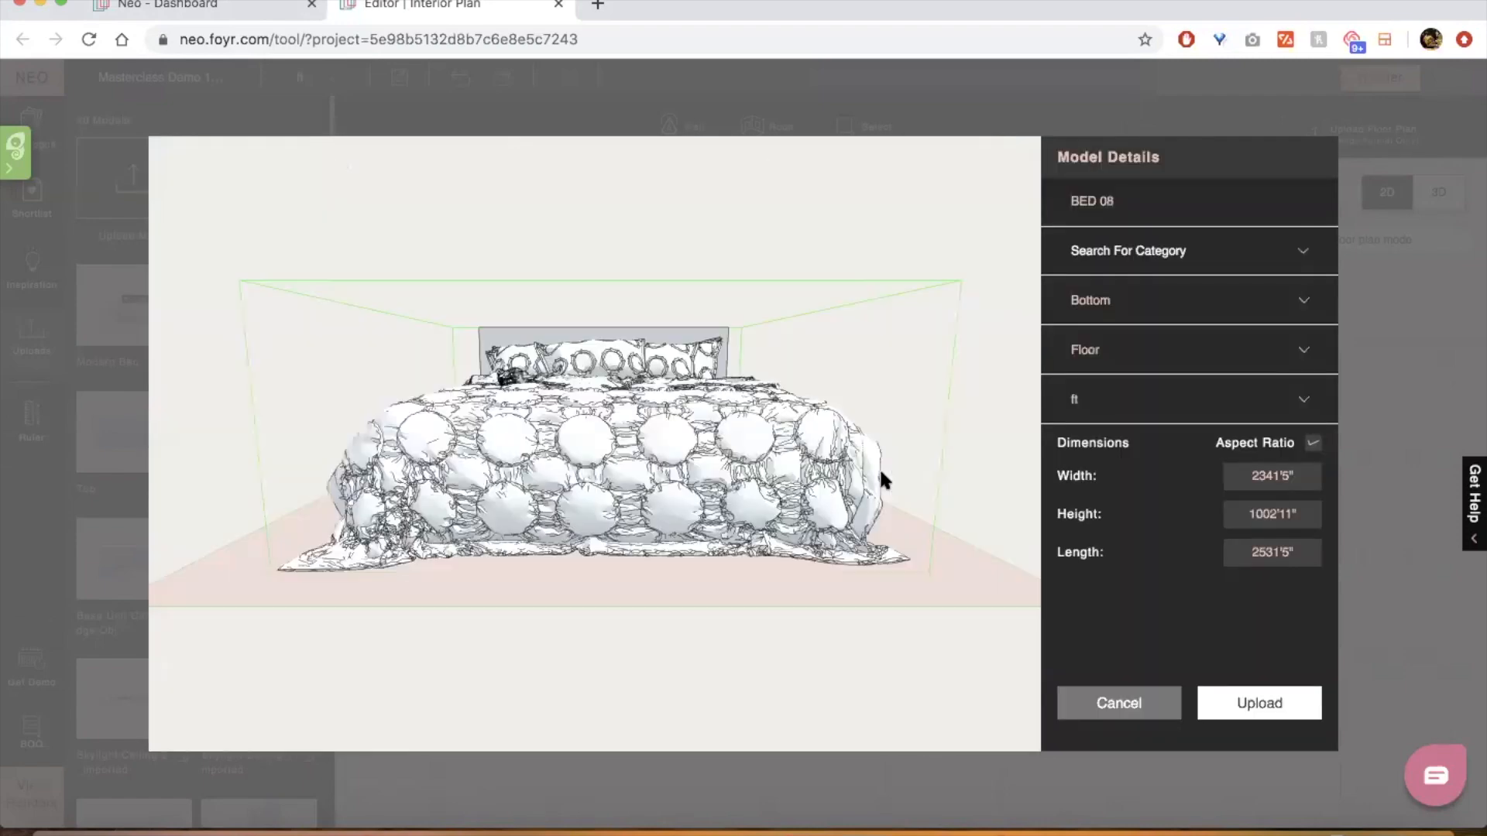
drag(852, 416, 846, 546)
drag(695, 574, 822, 541)
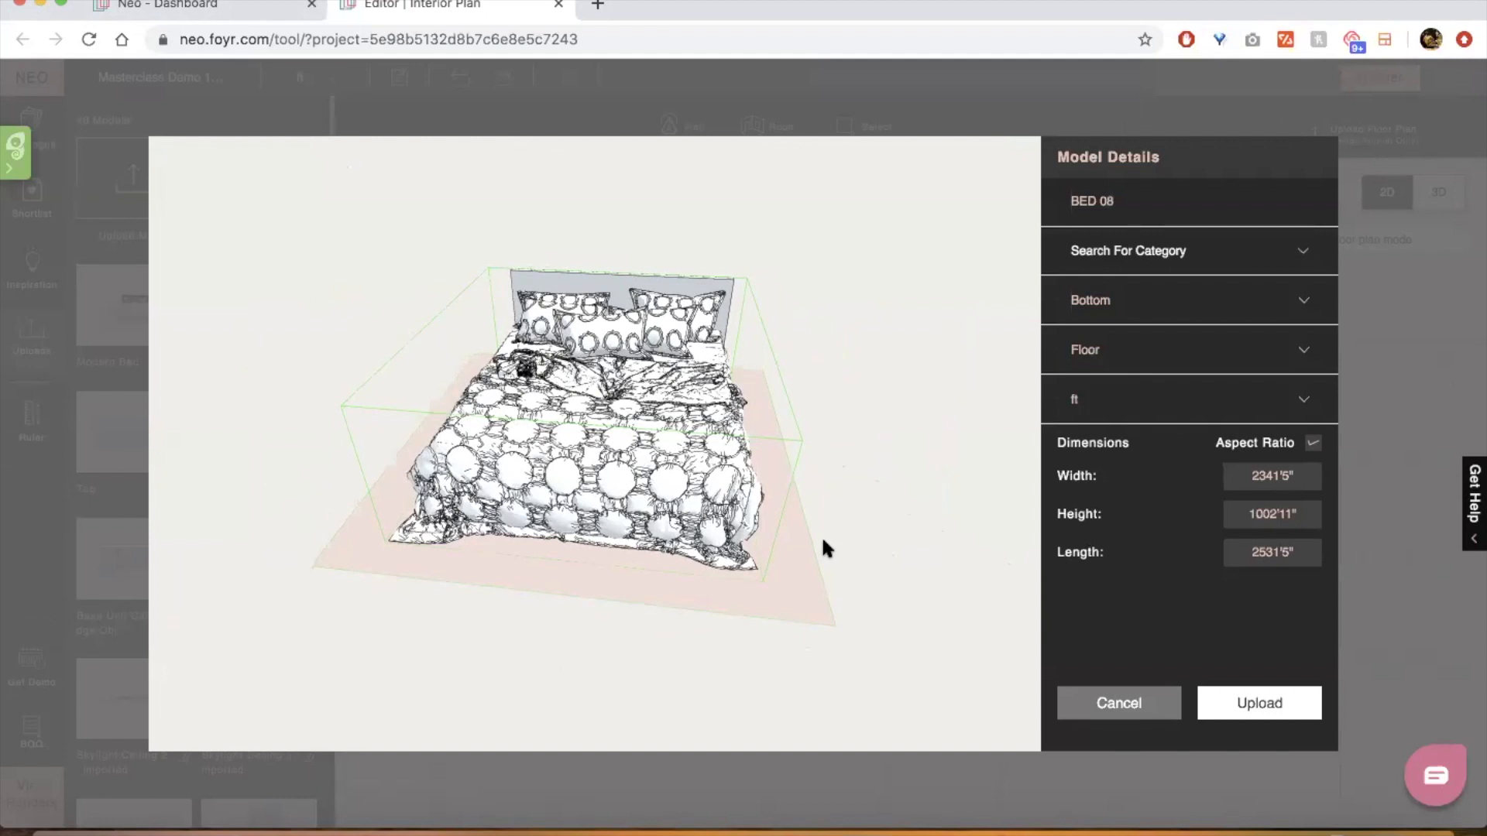
drag(823, 541, 784, 562)
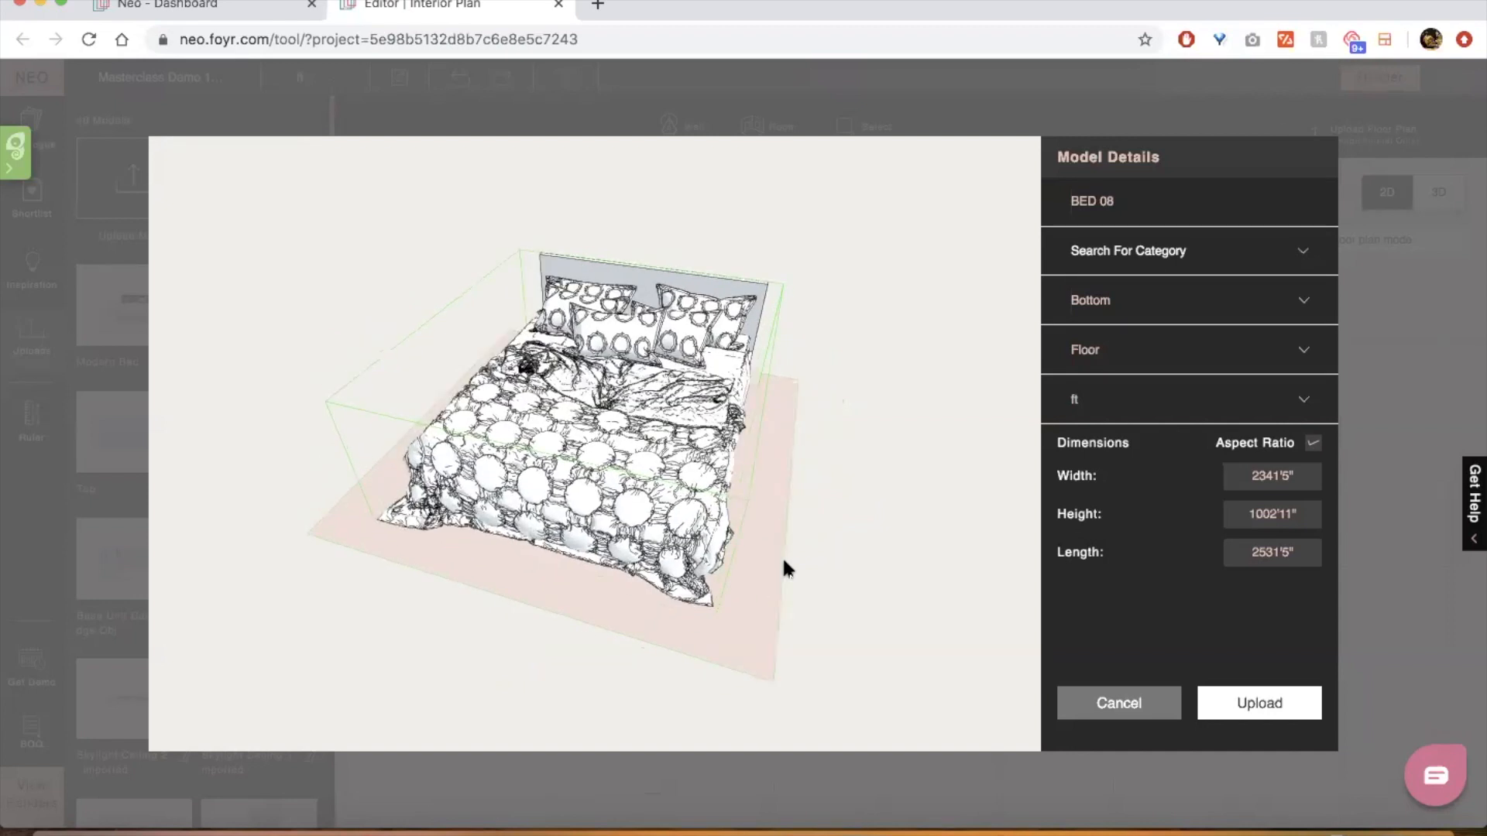
drag(784, 561, 831, 589)
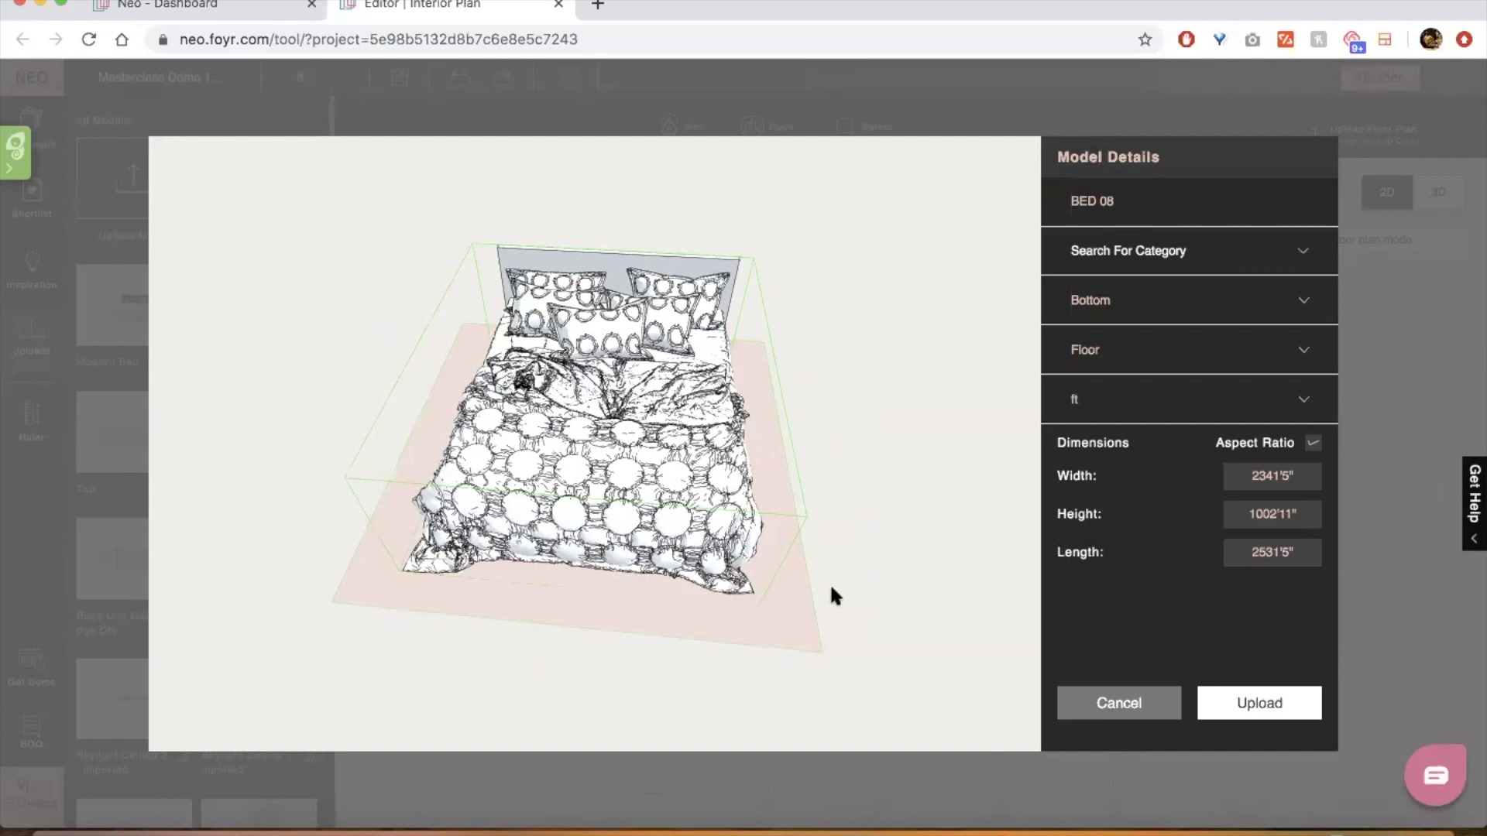
mouse_move(832, 594)
mouse_down()
mouse_move(810, 570)
mouse_move(816, 583)
mouse_up()
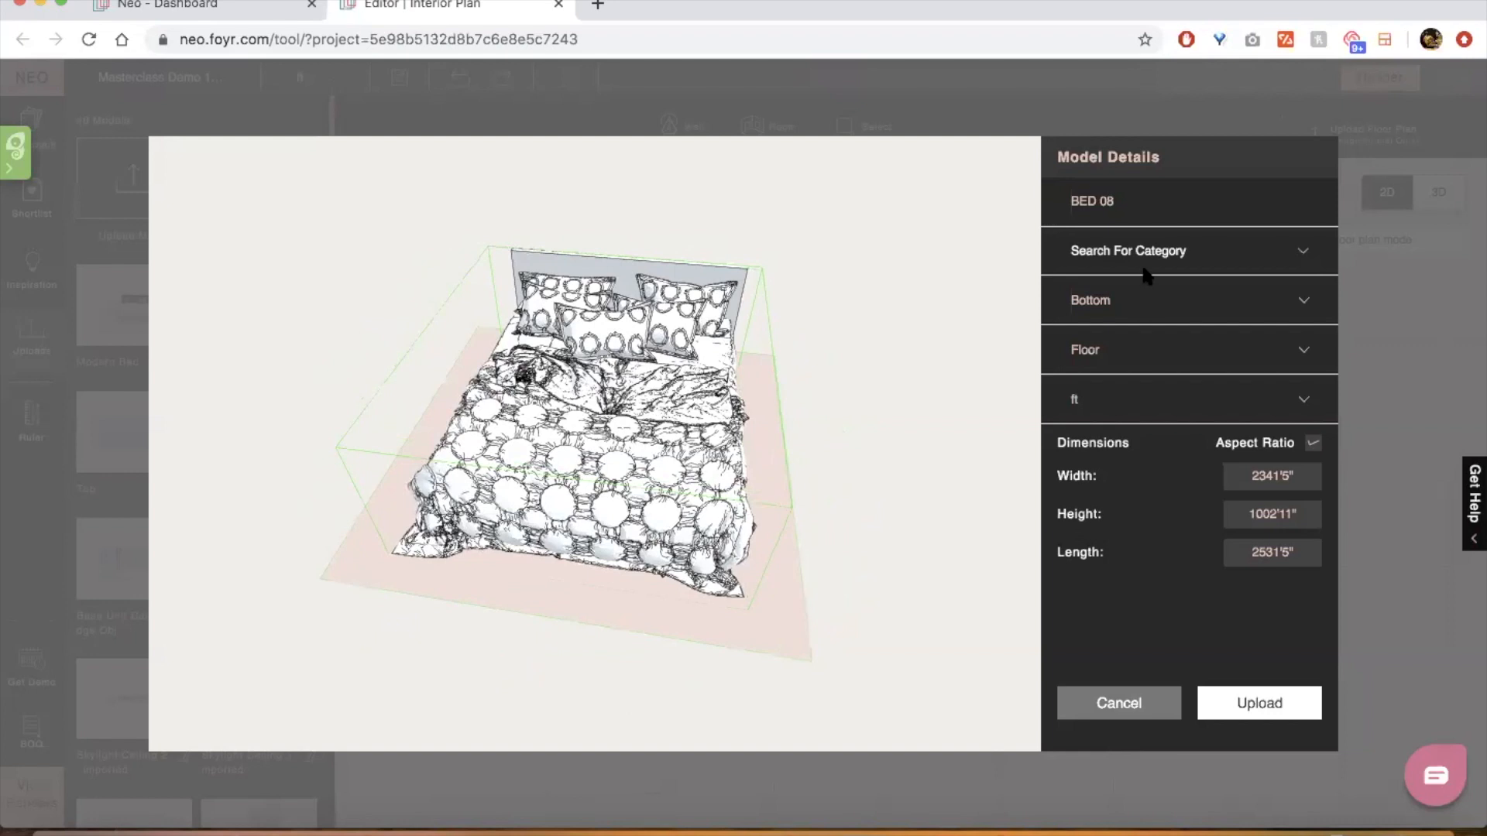
triple_click(1123, 210)
text(Demo Model Bed)
click(1157, 250)
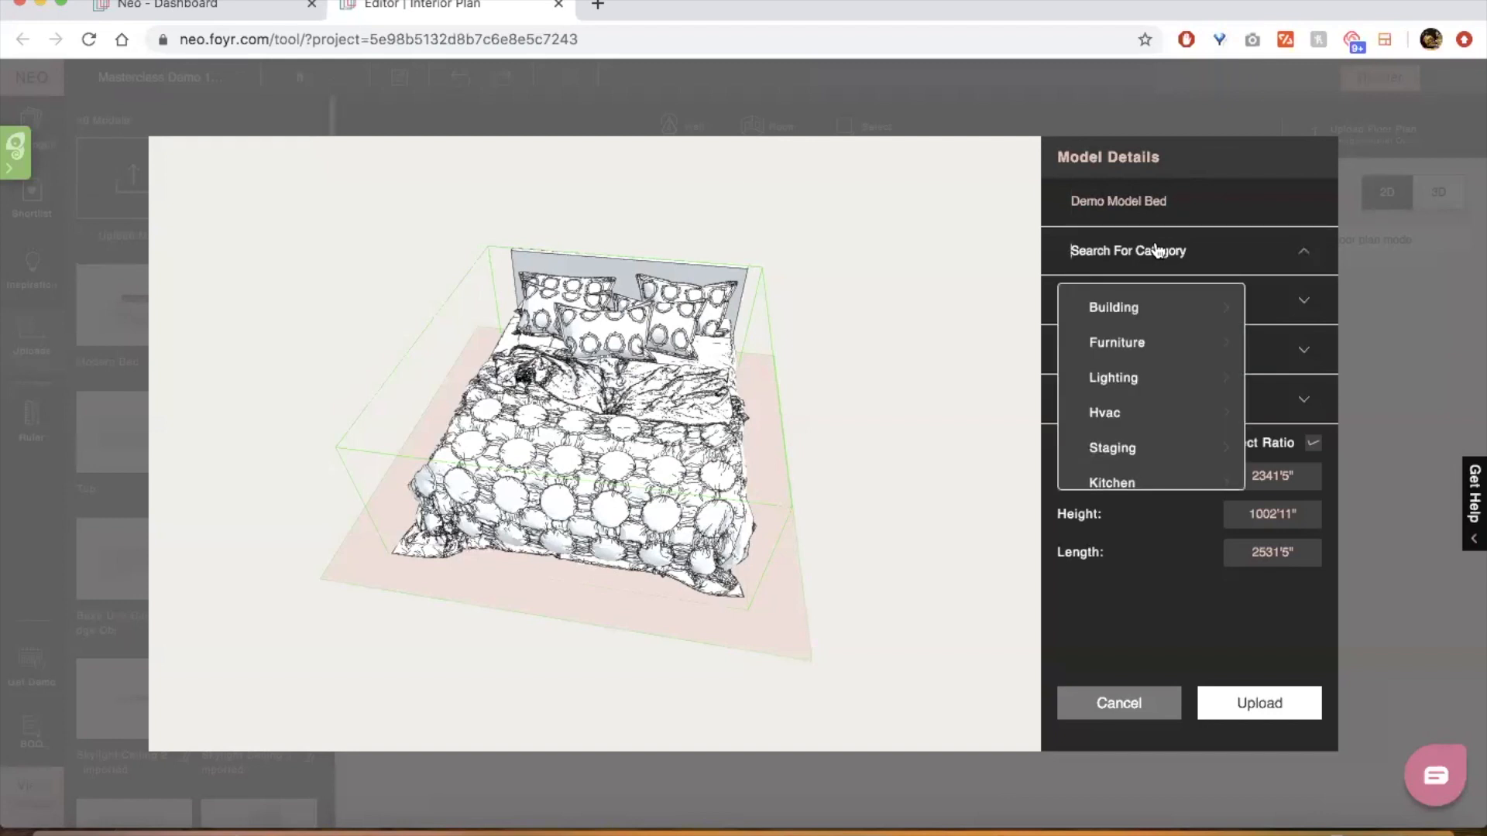
text(Bed)
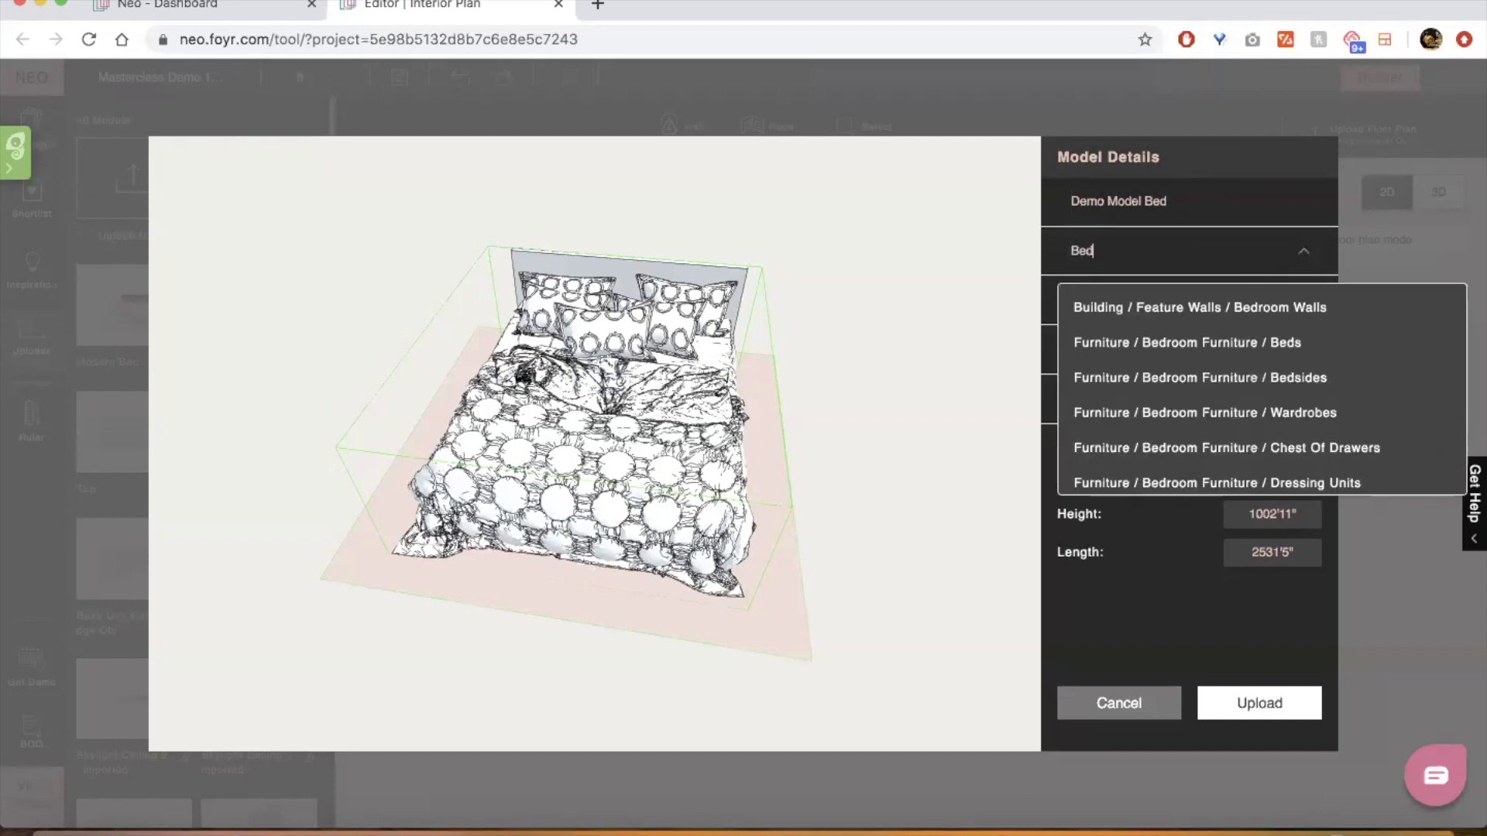
click(1148, 342)
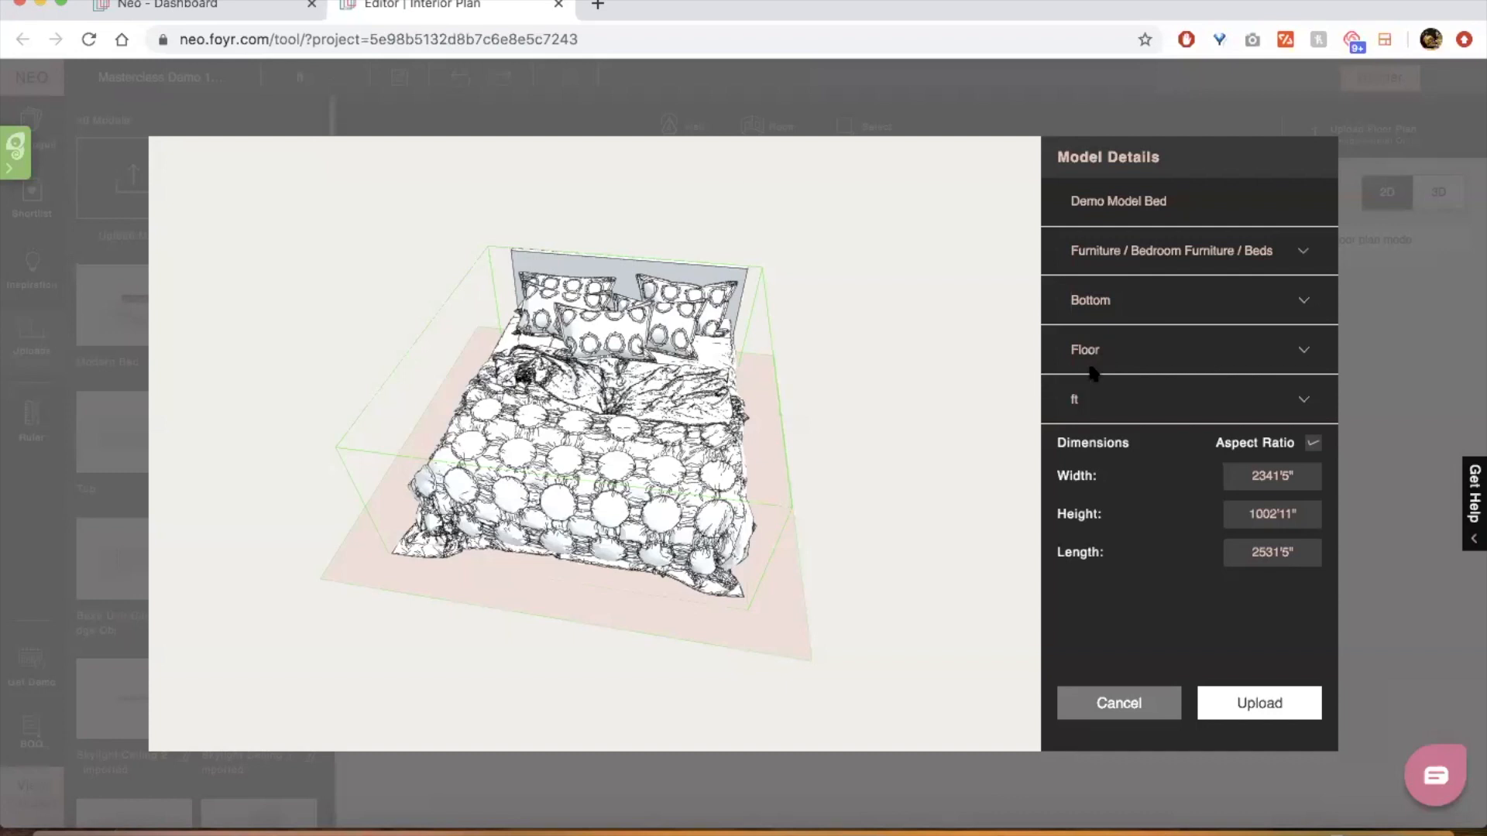
Try Ceiling as the bed's placement surface and inspect the preview from several angles
drag(839, 414, 829, 400)
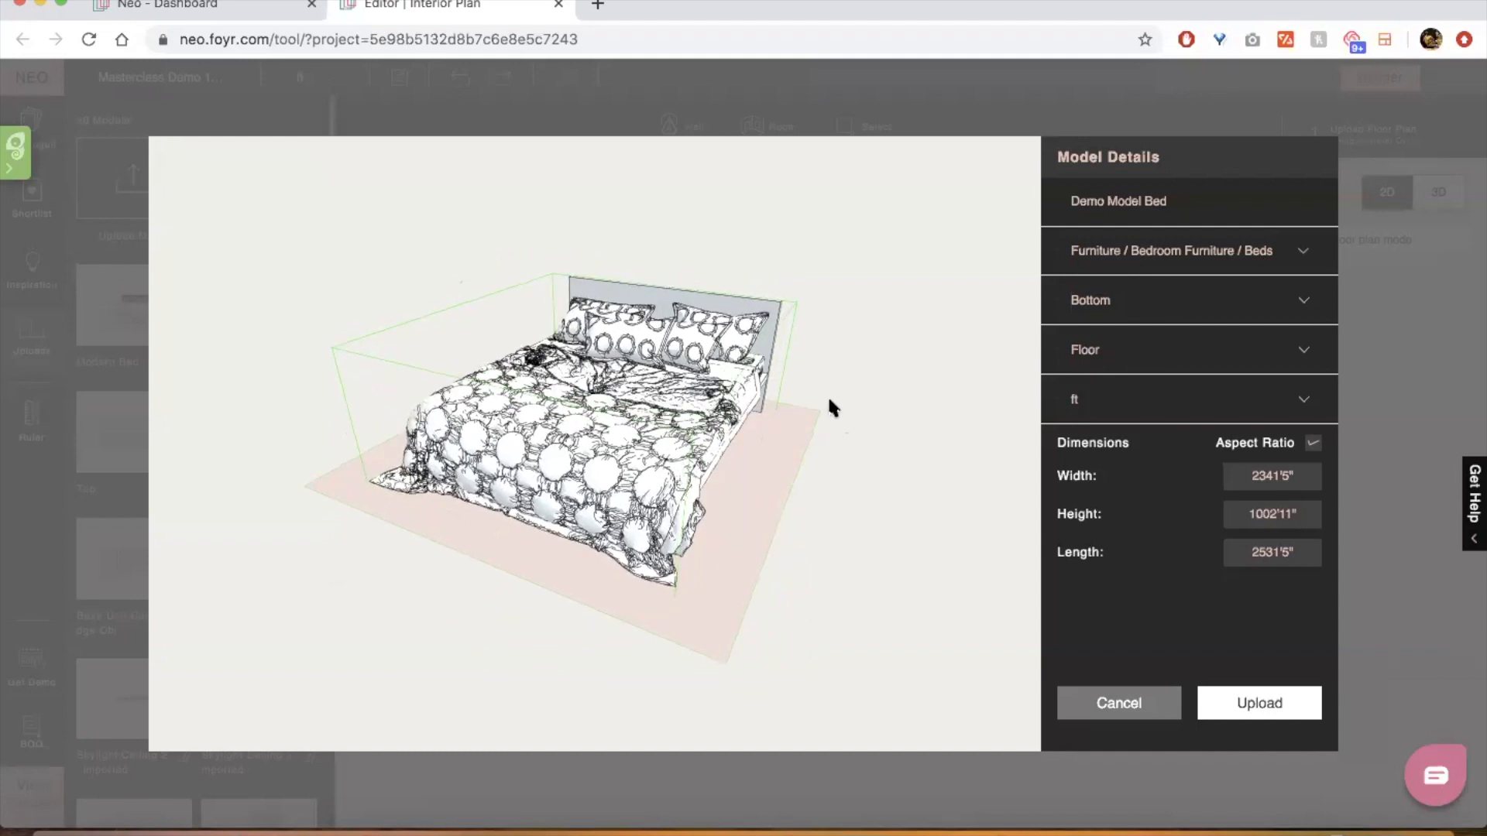
drag(828, 401, 759, 393)
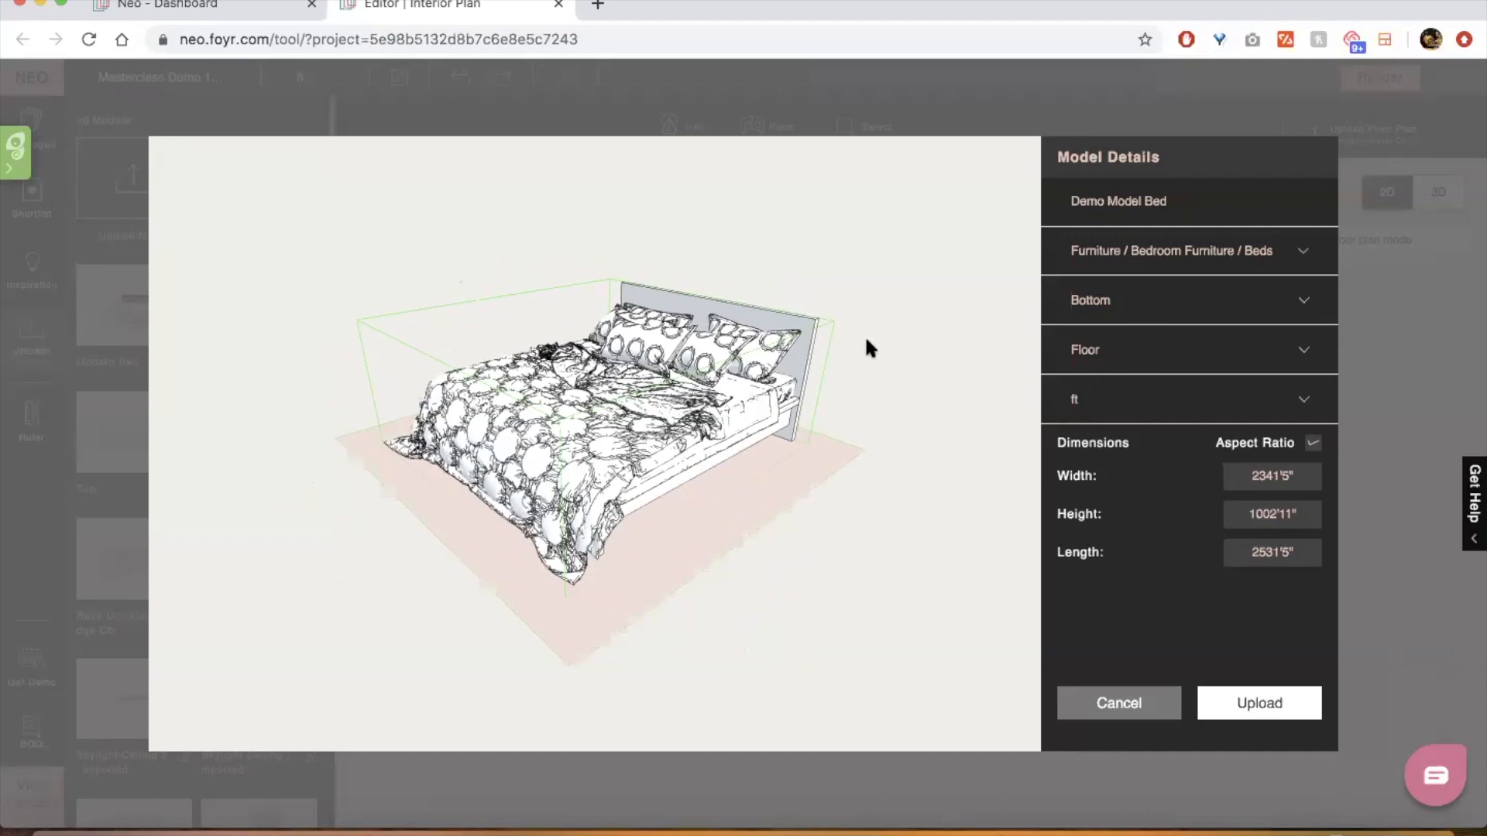
mouse_move(866, 345)
mouse_down()
mouse_move(846, 322)
mouse_move(876, 372)
mouse_up()
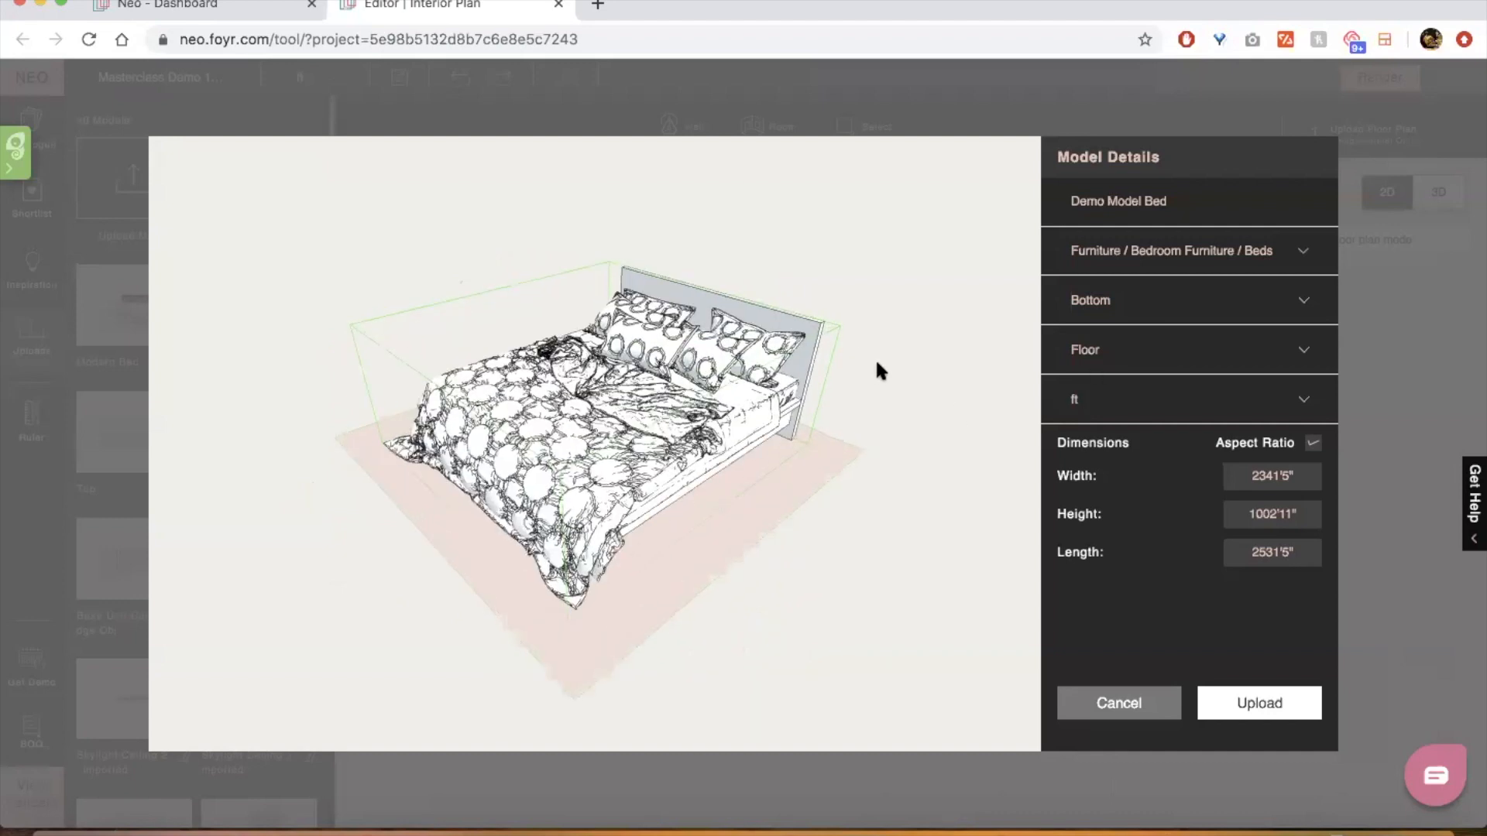
click(1139, 360)
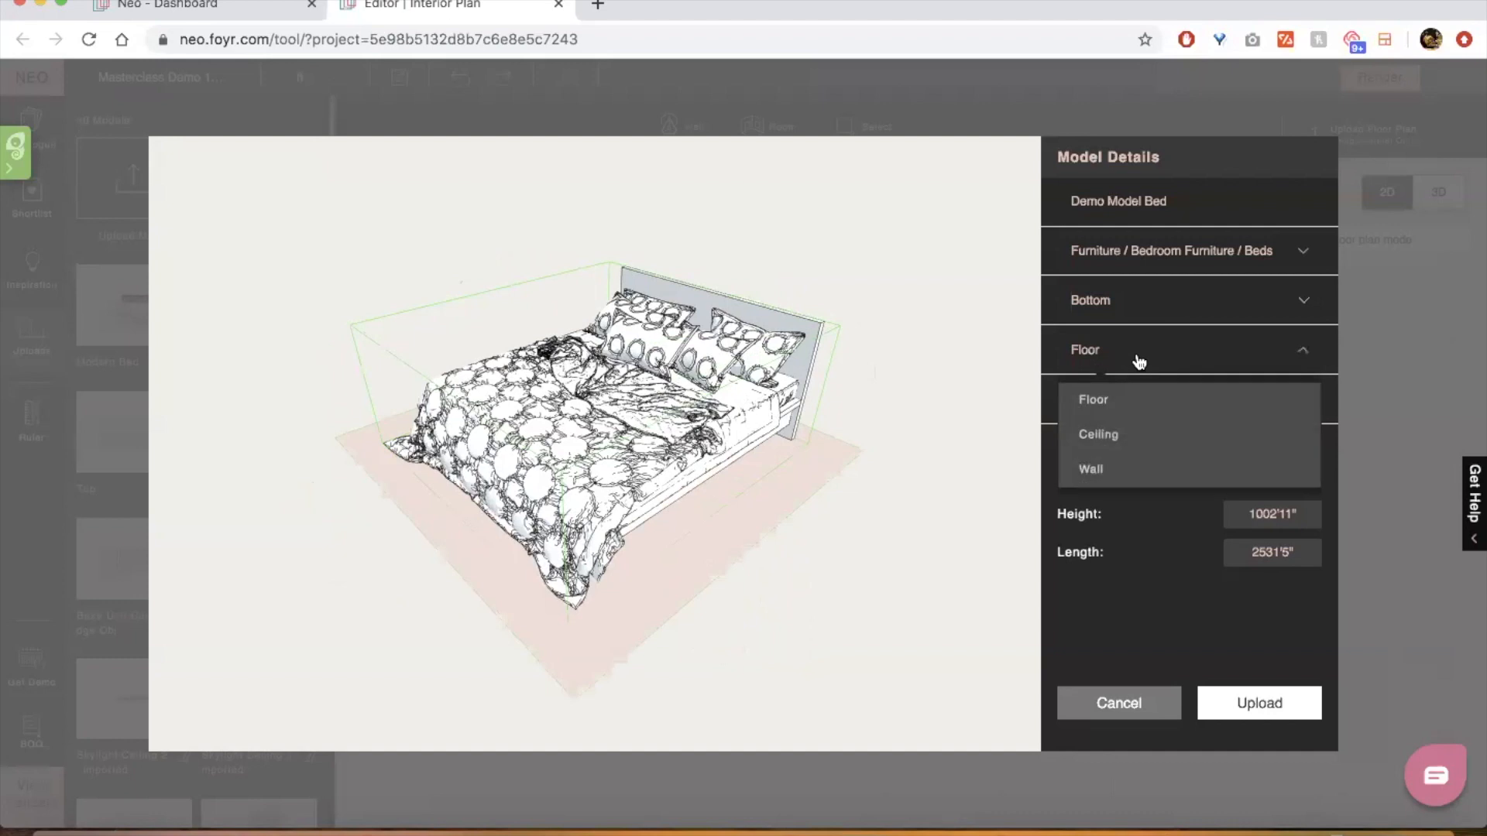
click(1133, 431)
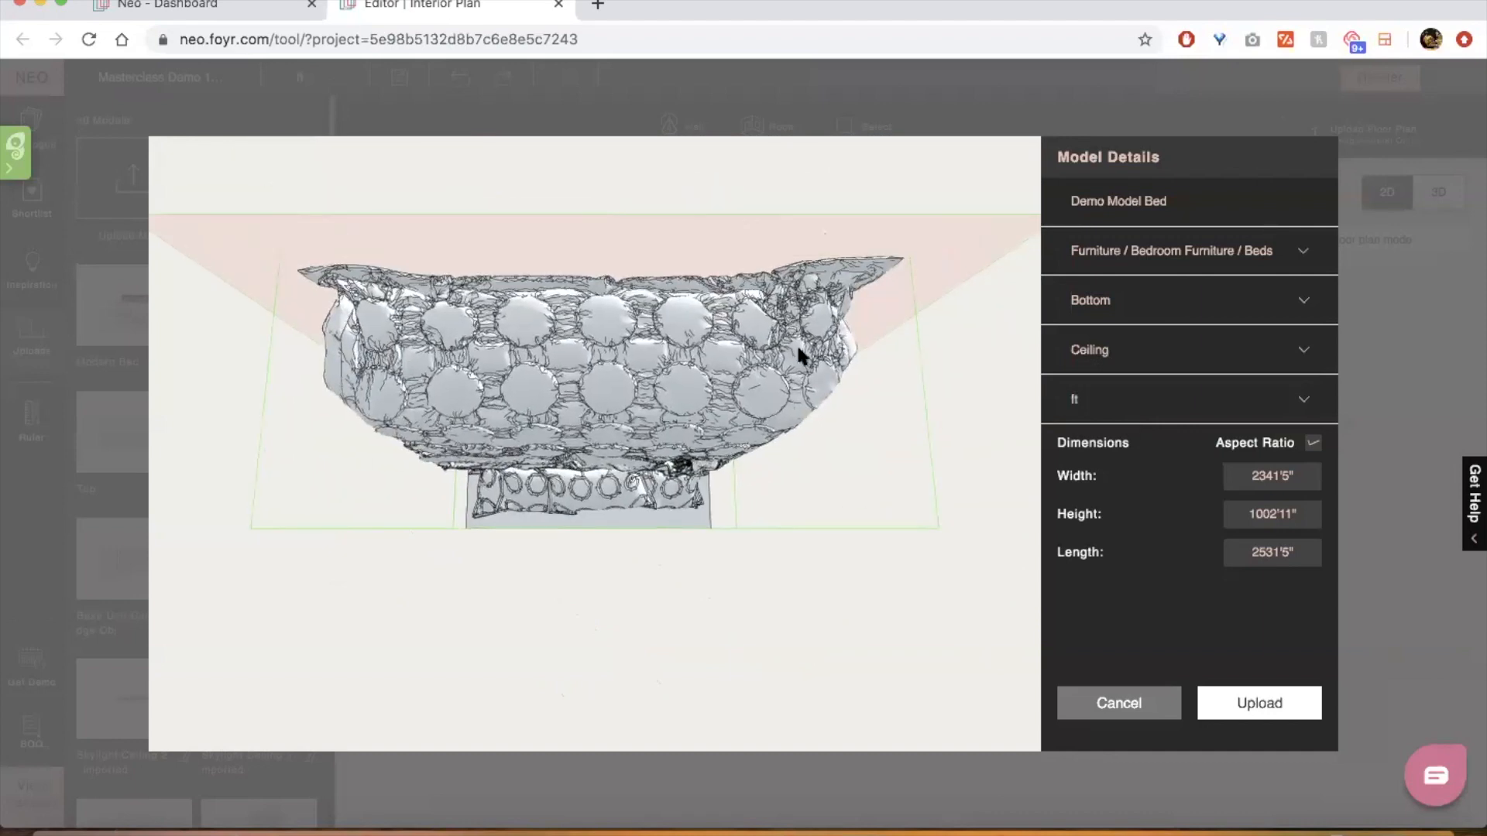
drag(787, 564, 699, 502)
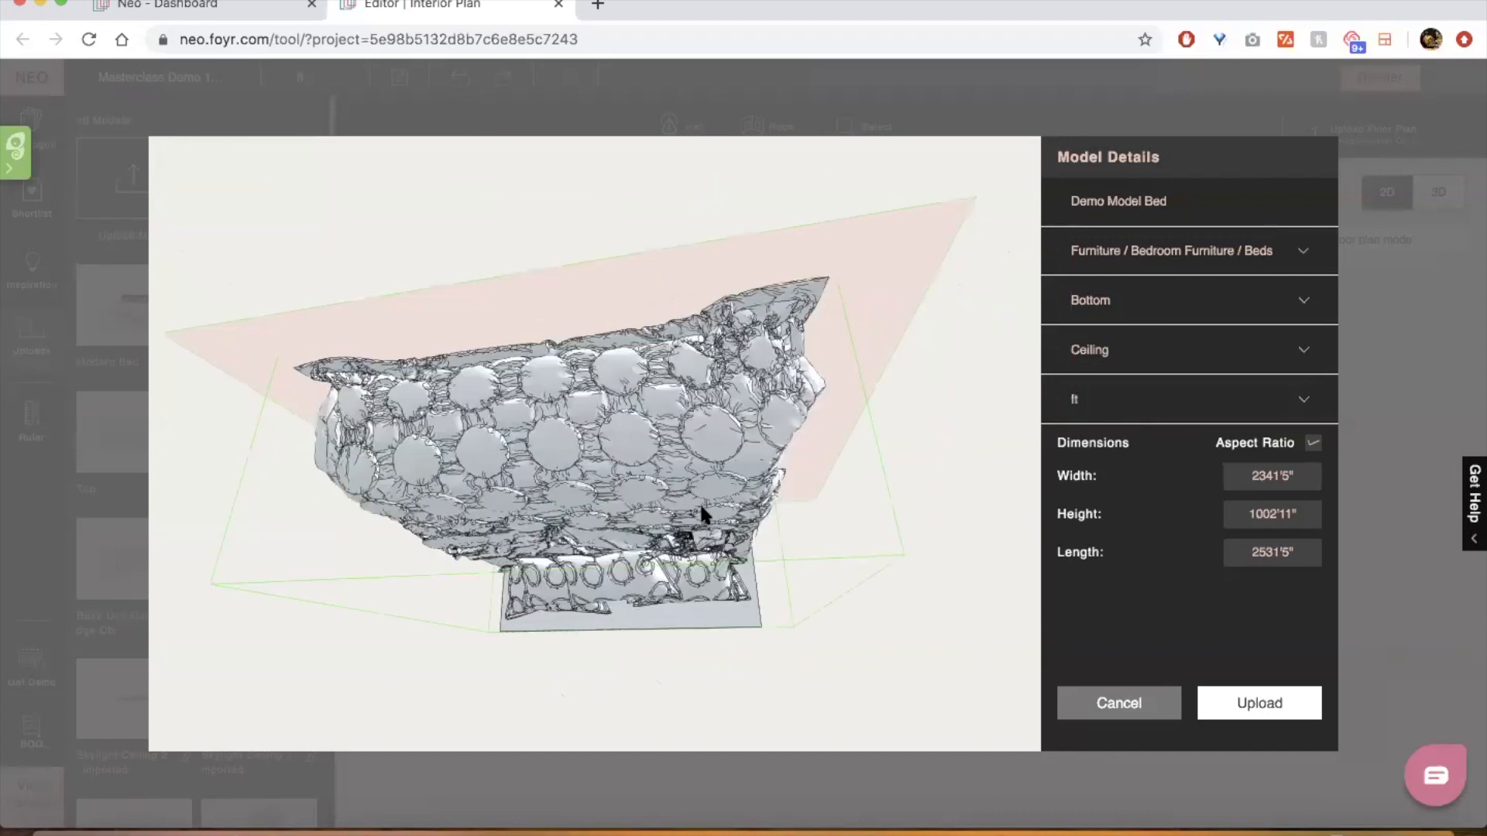
drag(710, 554, 774, 535)
Try Wall as the bed's placement surface with Top as the attached side
click(1088, 350)
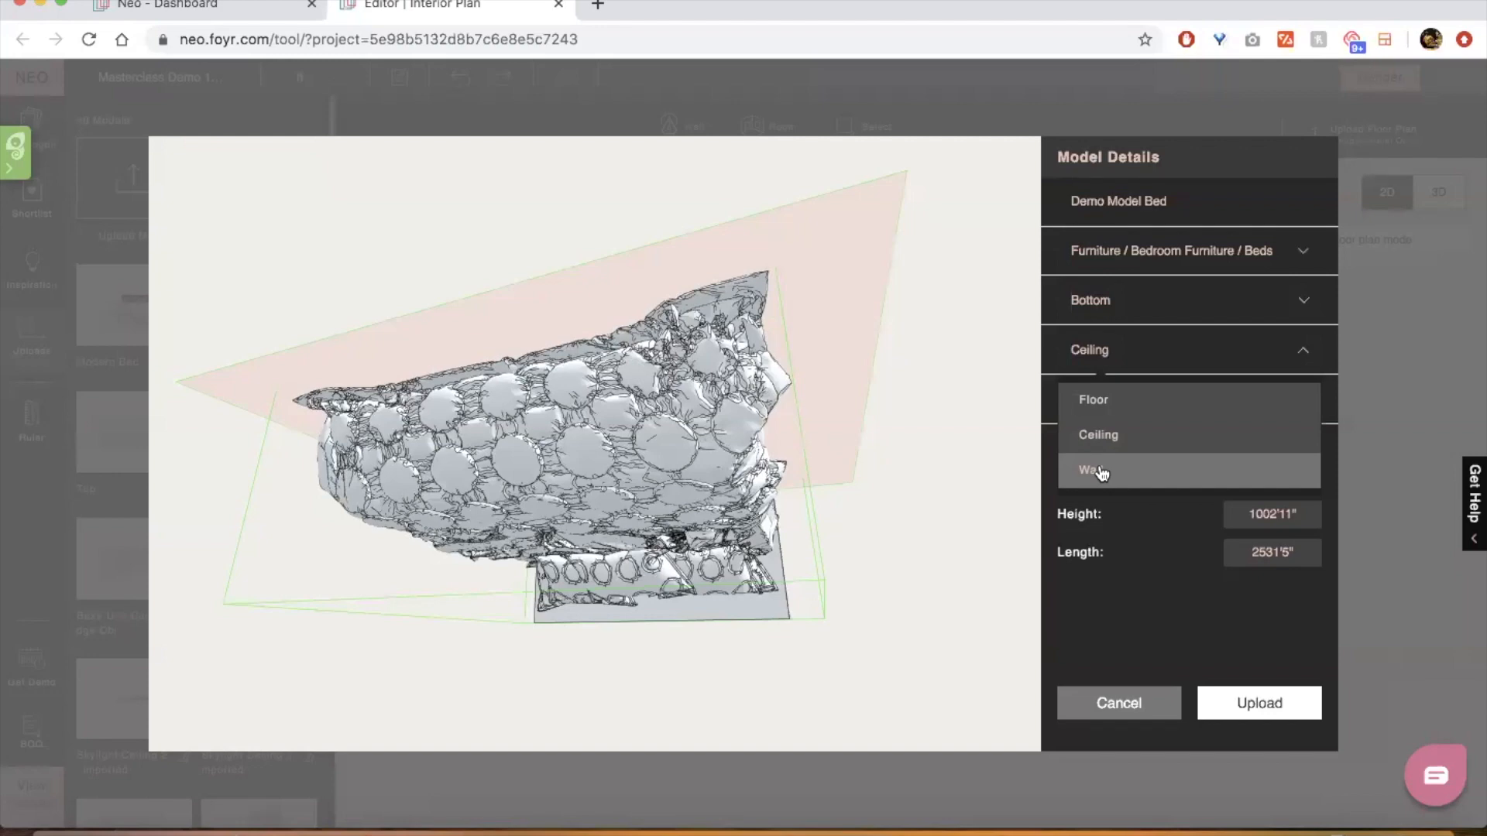
click(1099, 470)
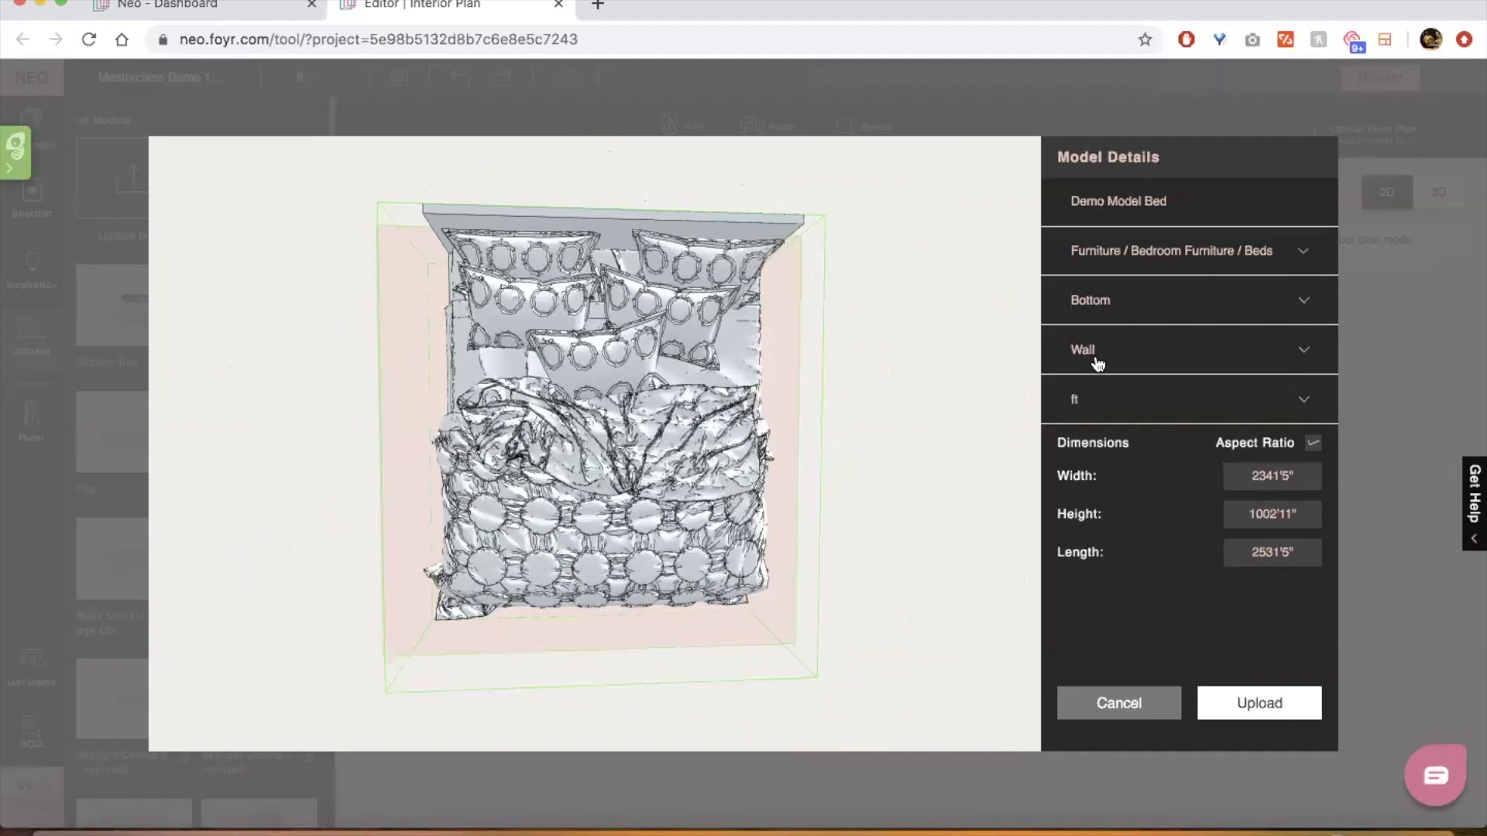
click(1110, 302)
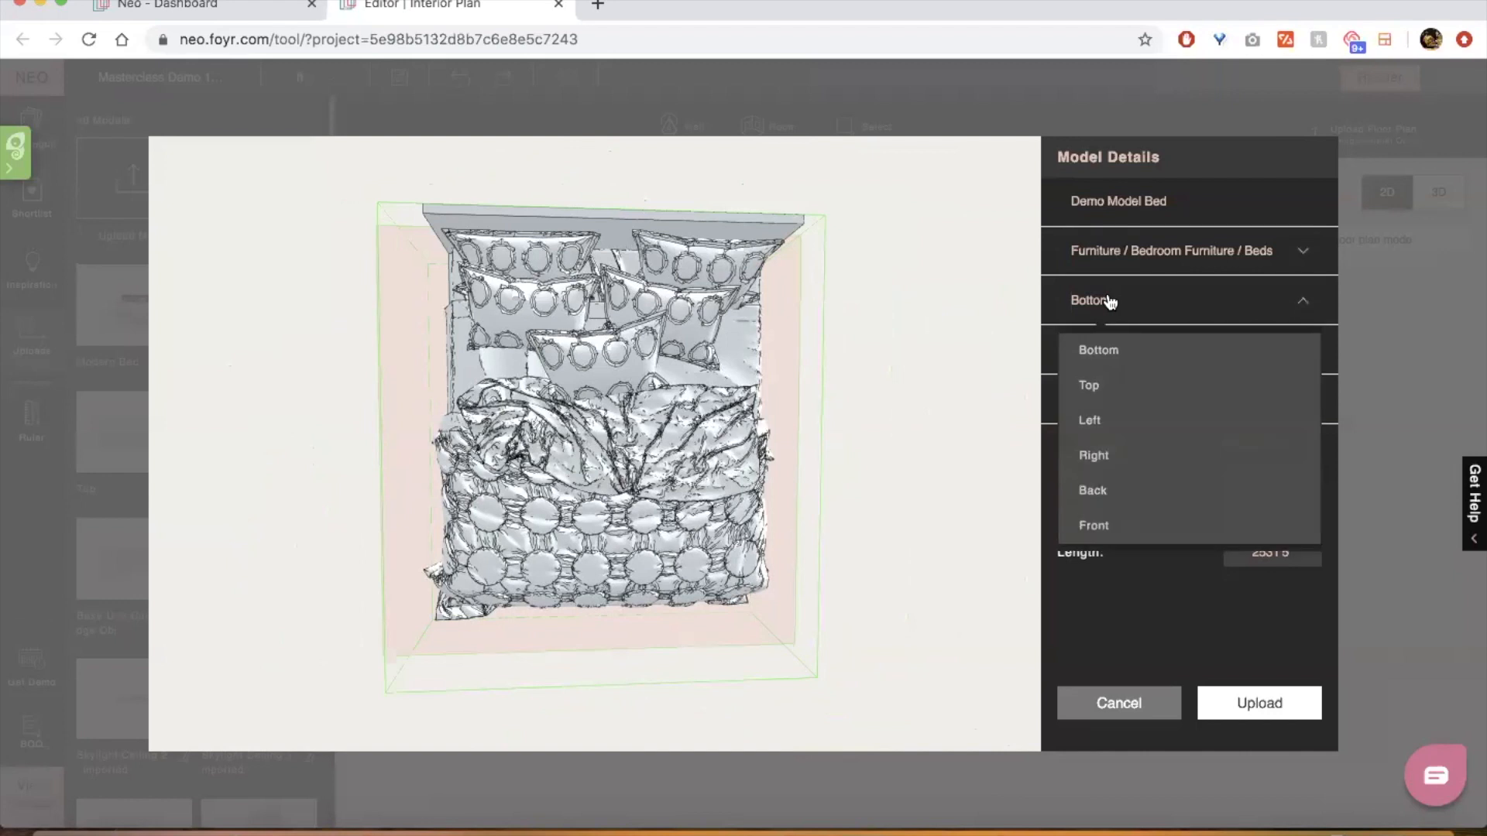
click(1106, 388)
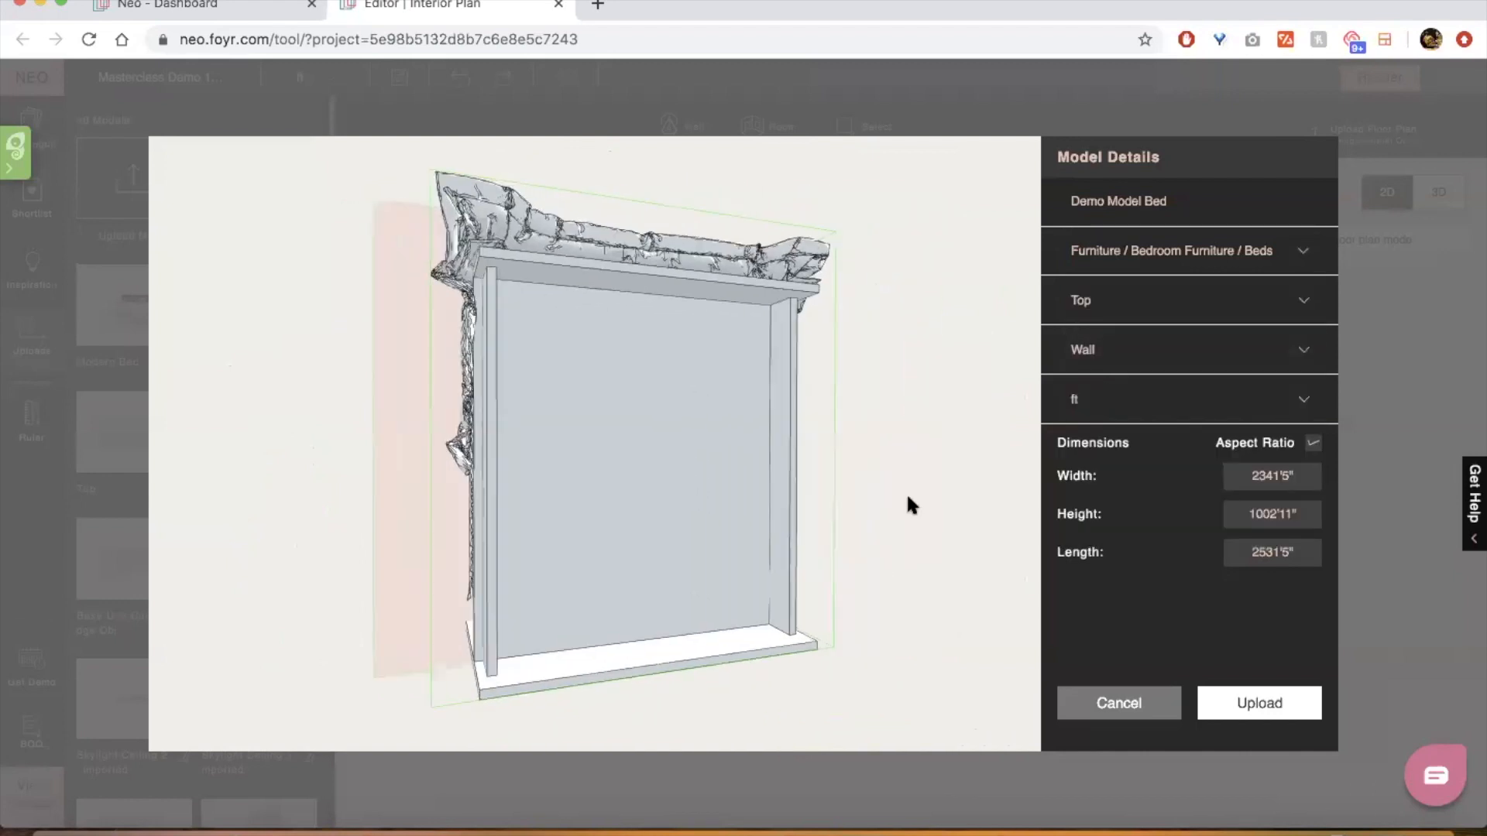
drag(915, 532, 747, 531)
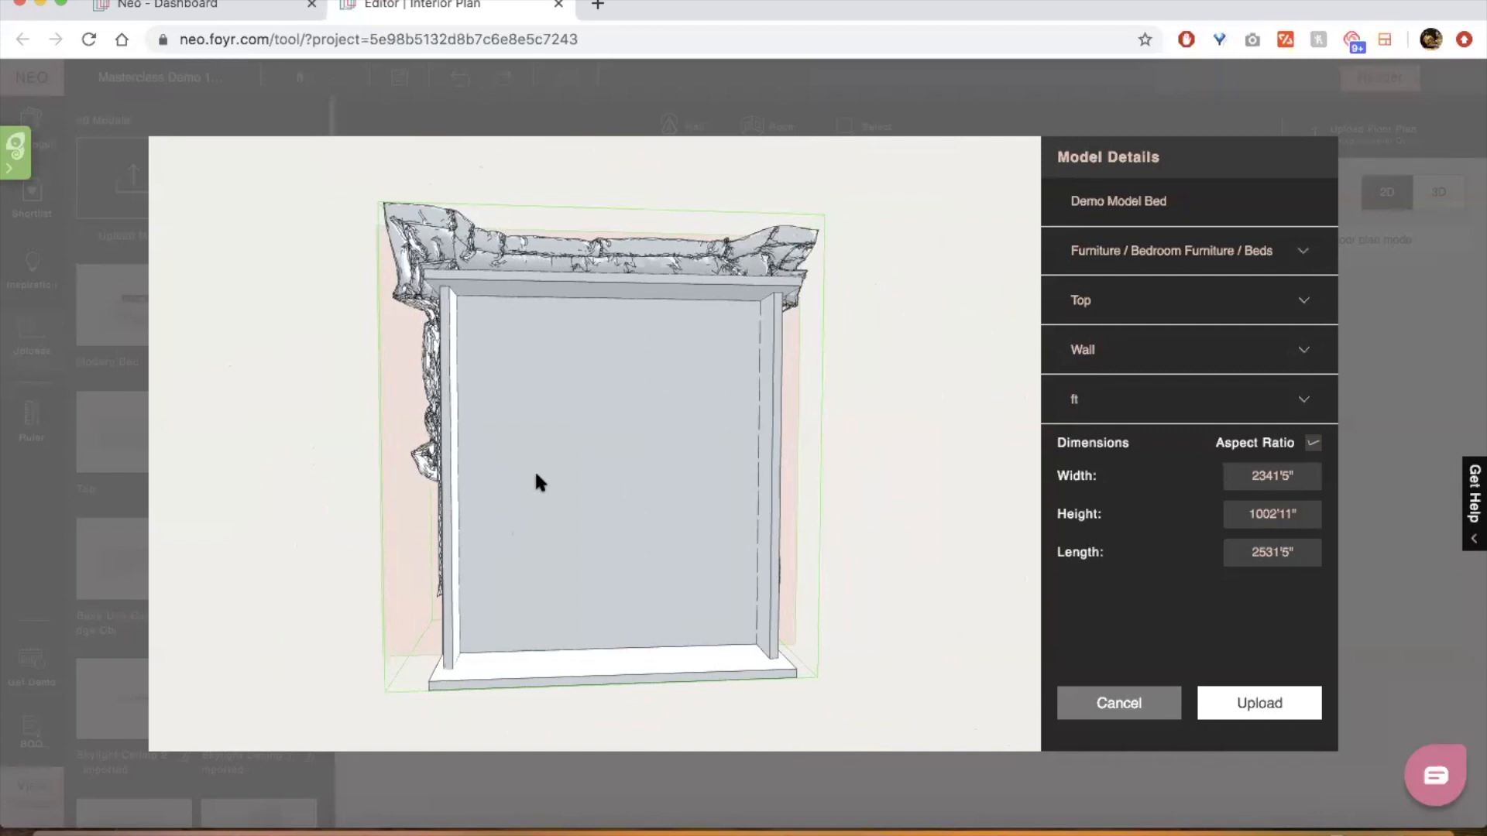
drag(271, 495, 531, 508)
Try the bed's Left side and its Right side as the side attached to the wall
click(1101, 306)
click(1108, 418)
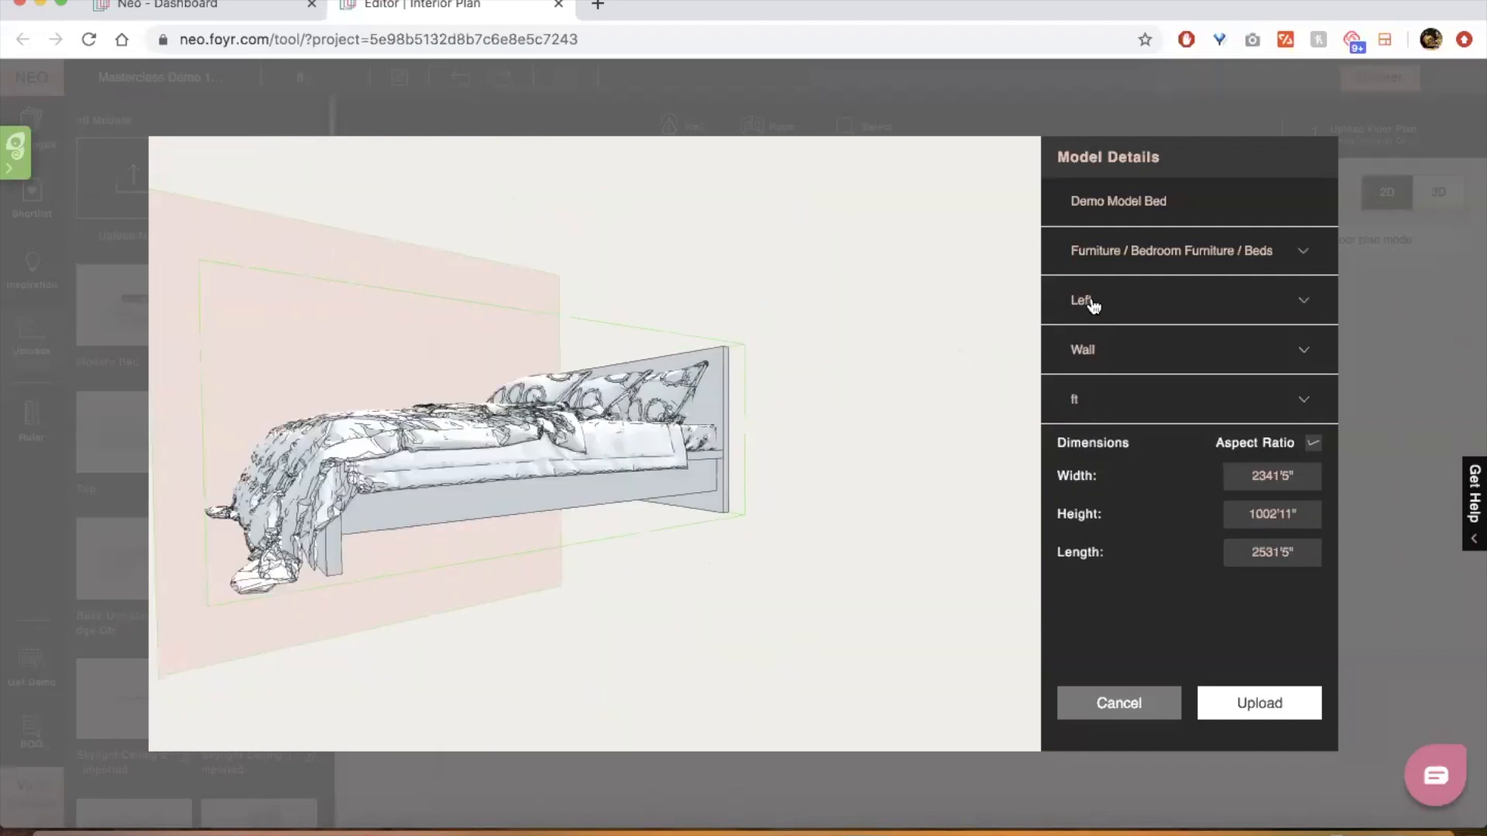
click(1092, 305)
click(1099, 457)
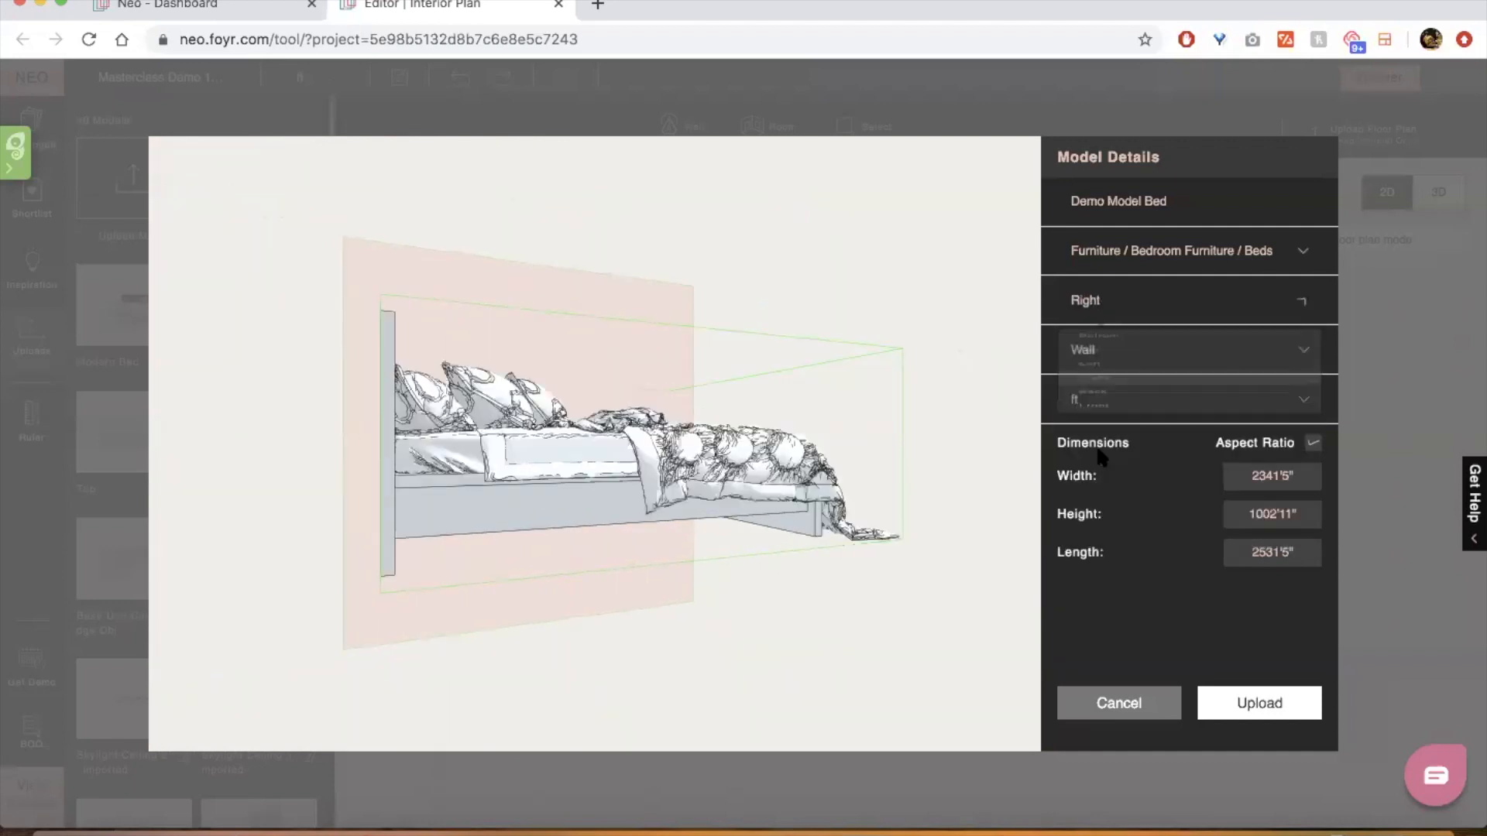
Restore Bottom as the bed's attached side and Floor as its placement surface
click(1096, 304)
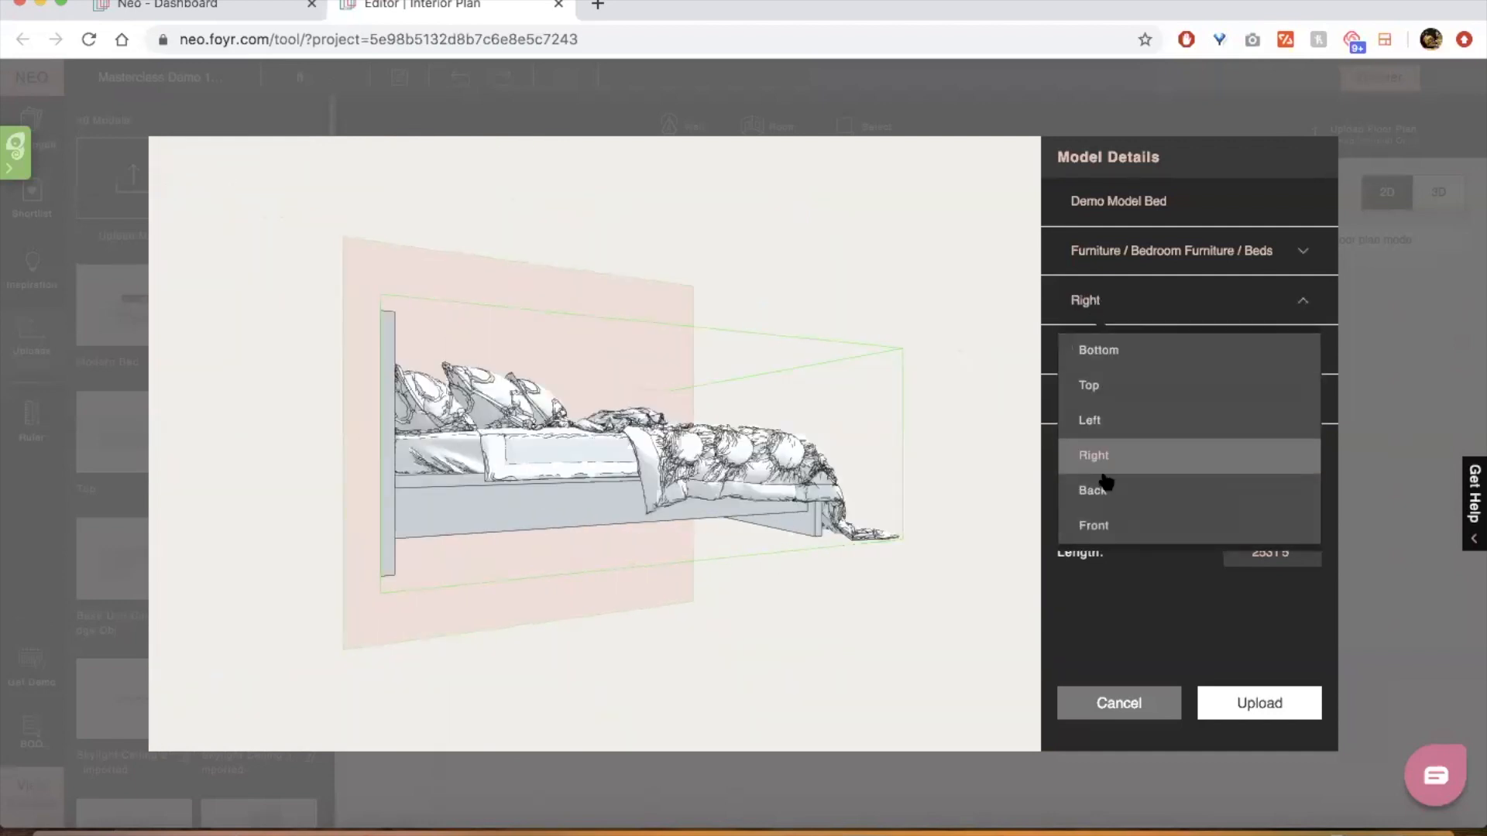
click(1109, 353)
click(1112, 352)
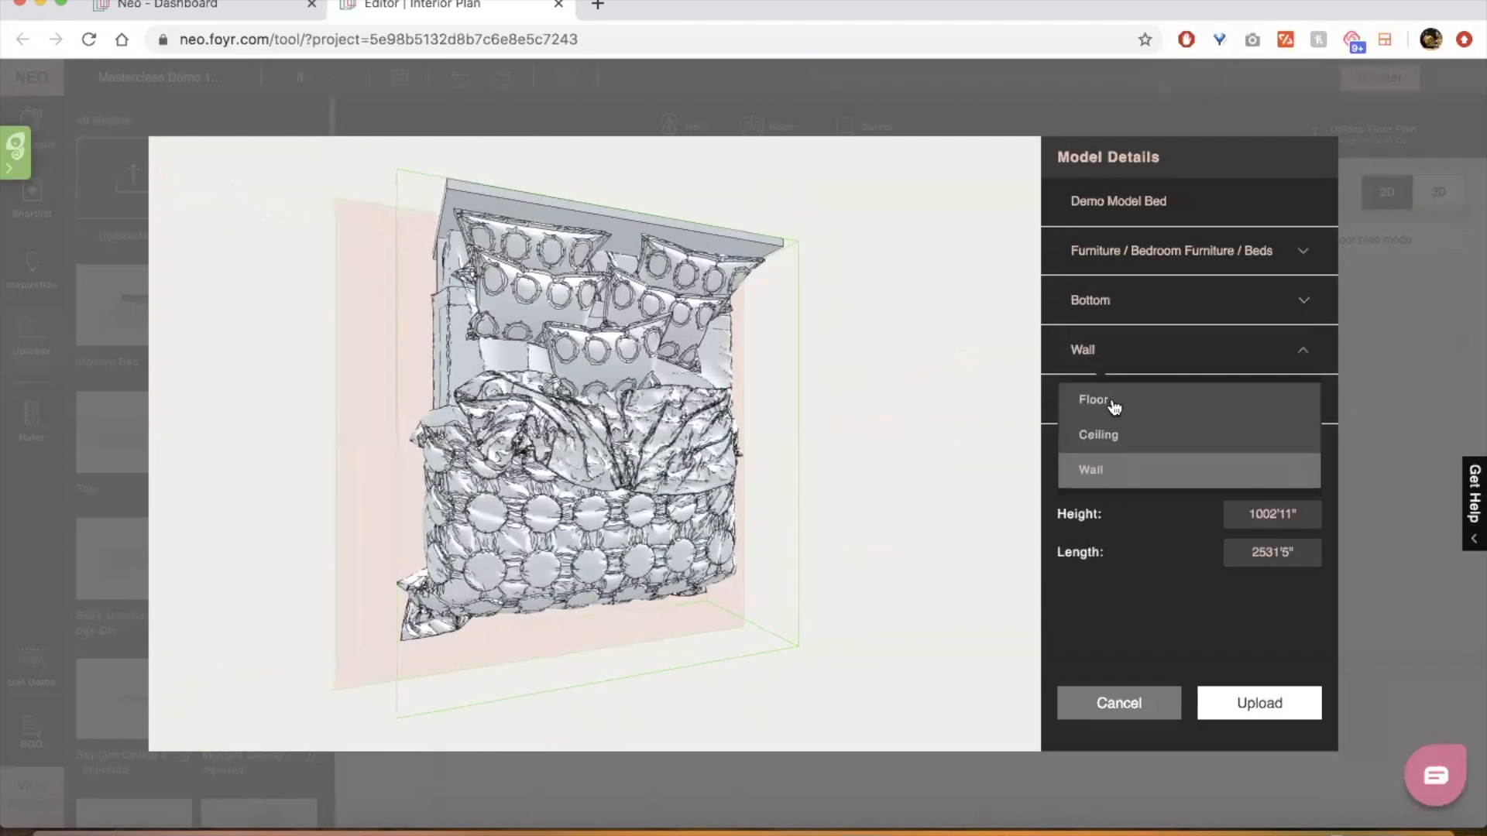
click(1111, 403)
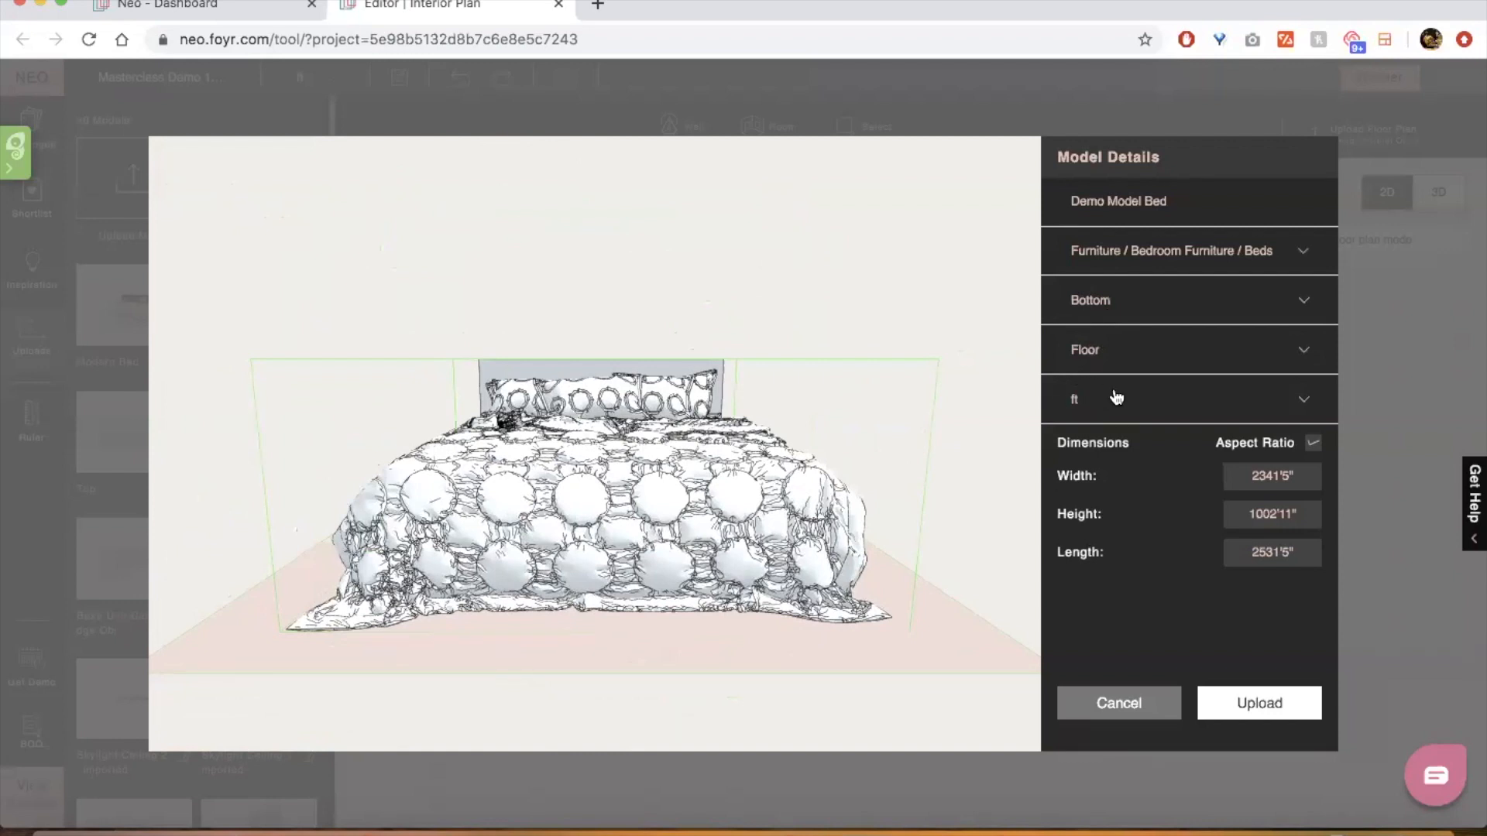
Switch the model's units to mm and set the bed's width to 2315 mm
click(1079, 405)
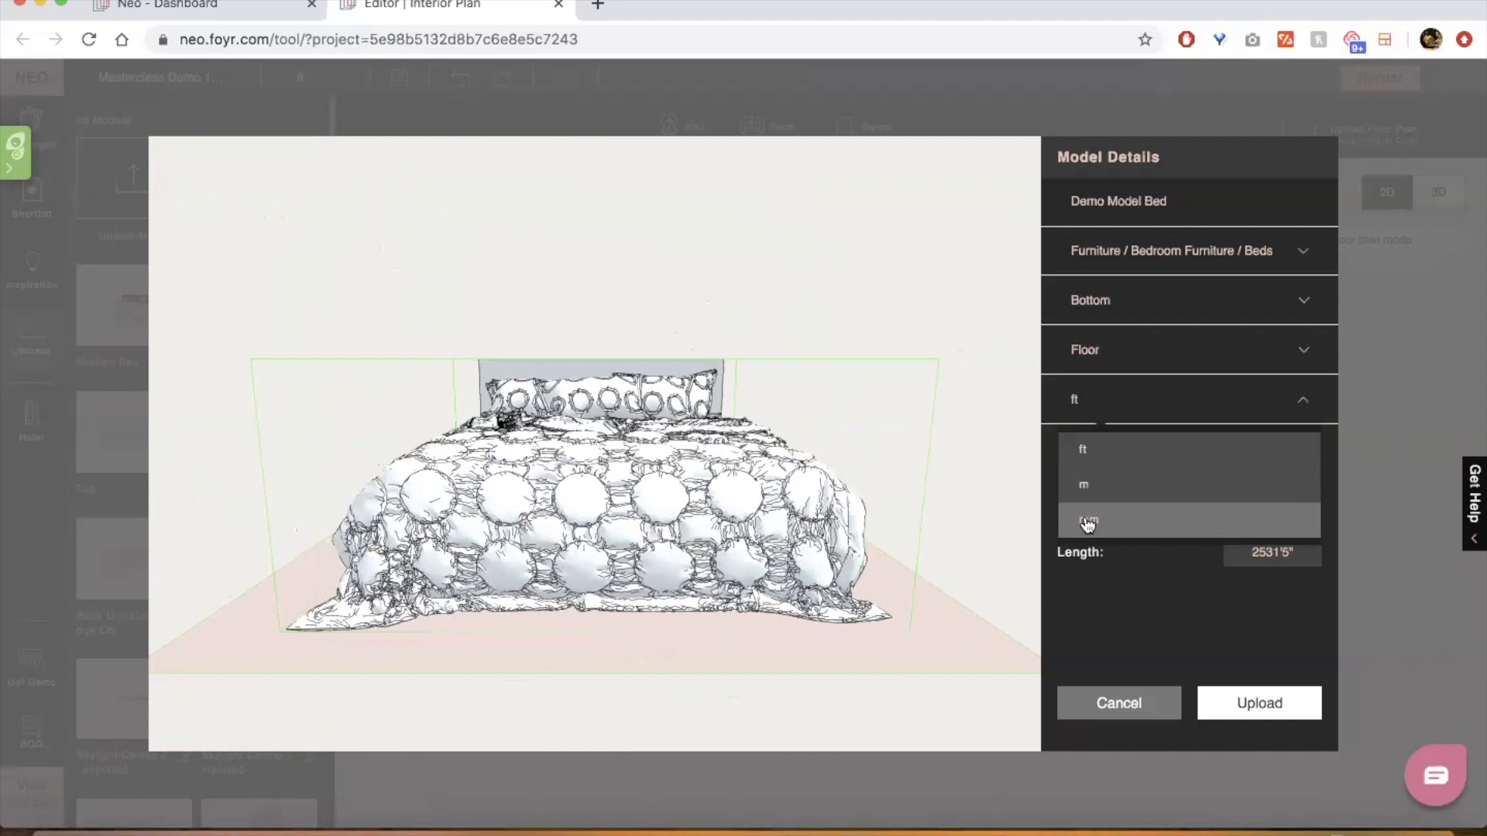
click(1108, 570)
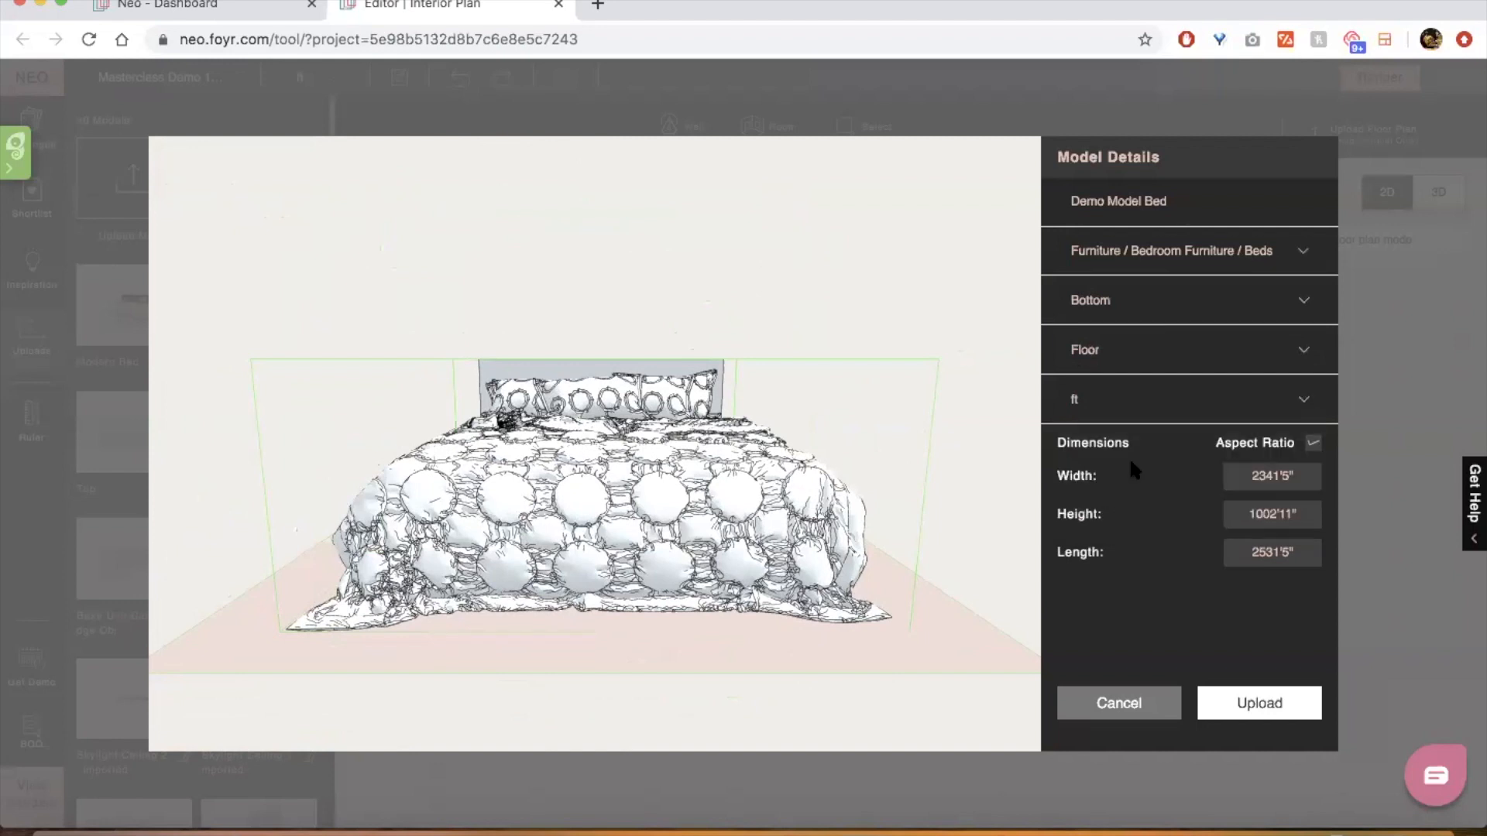
click(1138, 419)
click(1125, 518)
double_click(1240, 470)
text(231)
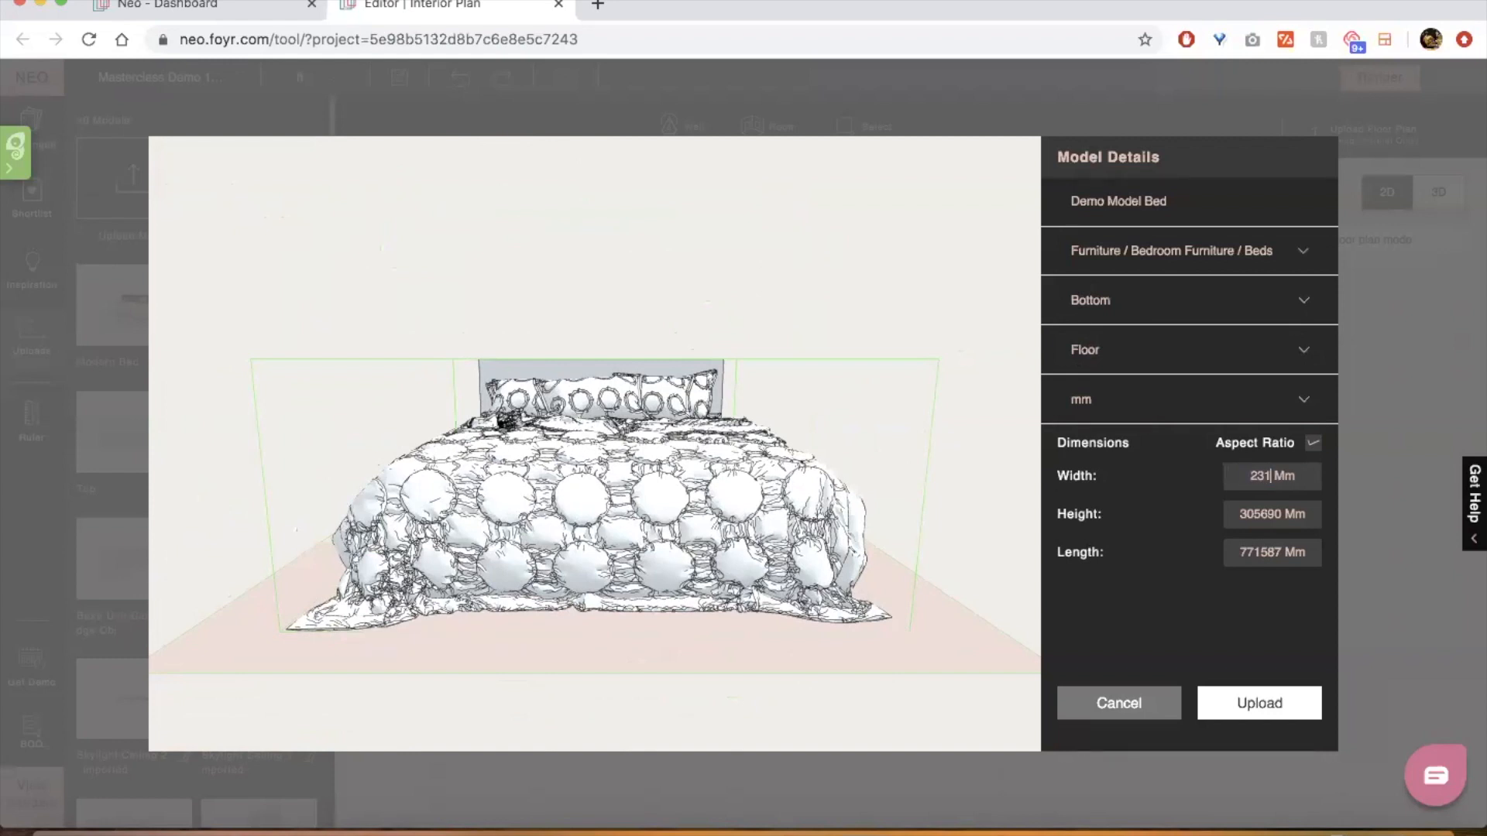
text(5)
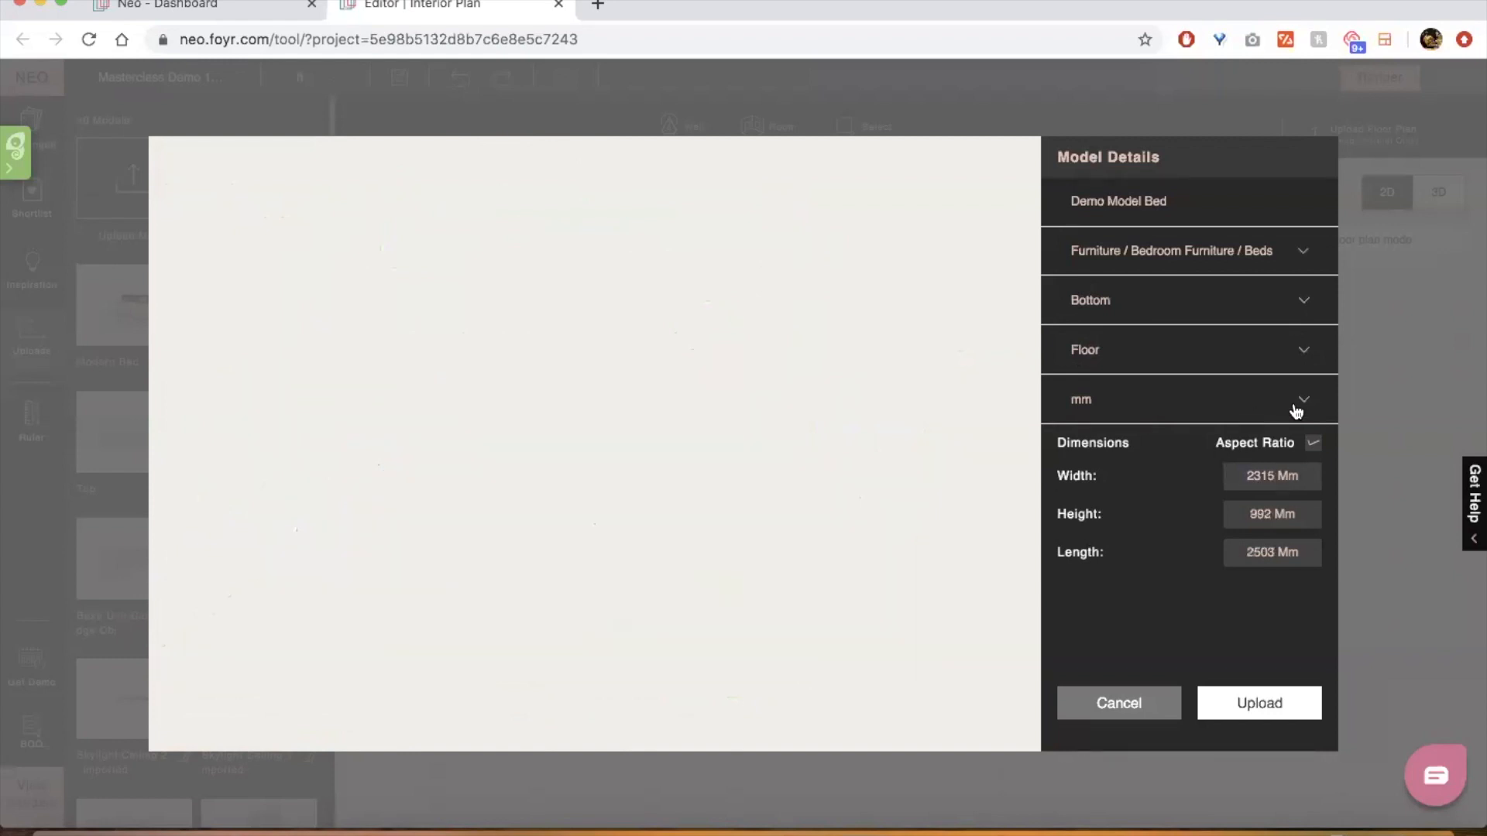
Set the model's units to ft and the bed's length to 7 ft, keeping the aspect ratio locked
click(1296, 409)
click(1200, 455)
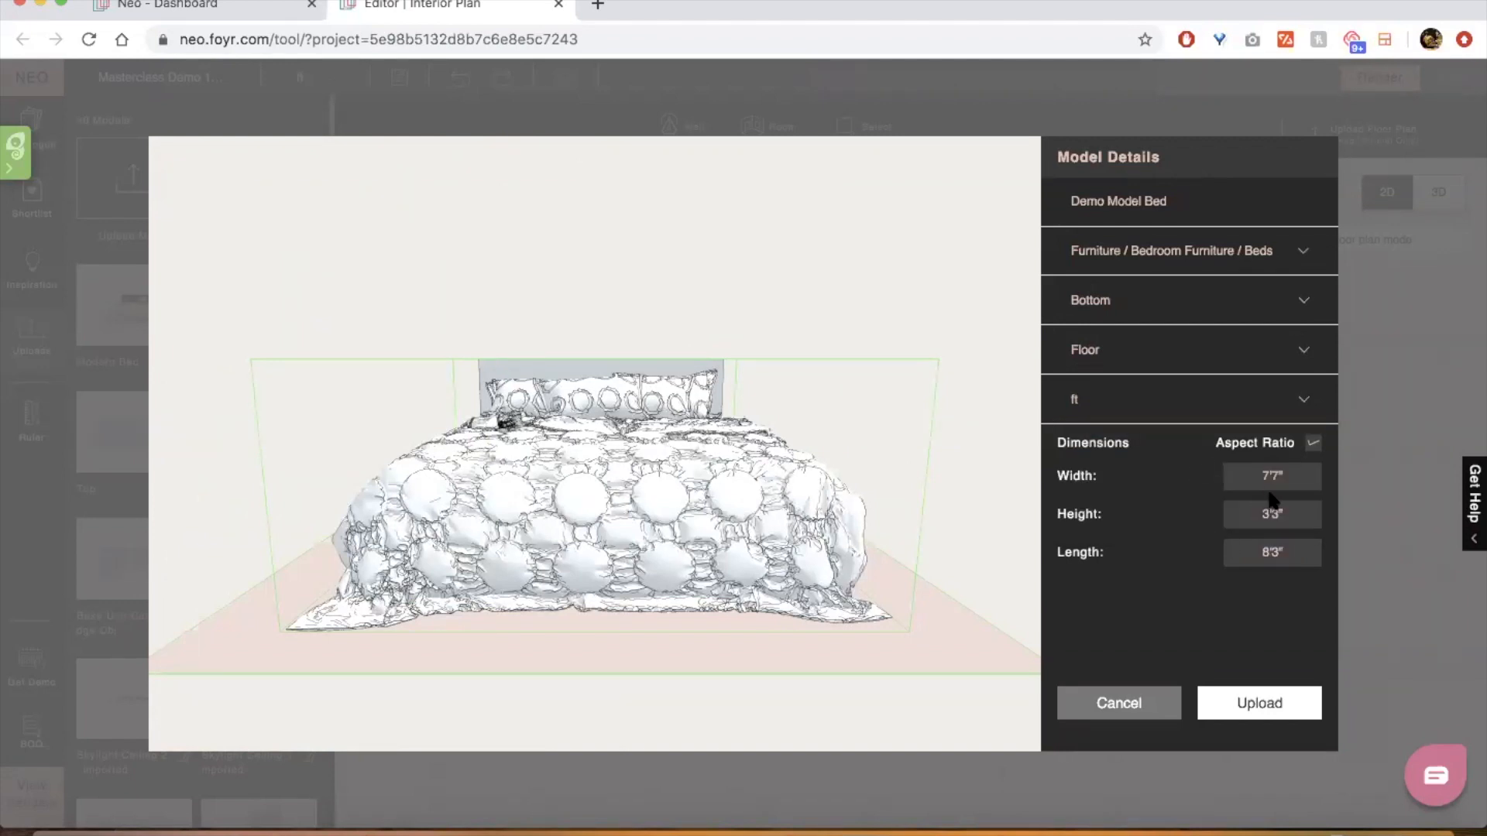
double_click(1260, 556)
double_click(1258, 480)
double_click(1260, 548)
text(7)
drag(856, 291, 839, 385)
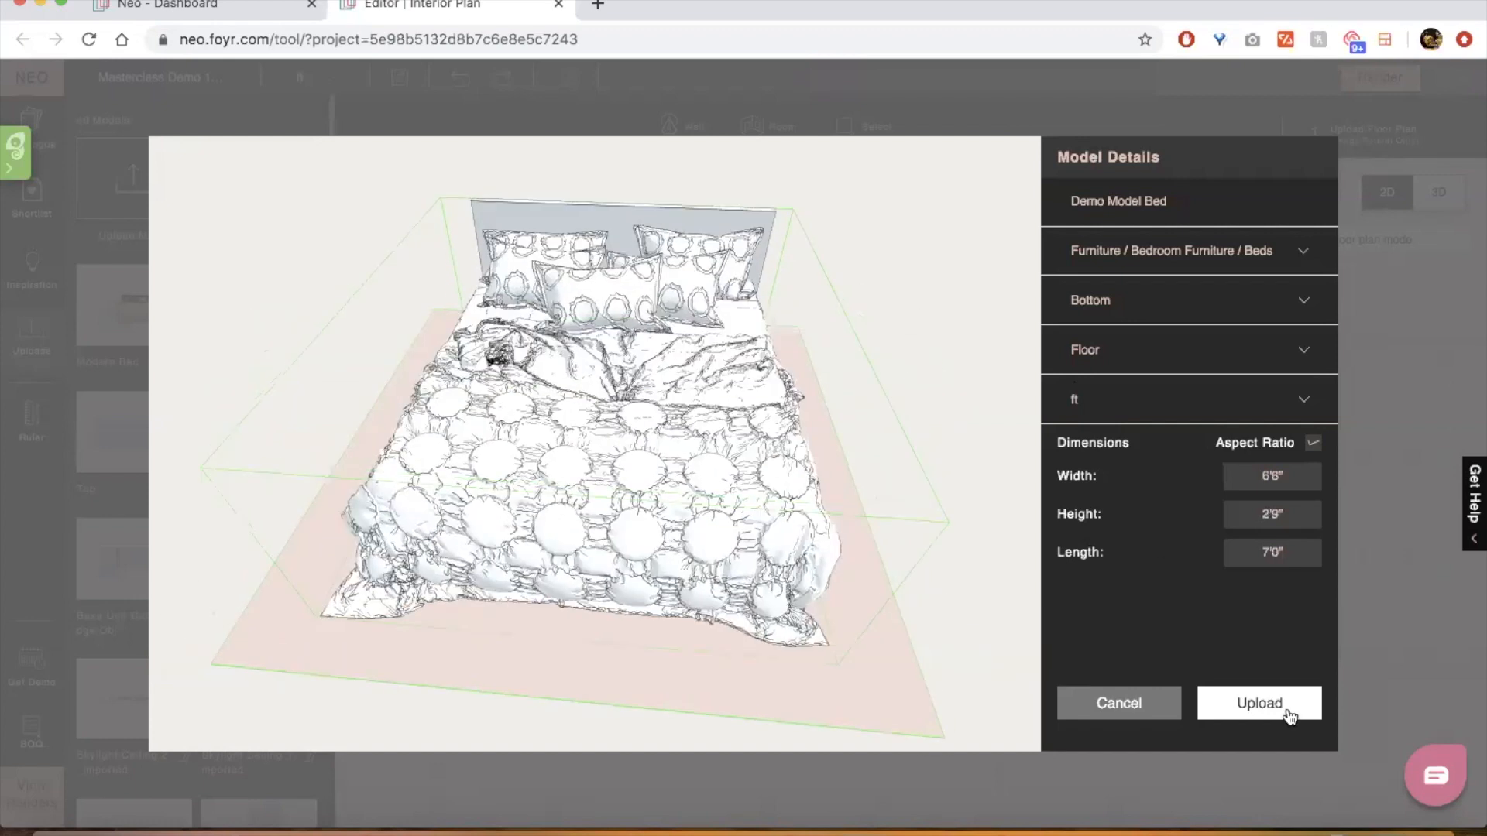
Upload the configured Demo Model Bed and look over its saved model details without updating them
click(1259, 703)
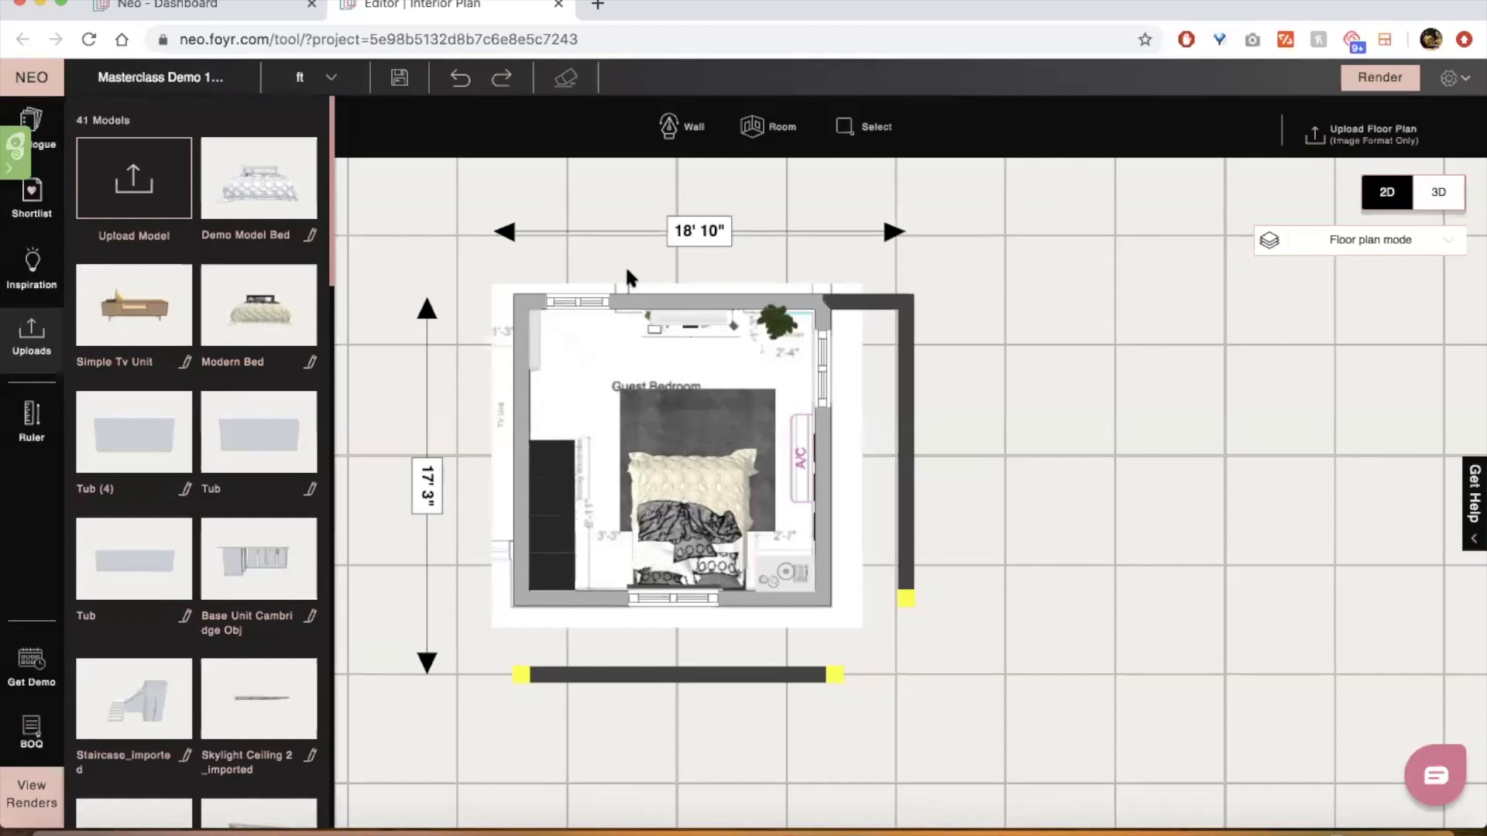
click(269, 191)
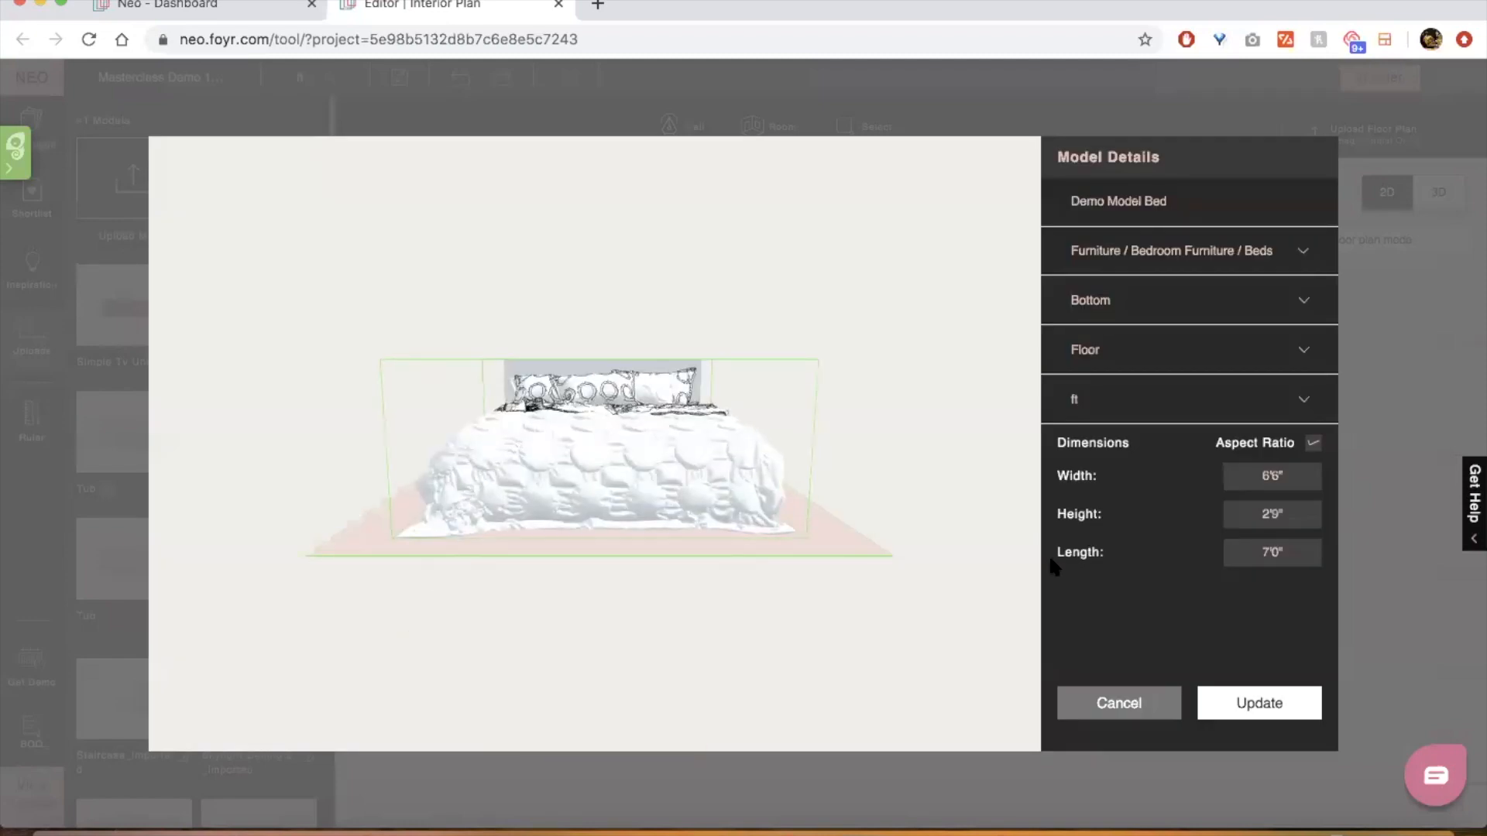
key(Escape)
click(916, 157)
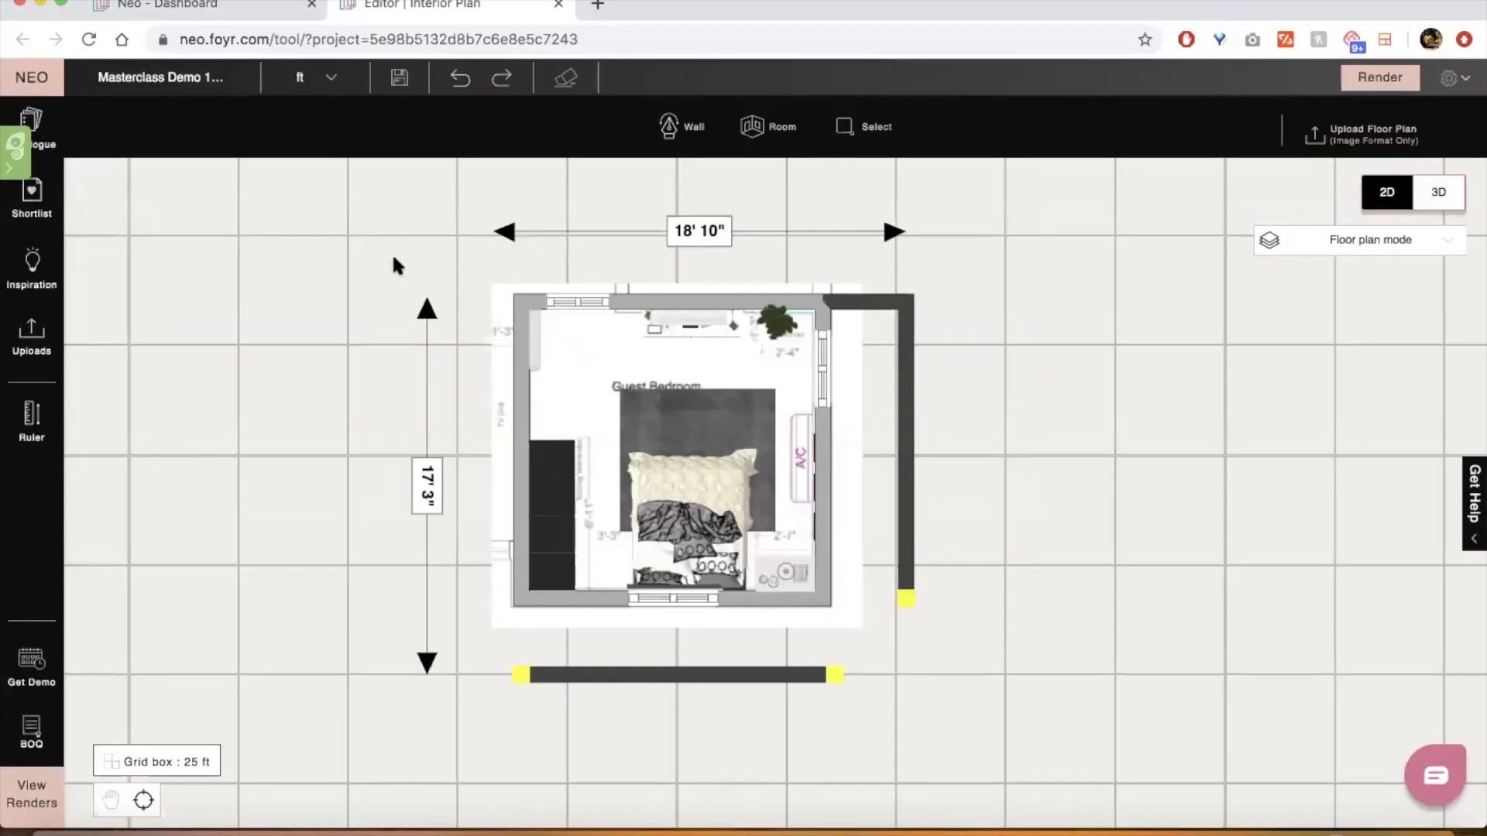
Place the uploaded Demo Model Bed in the 2D floor plan, in the empty area east of the guest bedroom
click(31, 333)
drag(252, 192, 1084, 497)
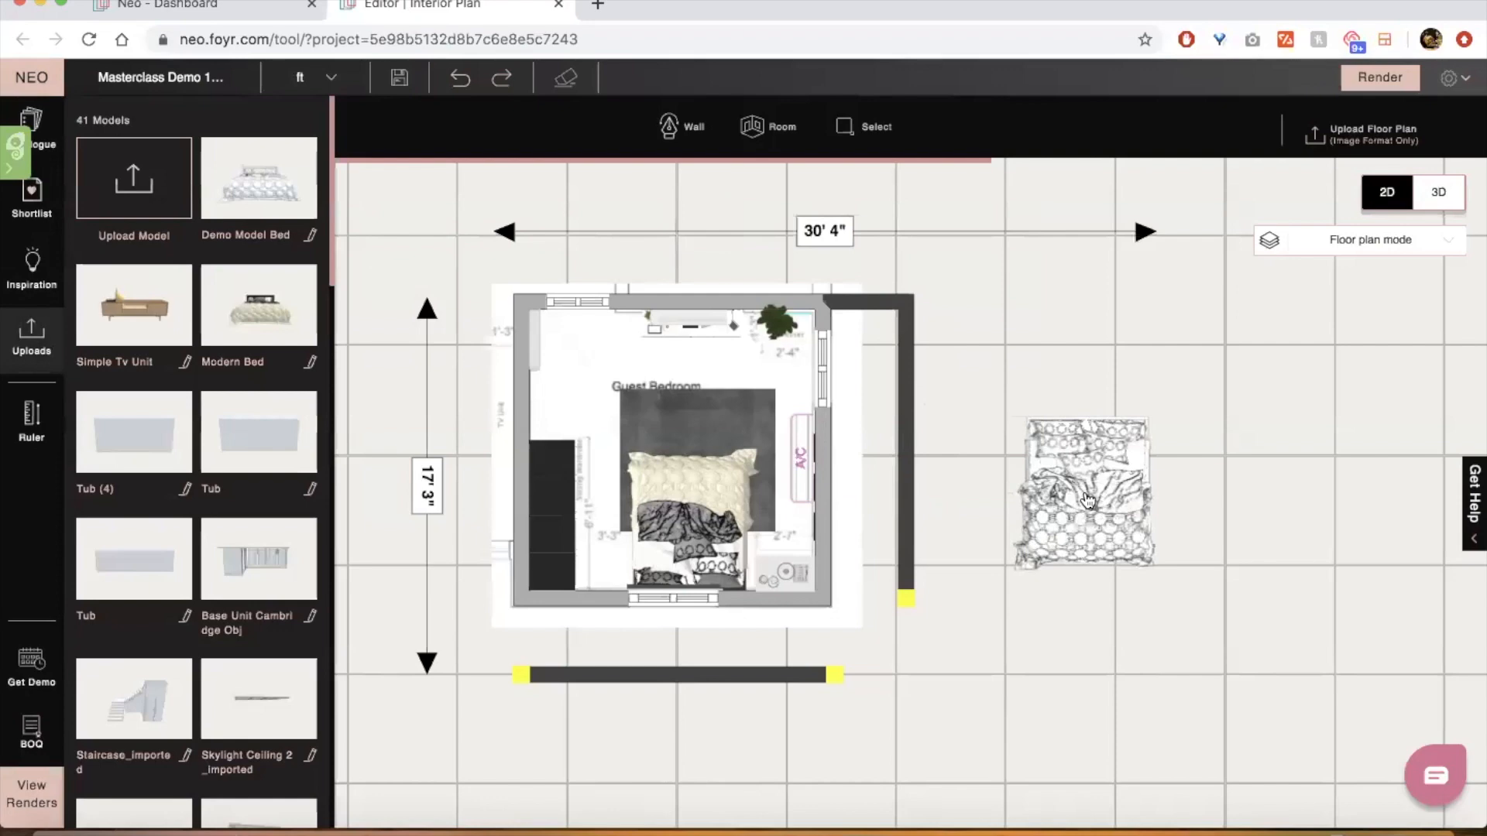
click(1242, 401)
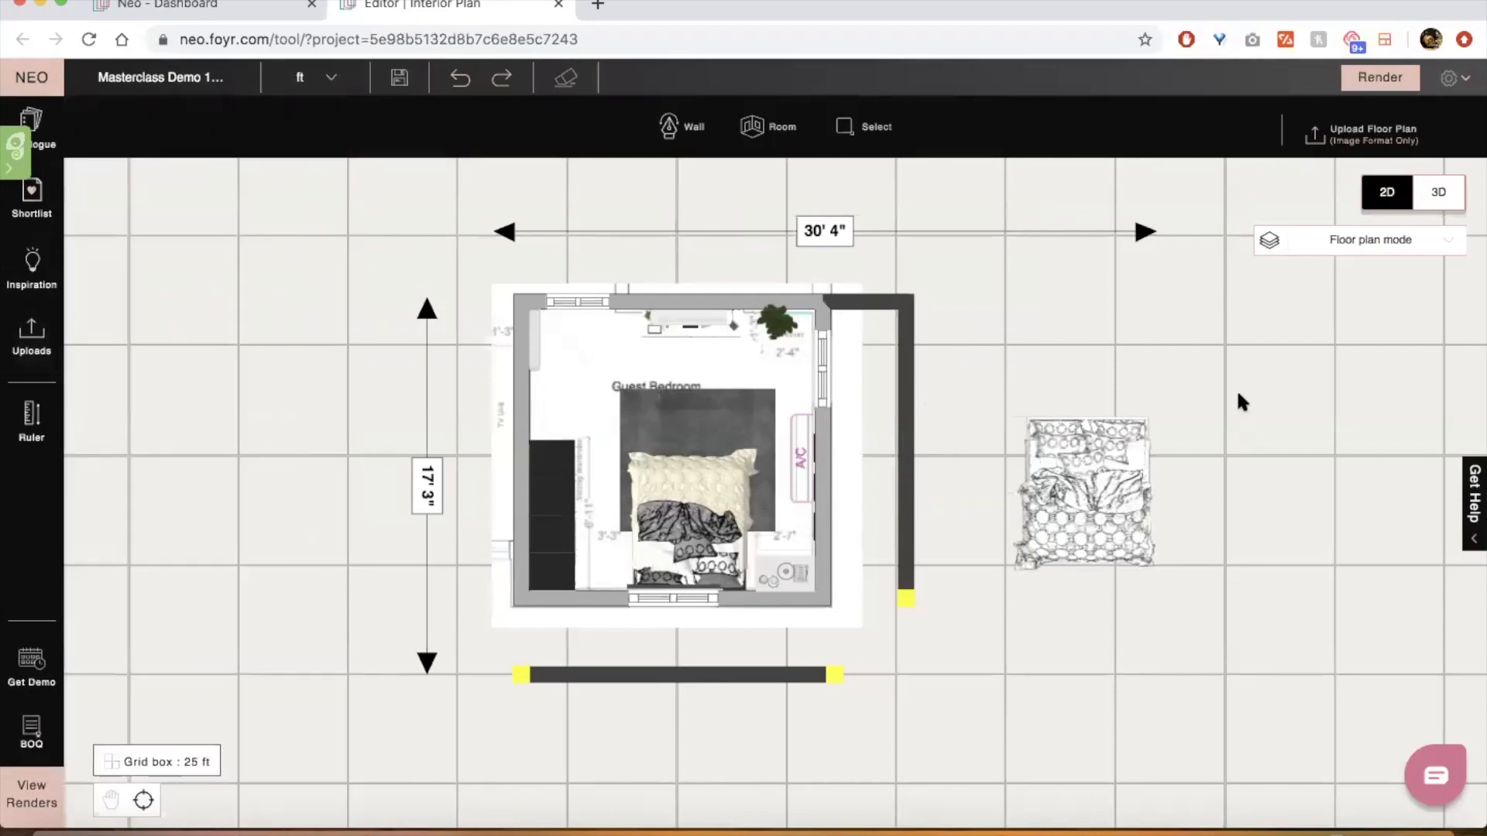
Switch the project to 3D and frame the newly placed bed outside the room
click(1438, 192)
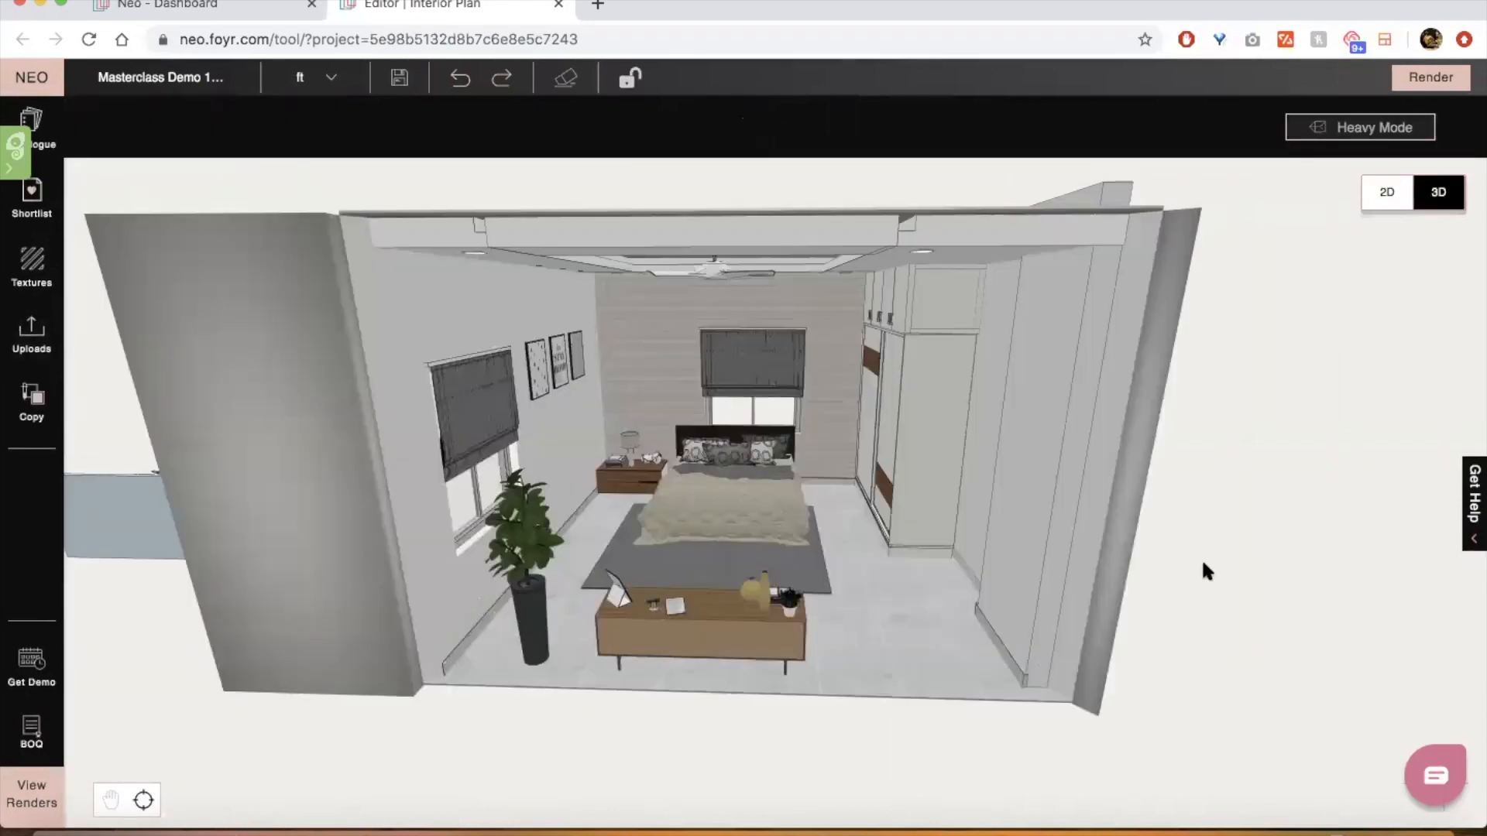
scroll(1201, 558, down, 5)
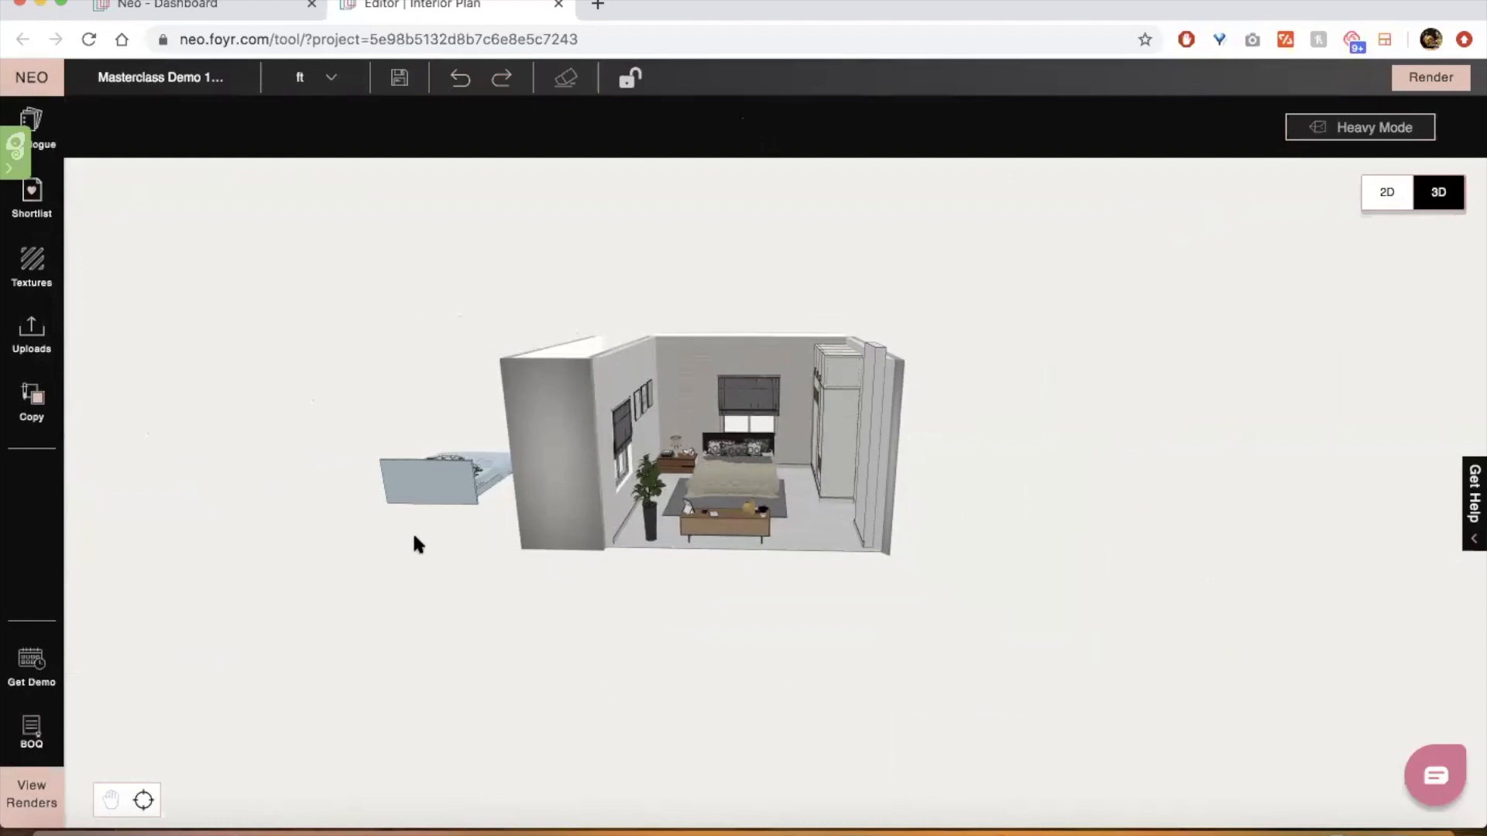
scroll(480, 546, up, 5)
mouse_move(797, 486)
mouse_down()
mouse_move(879, 488)
mouse_move(782, 498)
mouse_move(805, 496)
mouse_up()
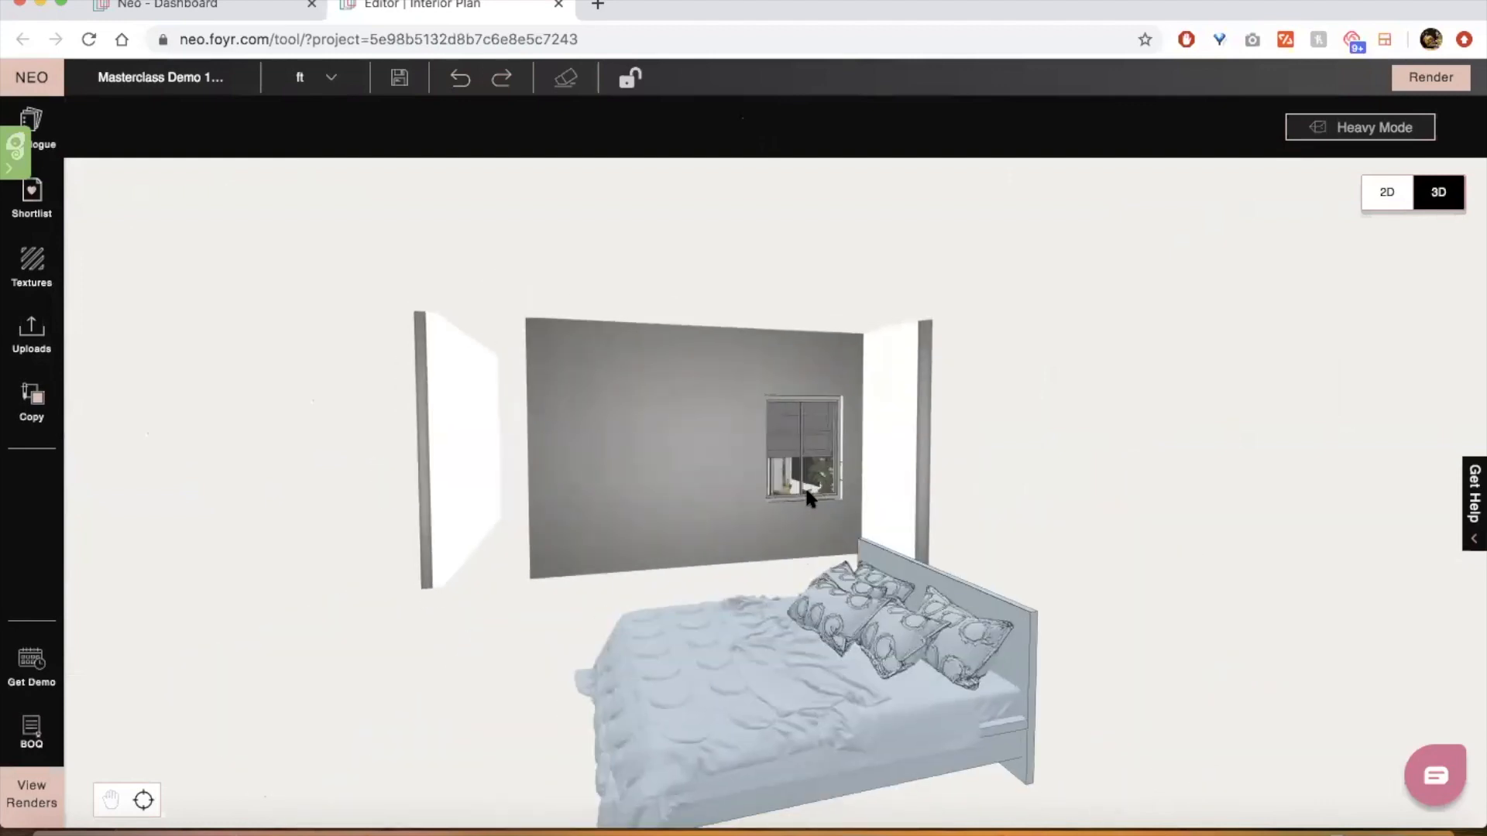
scroll(806, 486, down, 3)
mouse_move(645, 617)
mouse_down()
mouse_move(646, 593)
mouse_move(656, 627)
mouse_up()
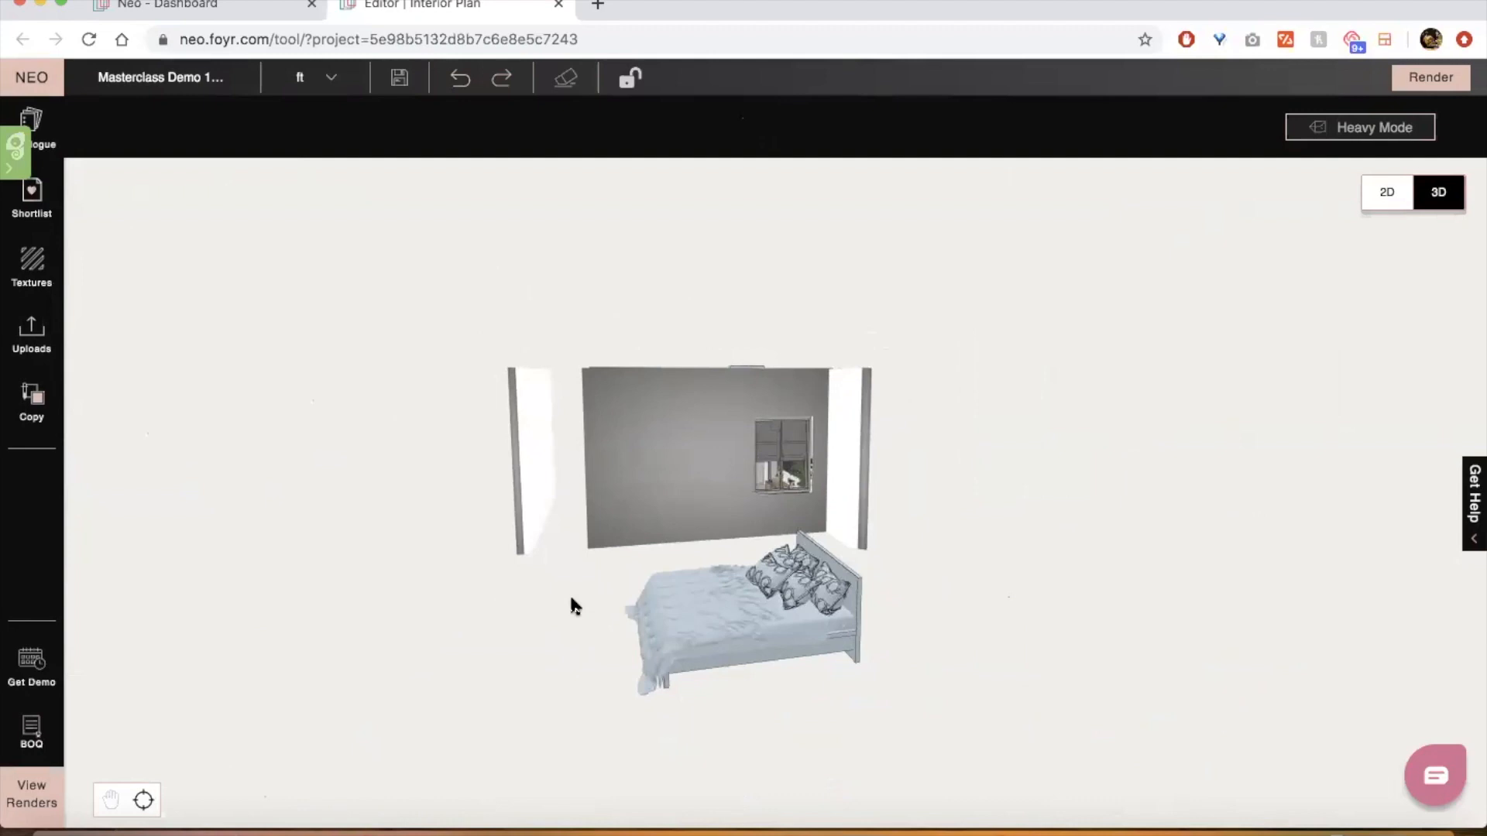
Apply the Unda 106328 fabric texture to the blanket of the new bed
click(46, 286)
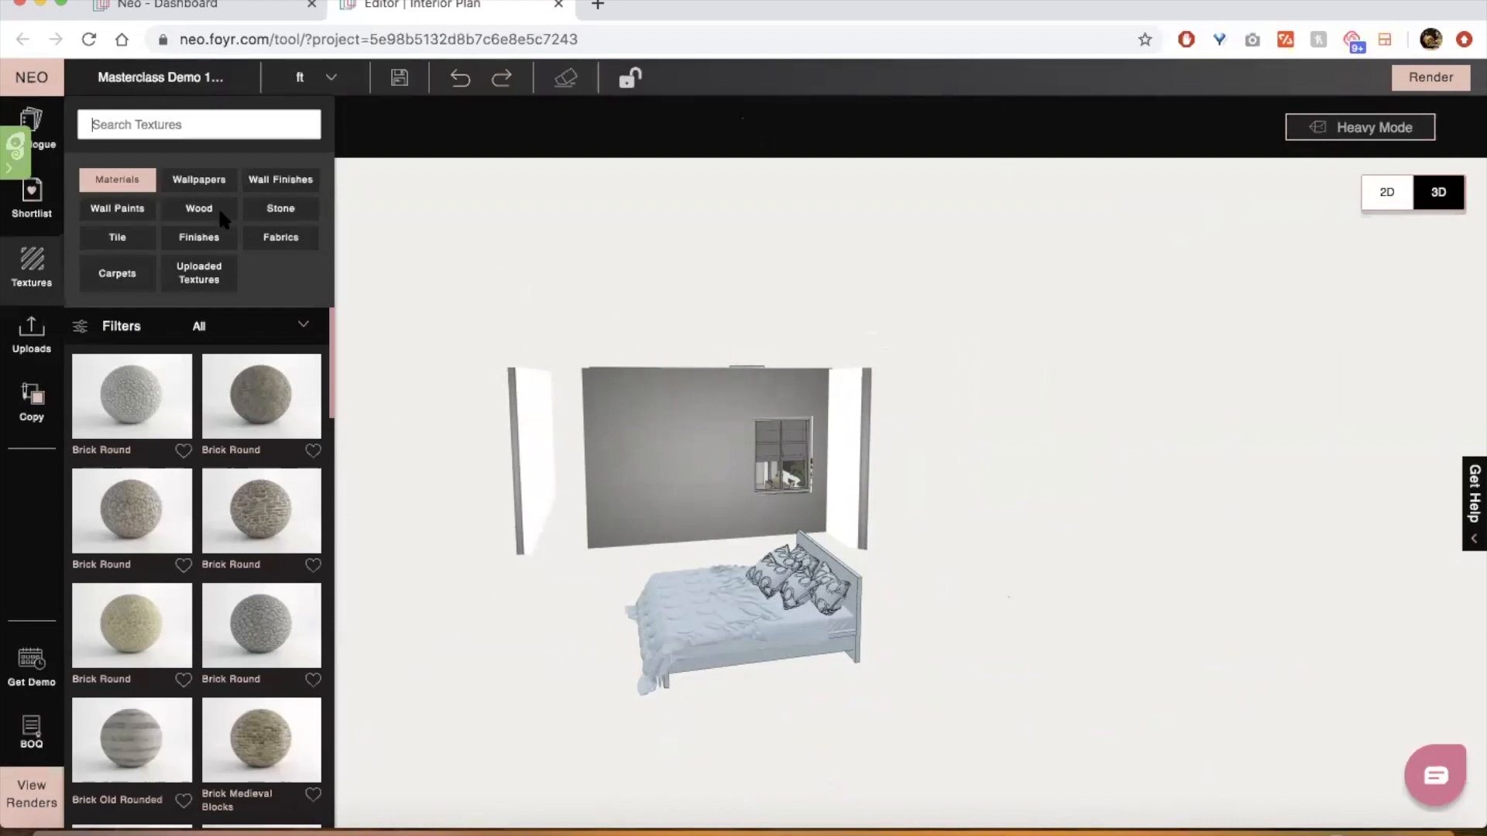
click(267, 232)
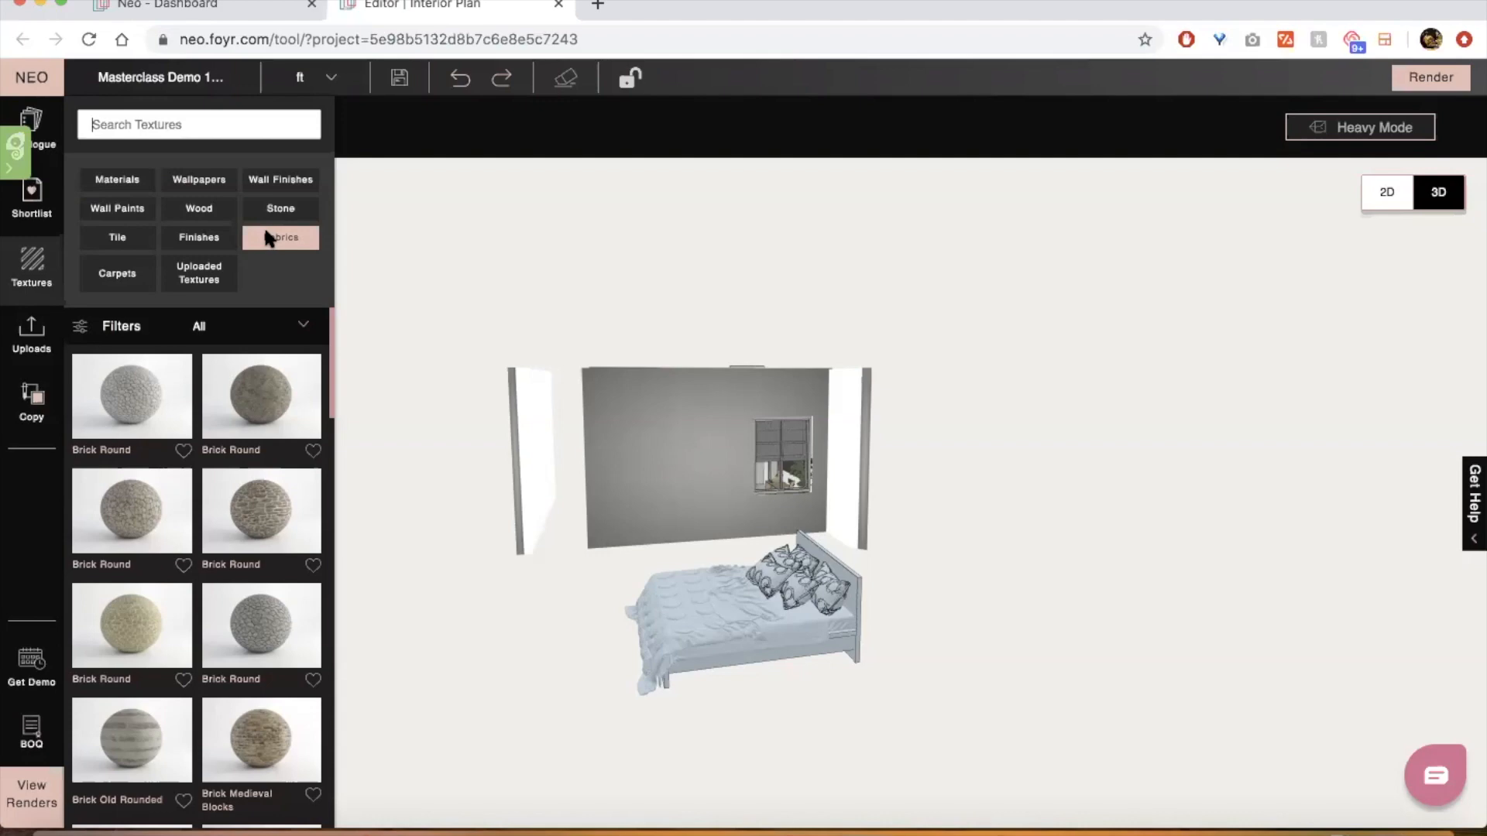
scroll(228, 634, down, 3)
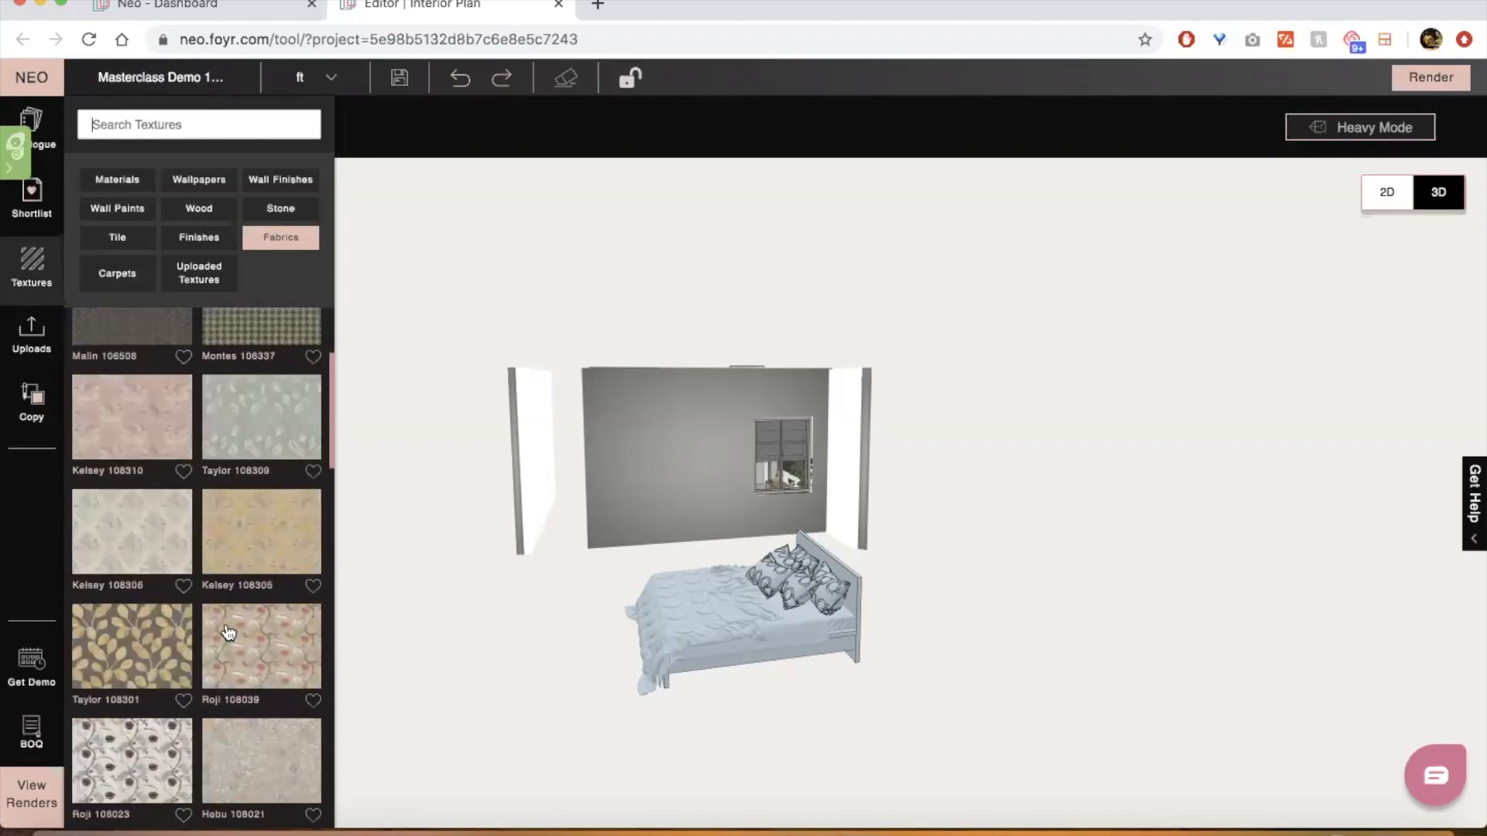
scroll(229, 633, down, 15)
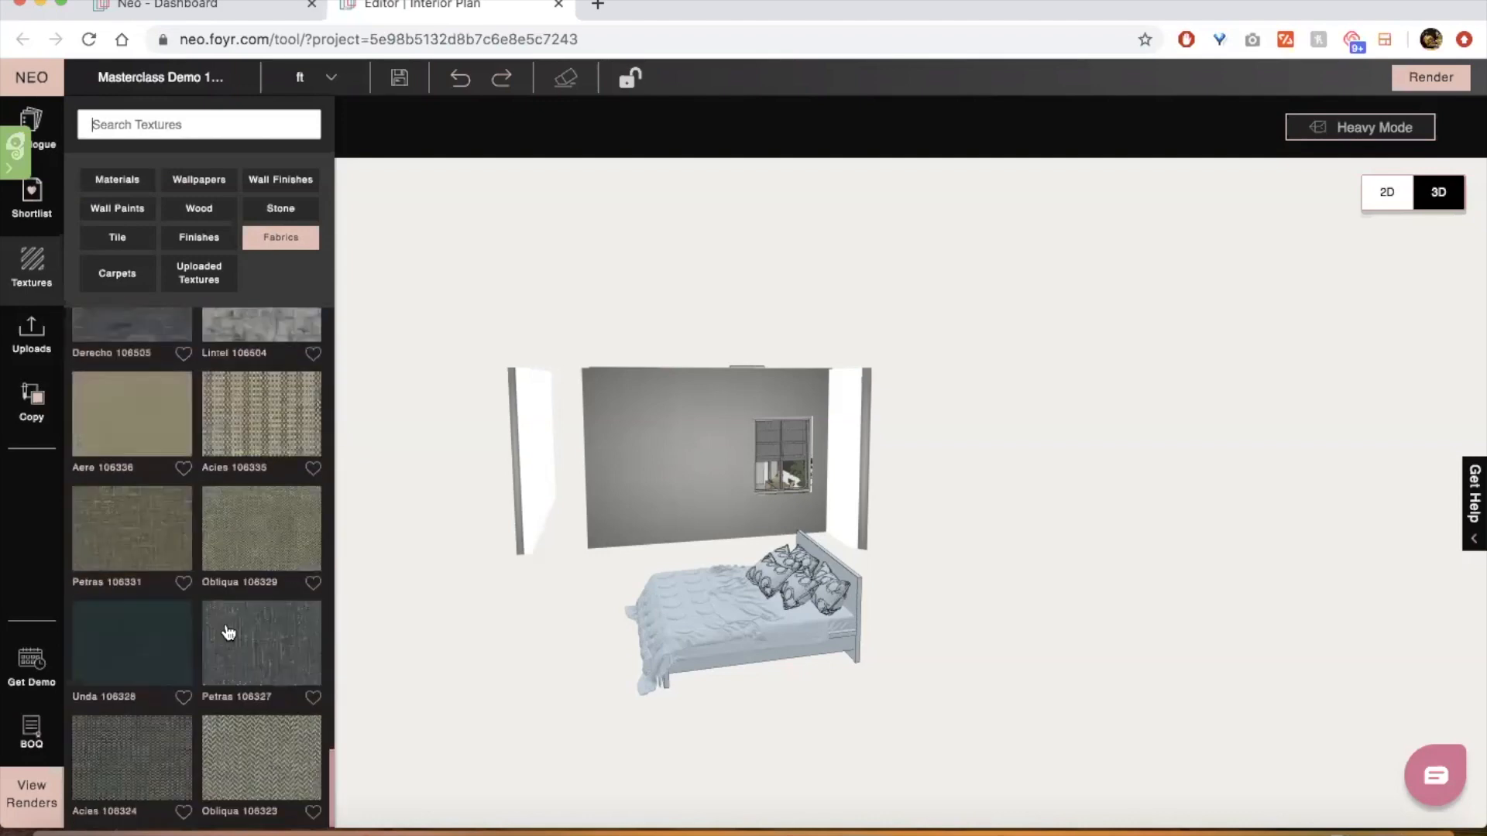
scroll(228, 634, down, 1)
click(128, 569)
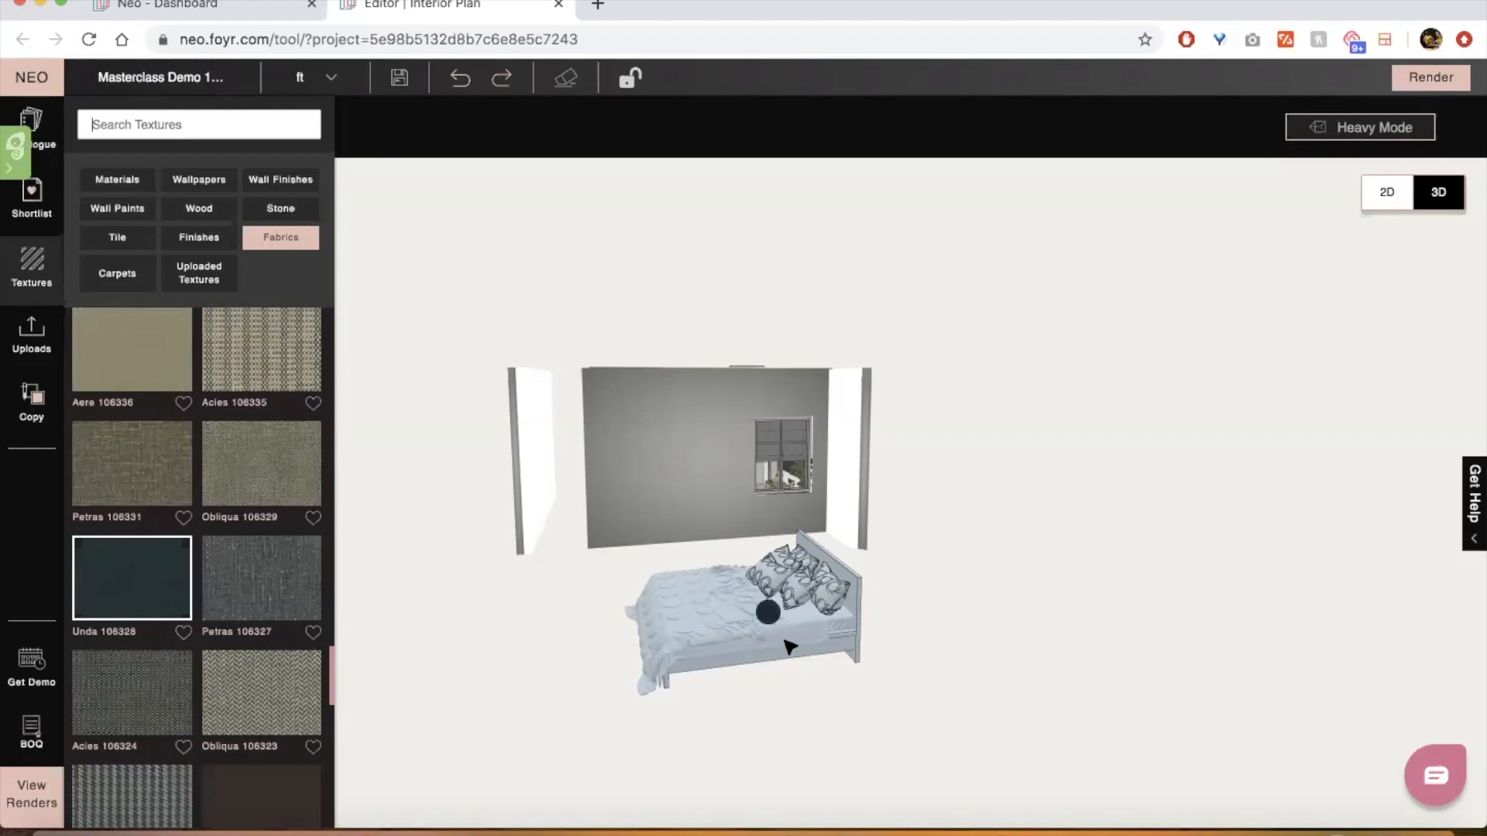
drag(790, 672, 853, 687)
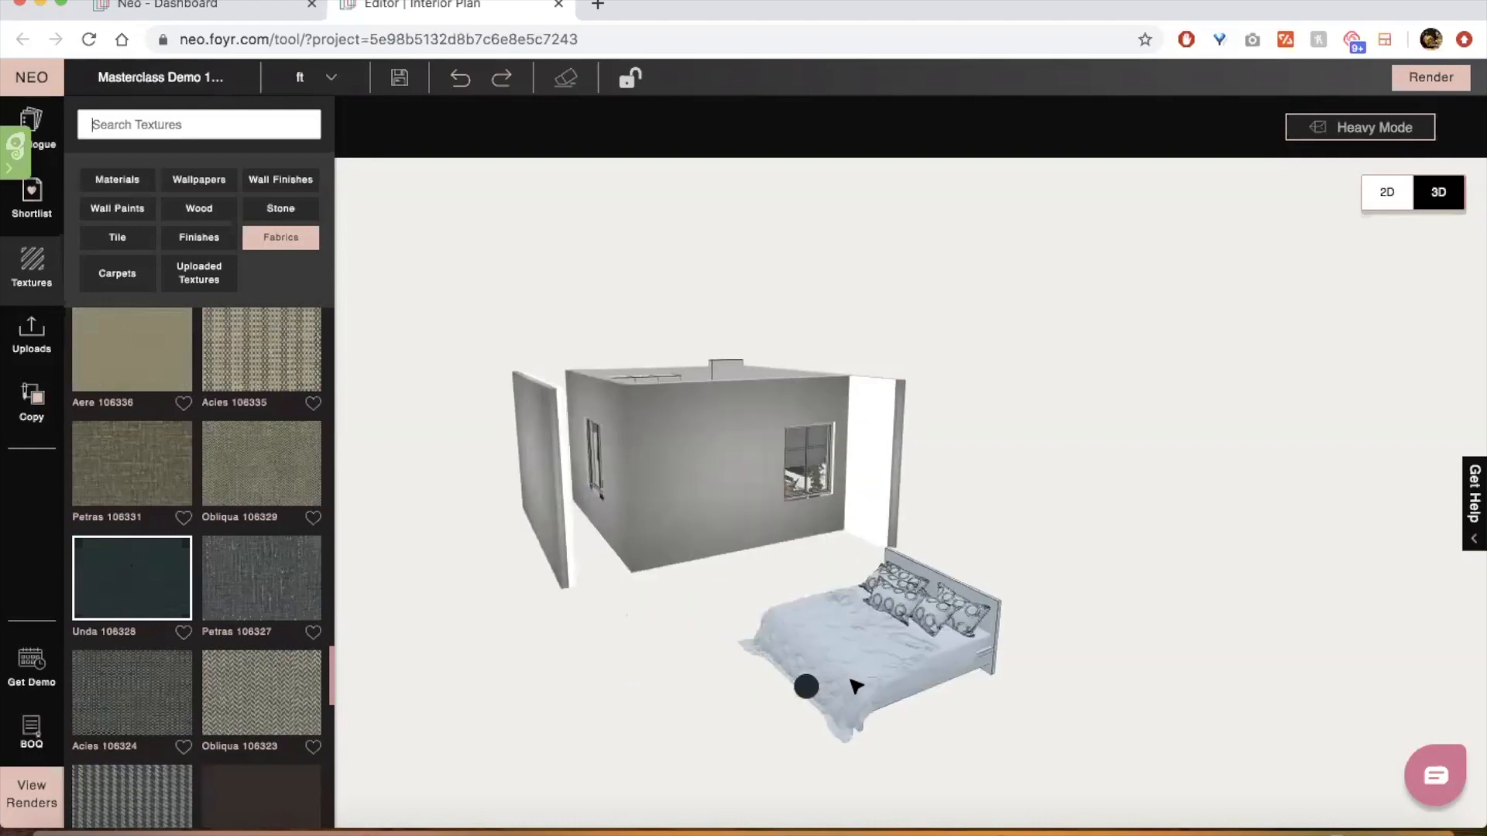
click(868, 643)
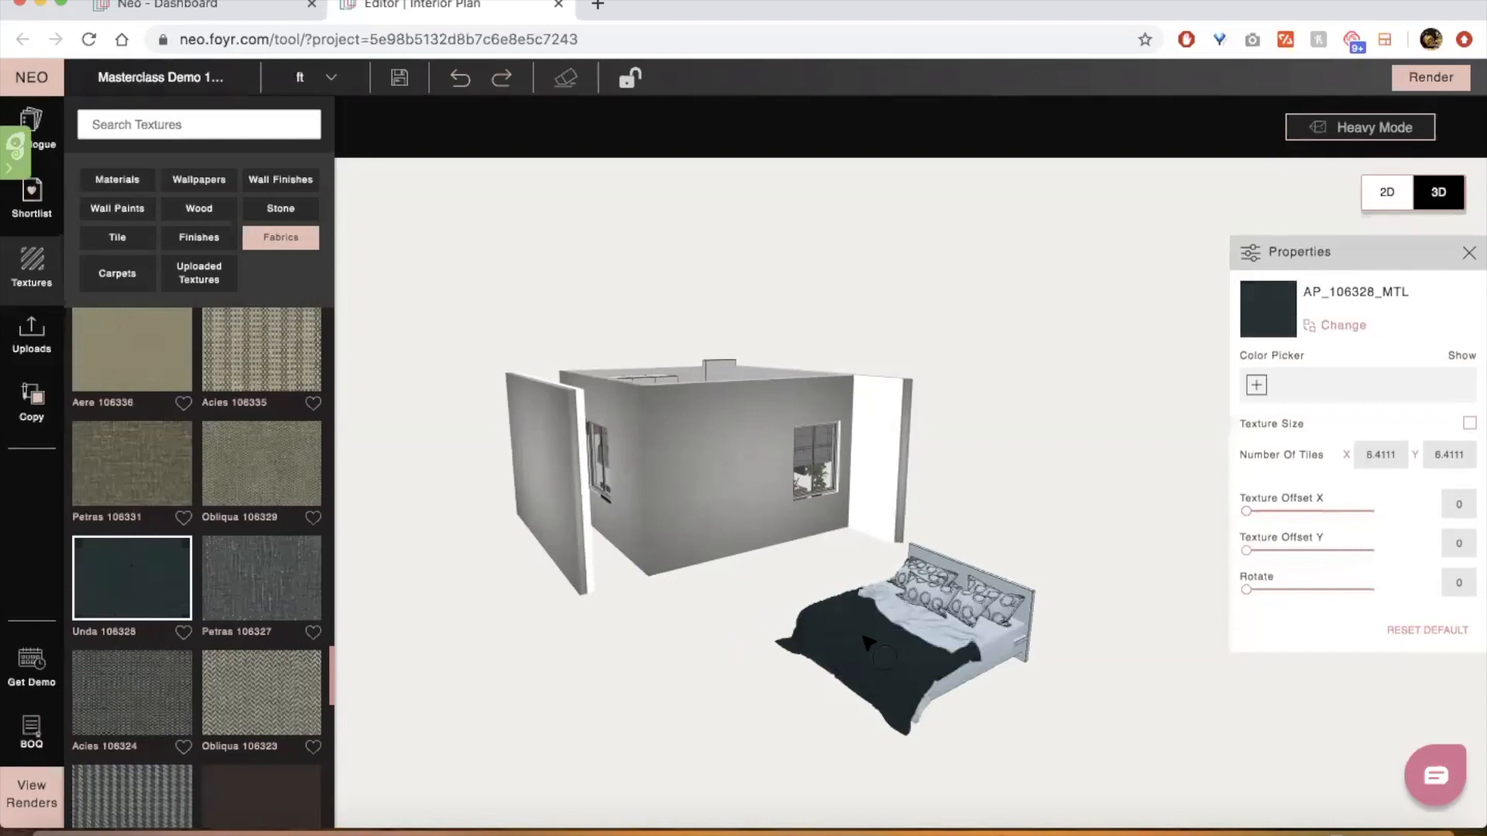
Apply the Unda 106328 fabric to the bed's pillows and a brown wood texture to its headboard and frame
click(944, 604)
click(933, 588)
click(956, 587)
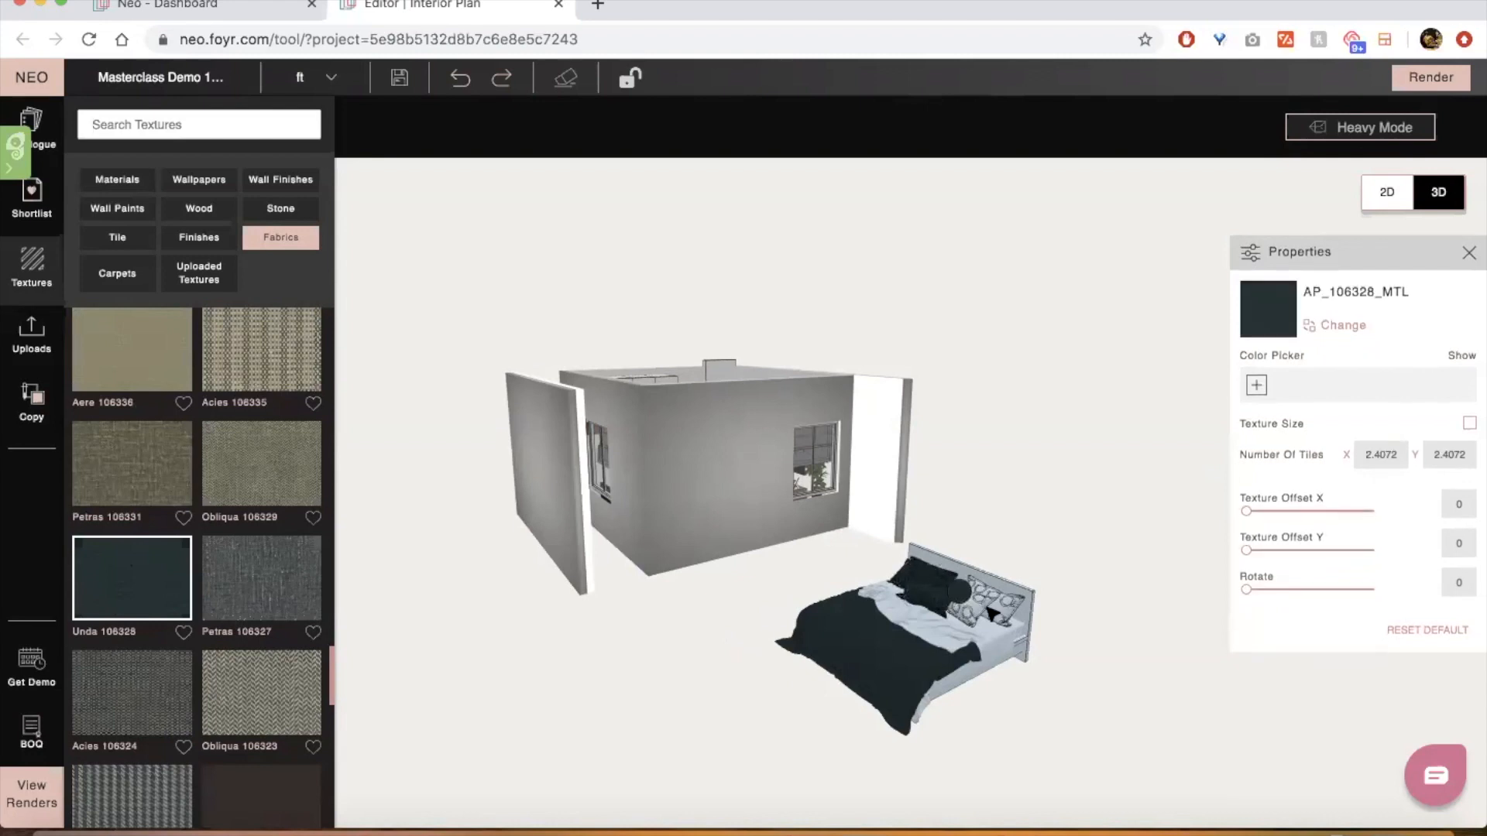
click(985, 612)
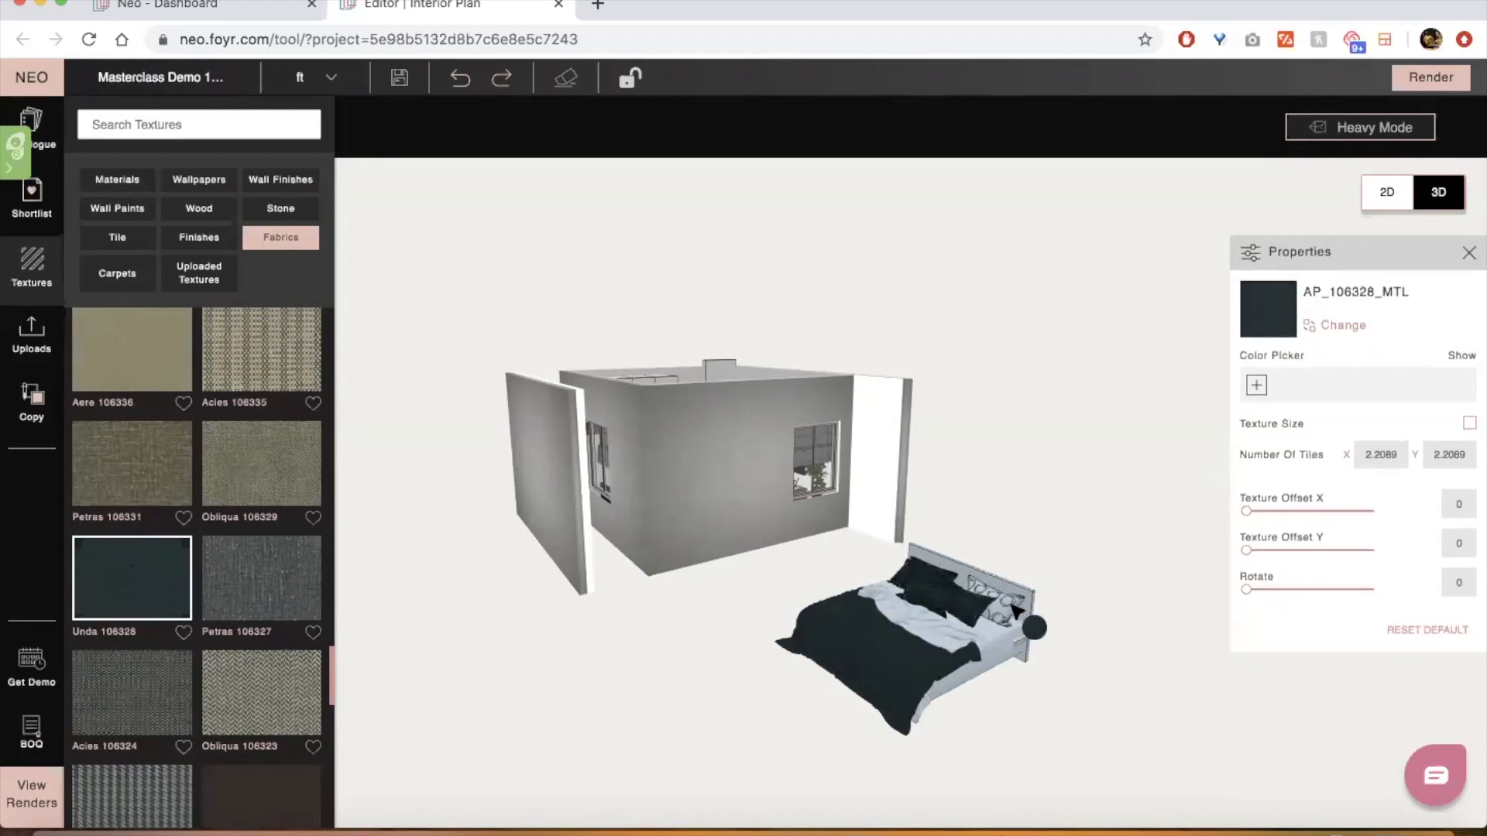
click(1005, 610)
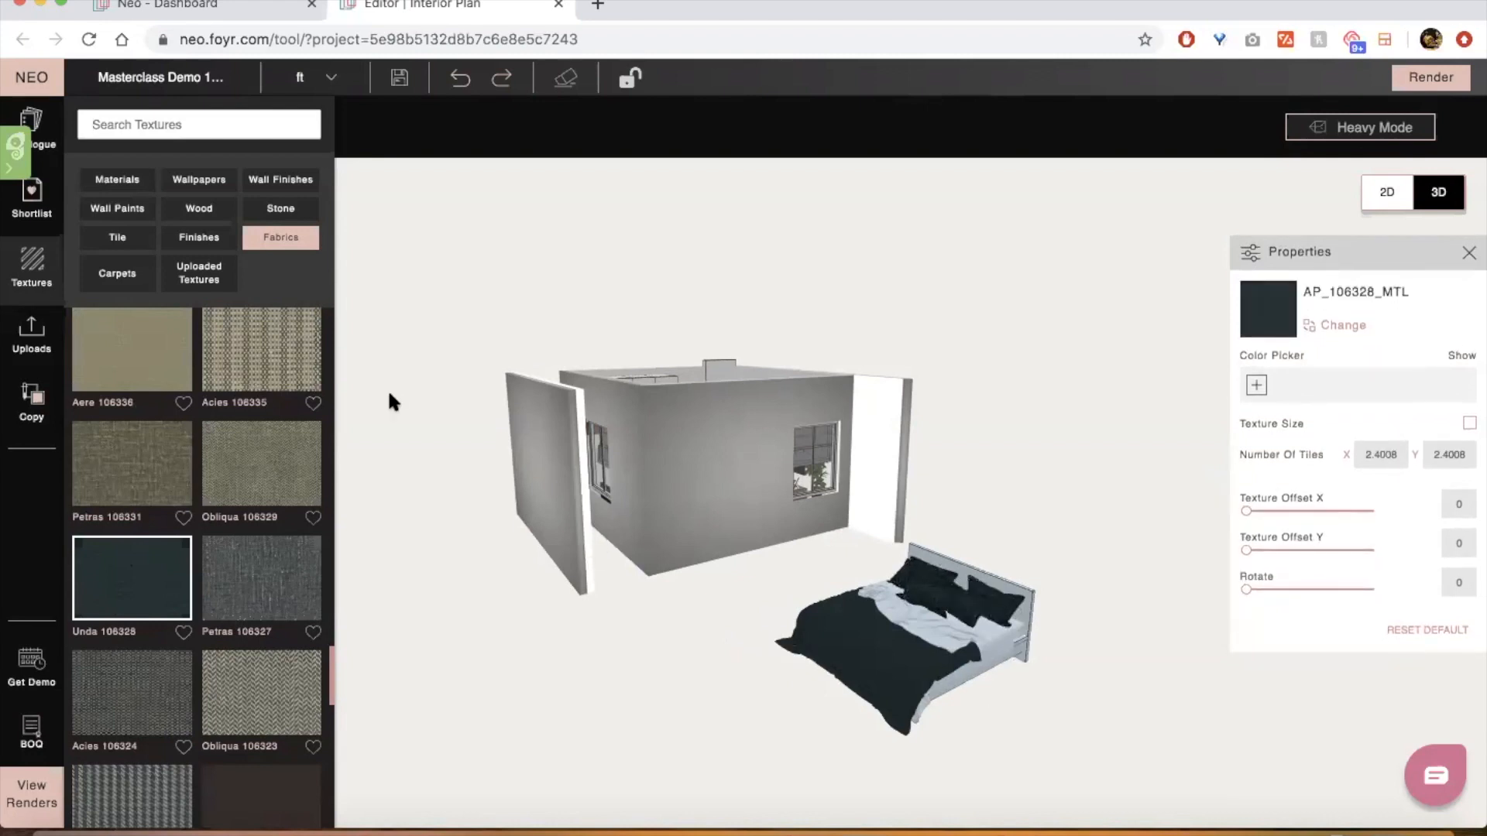
click(191, 209)
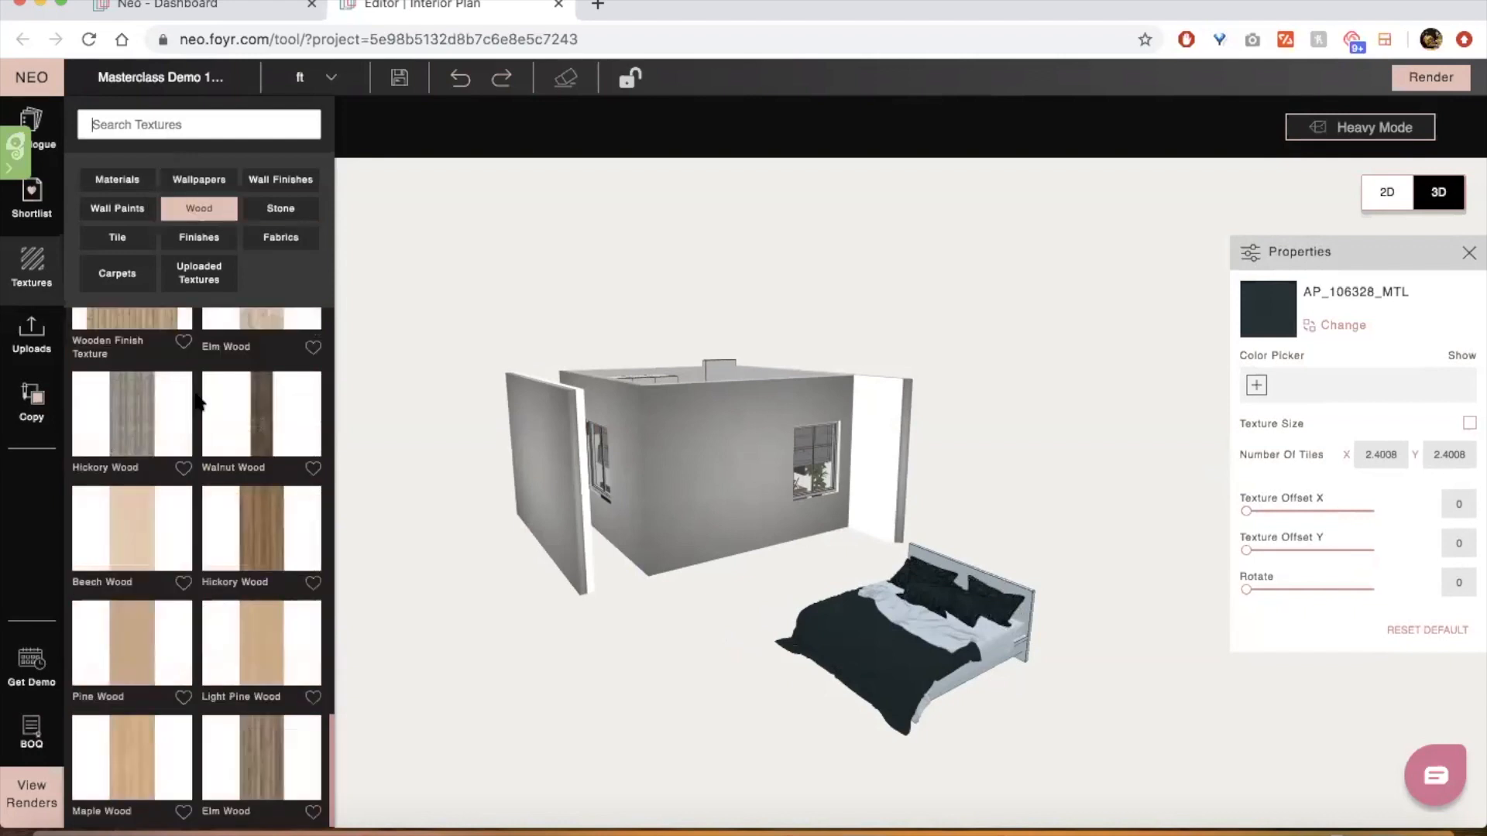
drag(273, 758, 771, 576)
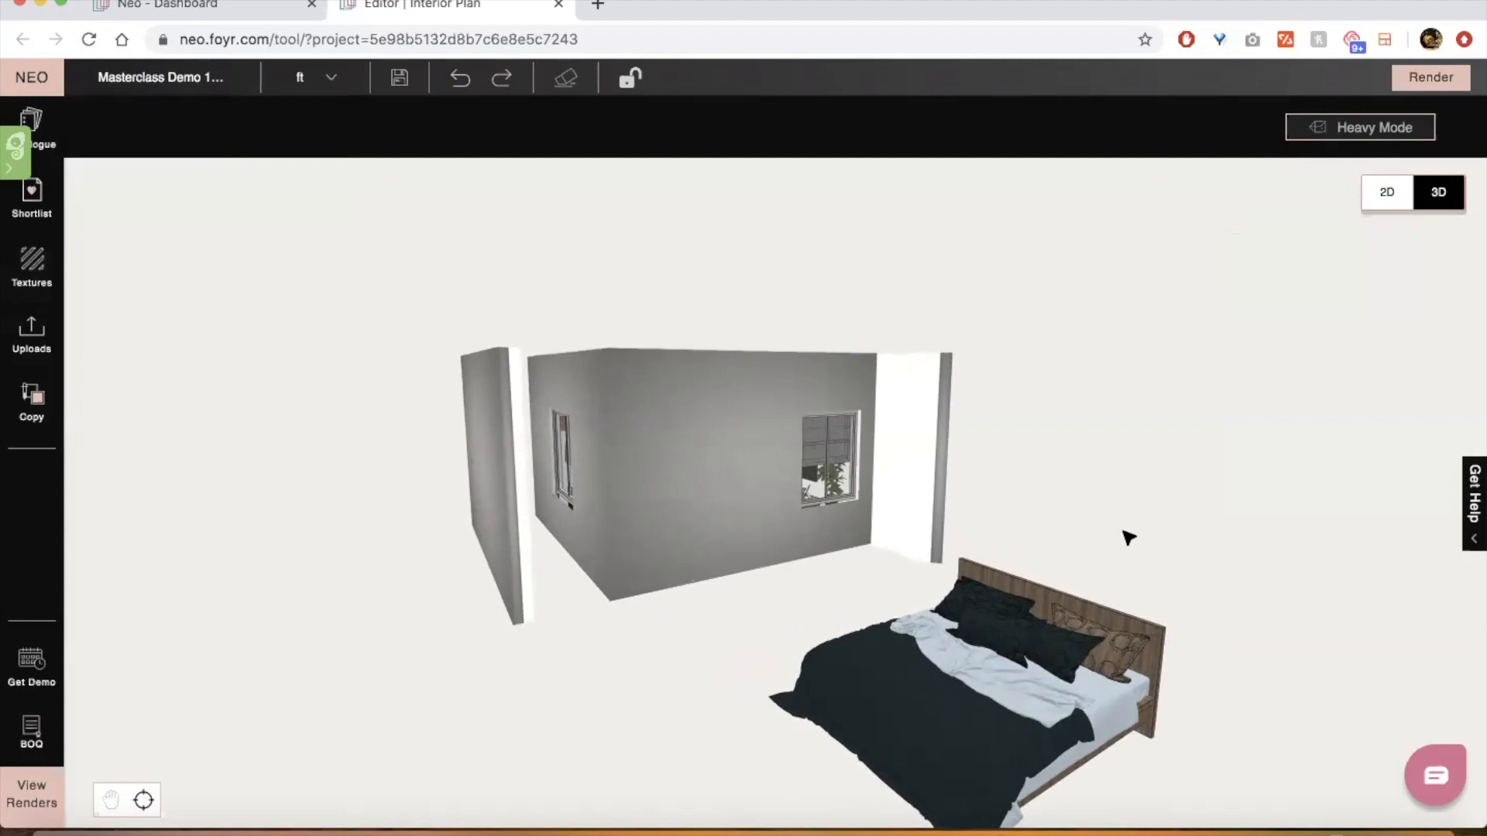
Copy the texture and material of the dark blanket onto the wood-textured rear pillow
click(31, 402)
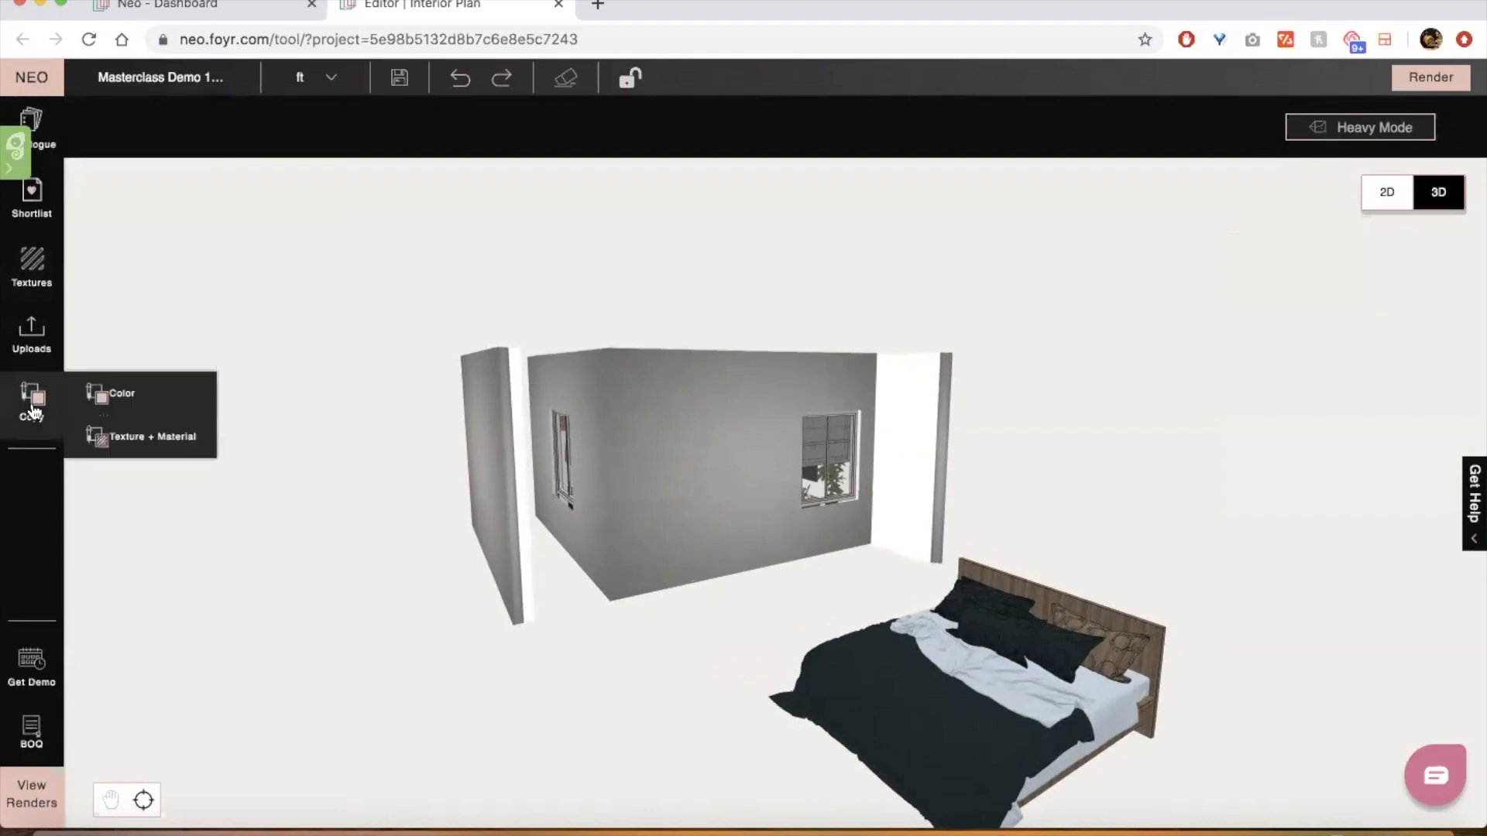
click(133, 439)
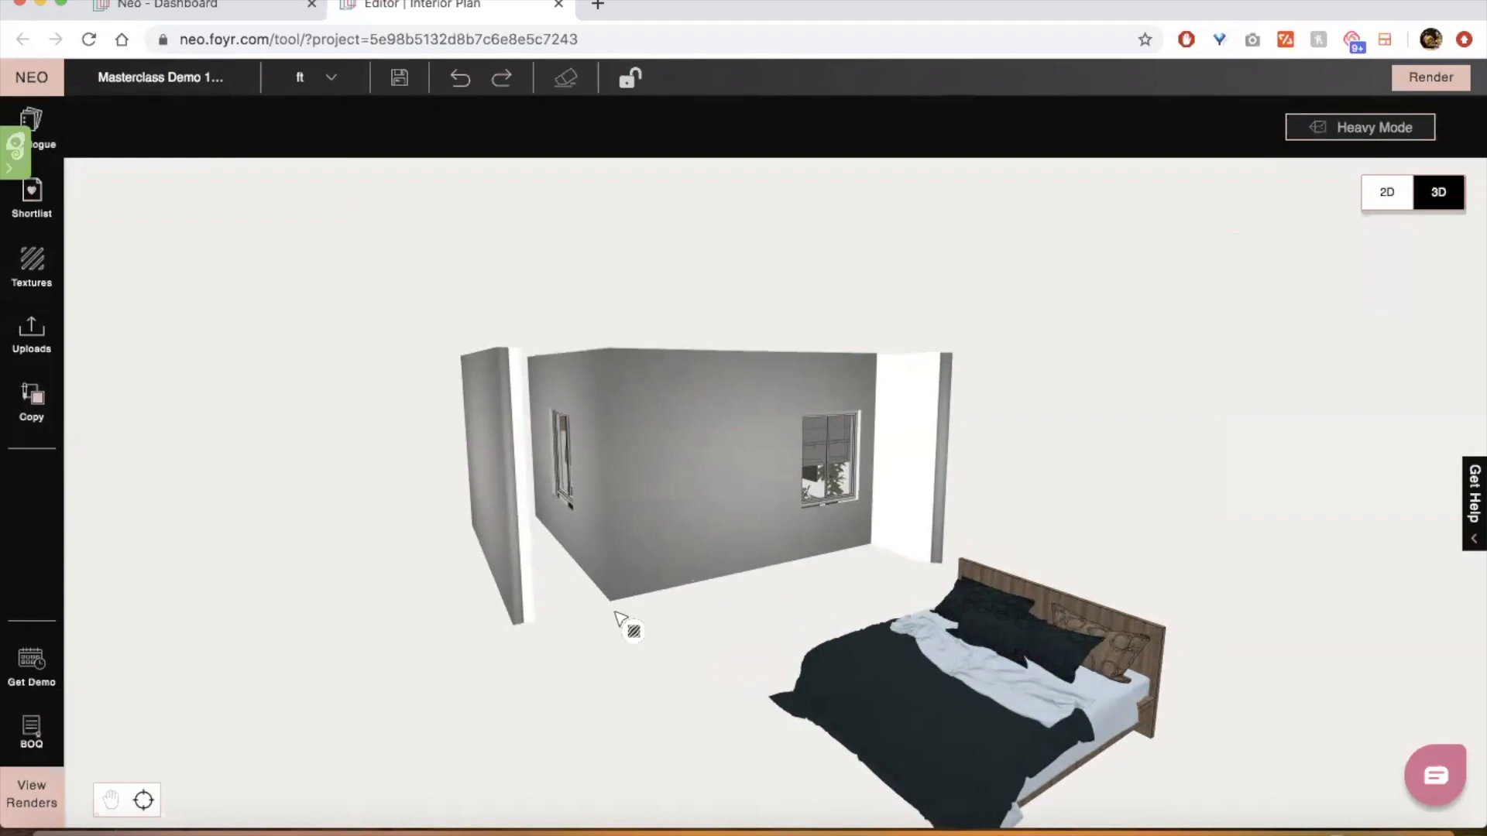
click(966, 727)
click(1119, 662)
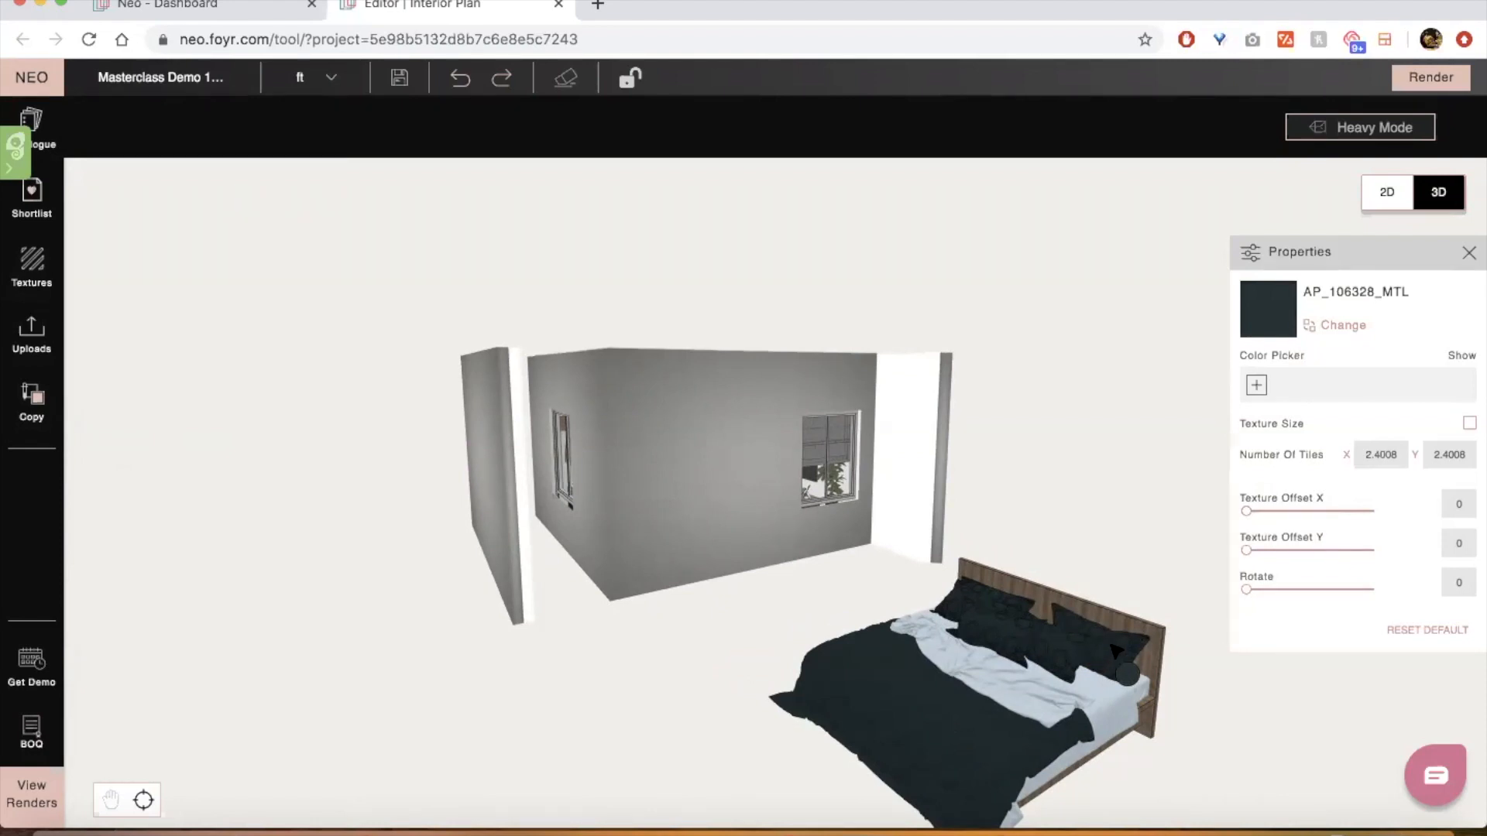
Tint the rear pillow's fabric a muted green around #A9BF75 and adjust its Texture Offset X
click(1256, 386)
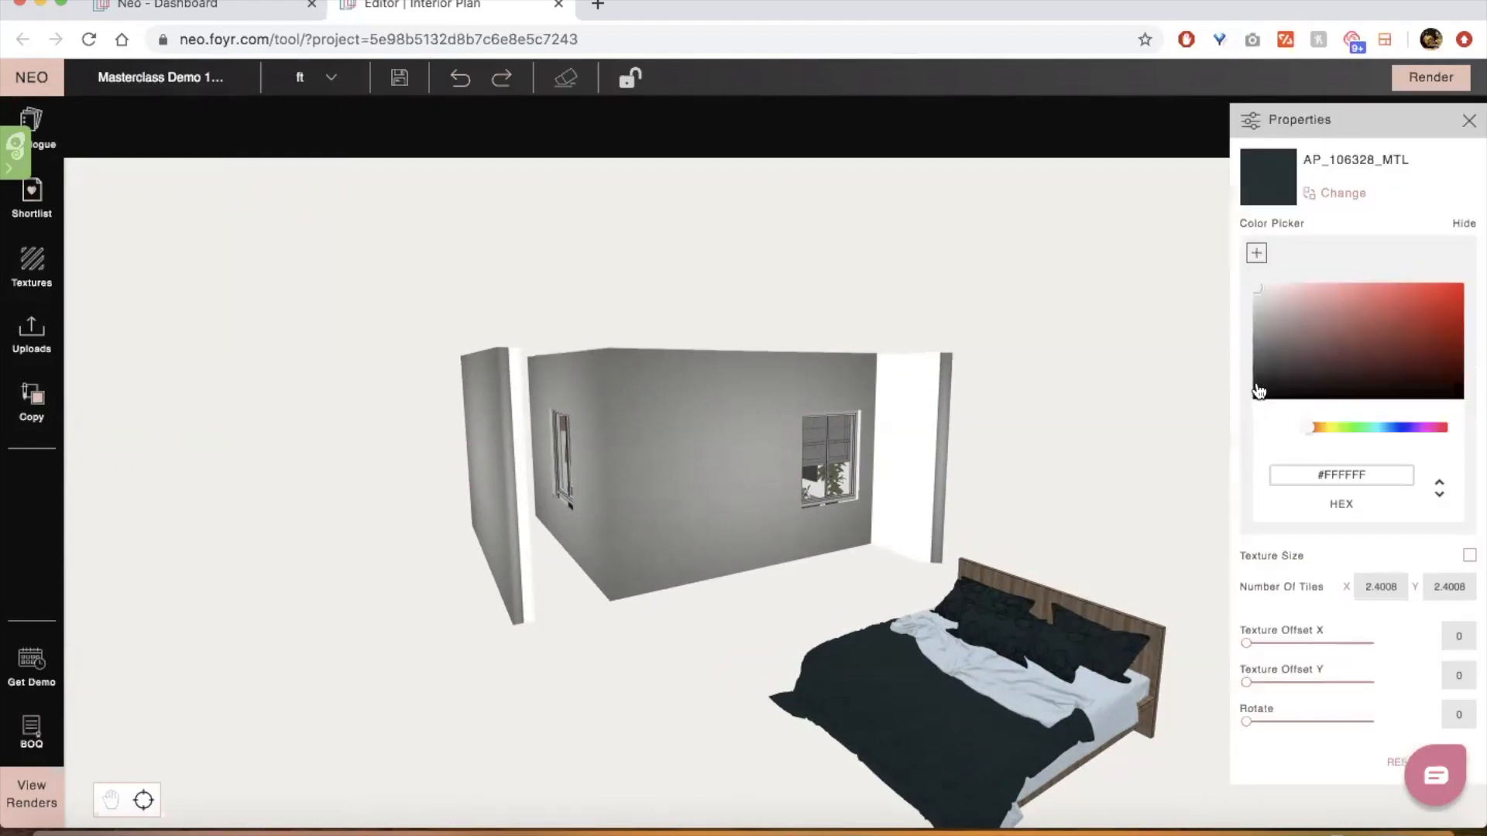
drag(1317, 431, 1337, 431)
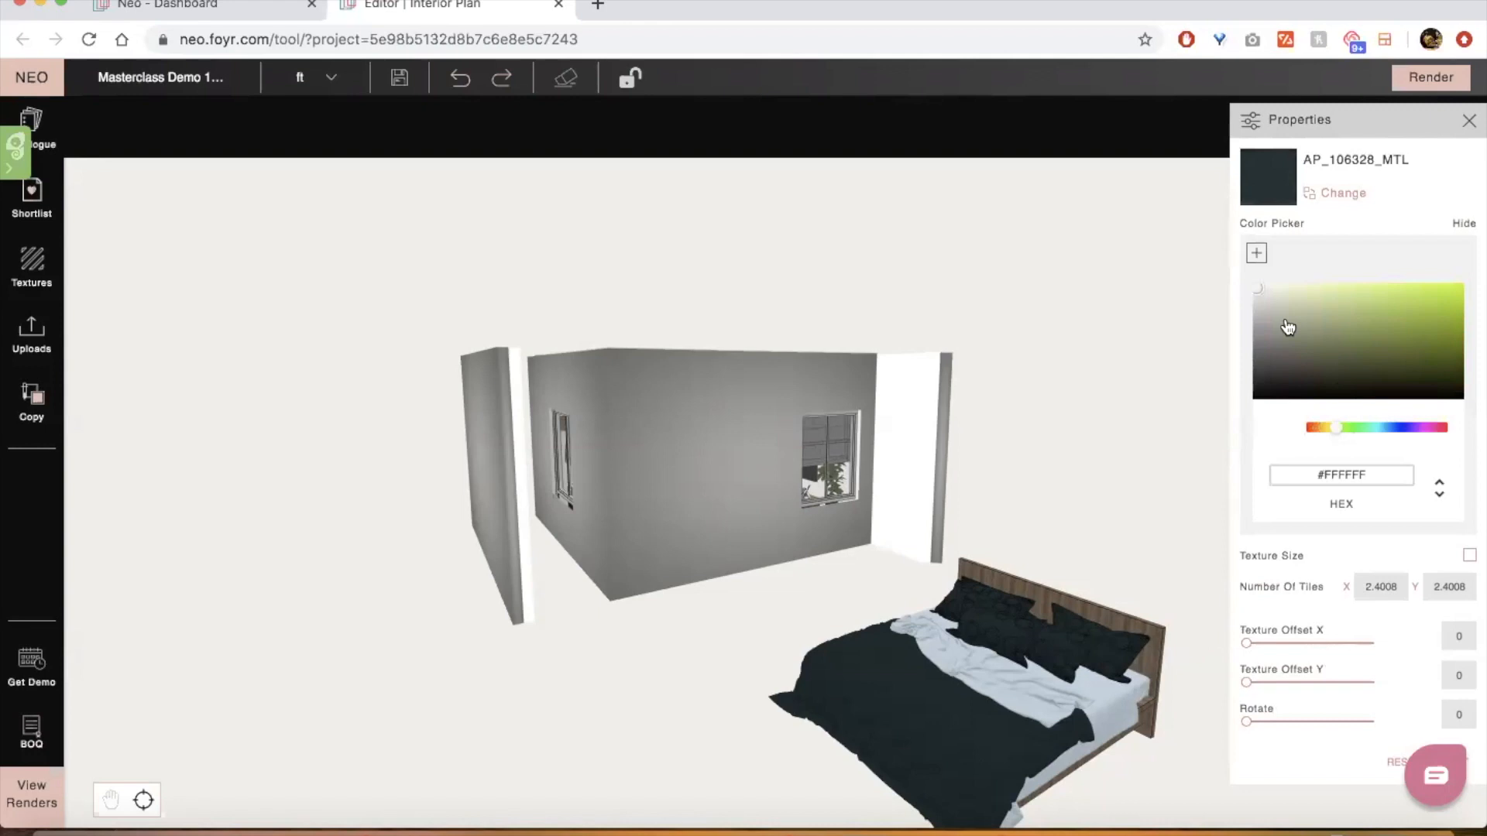
click(1336, 317)
click(1337, 317)
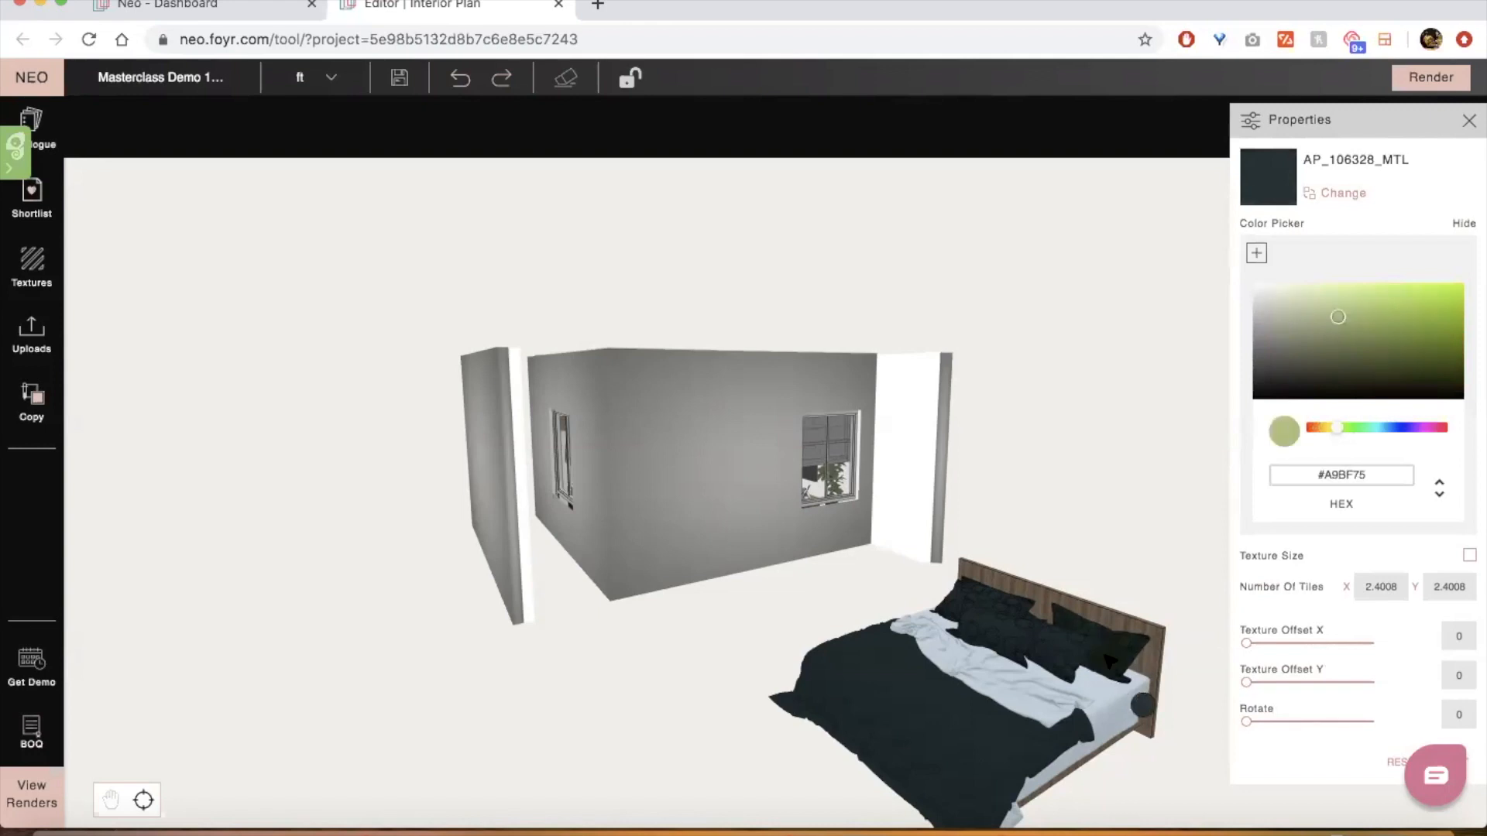
click(1336, 428)
click(1377, 579)
drag(1249, 645, 1254, 643)
click(1167, 553)
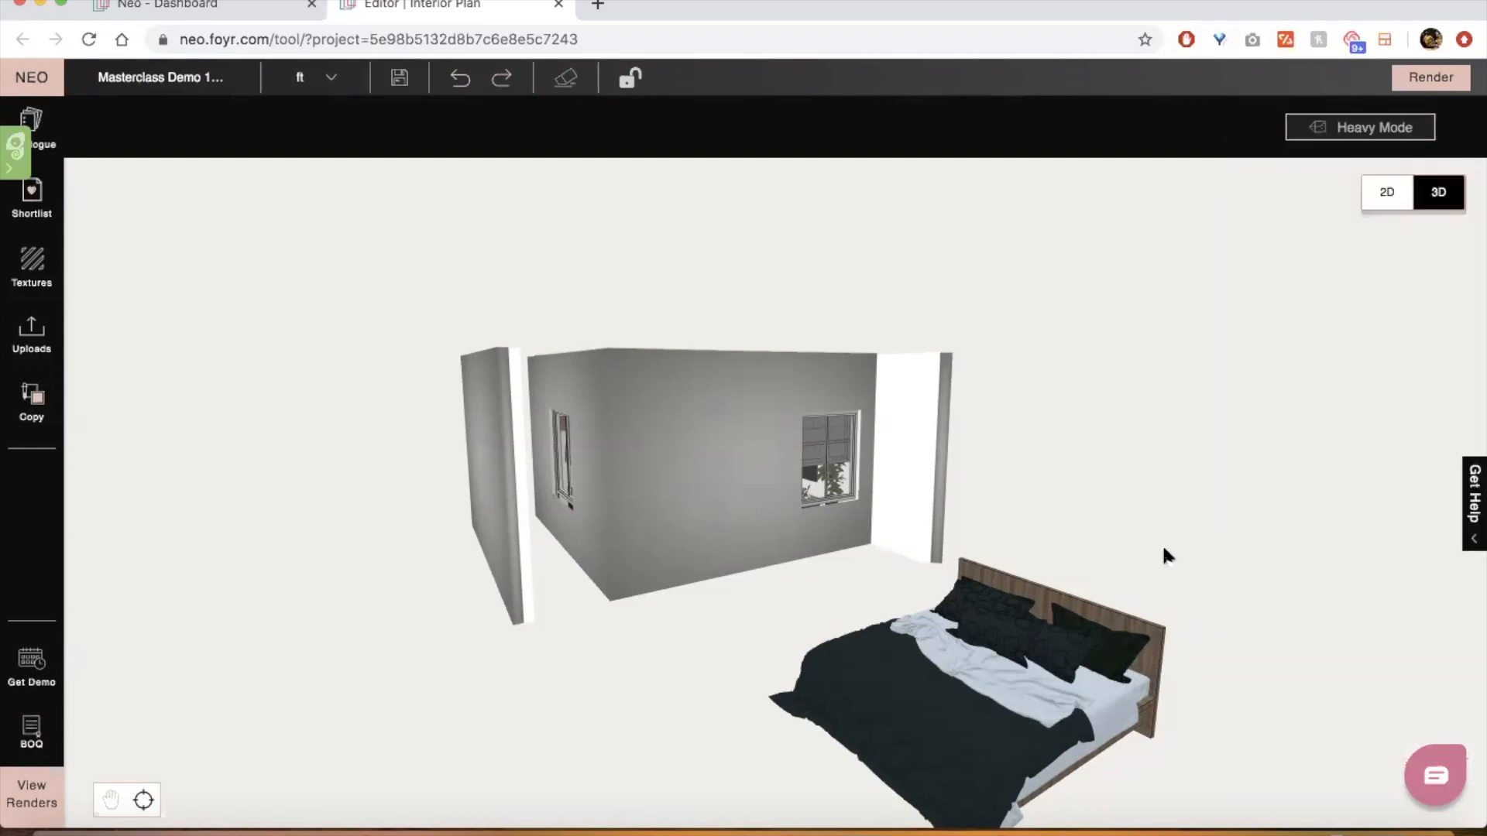
Use Copy Color to apply green #A4BF75 to the bed's wooden headboard and white bedding
click(48, 418)
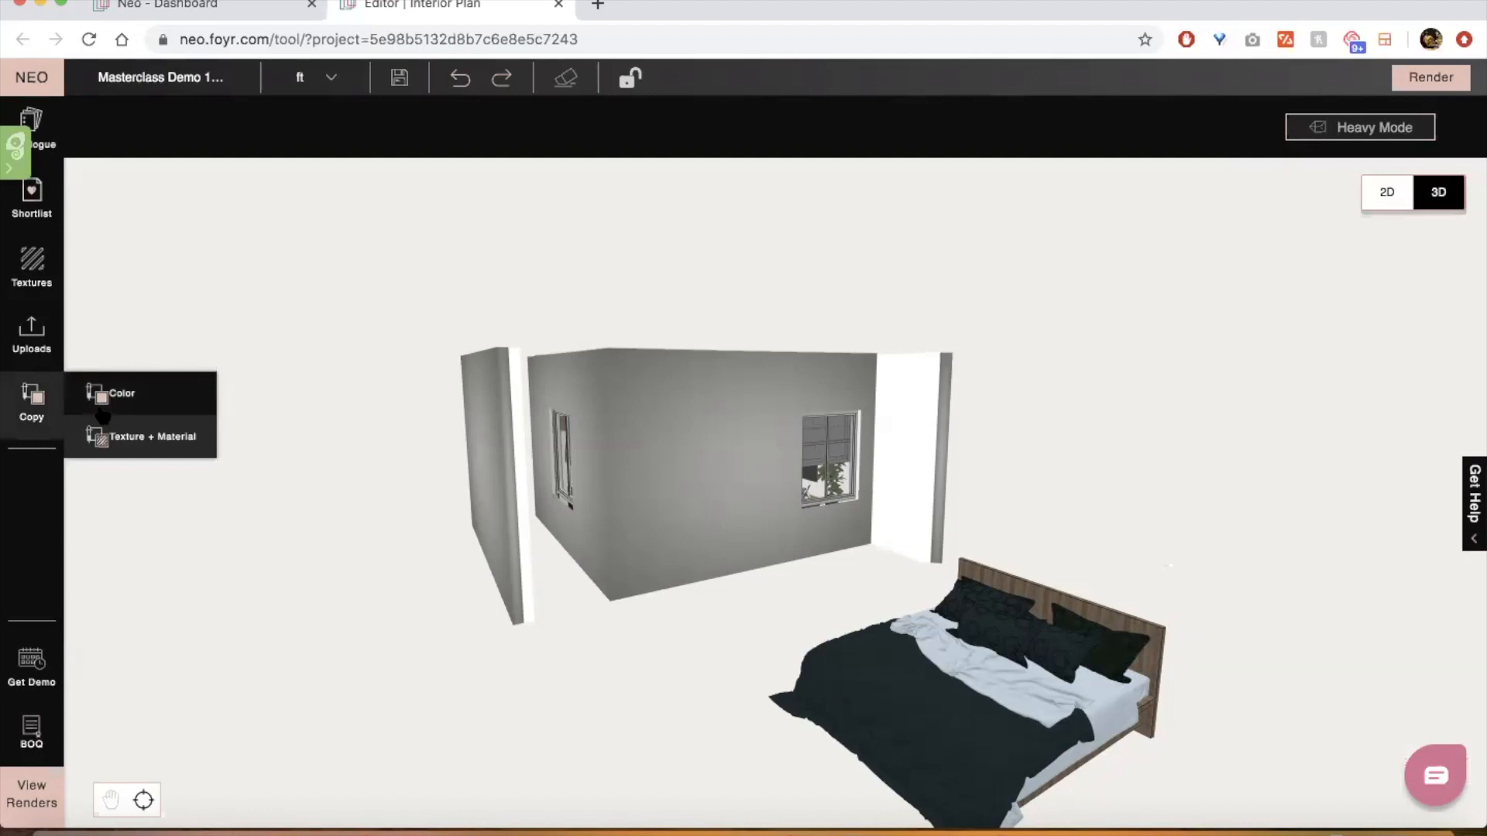
click(104, 399)
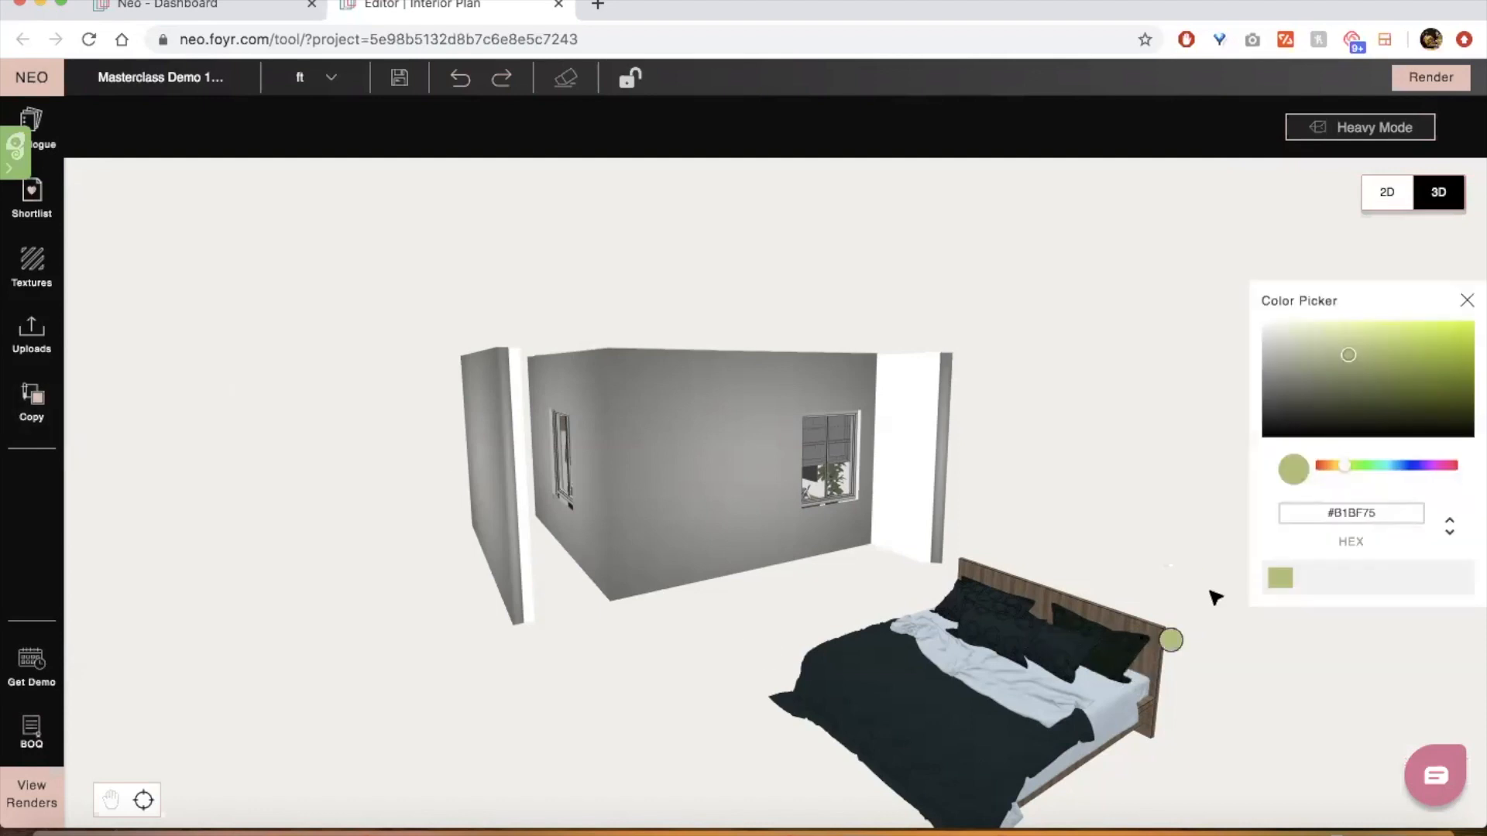
click(1348, 467)
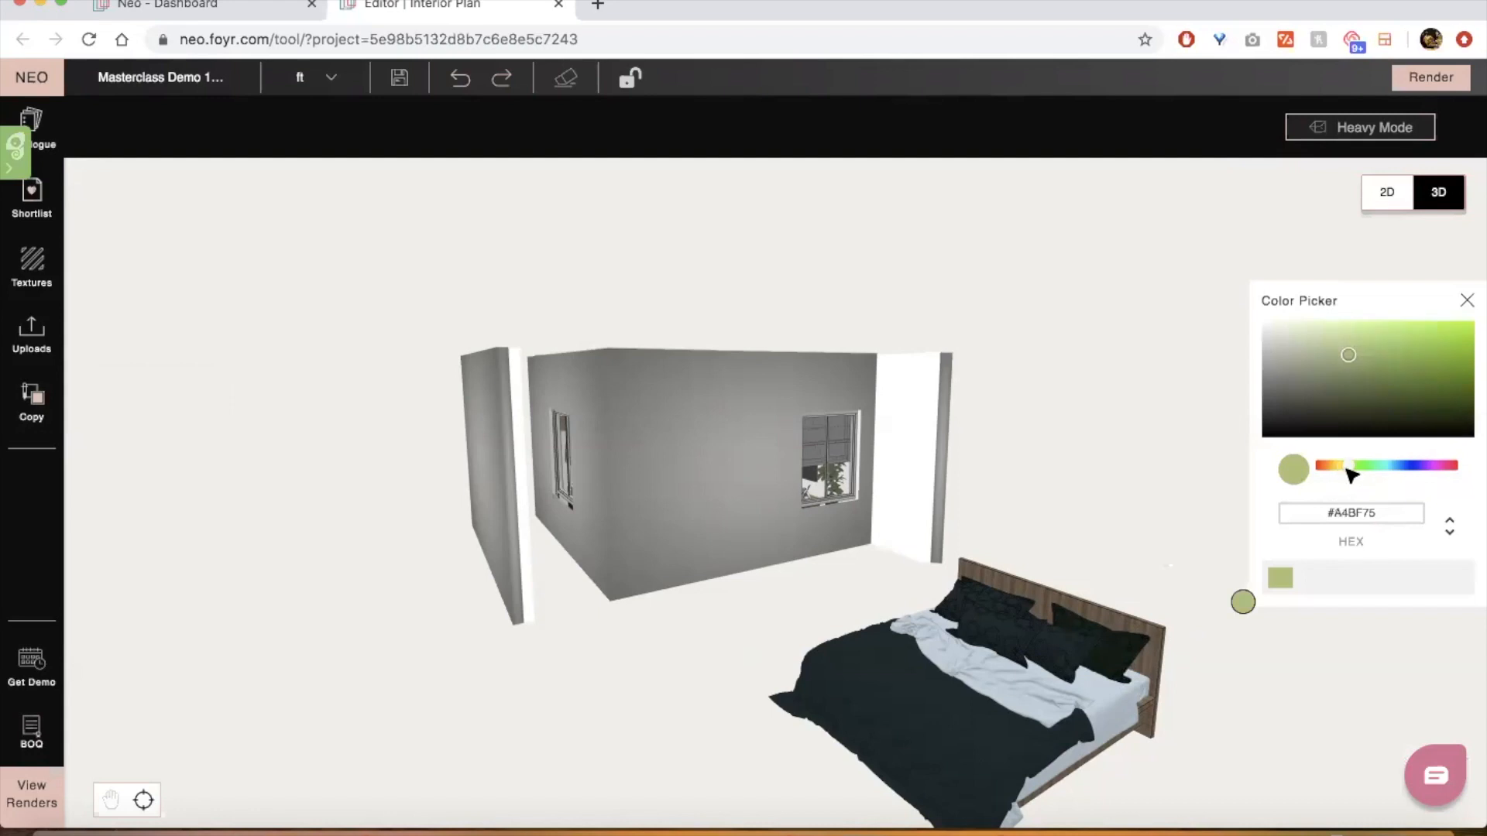
click(1154, 666)
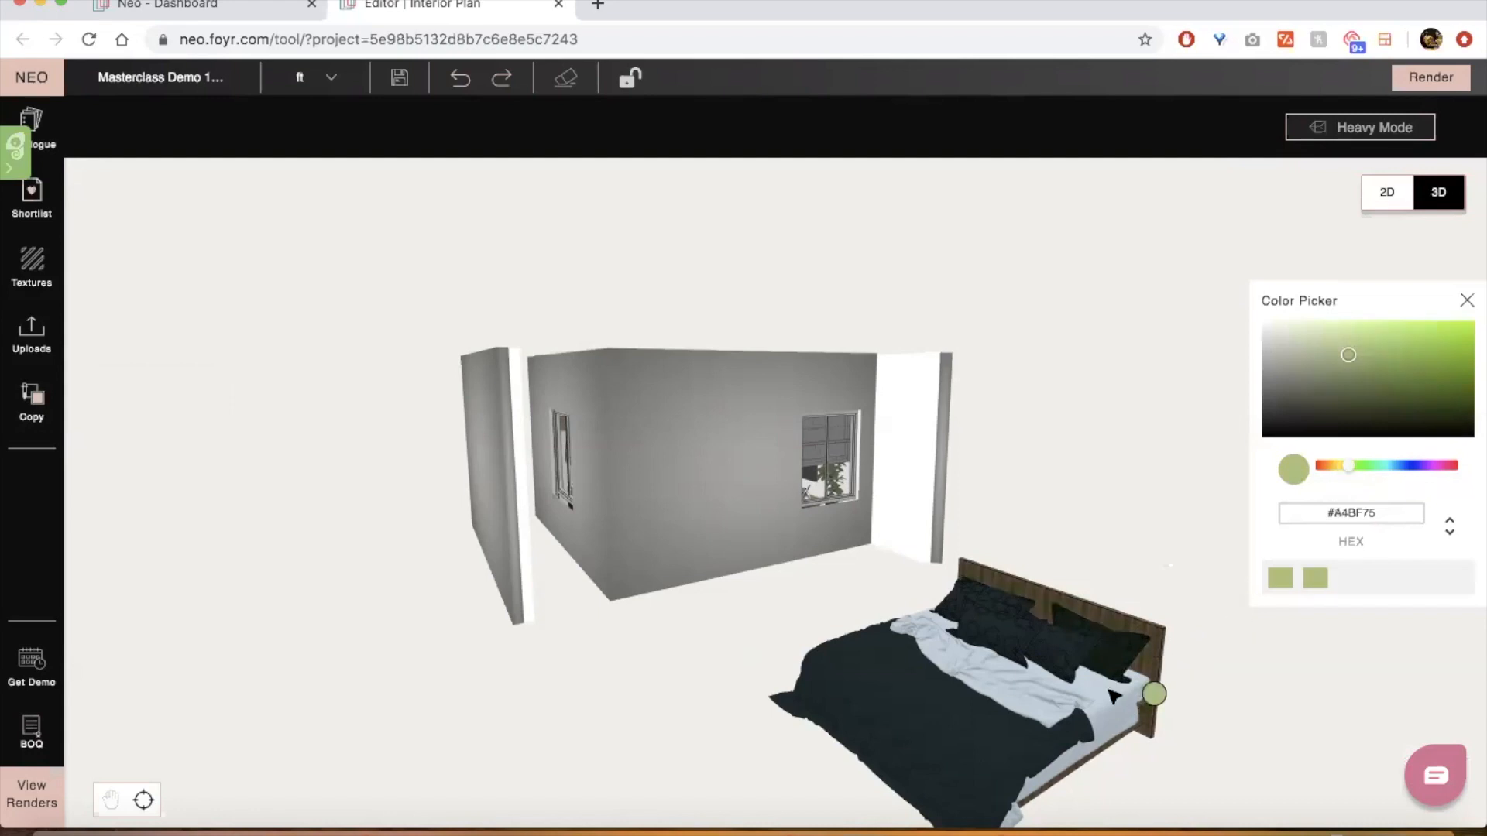
click(1059, 708)
key(Escape)
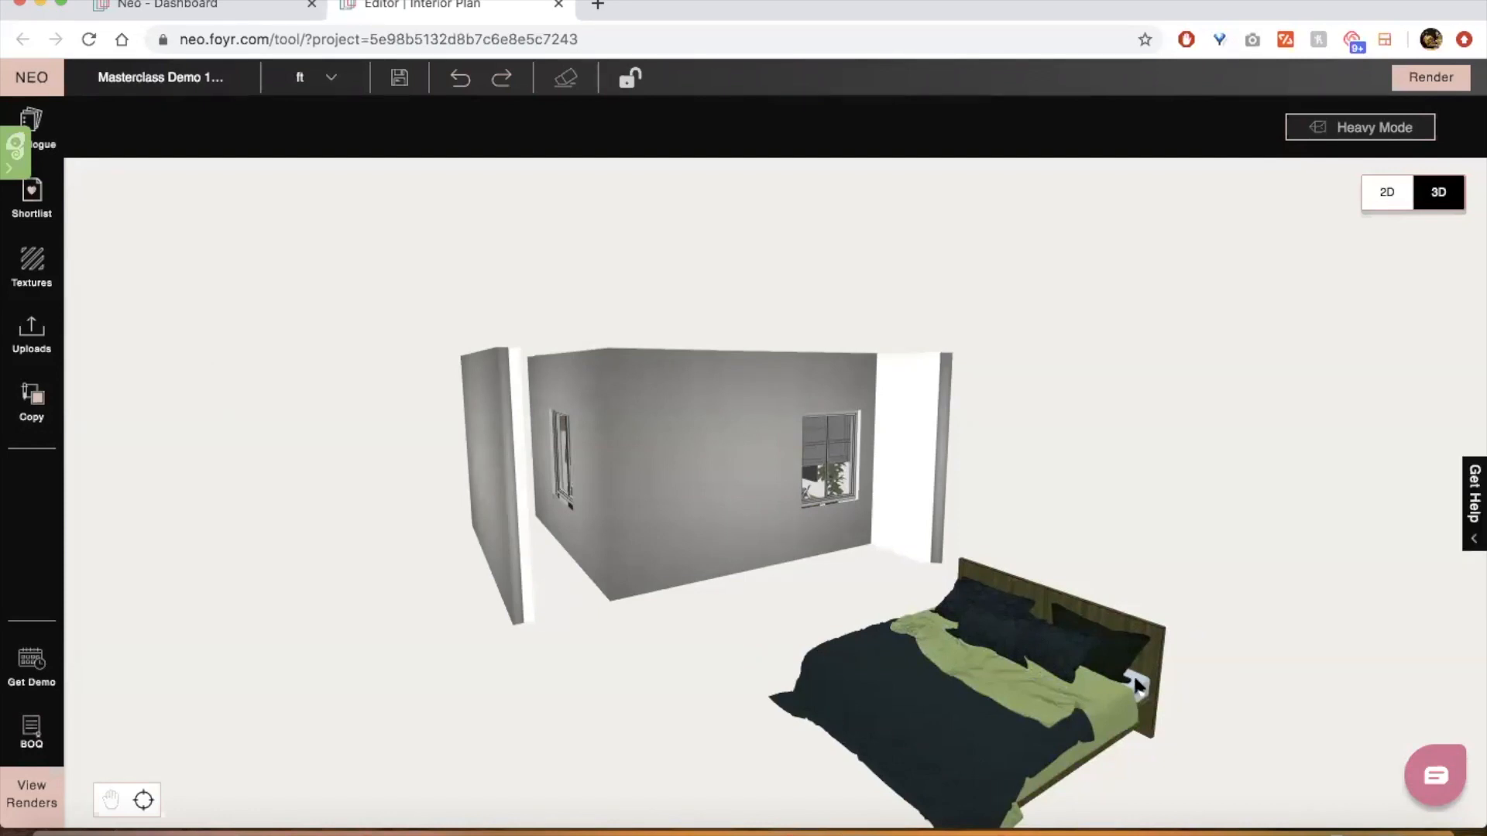
Save the customised bed's textures and docking property to the uploaded model
mouse_move(1125, 531)
mouse_down()
mouse_move(1145, 511)
mouse_move(1092, 548)
mouse_move(991, 735)
mouse_up()
scroll(988, 728, down, 3)
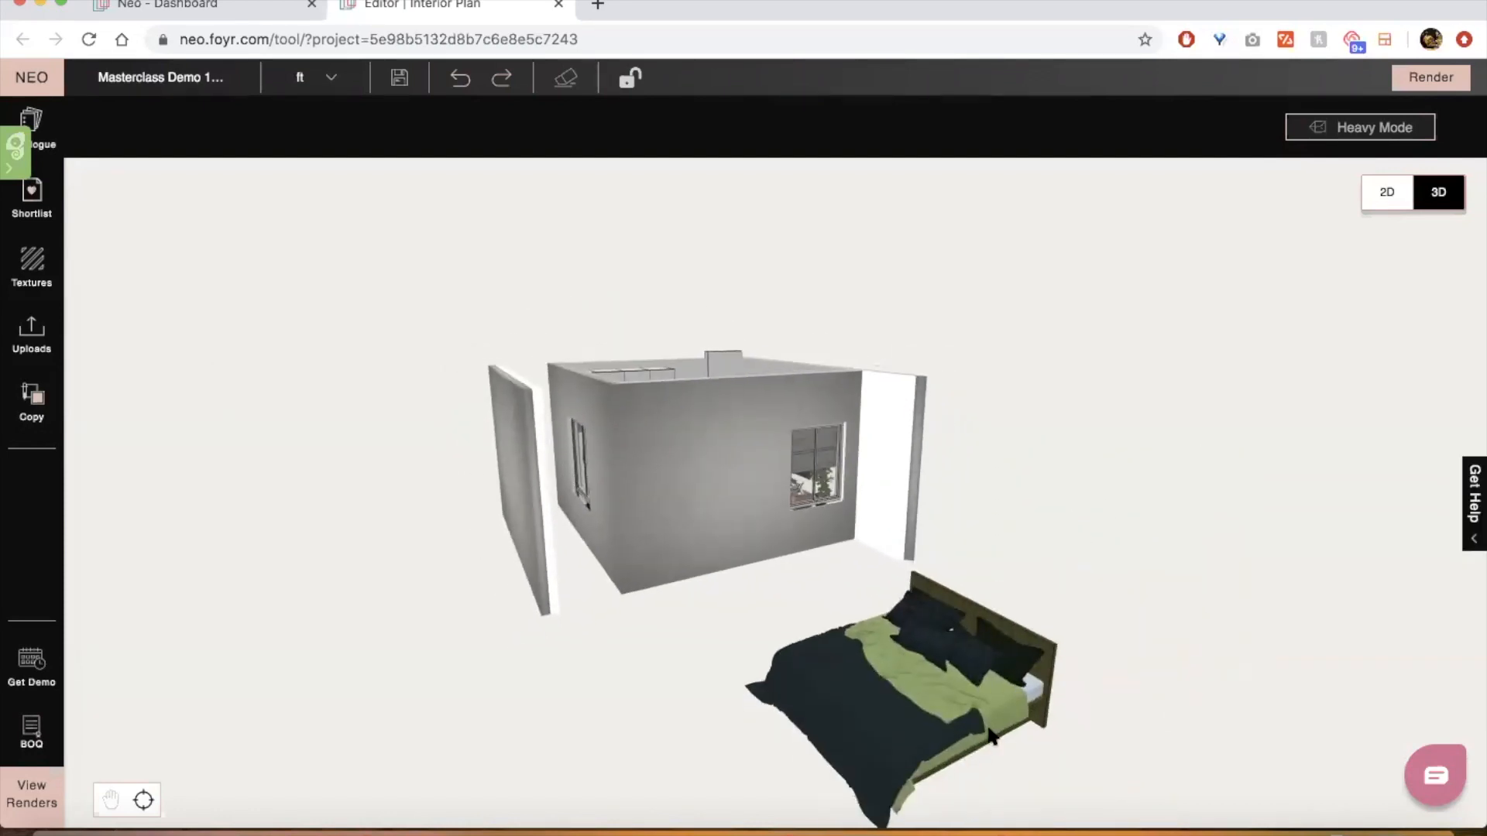
click(989, 734)
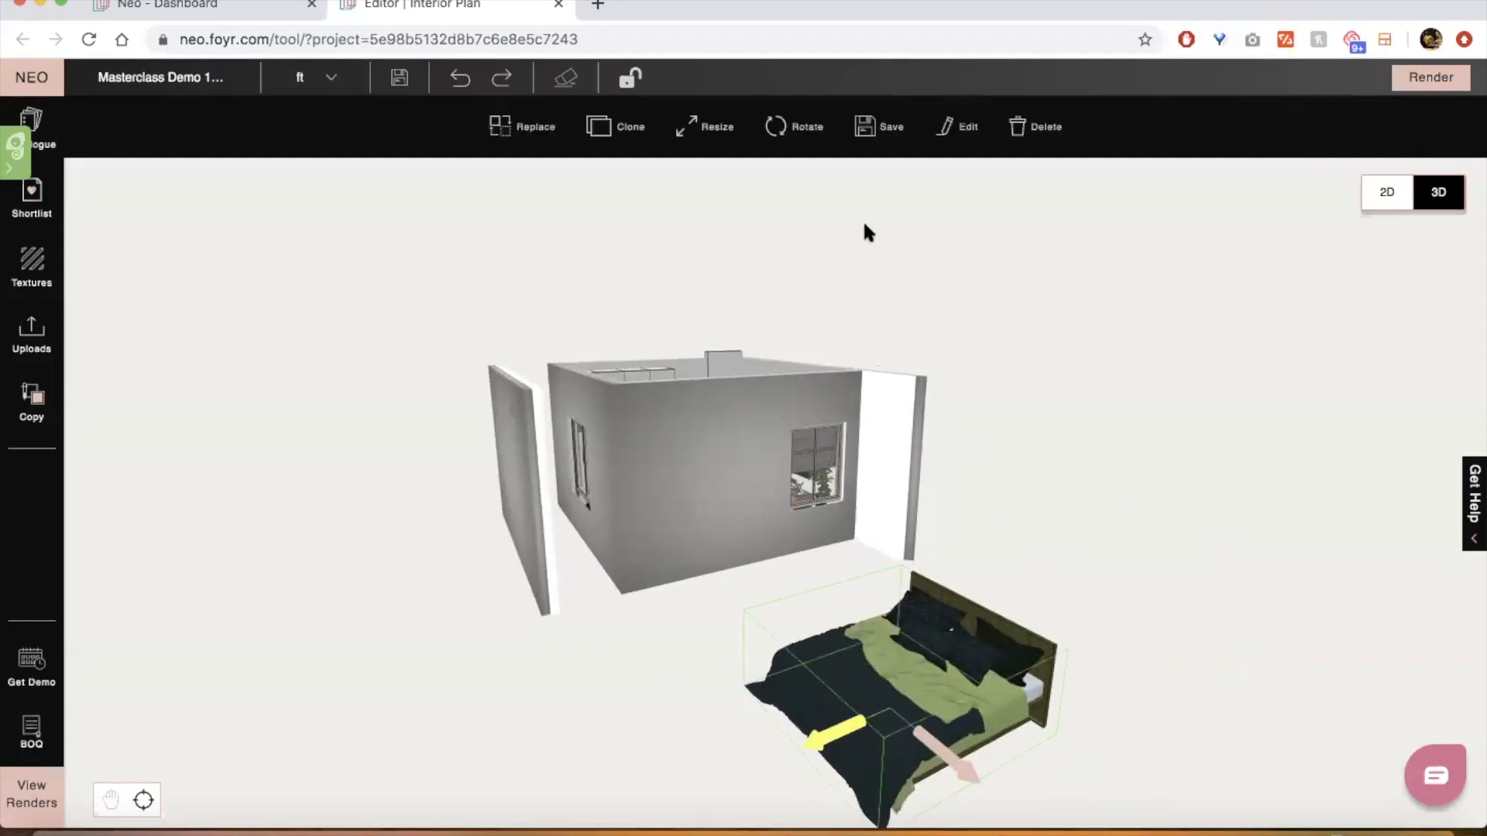
click(873, 132)
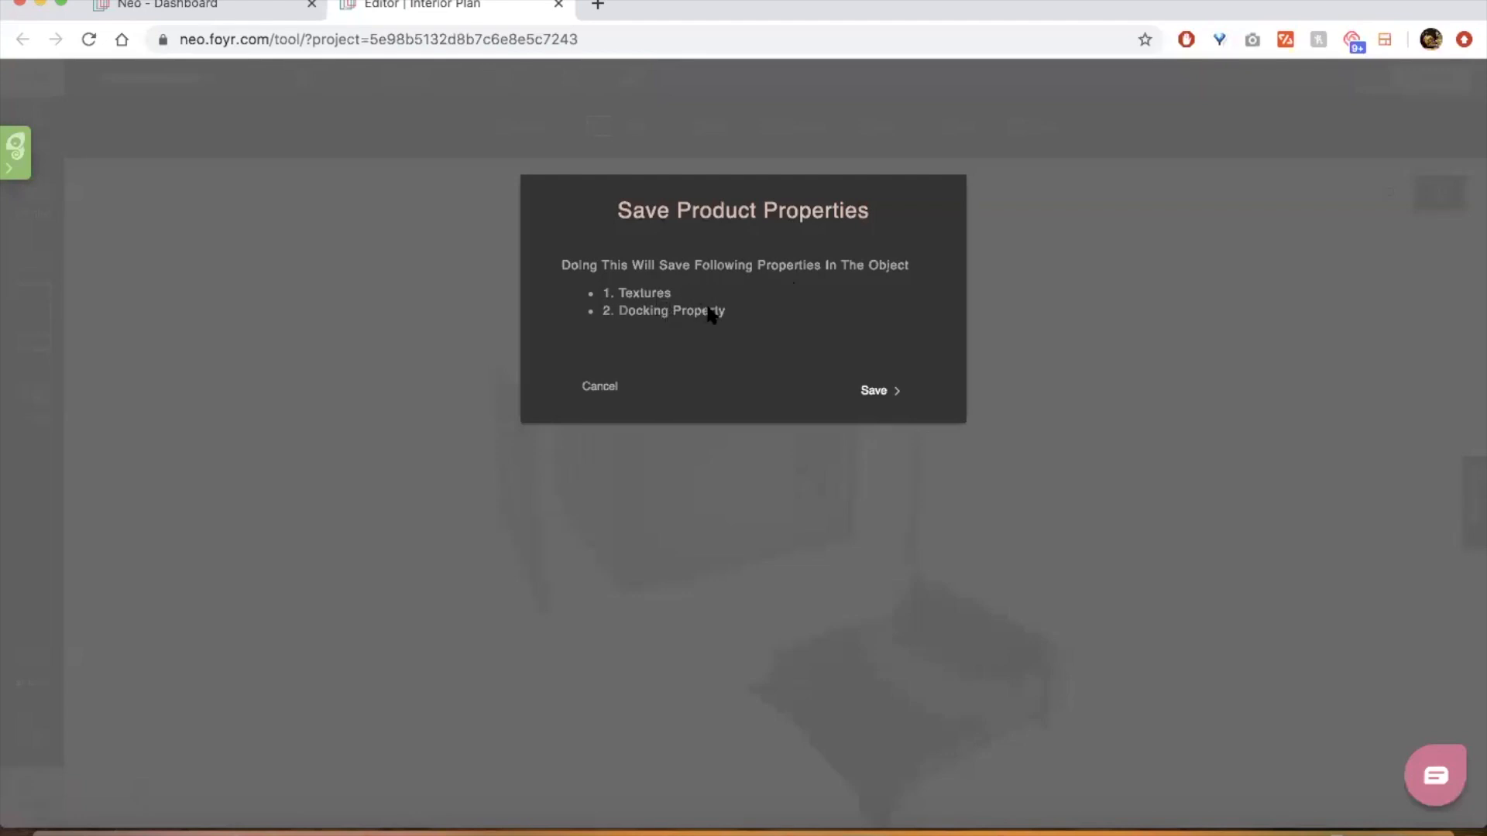
click(877, 389)
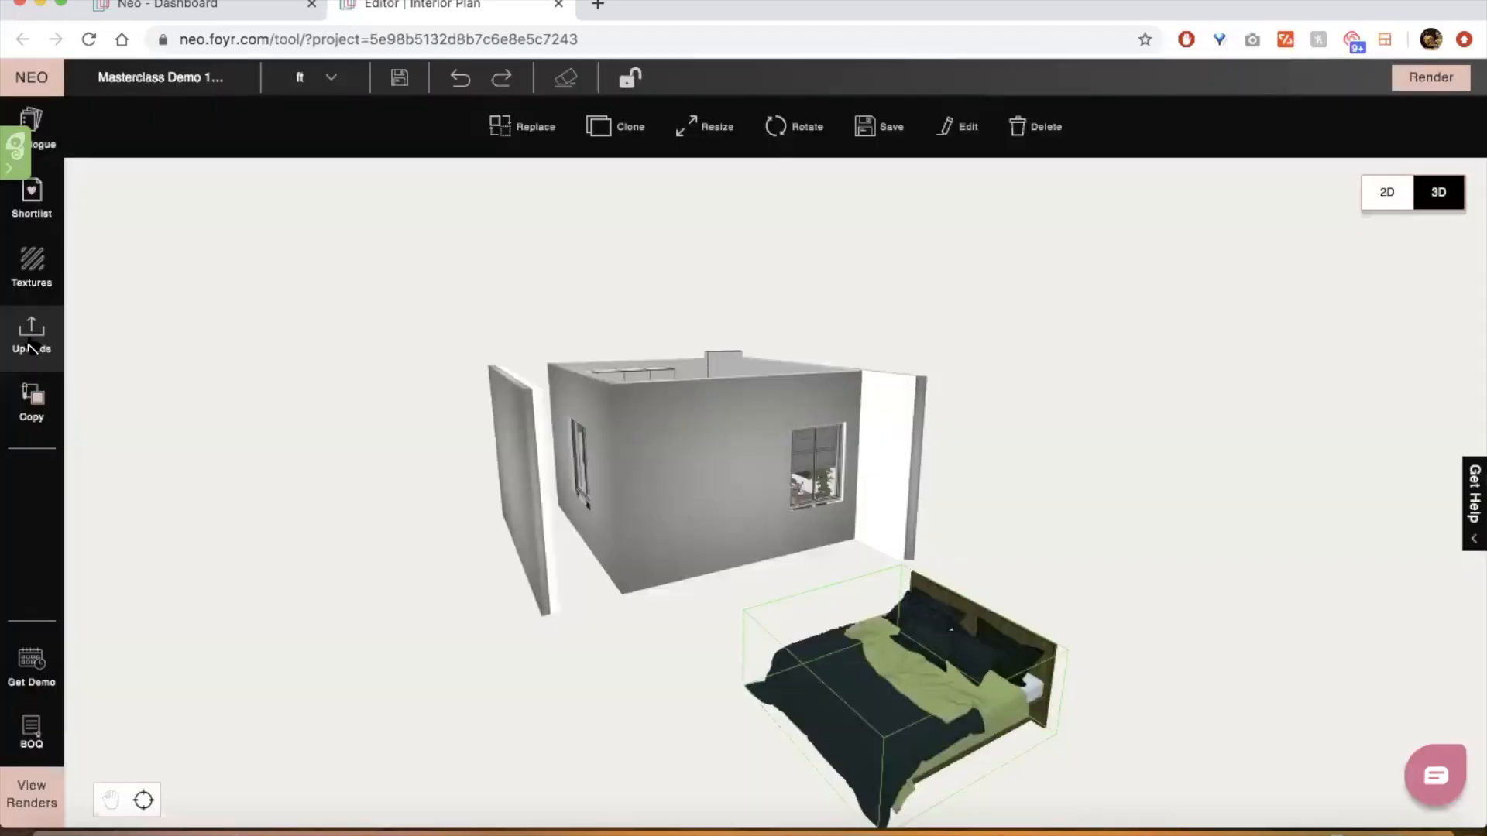
Place a second Demo Model Bed from the uploaded models outside the room, beside the first bed, and select it
click(30, 346)
drag(267, 186, 650, 620)
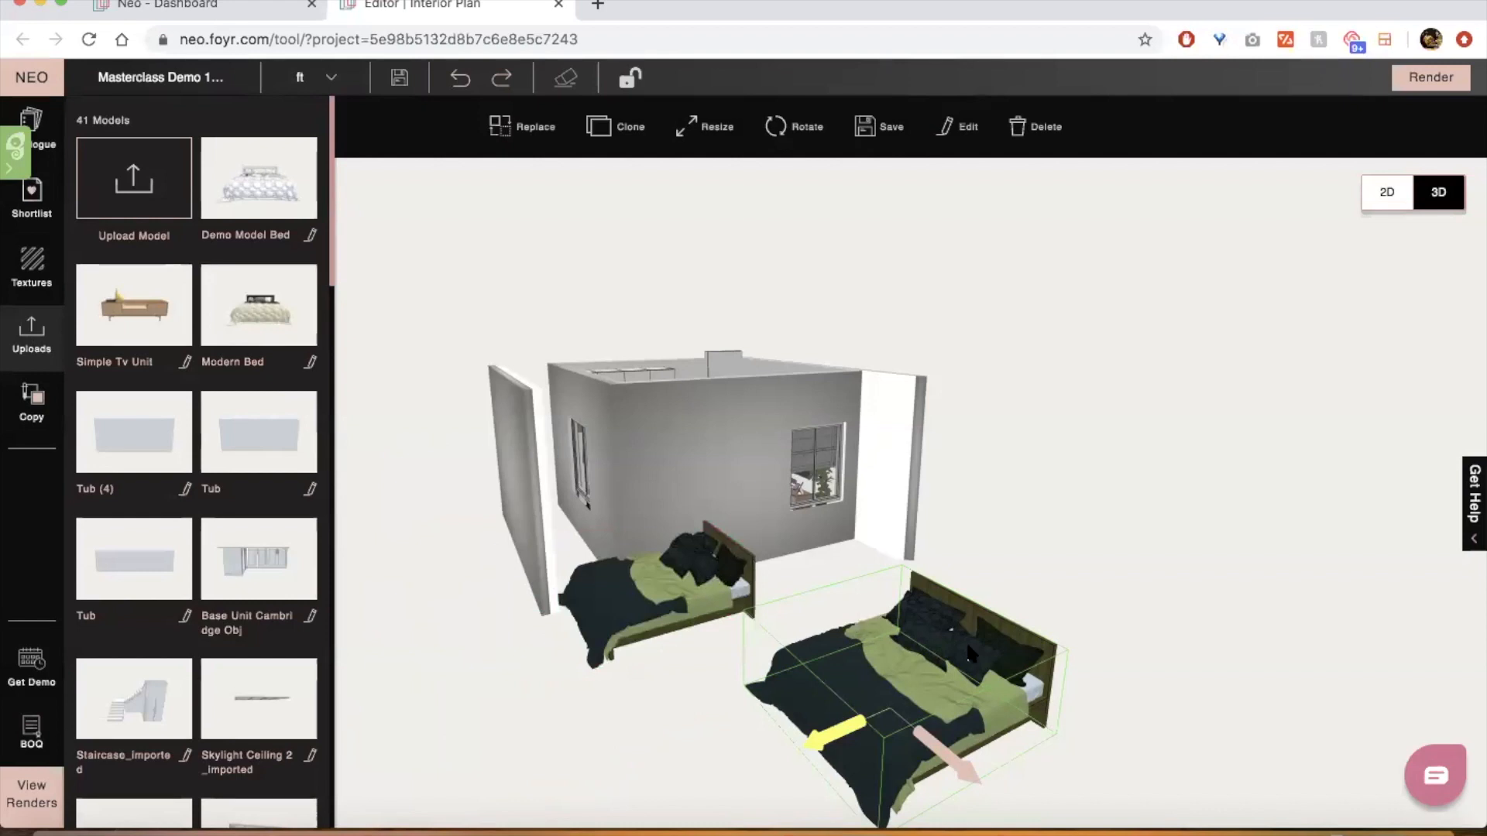
click(628, 701)
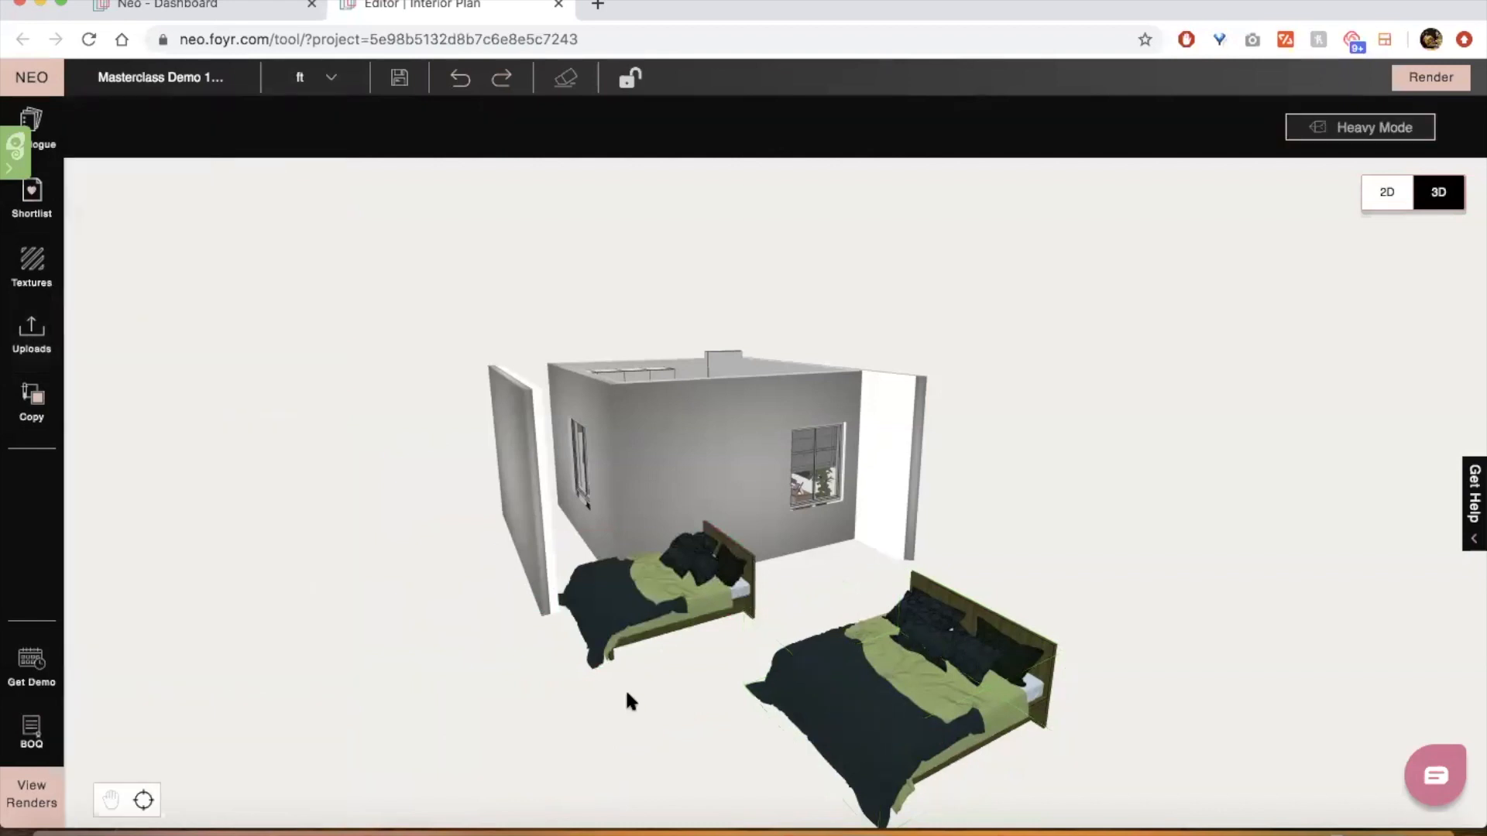
drag(627, 701, 664, 701)
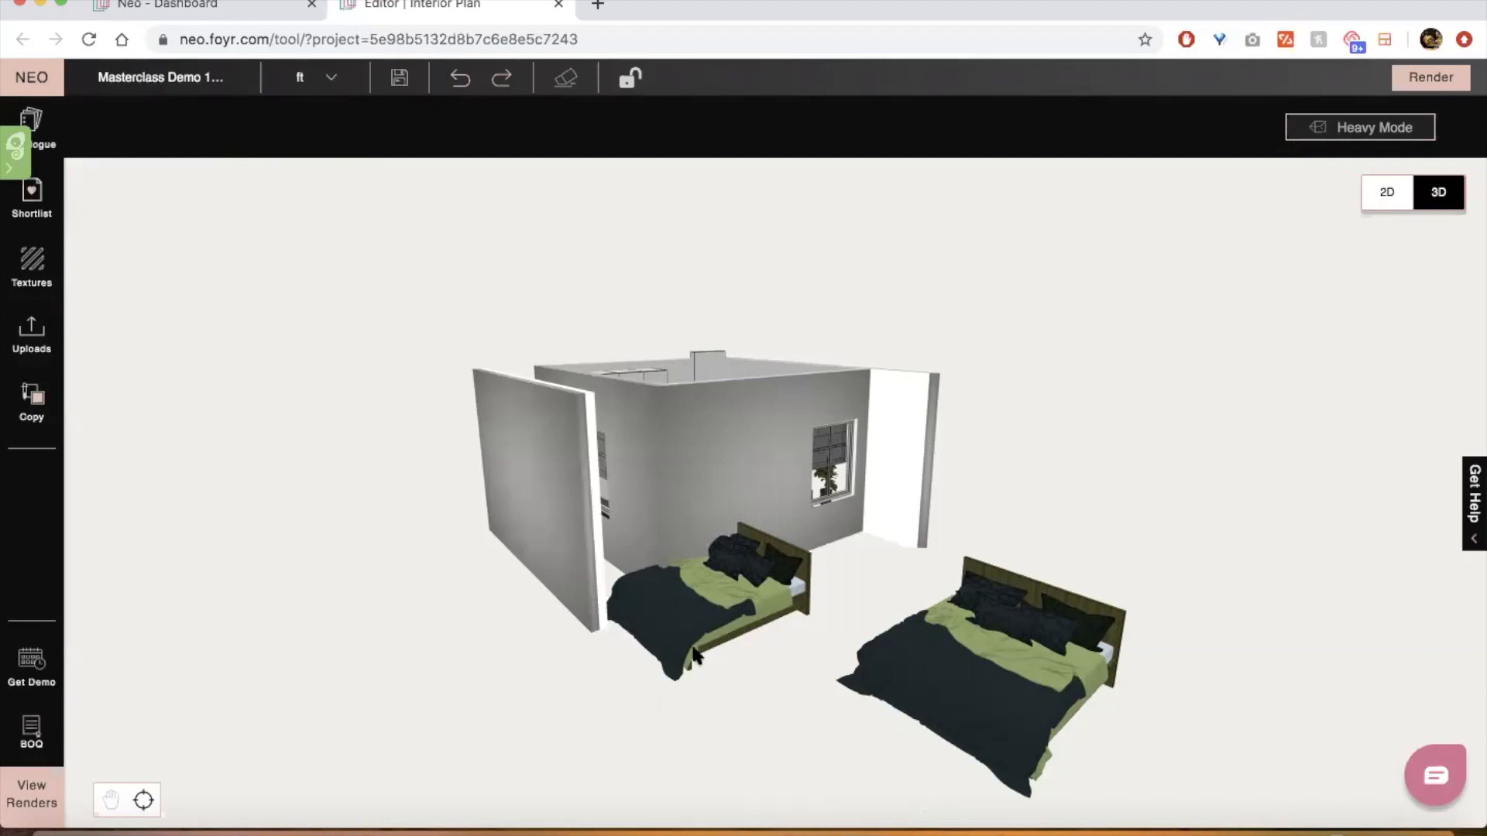
click(740, 668)
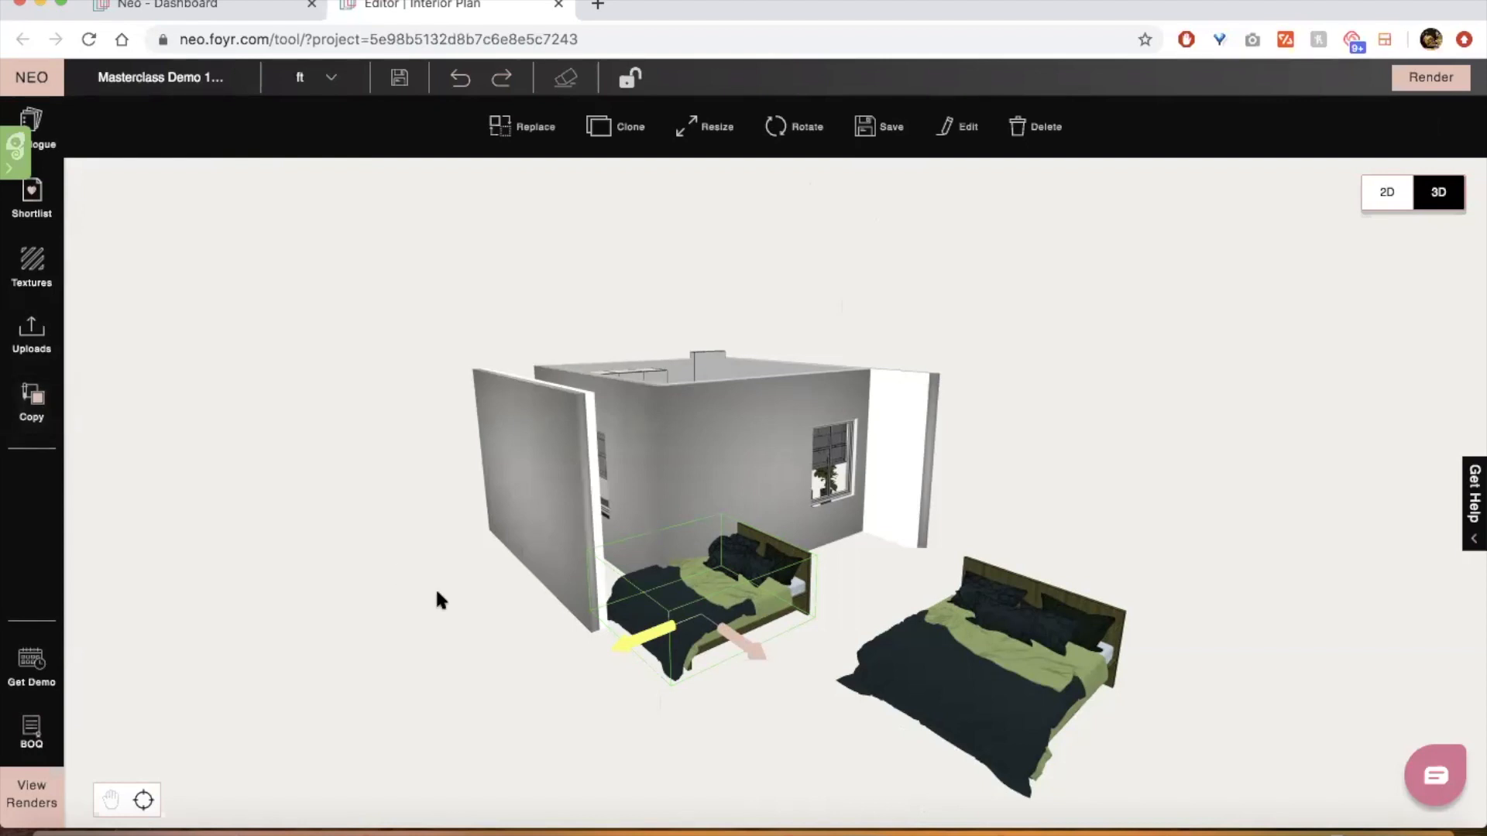
Reframe the uploaded Modern Bed's preview to a raised front view and update the model
drag(439, 598, 1128, 647)
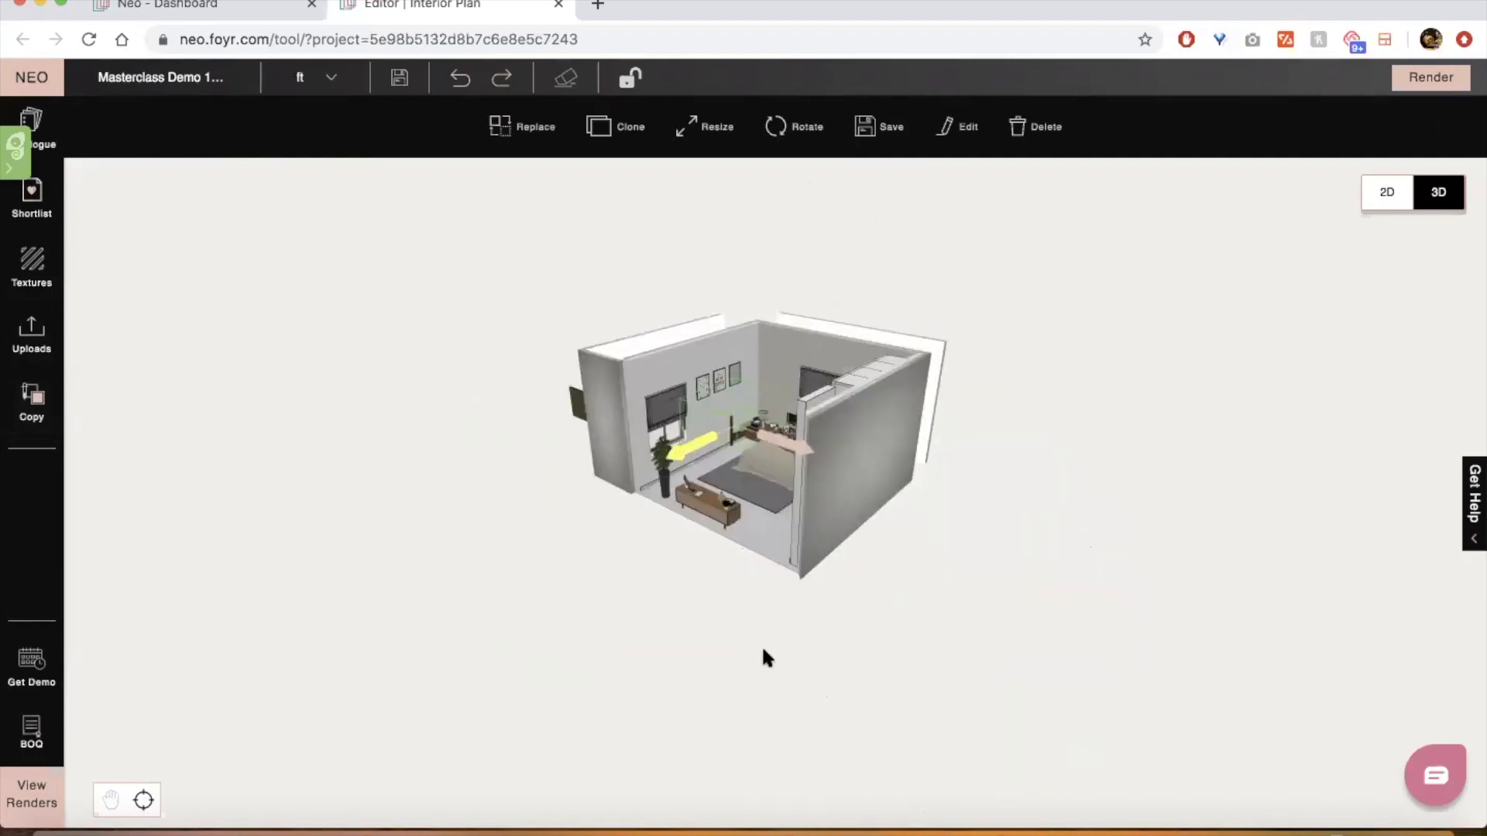
drag(766, 658, 866, 653)
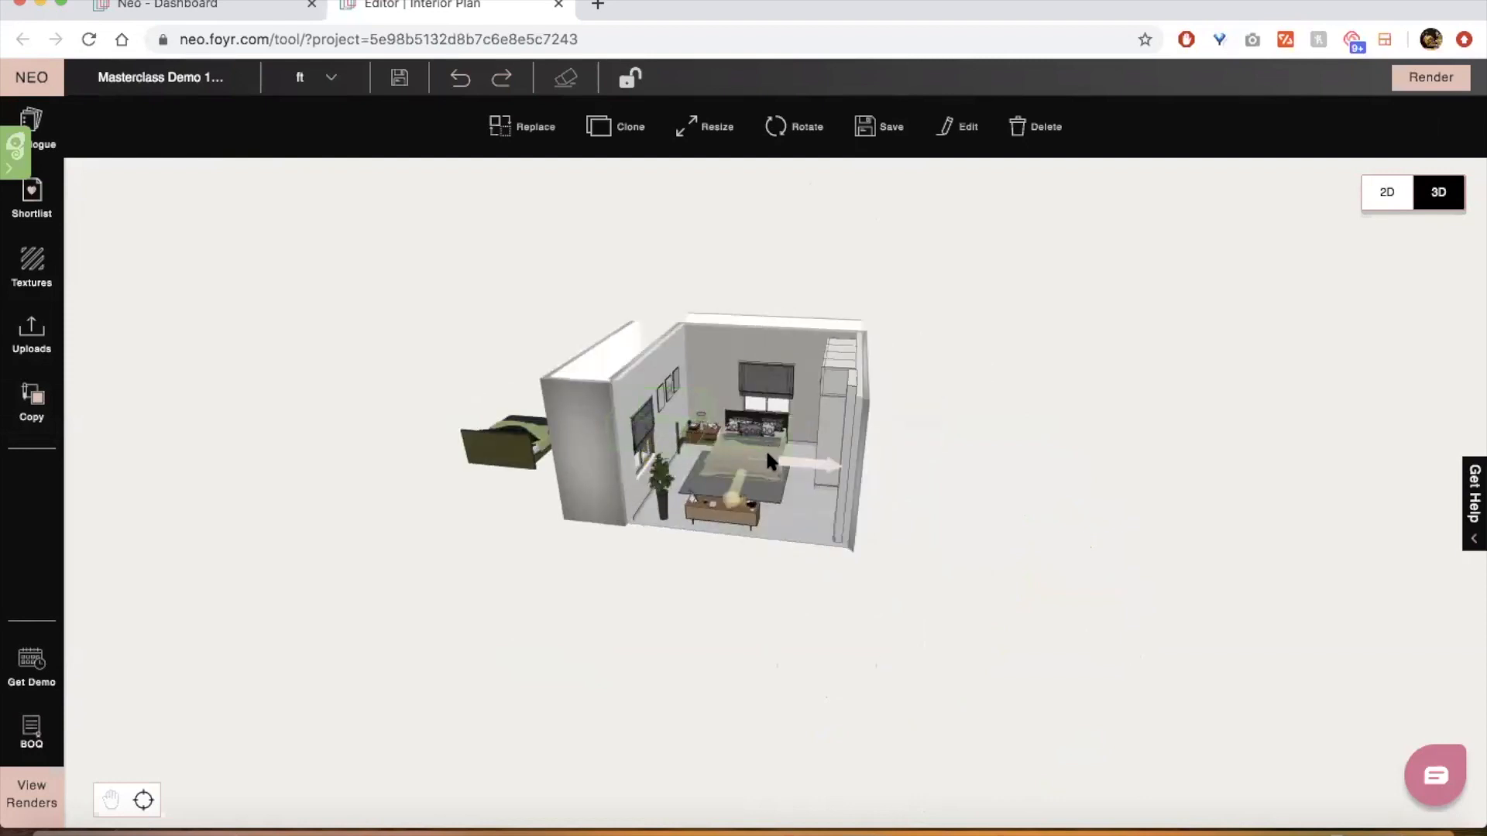
scroll(742, 527, up, 10)
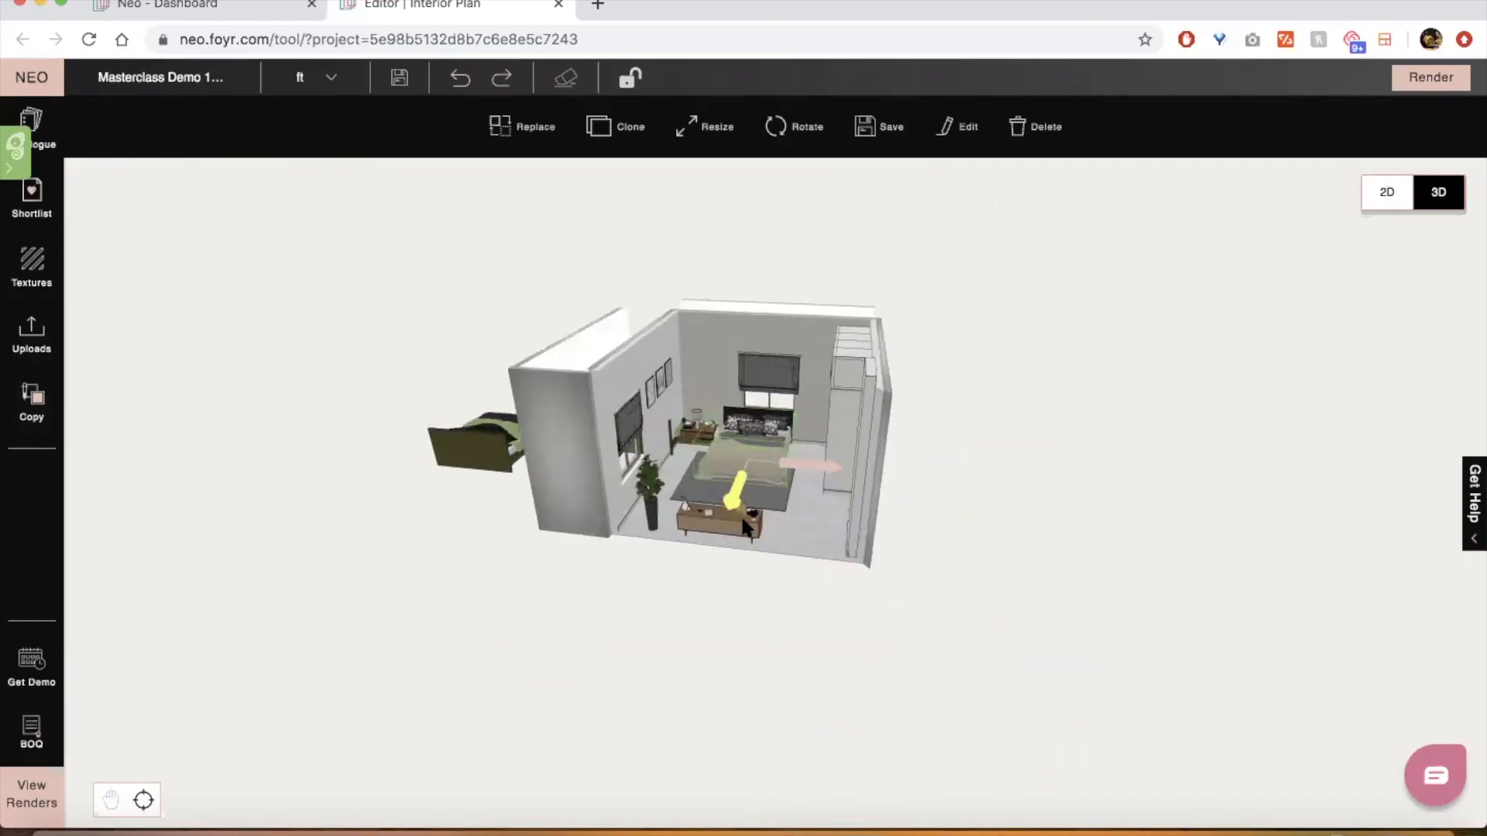
scroll(742, 527, up, 5)
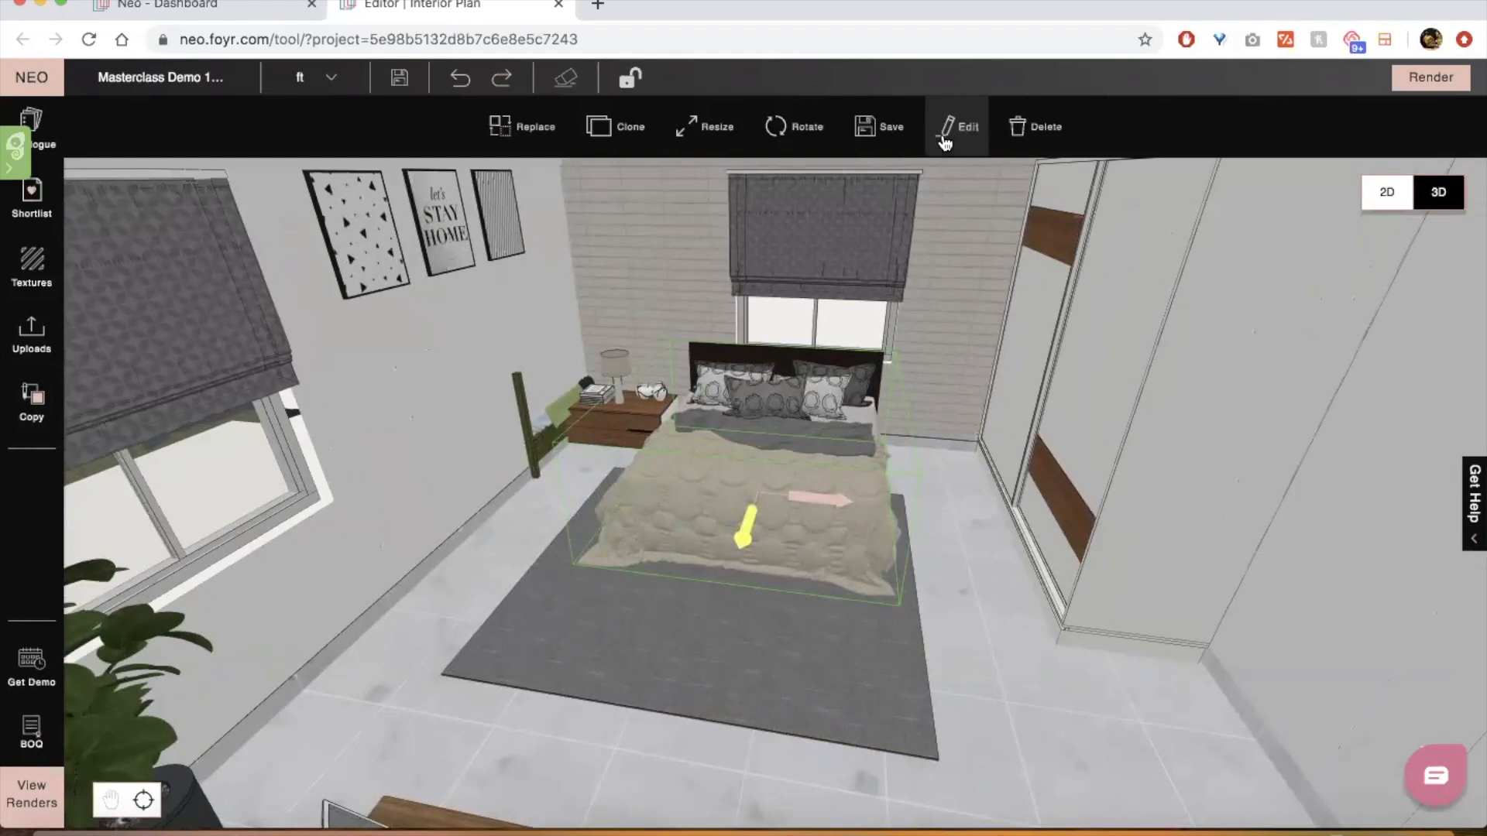
click(25, 356)
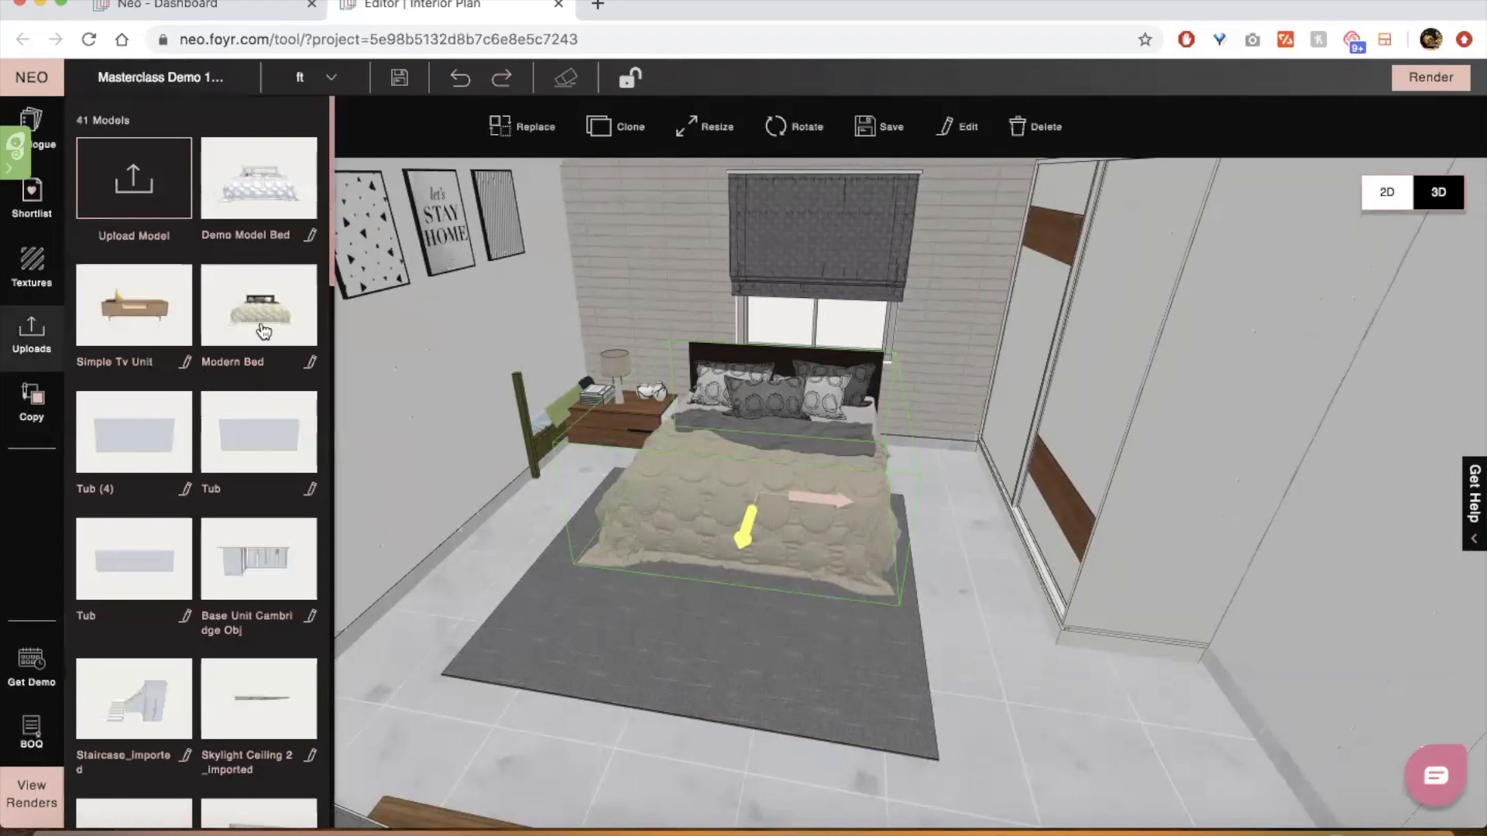
click(280, 321)
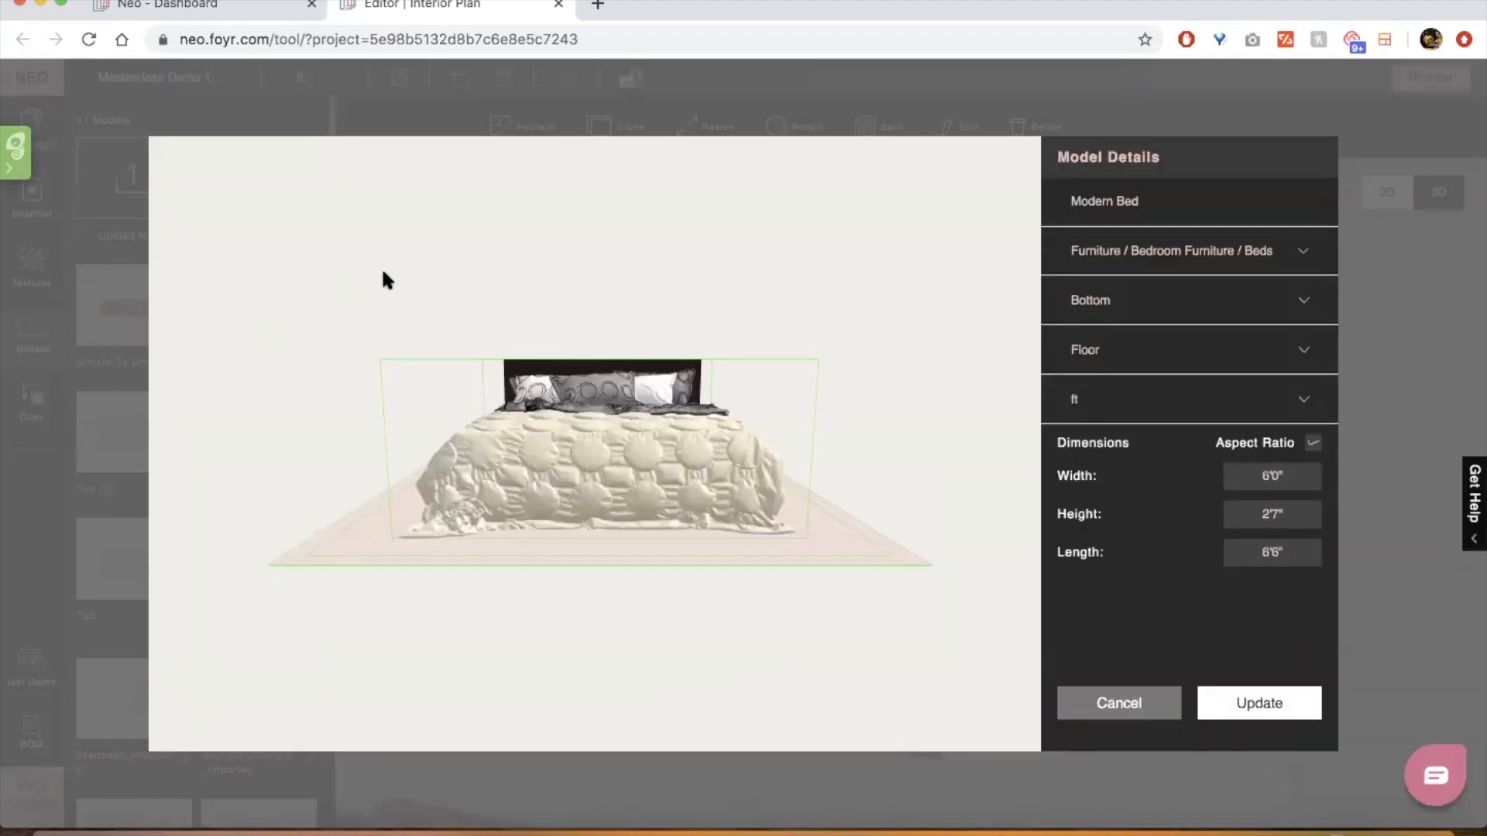
drag(387, 279, 569, 426)
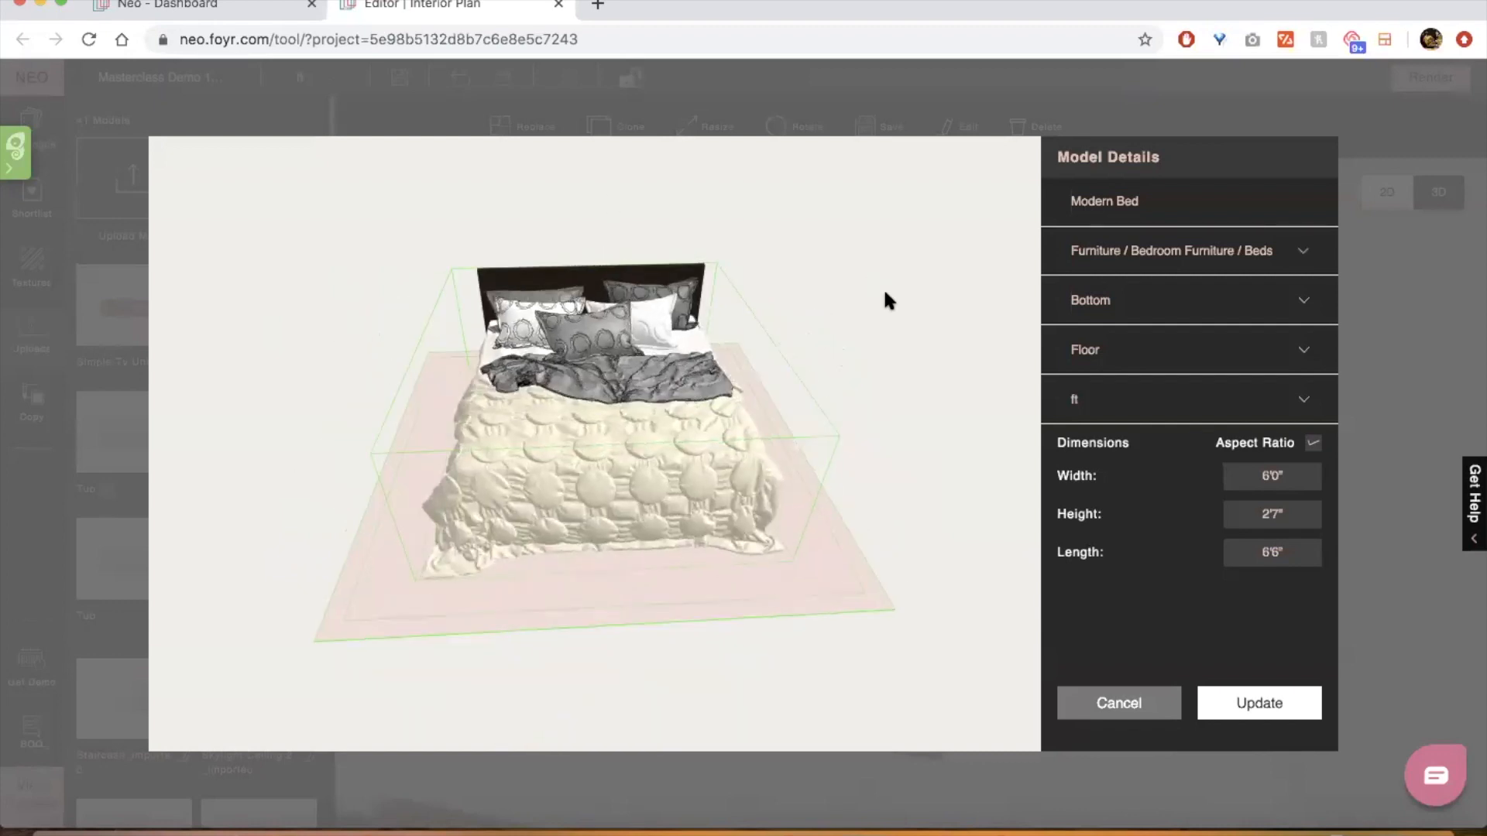
drag(734, 325, 805, 337)
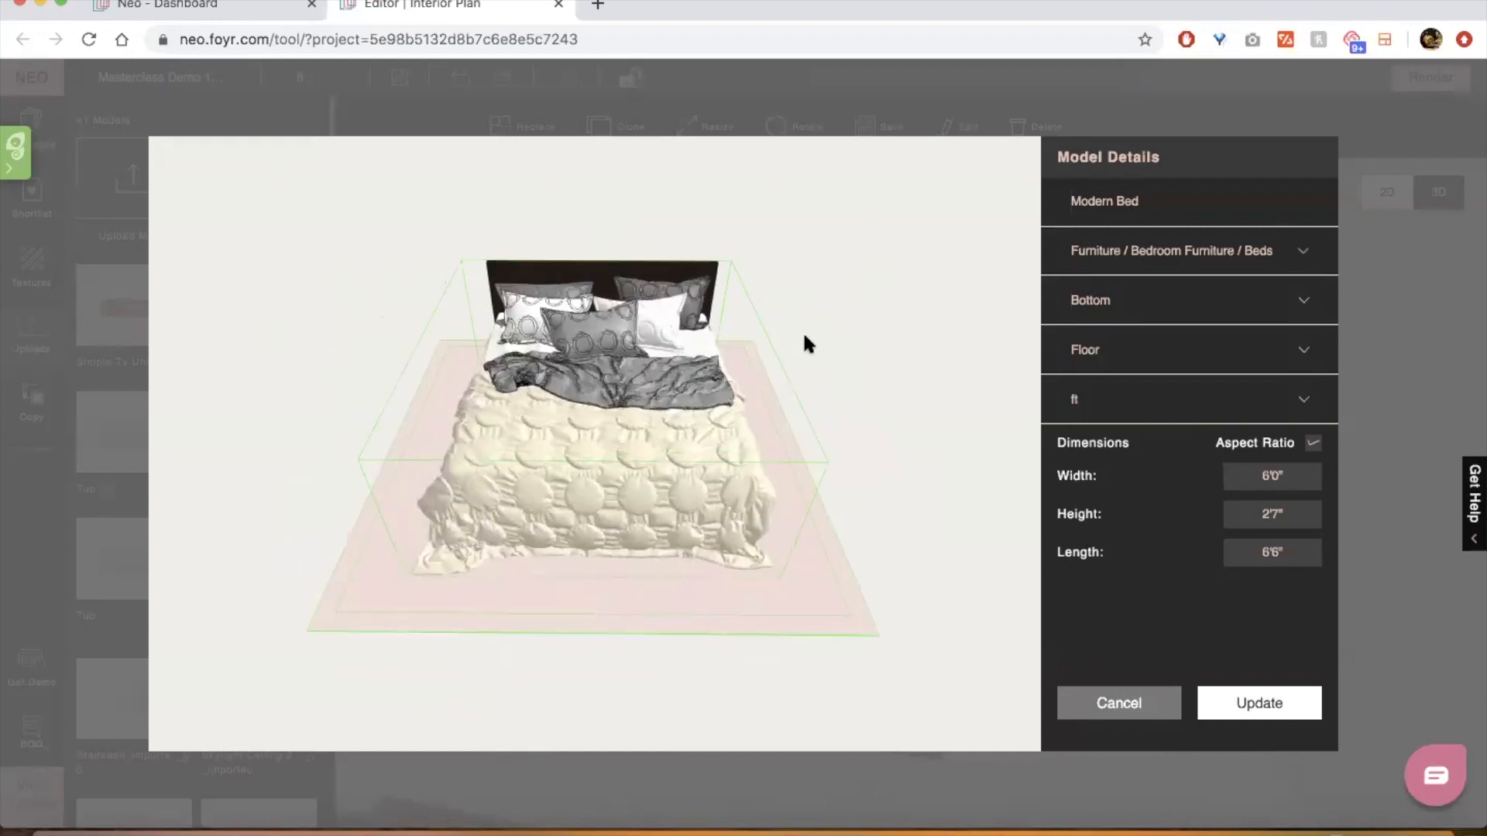
click(1243, 699)
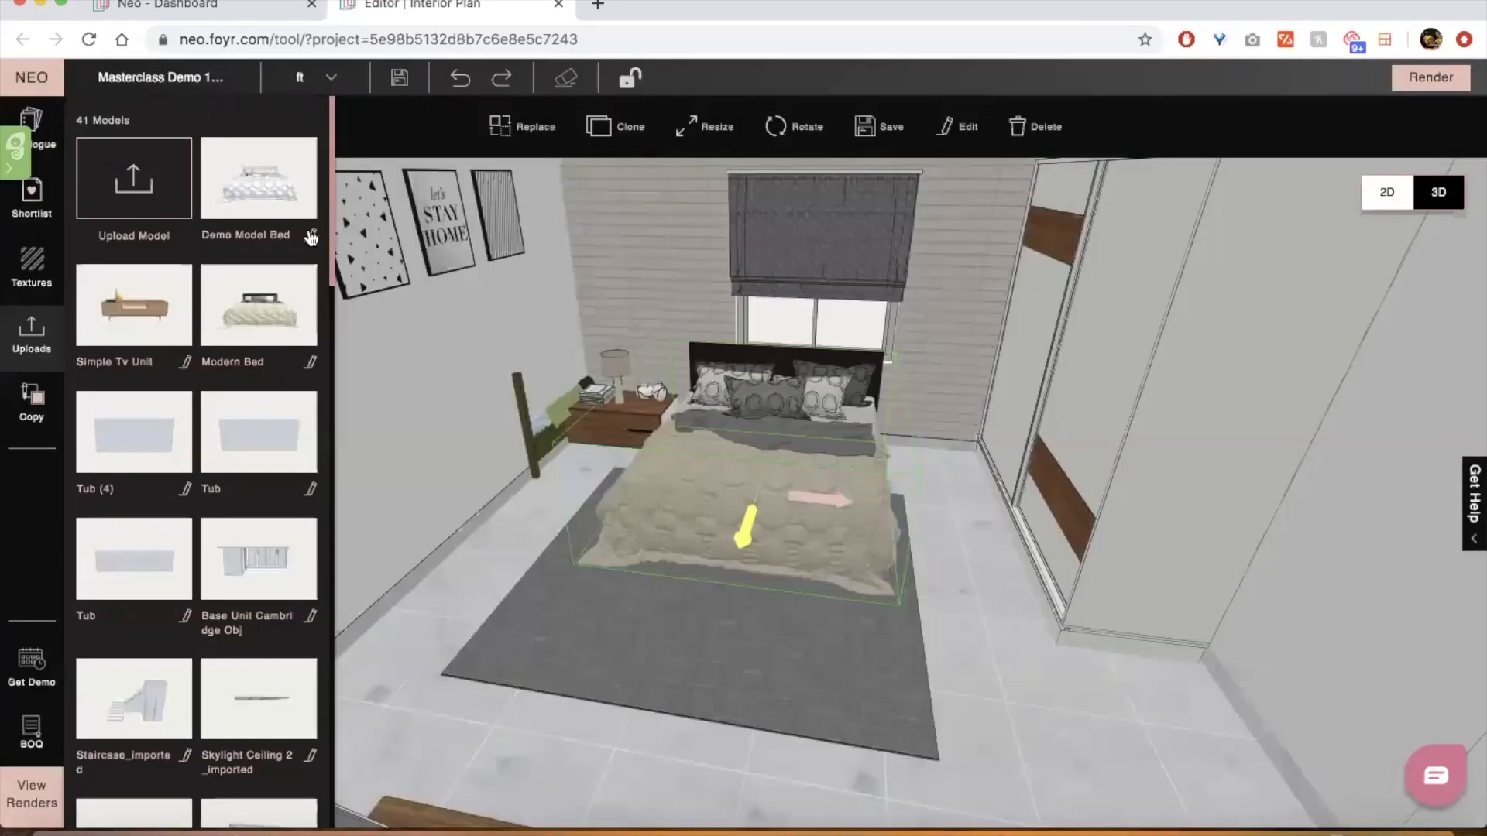
Reframe the Demo Model Bed's preview to a raised, slightly more distant front view and update the model
click(310, 238)
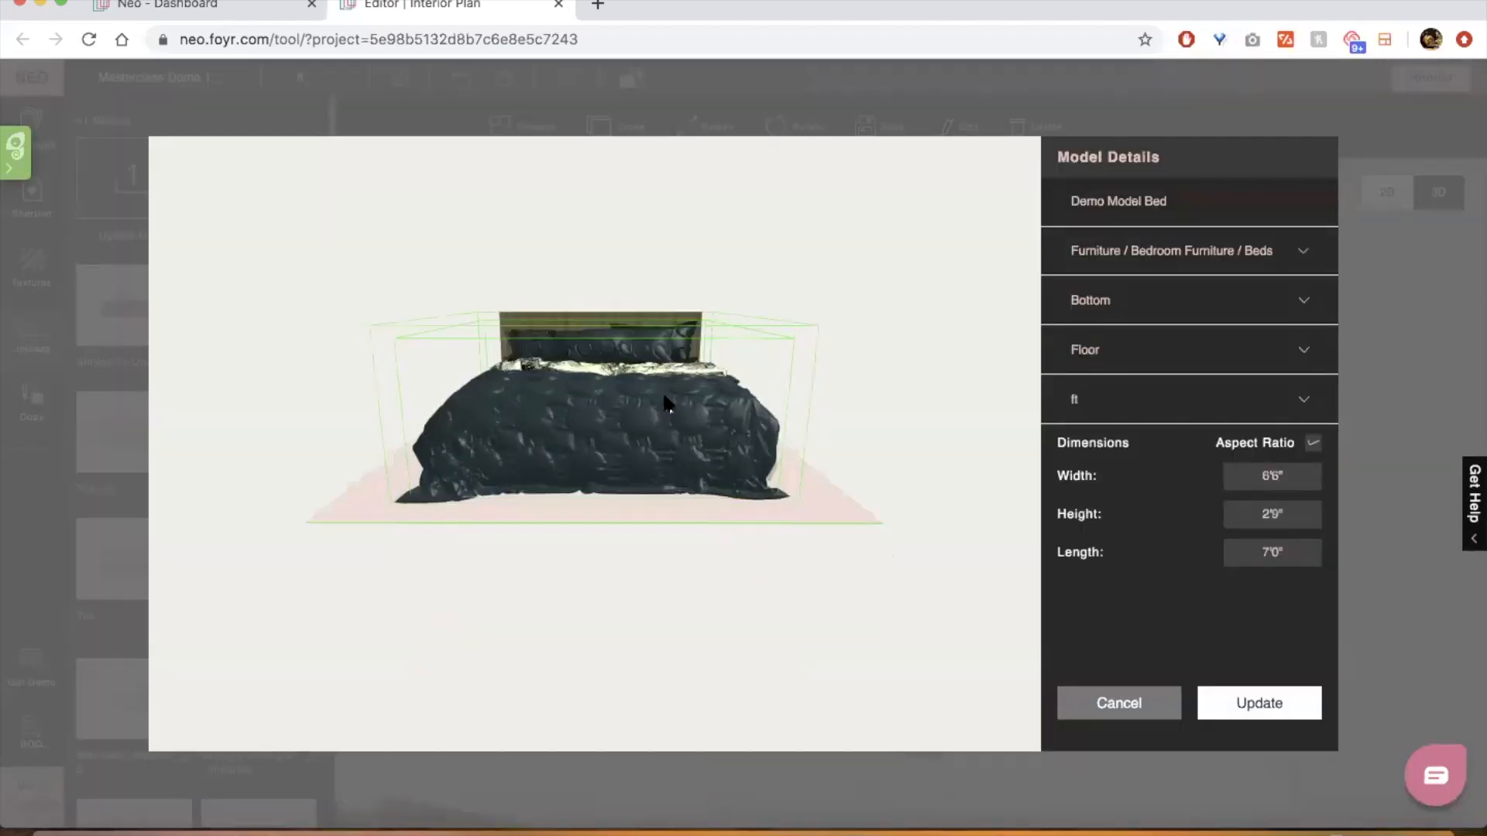
drag(666, 402, 681, 435)
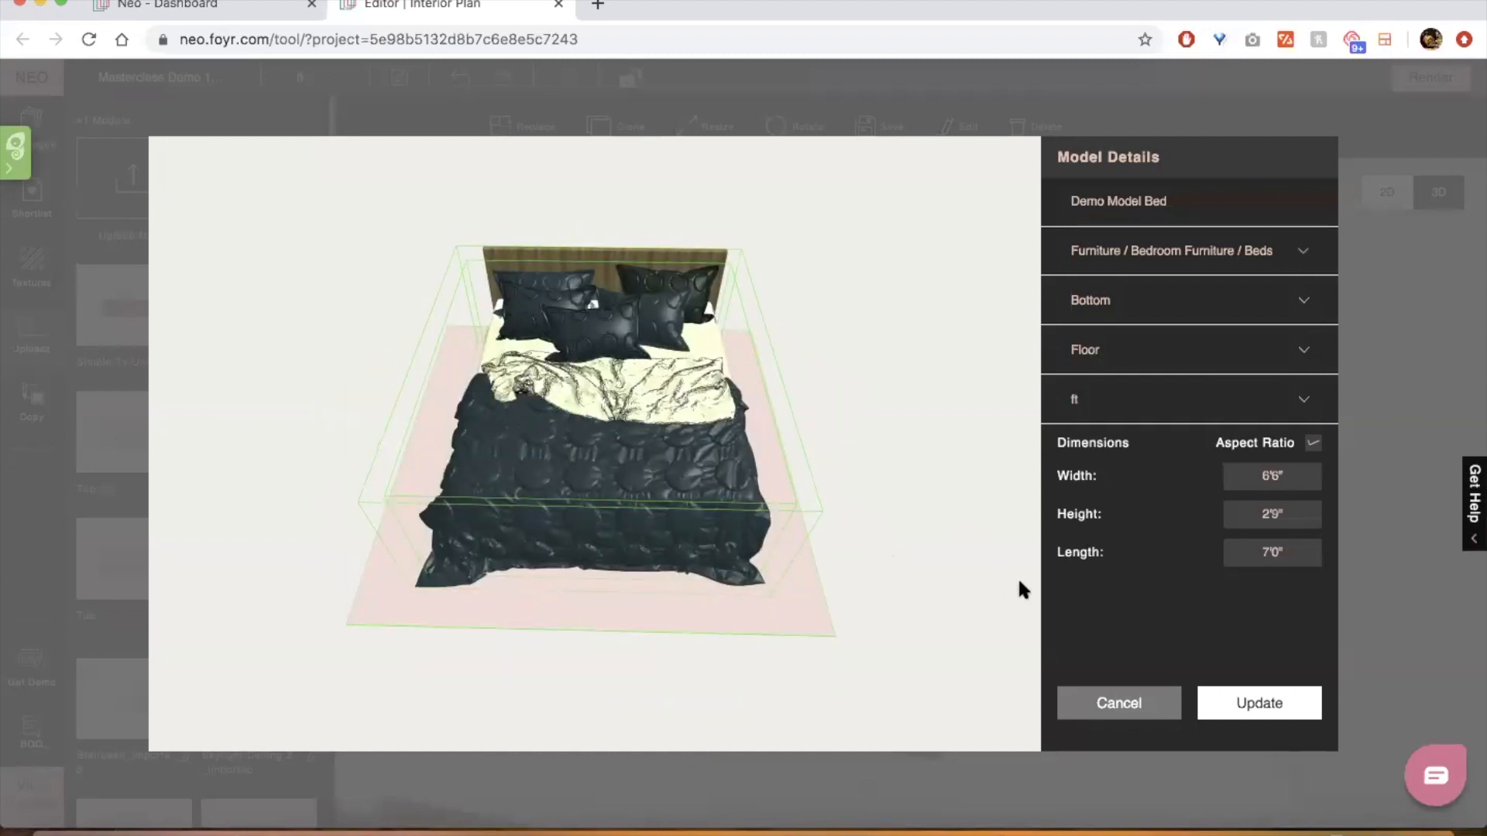
scroll(982, 563, down, 3)
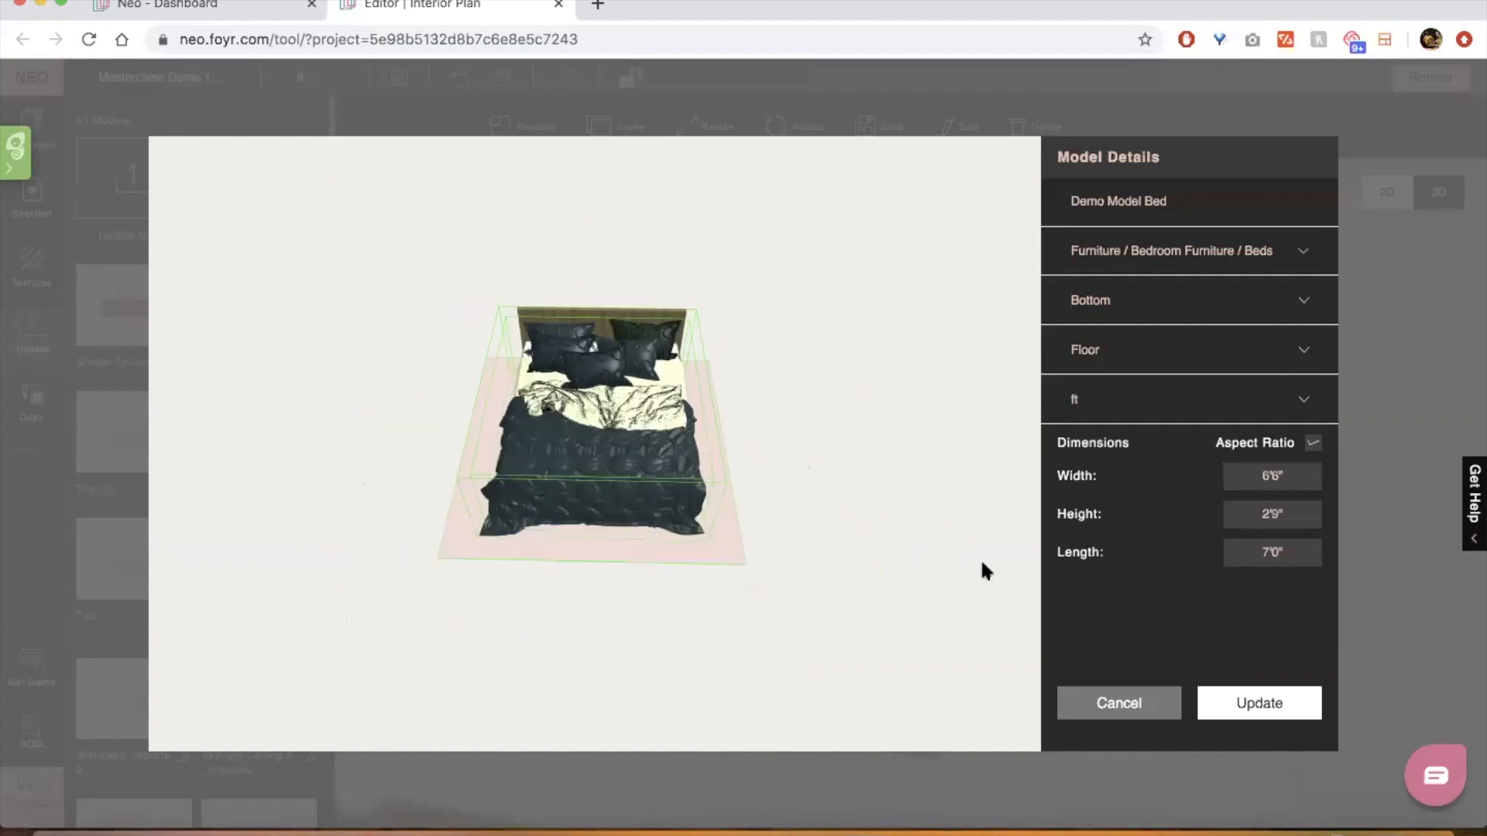
scroll(982, 563, up, 5)
scroll(982, 563, down, 2)
scroll(982, 563, down, 3)
scroll(982, 563, up, 1)
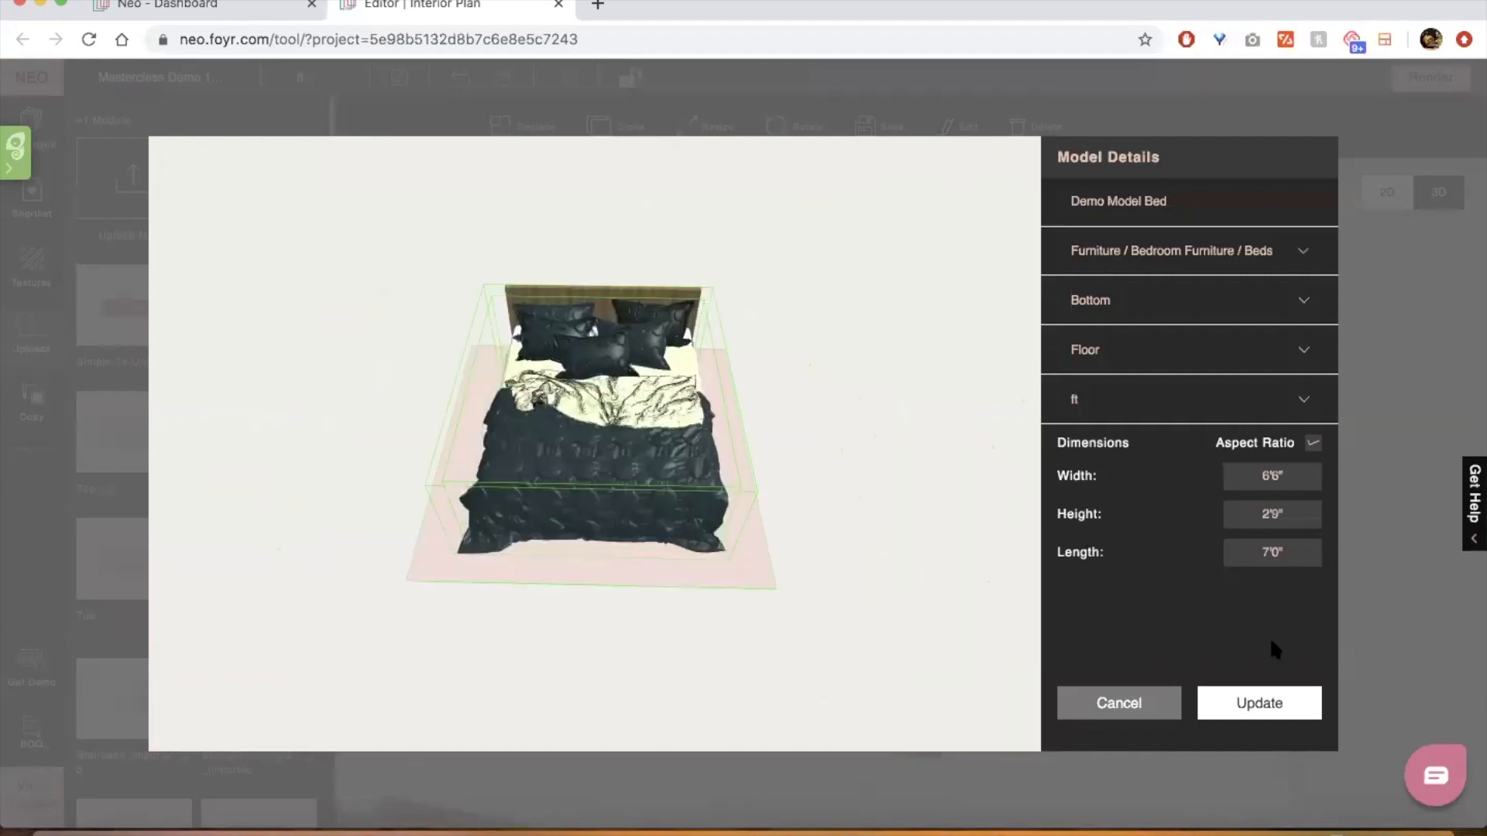
click(1269, 697)
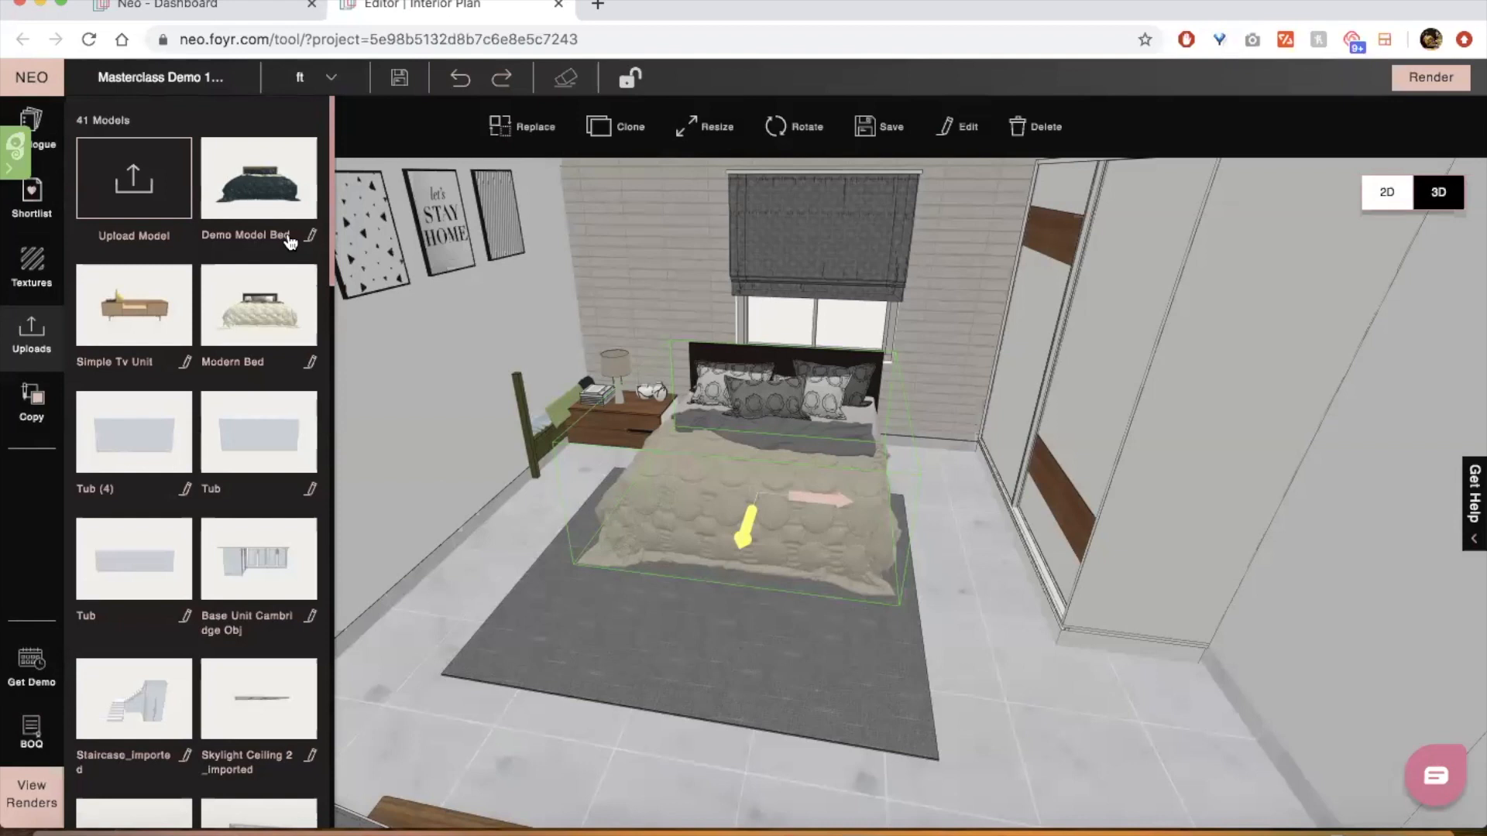
Examine the furnished bedroom from inside and the custom beds outside its walls
click(486, 568)
drag(487, 573, 611, 600)
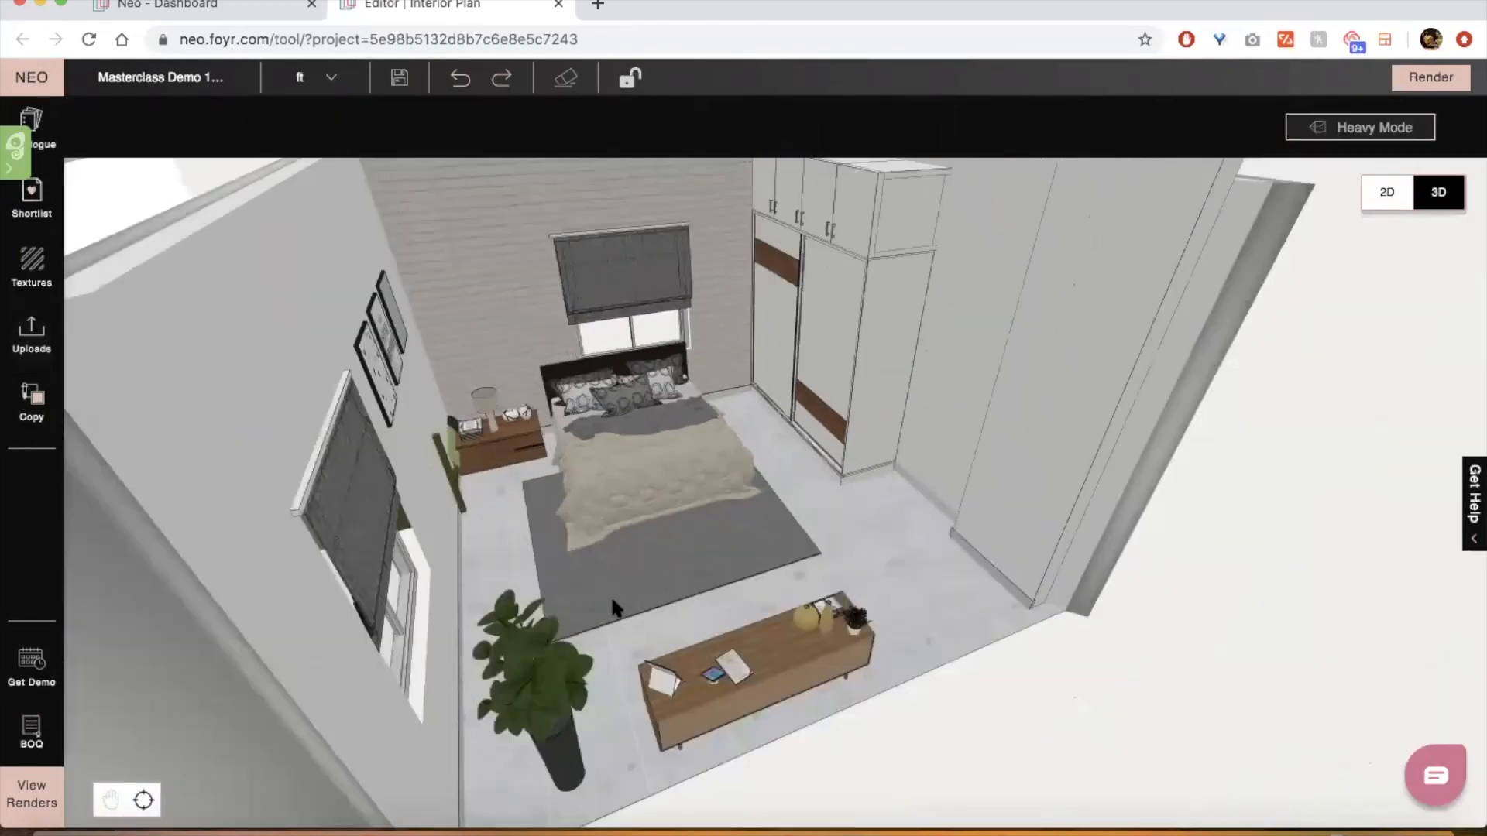
scroll(612, 608, down, 5)
drag(441, 640, 351, 628)
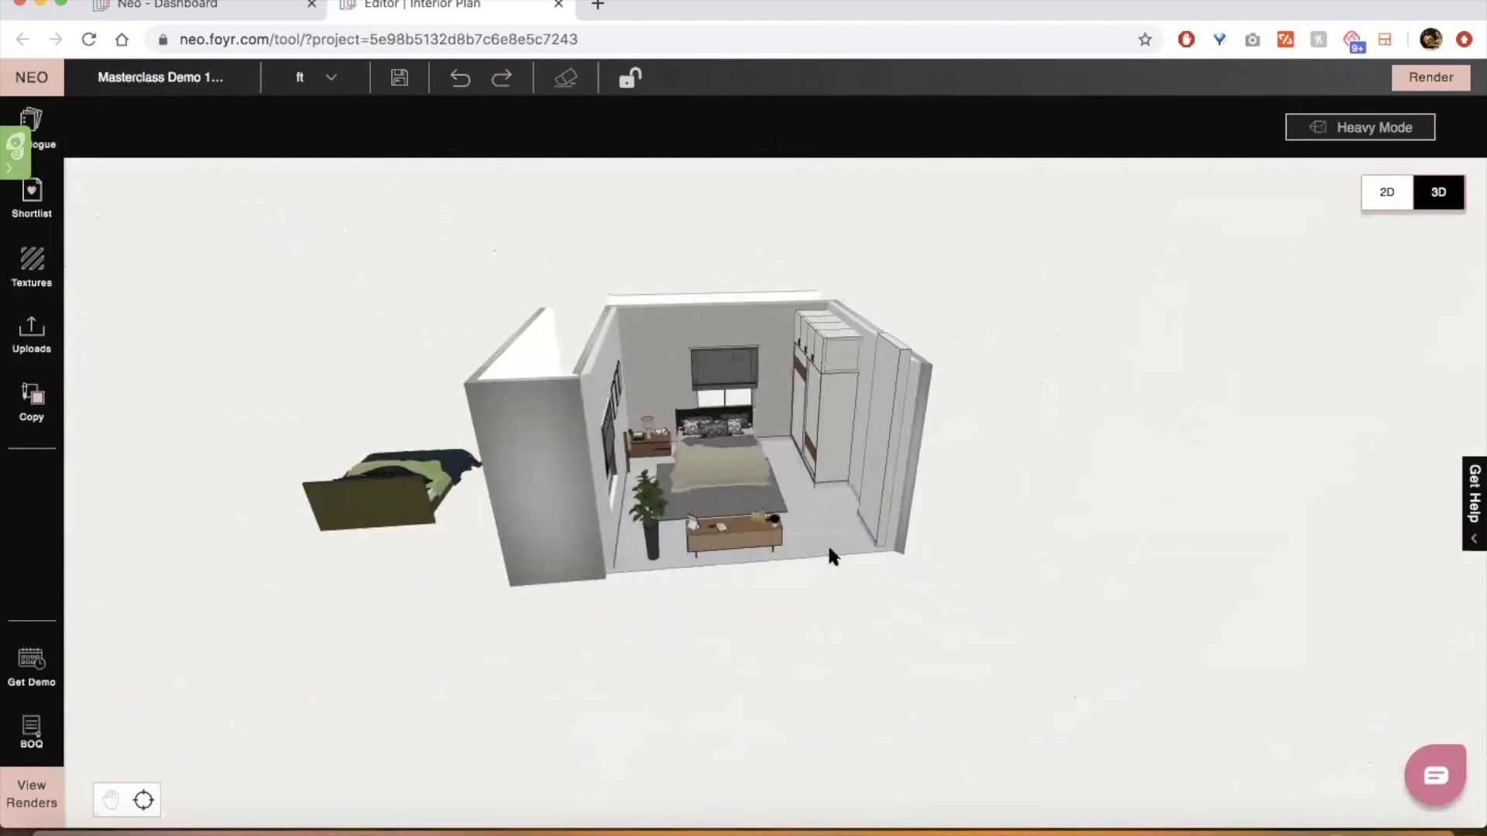
scroll(828, 550, up, 5)
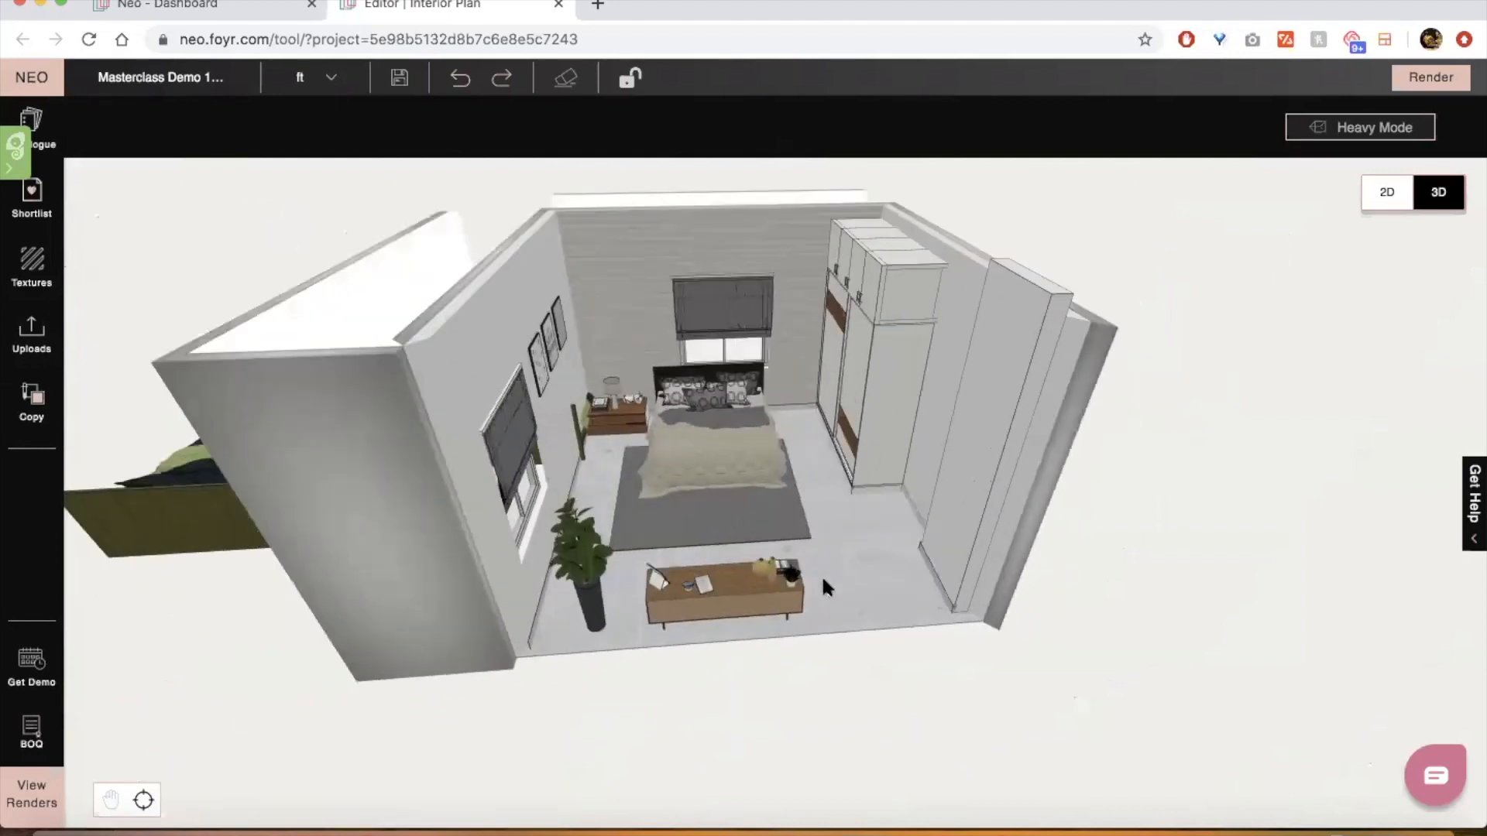
scroll(821, 580, up, 5)
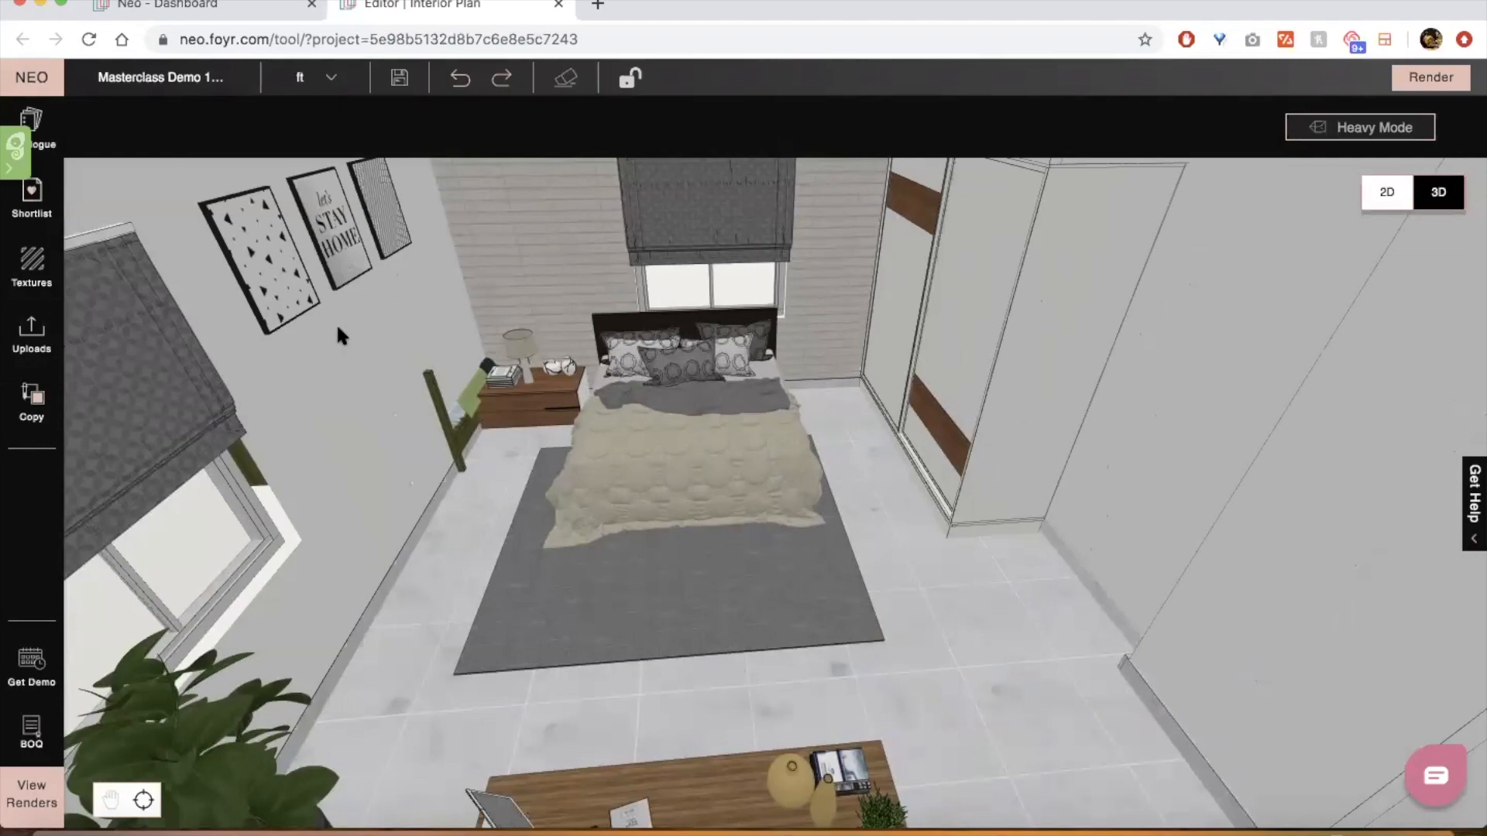
scroll(336, 323, down, 10)
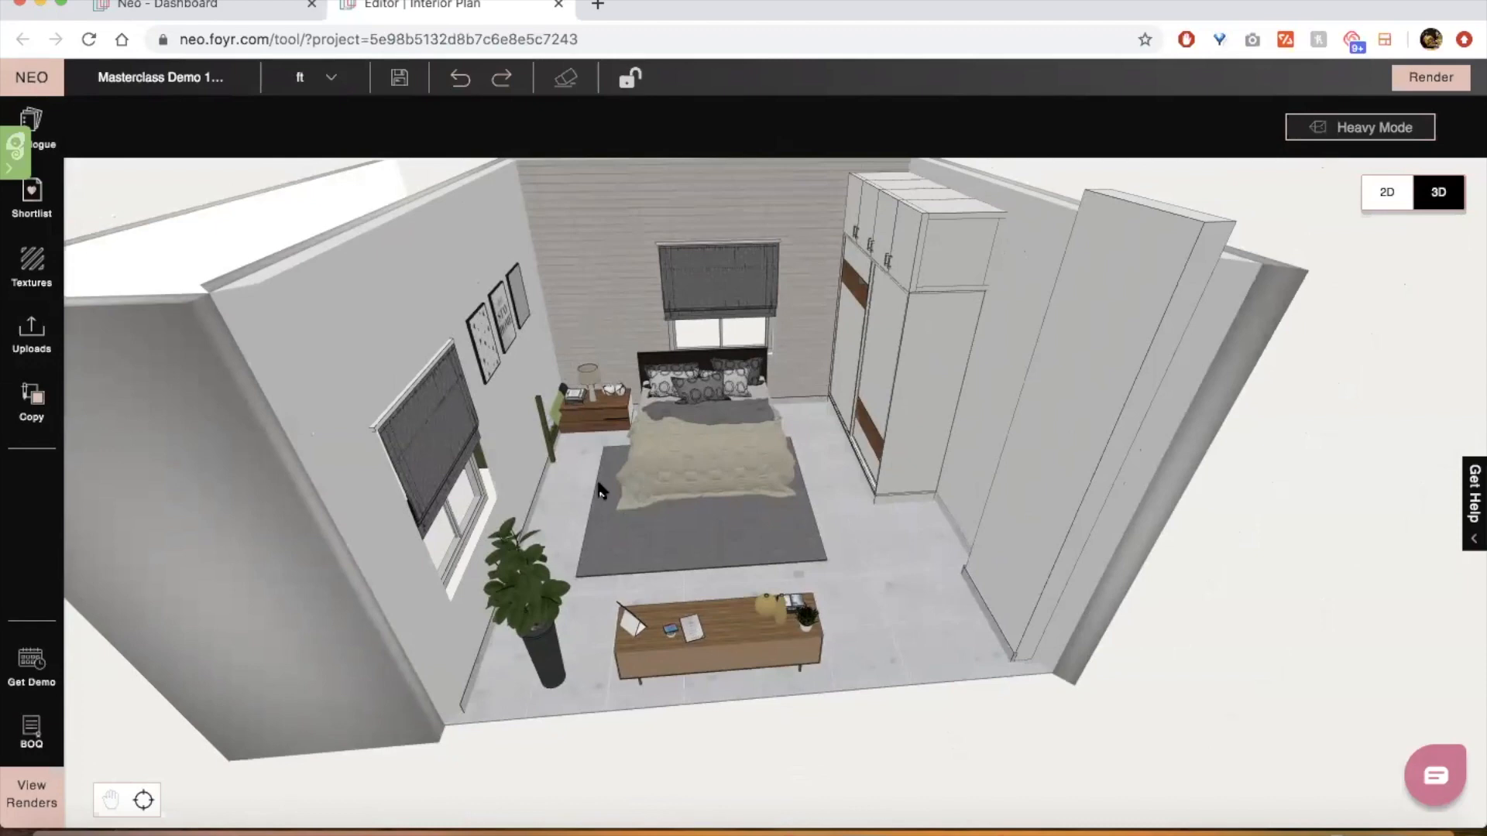
drag(582, 484, 916, 453)
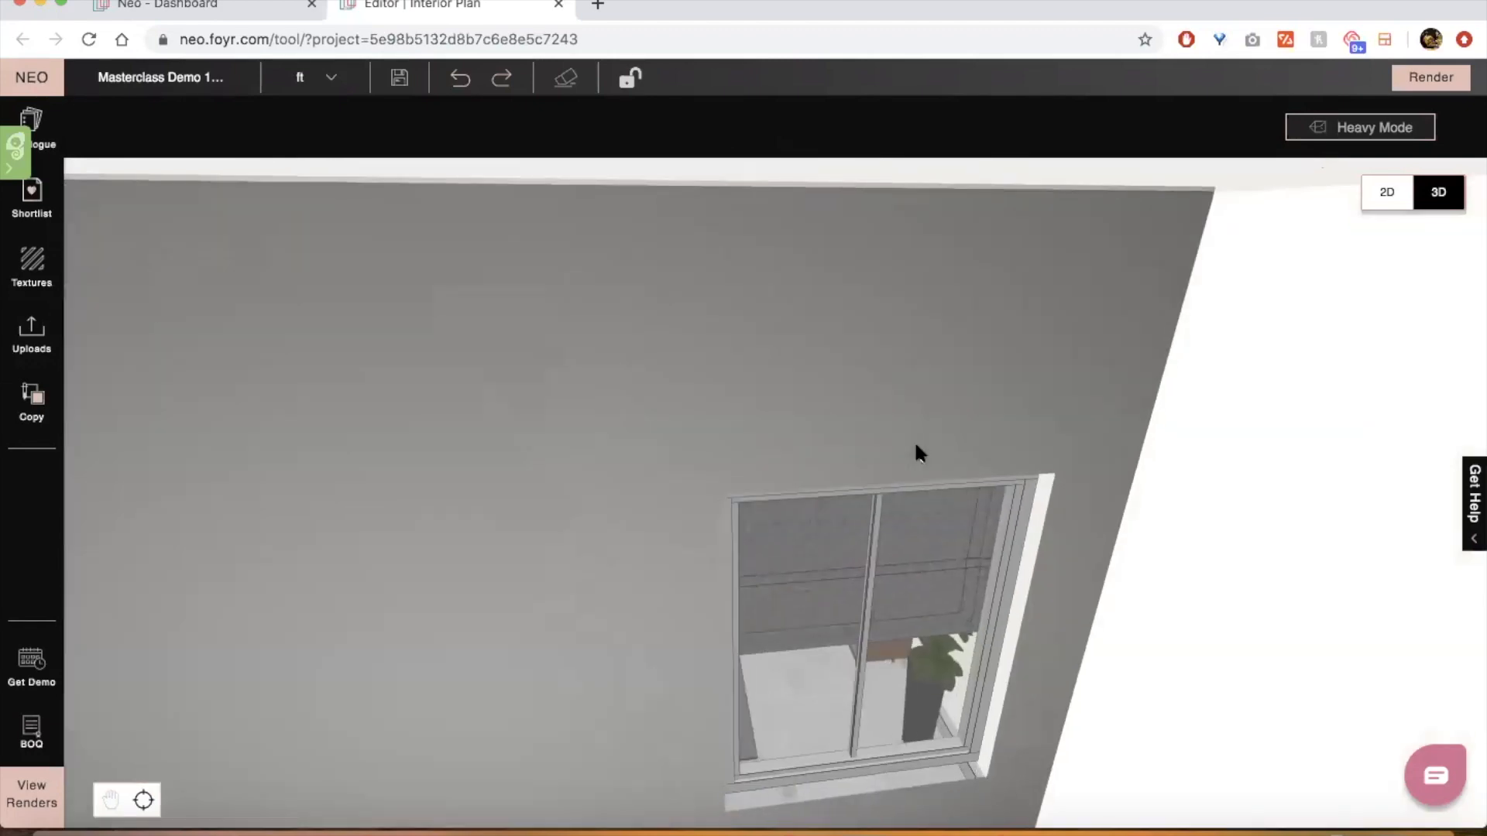
scroll(875, 472, down, 10)
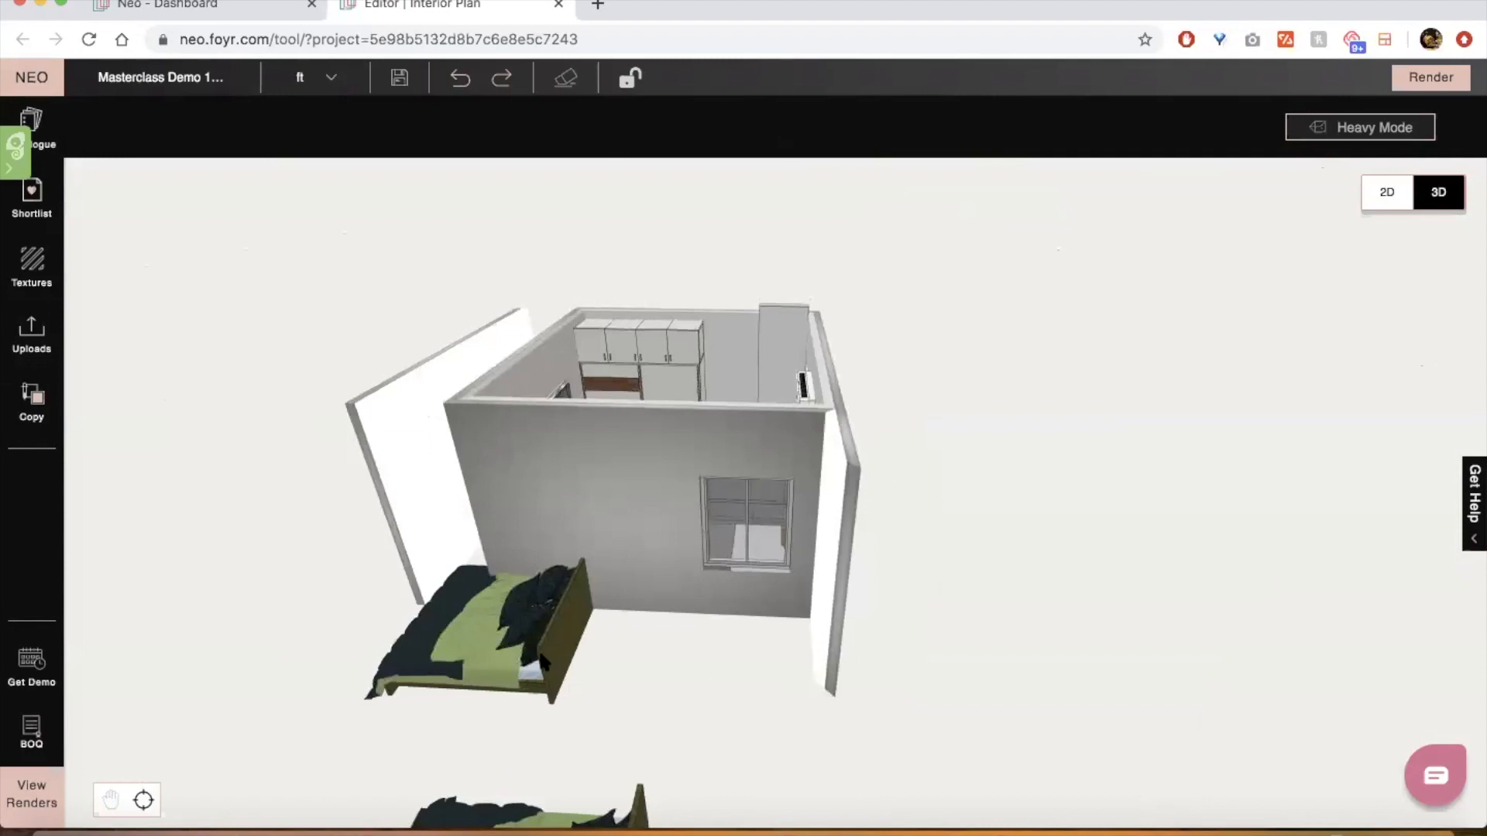
Open the uploaded Demo Model Bed's model details, set its placement surface to Wall and inspect the preview from other angles
click(542, 661)
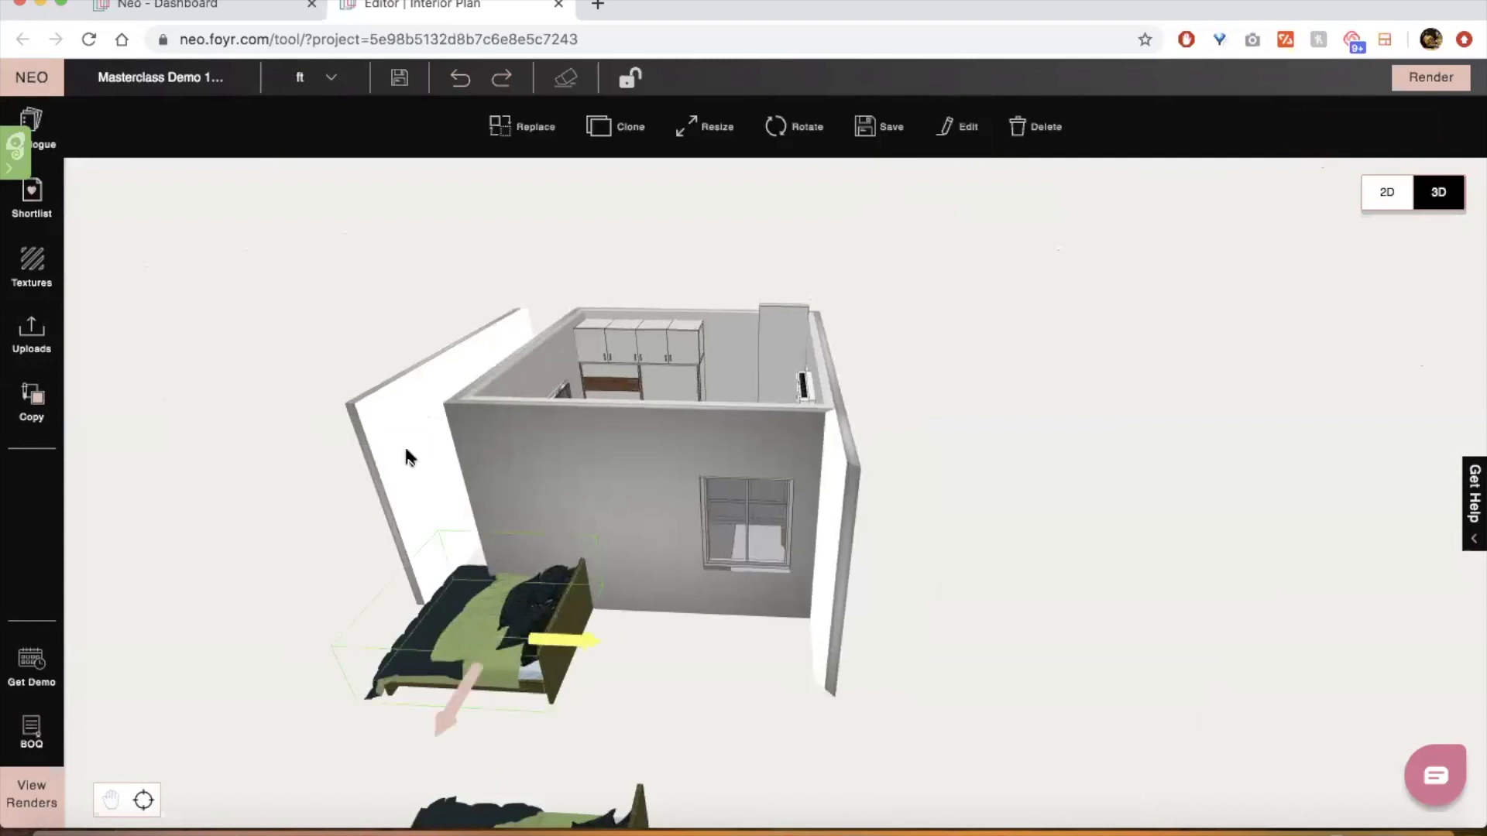
click(27, 271)
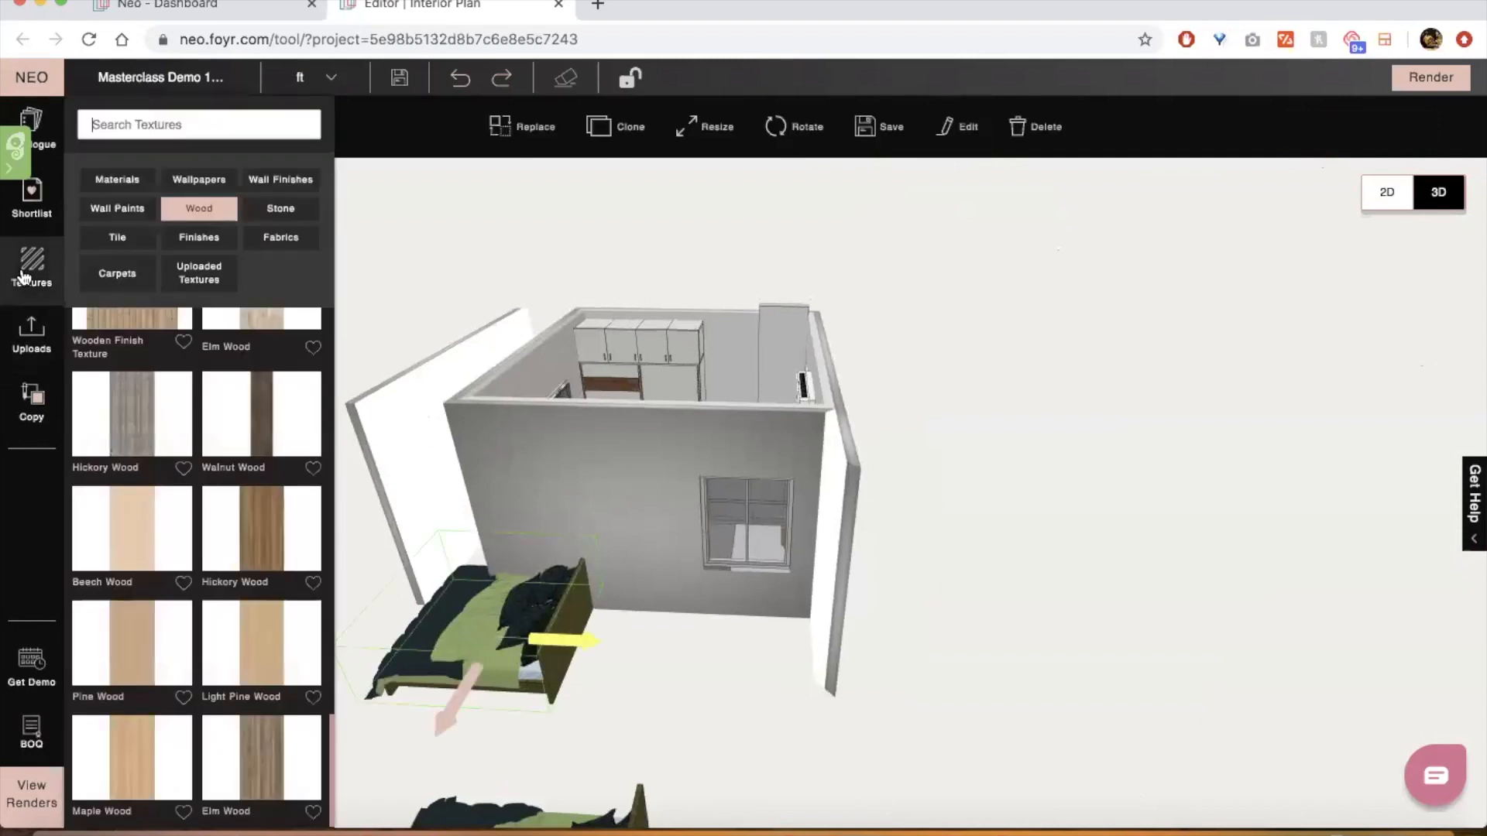
click(23, 360)
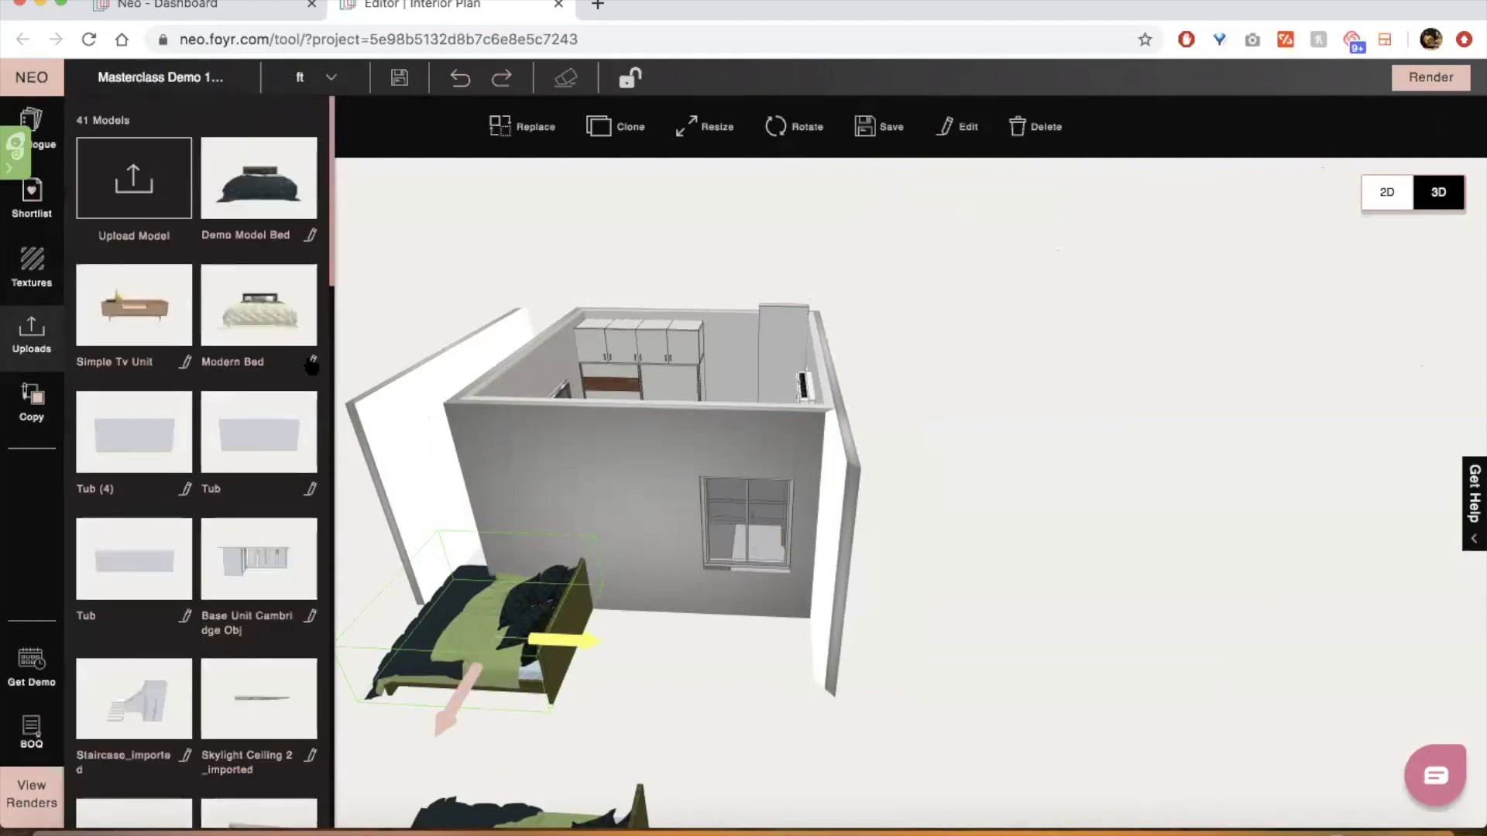
click(310, 236)
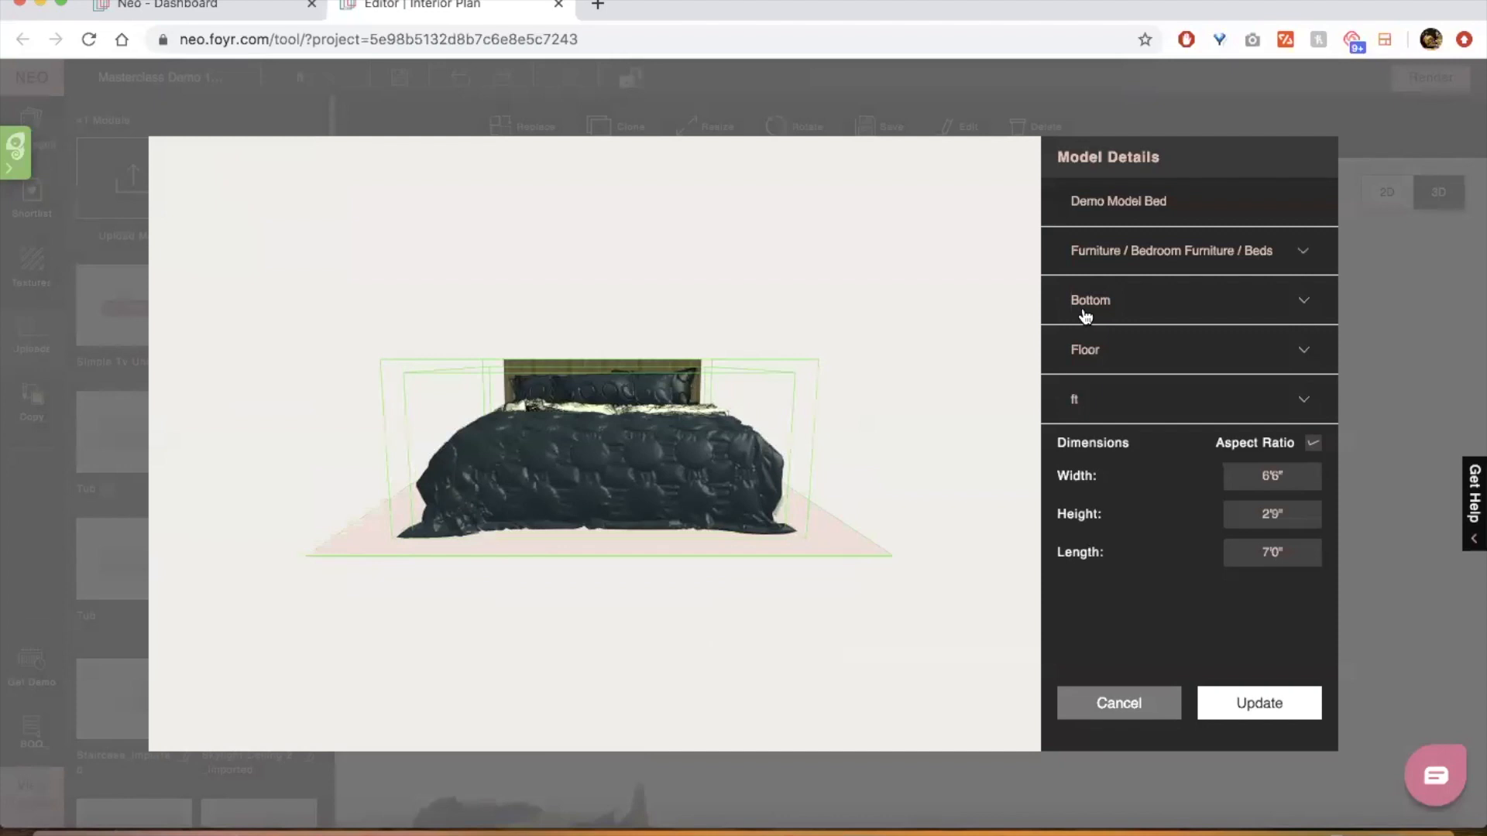
click(1085, 310)
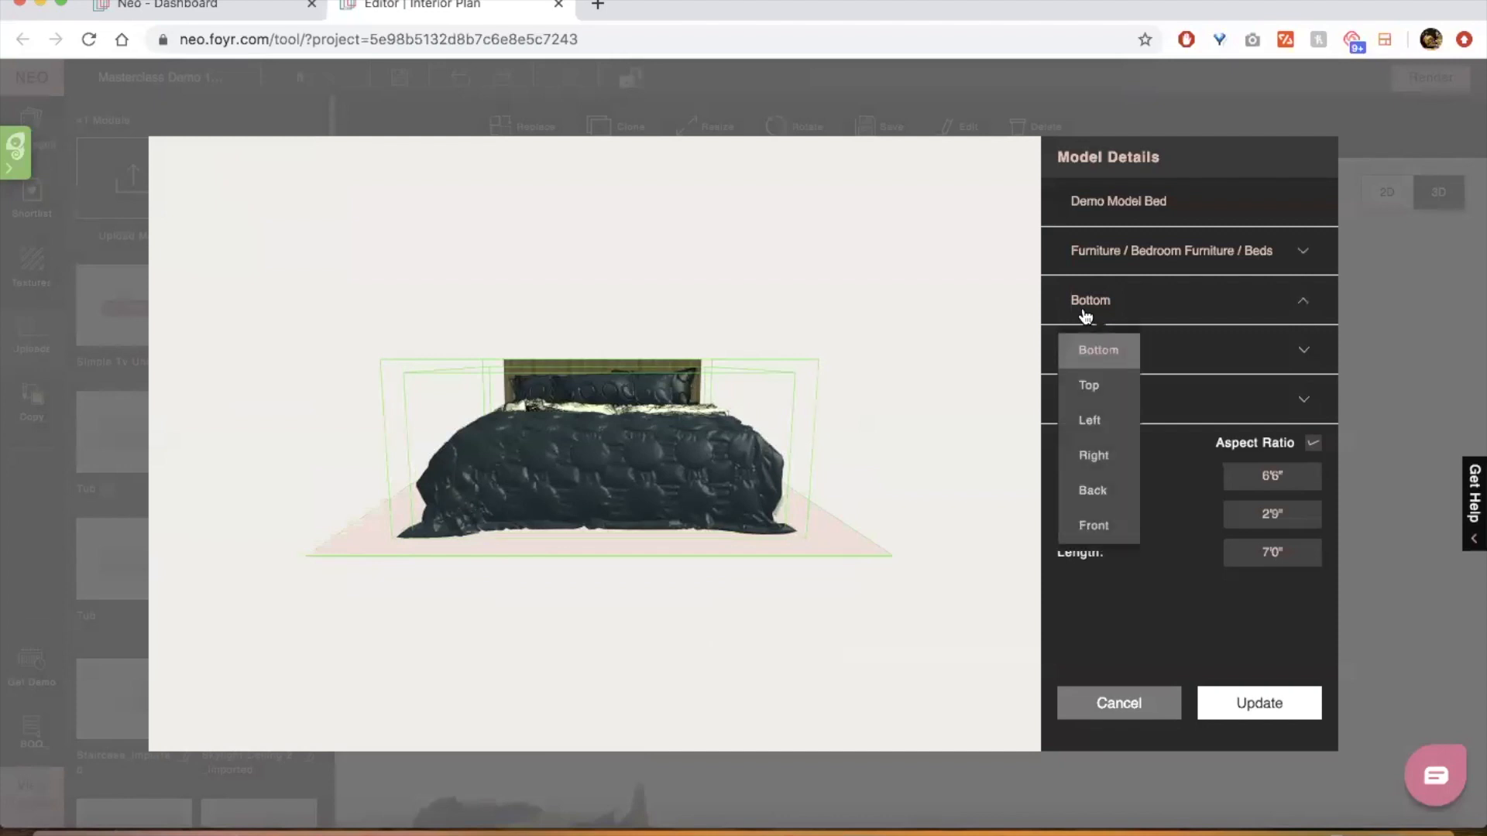
click(1243, 362)
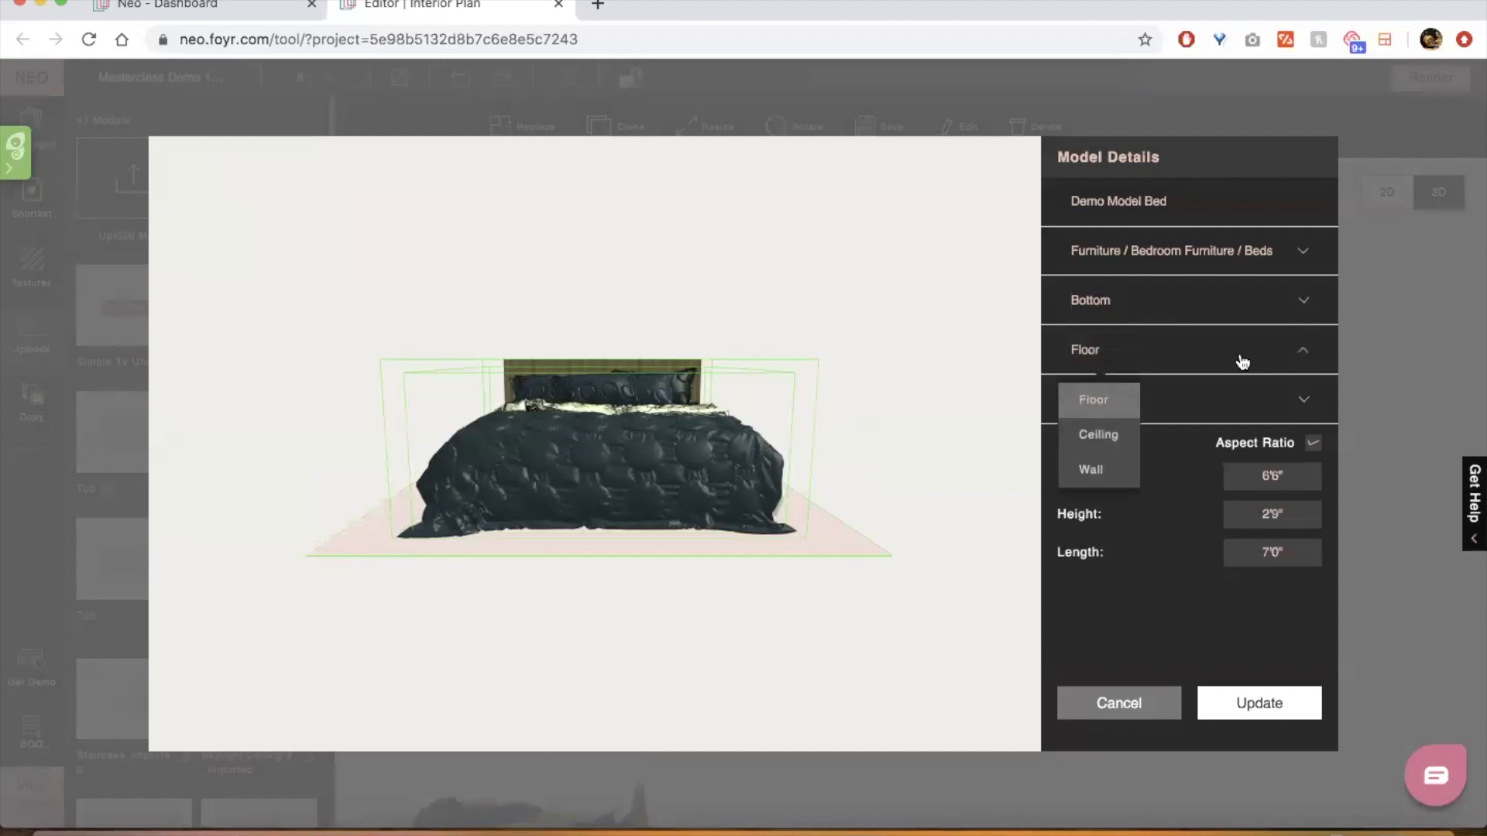
click(1091, 472)
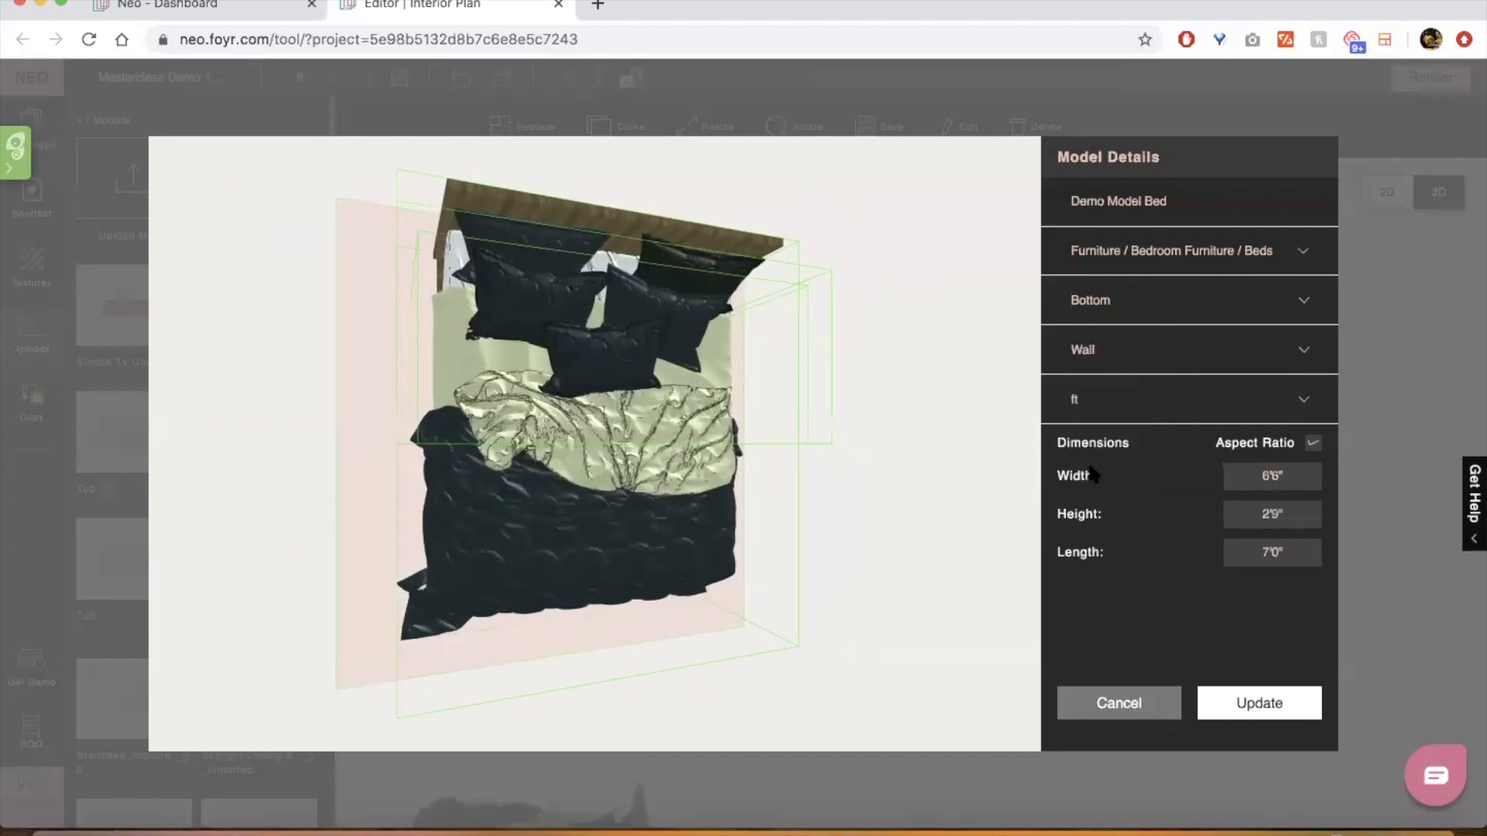
drag(879, 434, 438, 674)
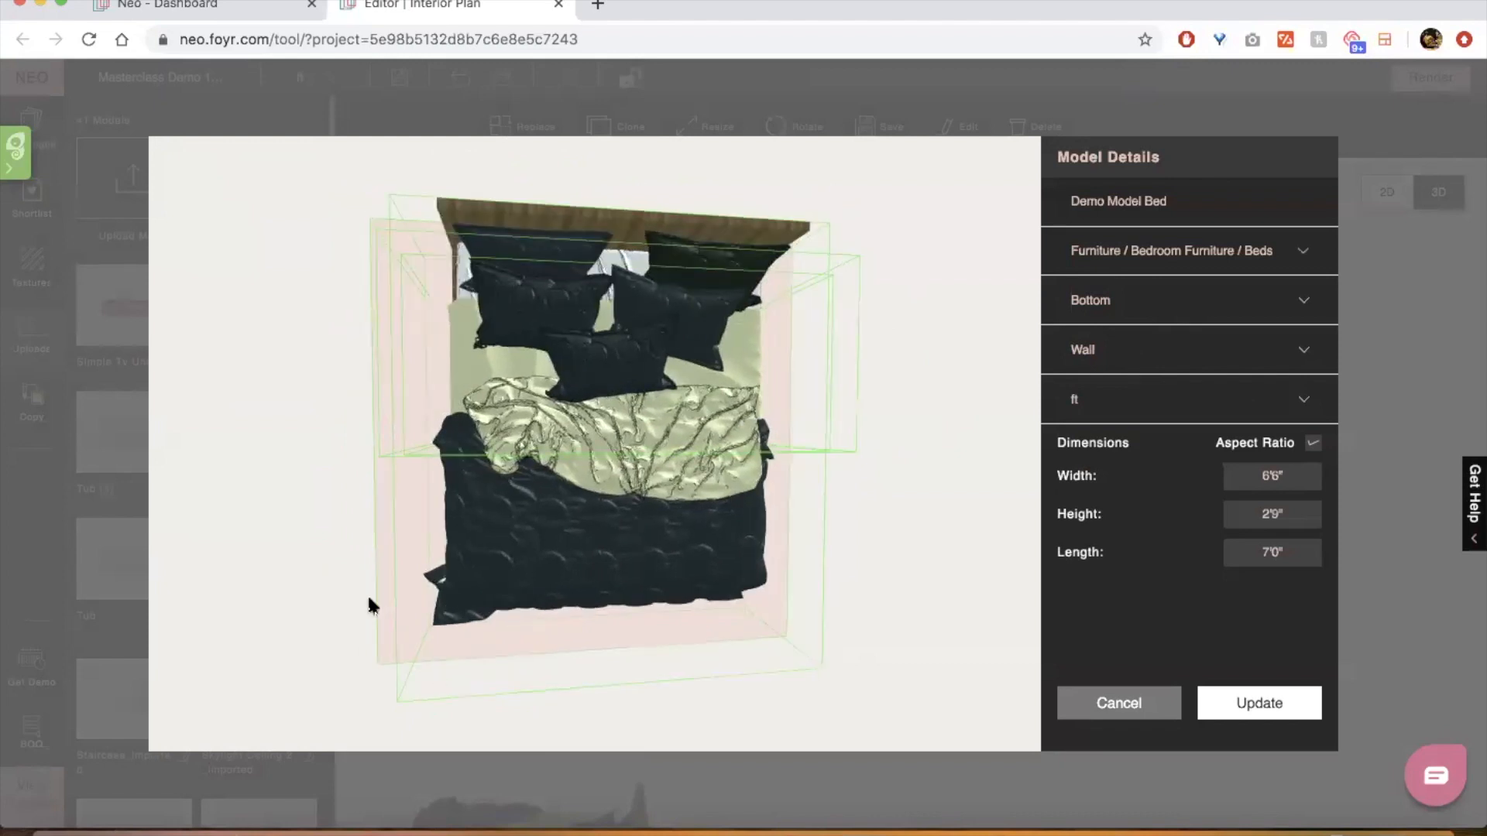
mouse_move(292, 600)
mouse_down()
mouse_move(576, 598)
mouse_move(302, 583)
mouse_up()
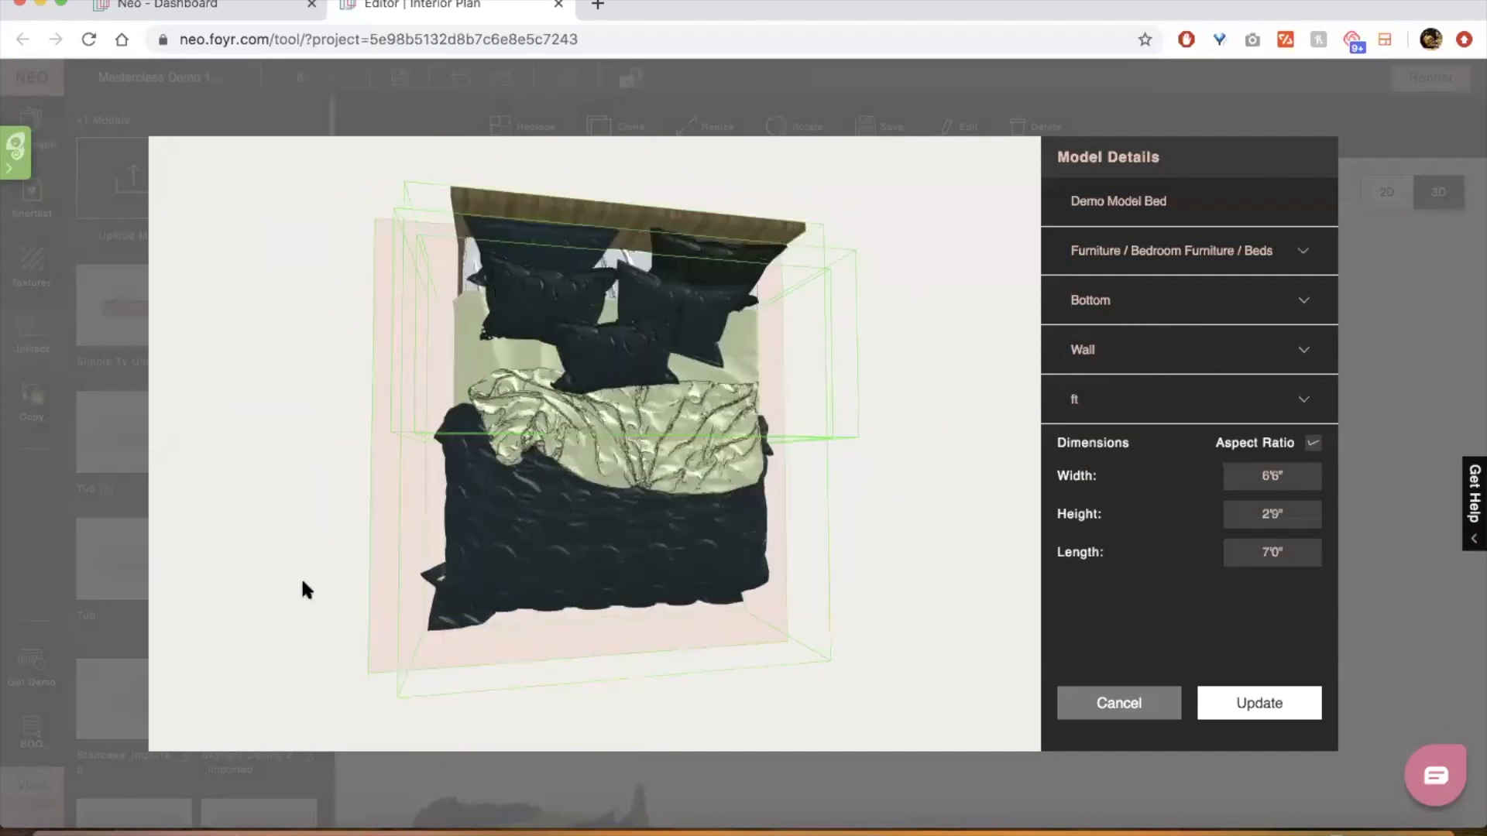
Set the Demo Model Bed's attachment side to Left and update the model
click(1073, 353)
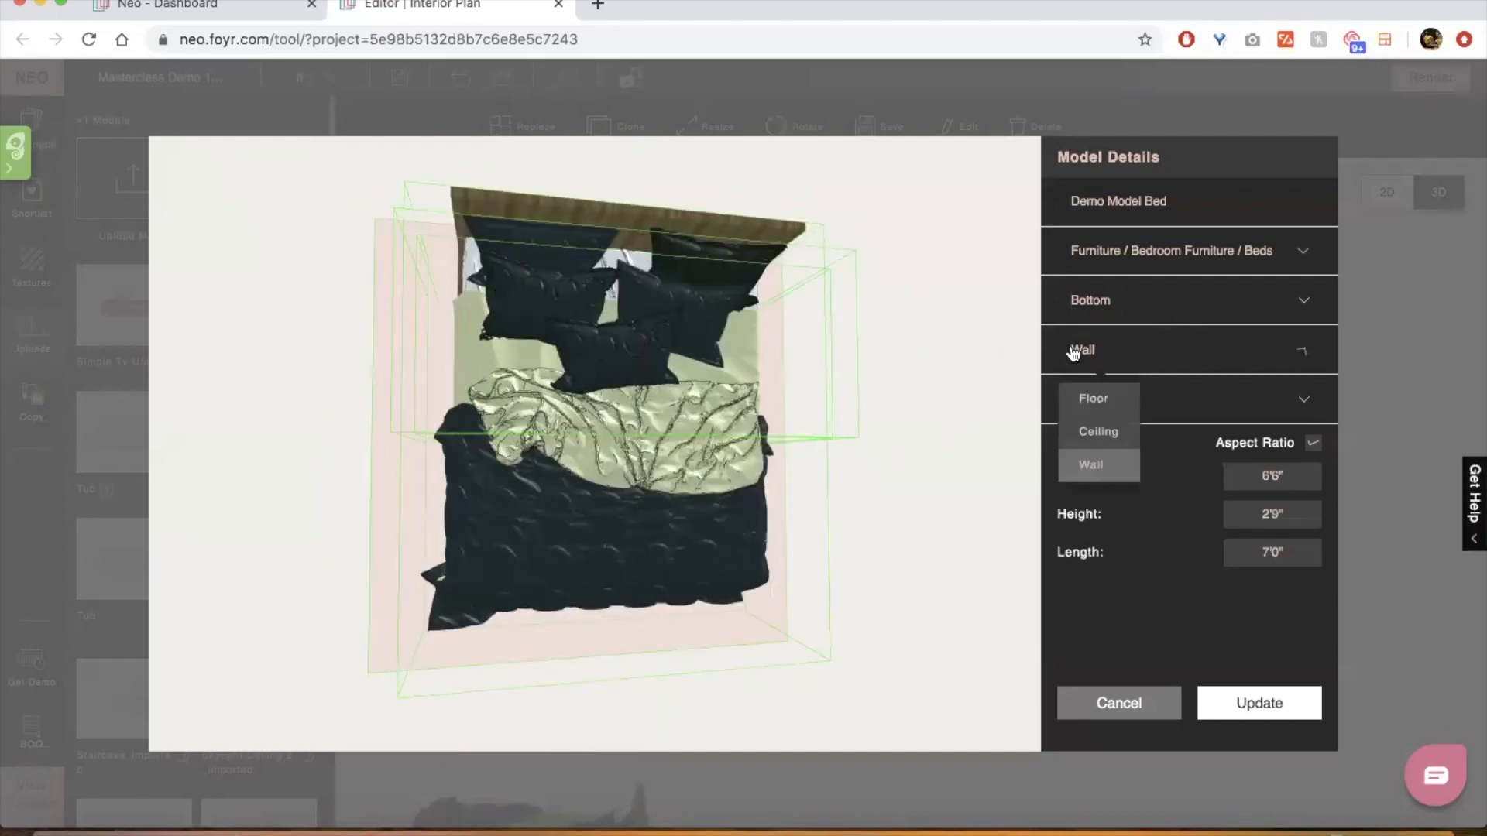
click(1090, 305)
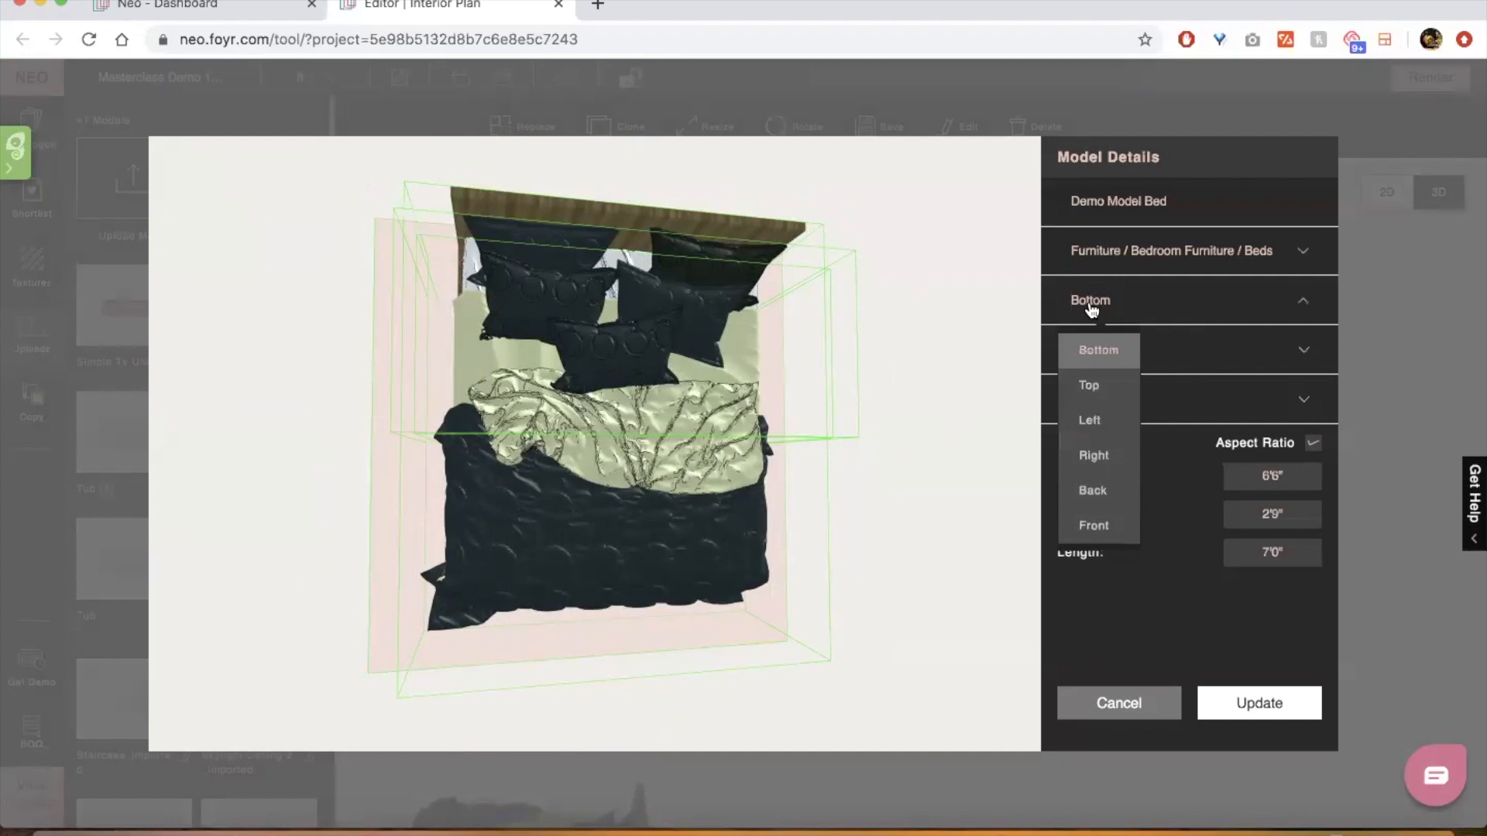
click(1091, 422)
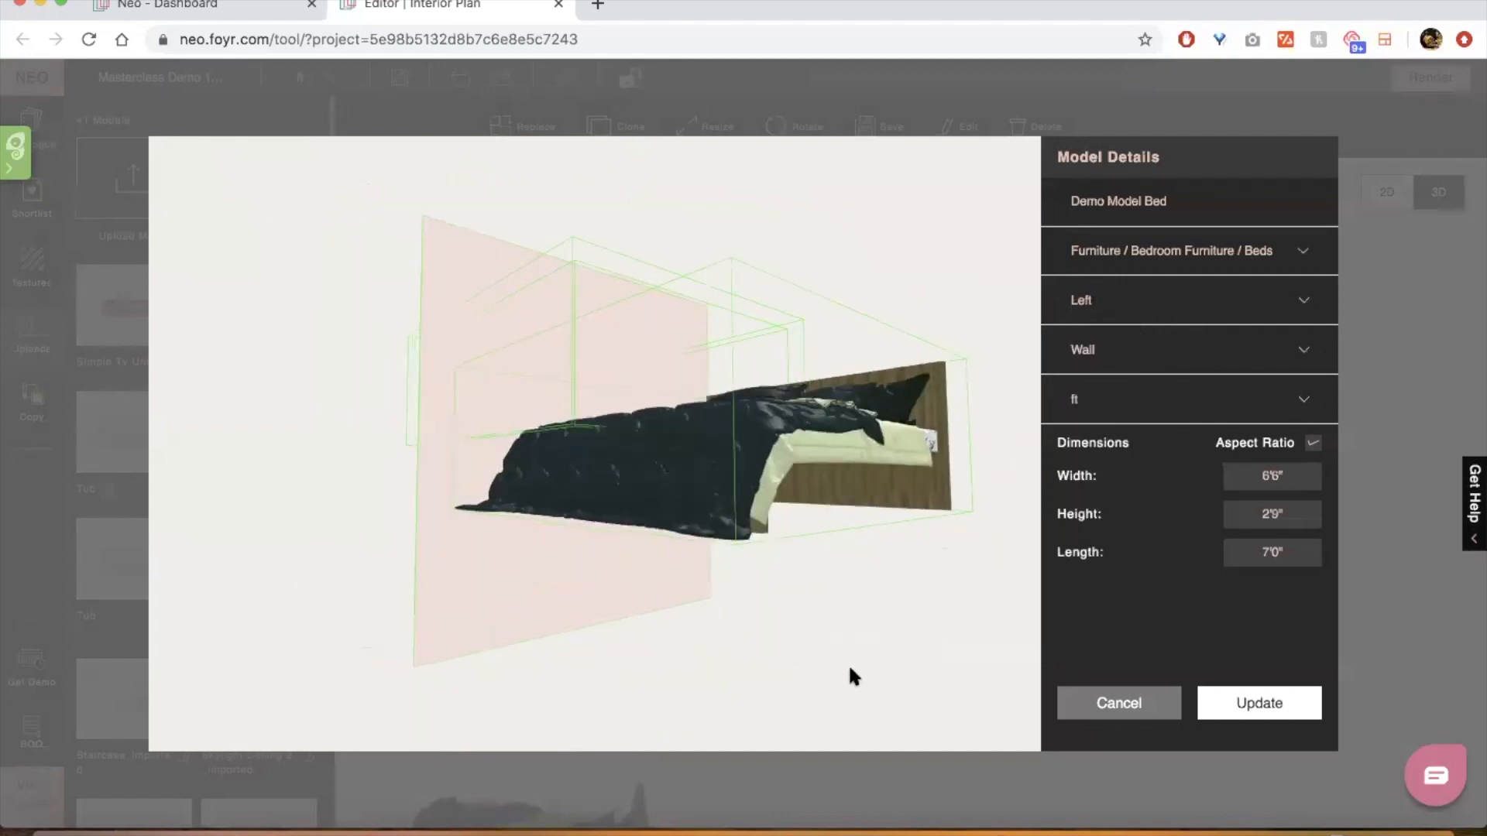
click(1233, 703)
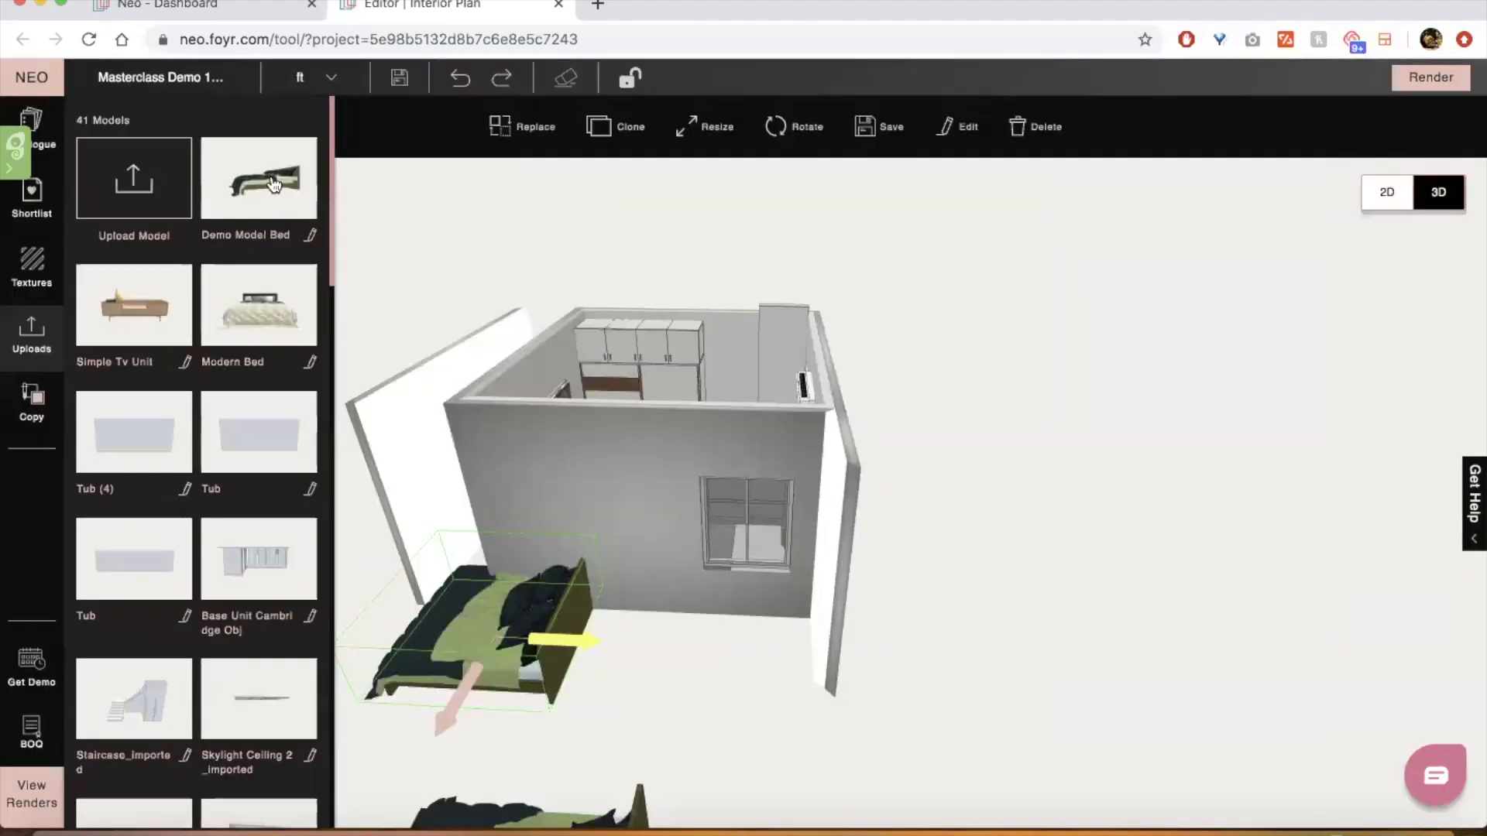
Place the updated Demo Model Bed on the room's outer wall beside the window and slide it along the wall
drag(676, 677, 697, 677)
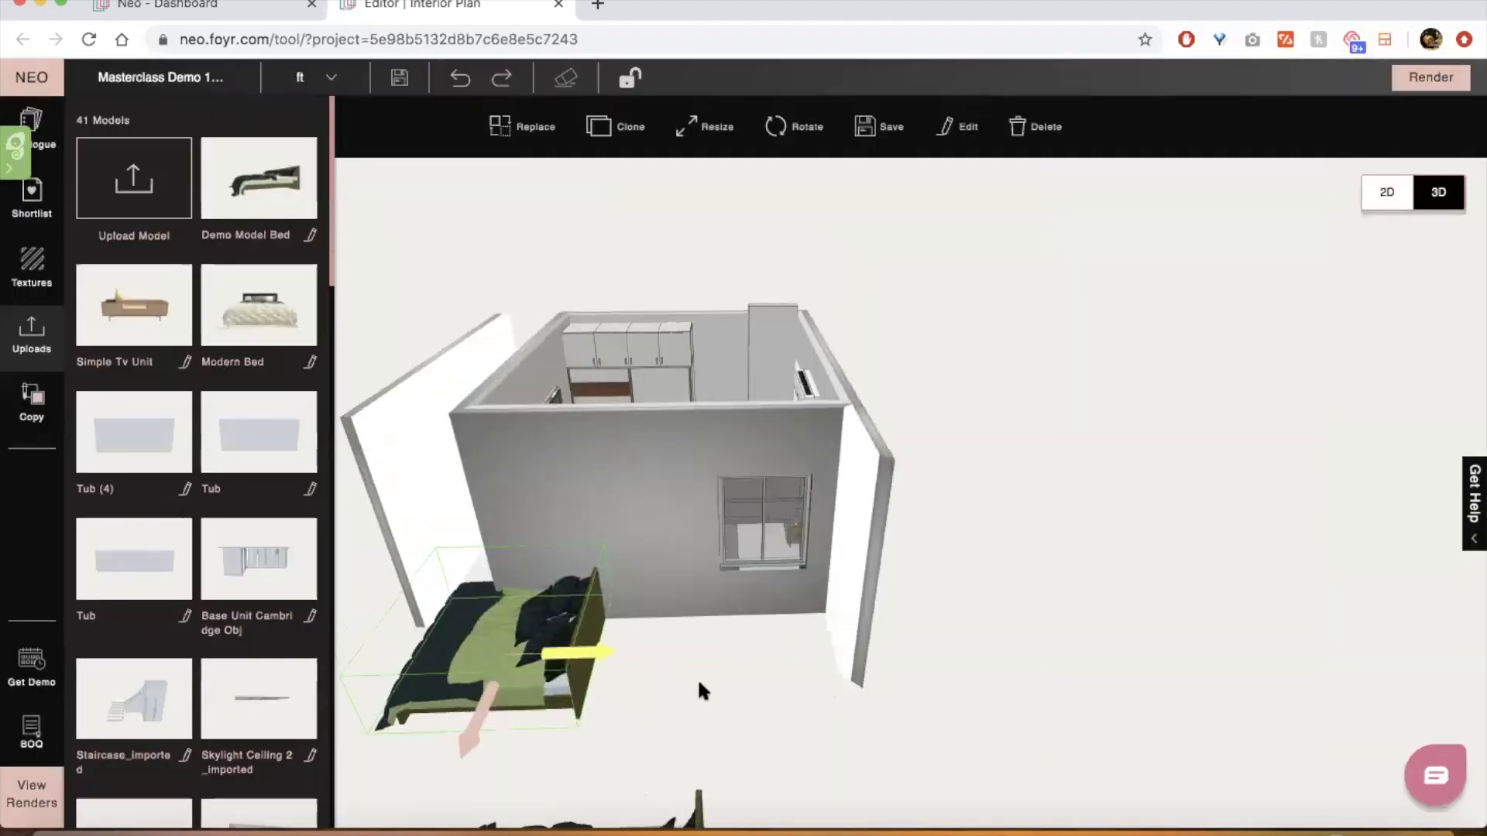
drag(255, 183, 623, 484)
drag(711, 685, 835, 676)
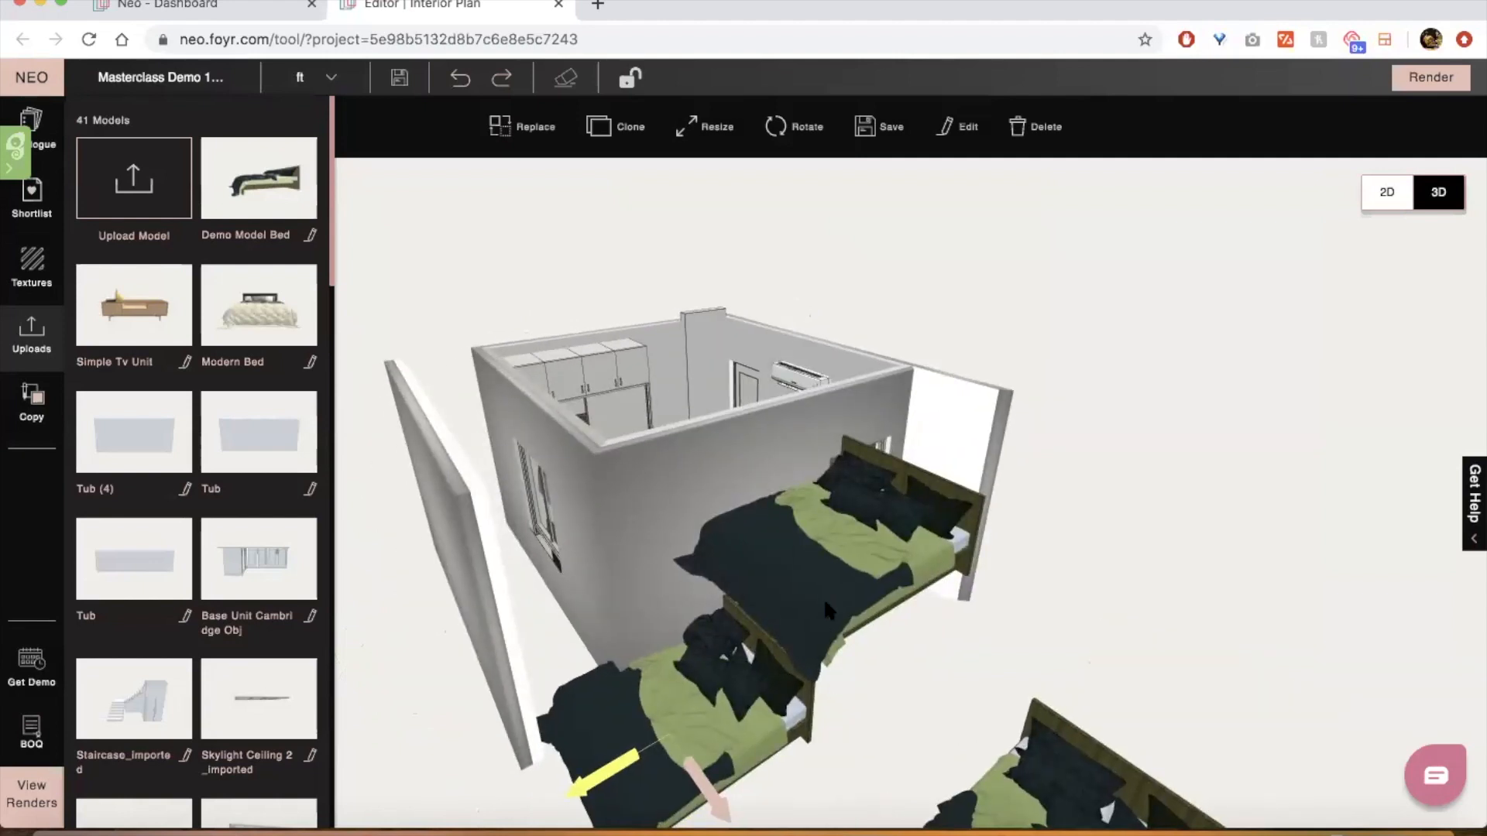
drag(823, 597, 783, 590)
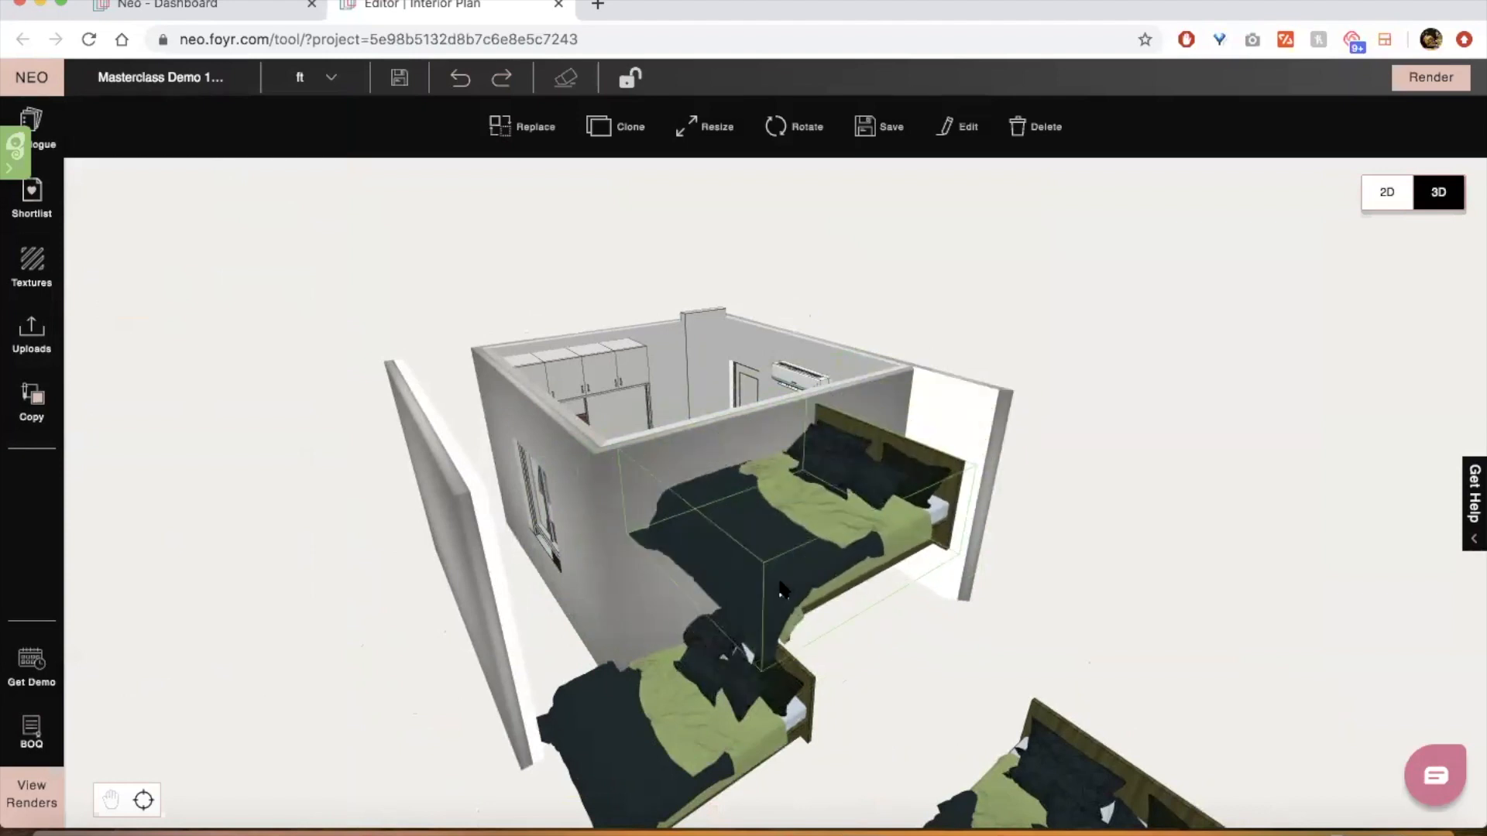
Move the frontmost floor-standing bed outside closer to the room and compare it with the wall-mounted bed
drag(886, 675, 885, 673)
right_drag(885, 673, 982, 698)
scroll(982, 696, down, 5)
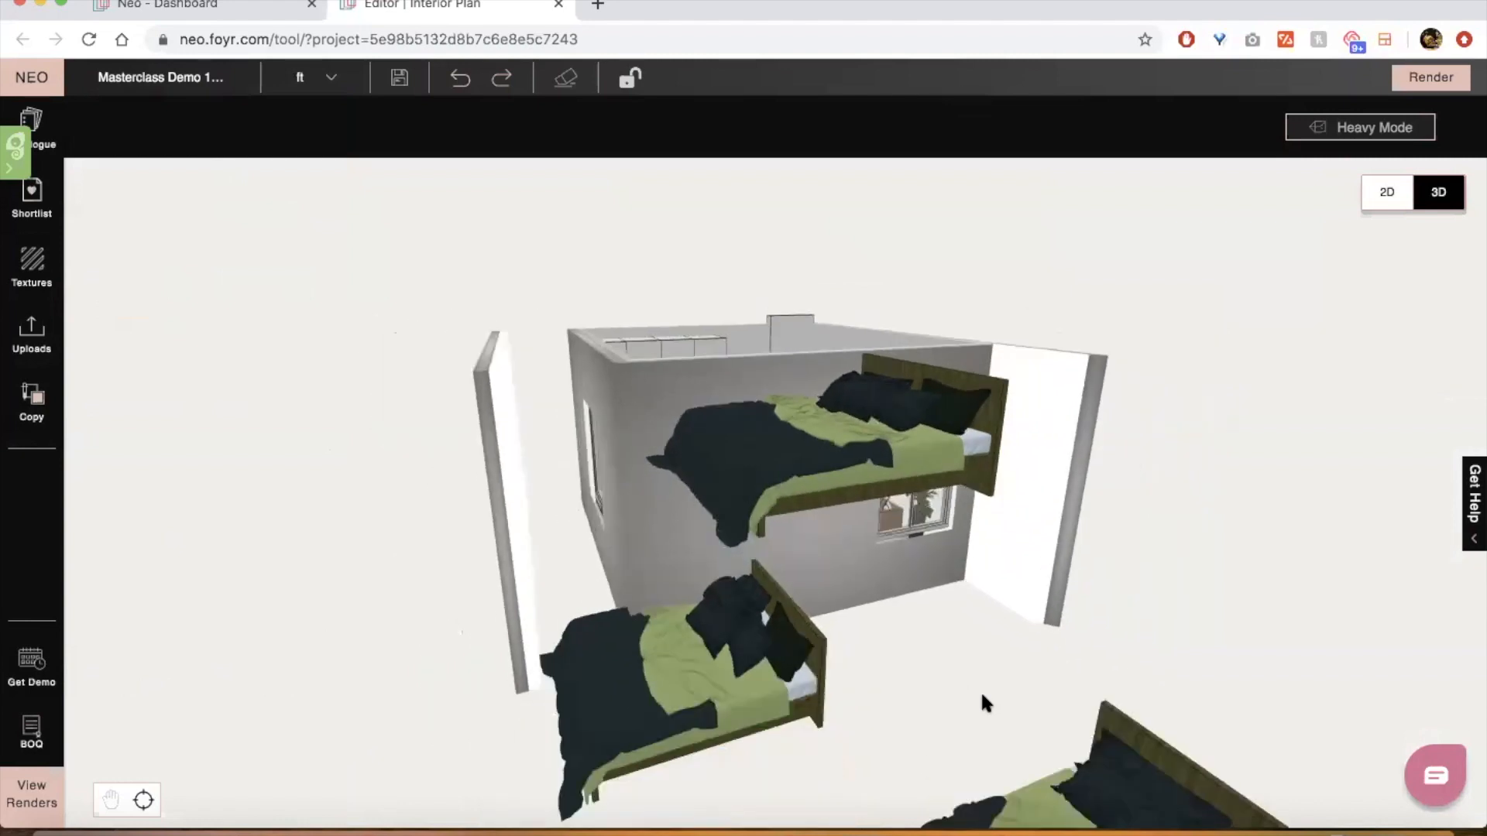
scroll(982, 701, down, 4)
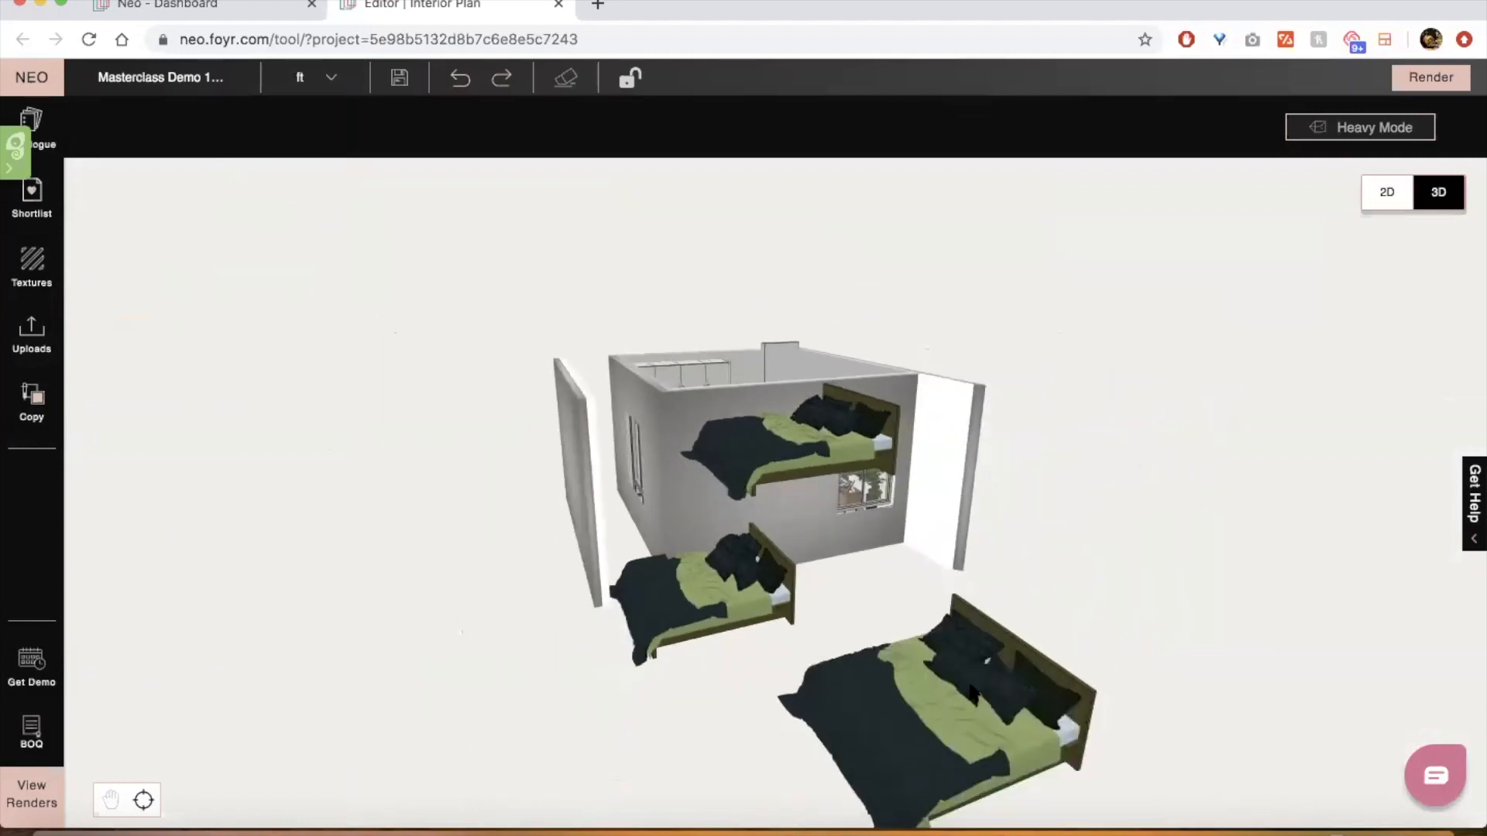
click(898, 689)
mouse_move(915, 652)
mouse_down()
mouse_move(968, 600)
mouse_move(954, 563)
mouse_move(852, 730)
mouse_move(567, 700)
mouse_move(467, 608)
mouse_move(564, 680)
mouse_move(753, 681)
mouse_move(953, 611)
mouse_move(982, 545)
mouse_up()
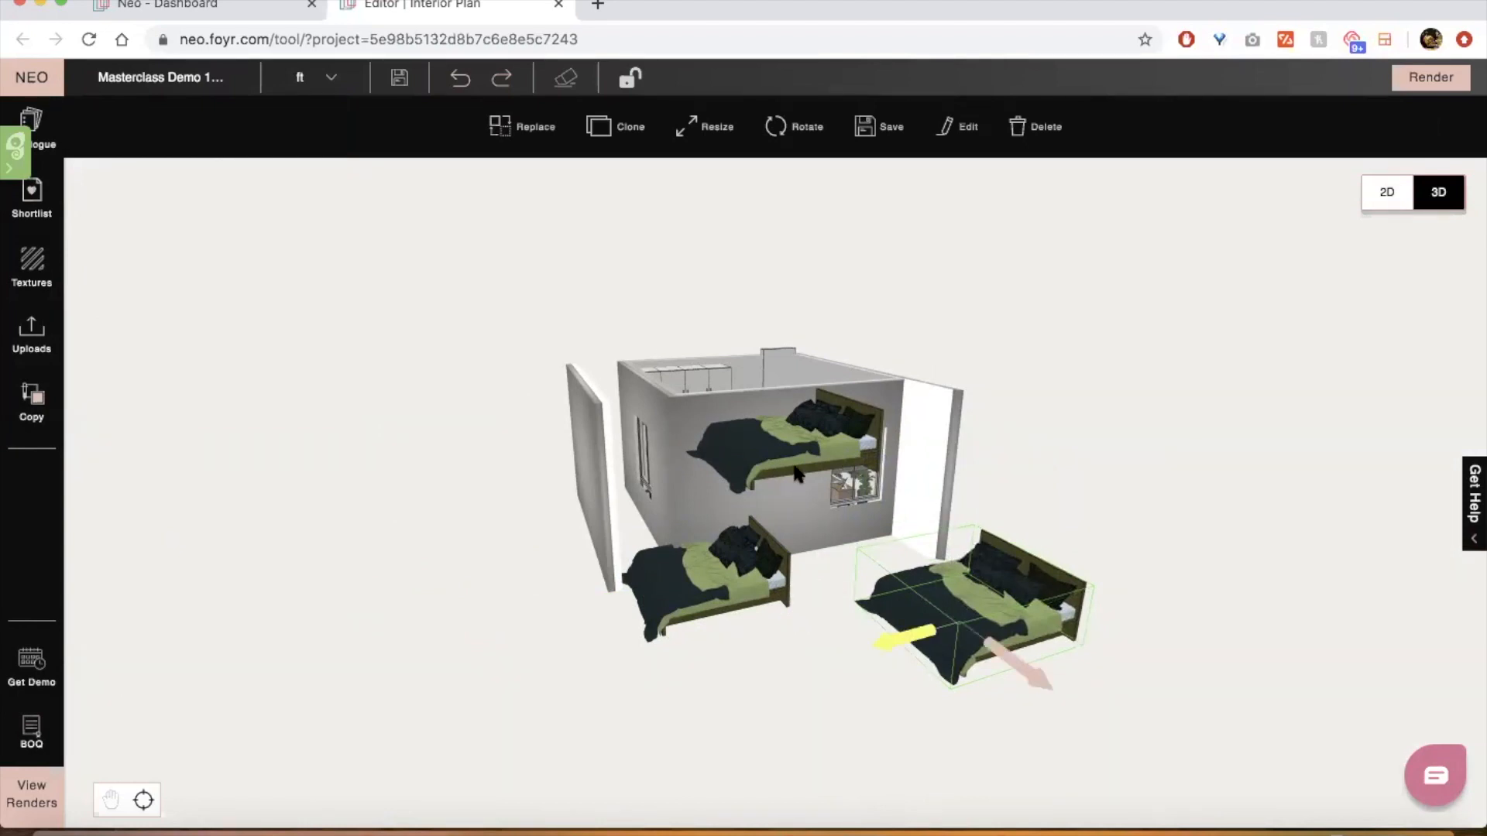
mouse_move(970, 559)
mouse_down()
mouse_move(945, 550)
mouse_move(970, 548)
mouse_up()
click(1019, 430)
drag(1019, 449, 1017, 485)
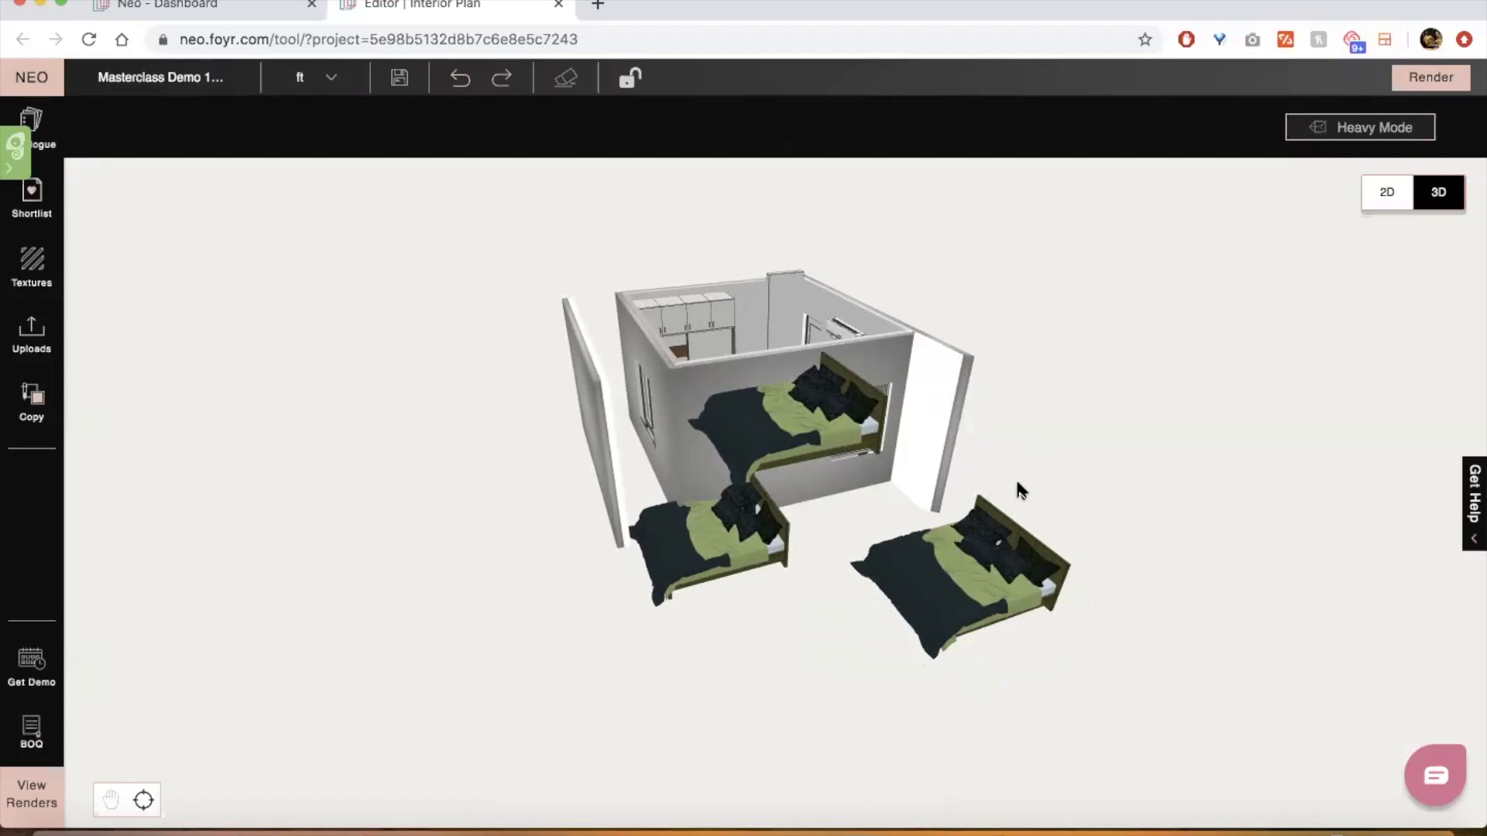
Delete the wall-mounted bed and both floor-standing custom beds outside the room
click(796, 428)
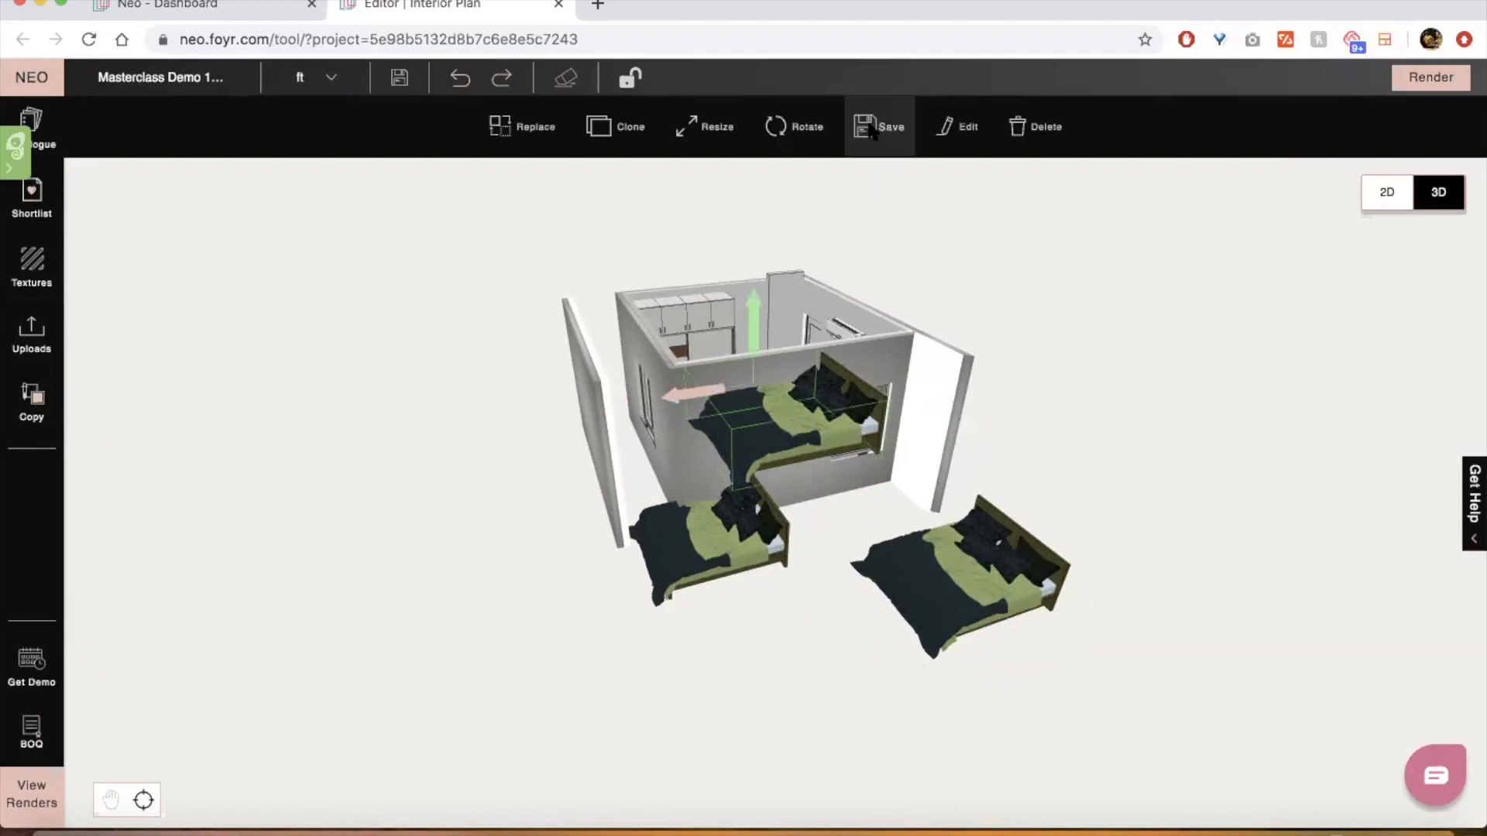
click(1041, 128)
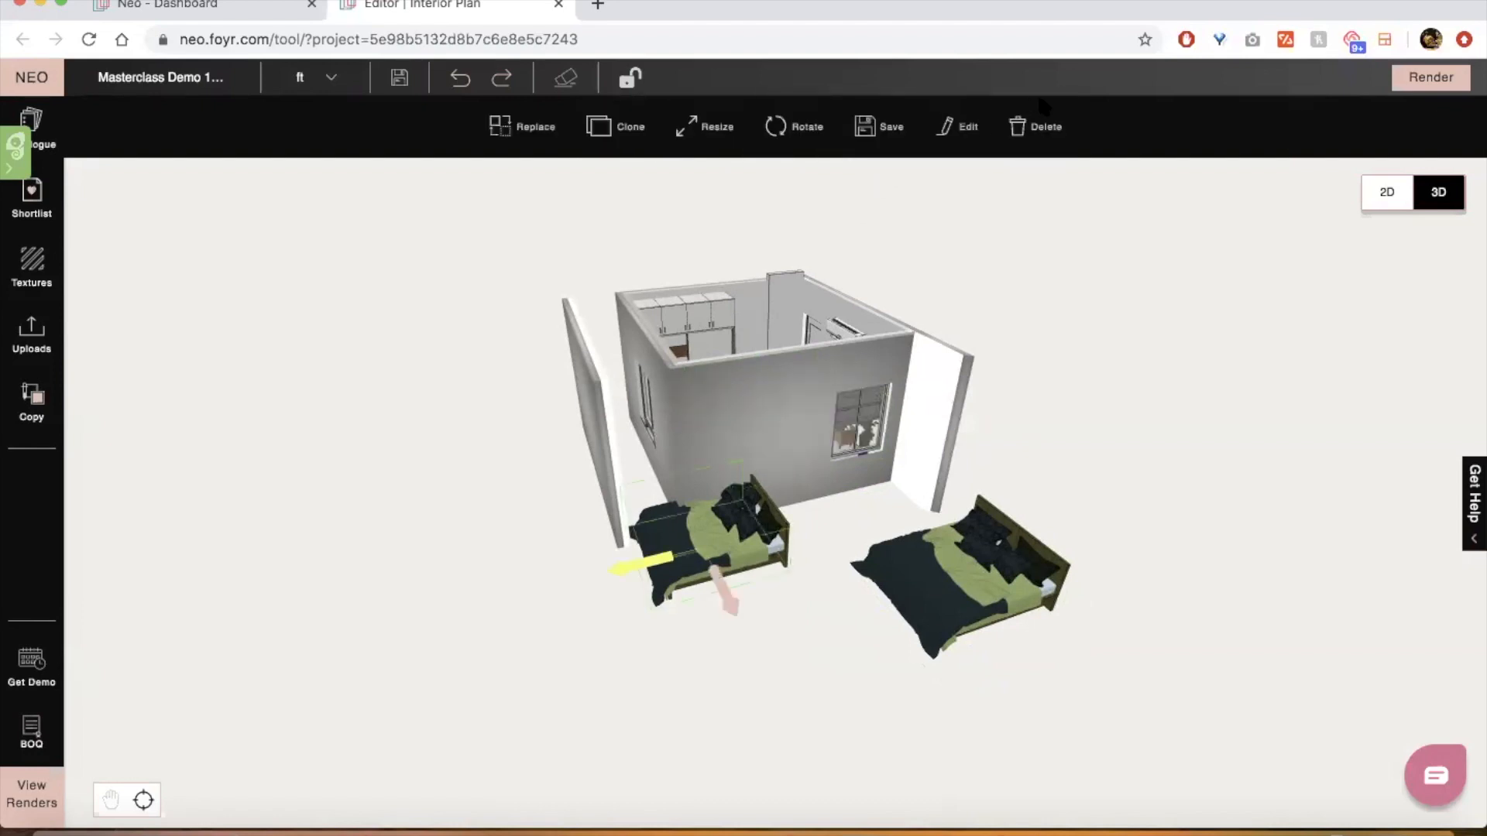
click(1025, 138)
click(968, 588)
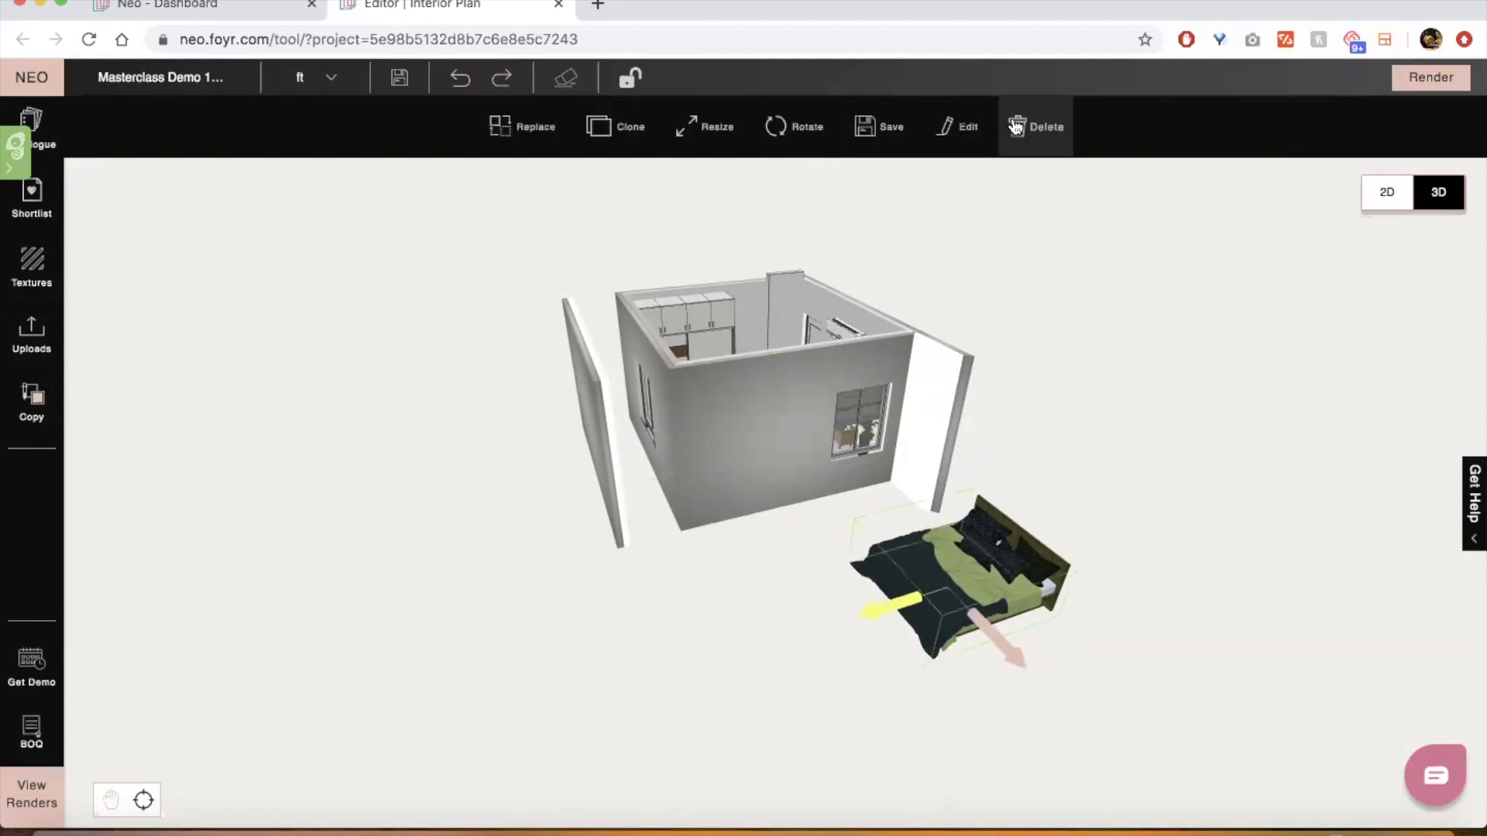
click(1005, 126)
Go inside the bedroom and examine the TV wall with its TV unit, decor items and plant
click(774, 314)
scroll(776, 321, up, 5)
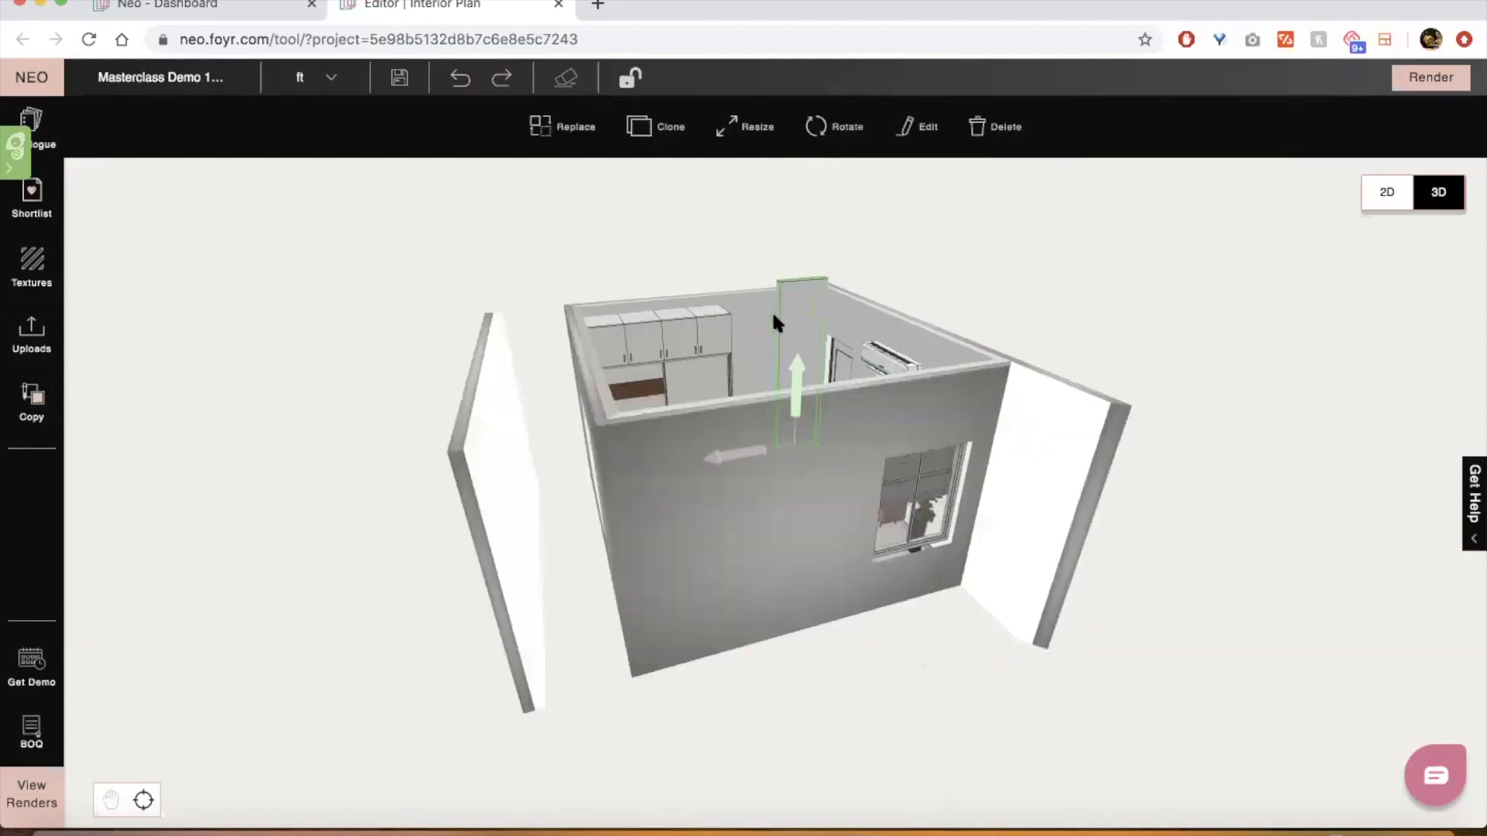
scroll(831, 541, down, 10)
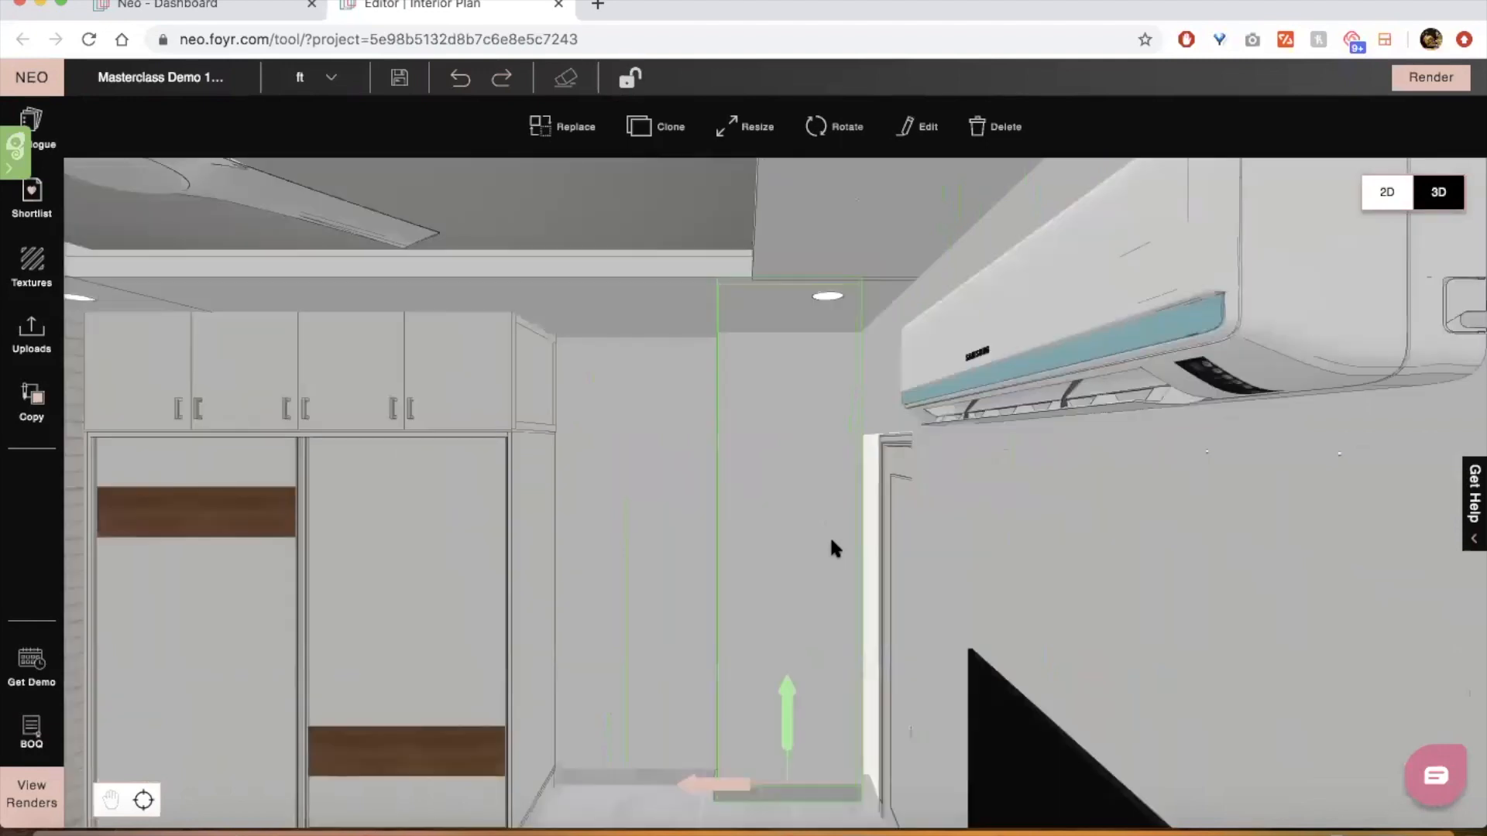
scroll(707, 692, up, 5)
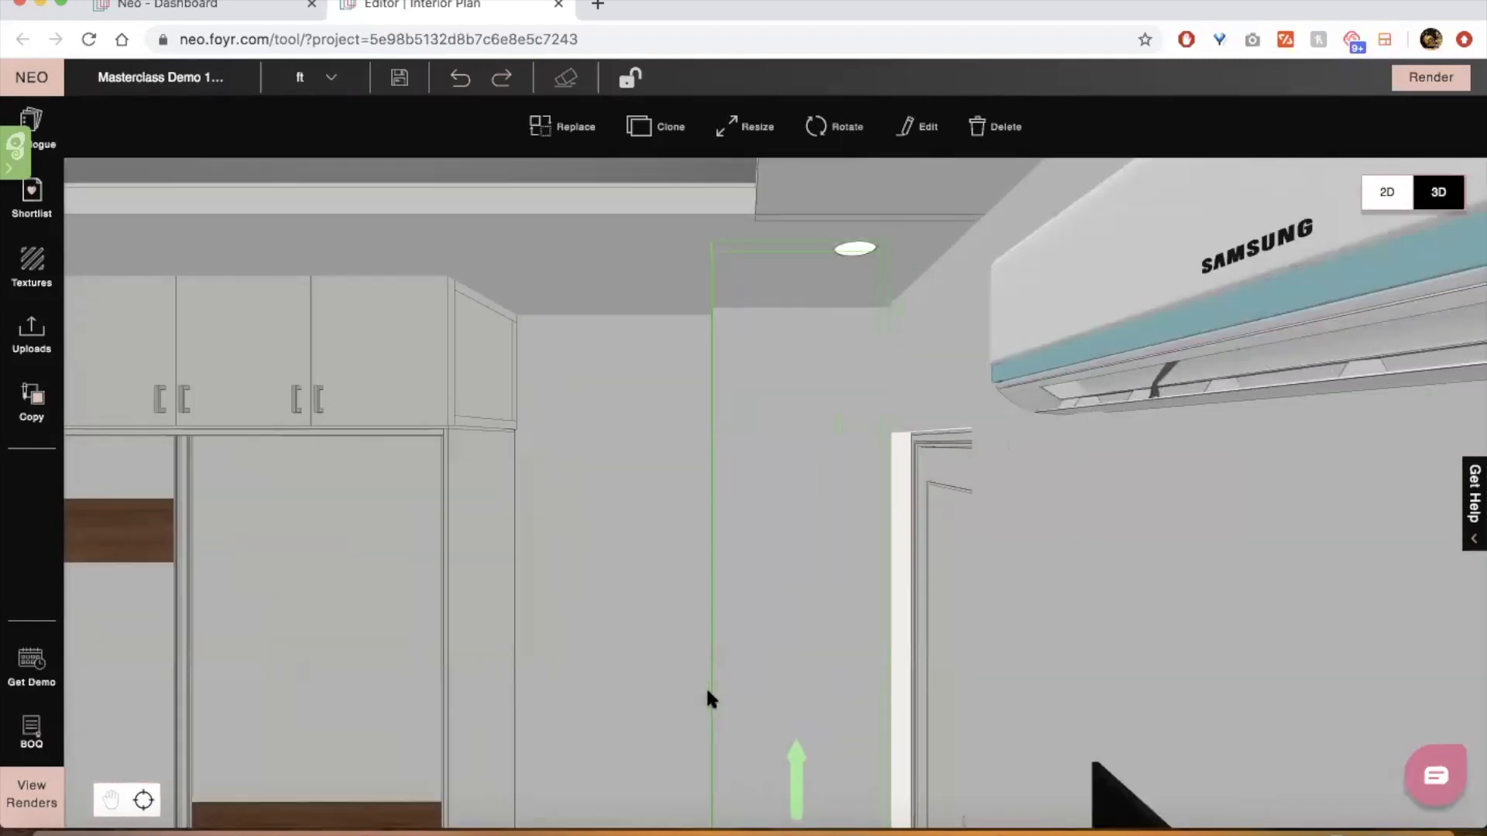
scroll(707, 693, down, 2)
click(672, 804)
drag(672, 804, 1138, 691)
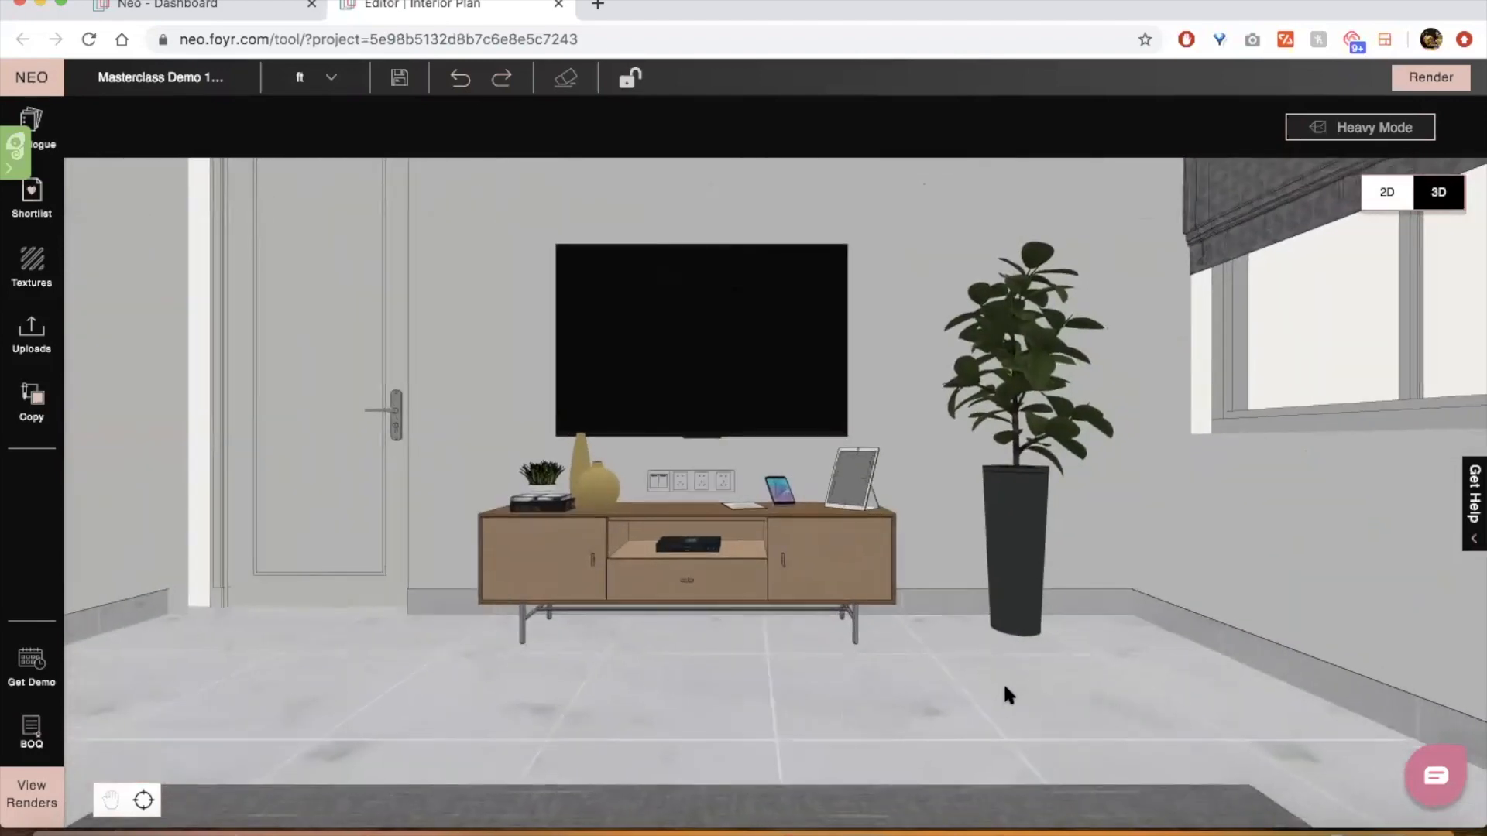
drag(1005, 695, 996, 766)
scroll(997, 768, up, 3)
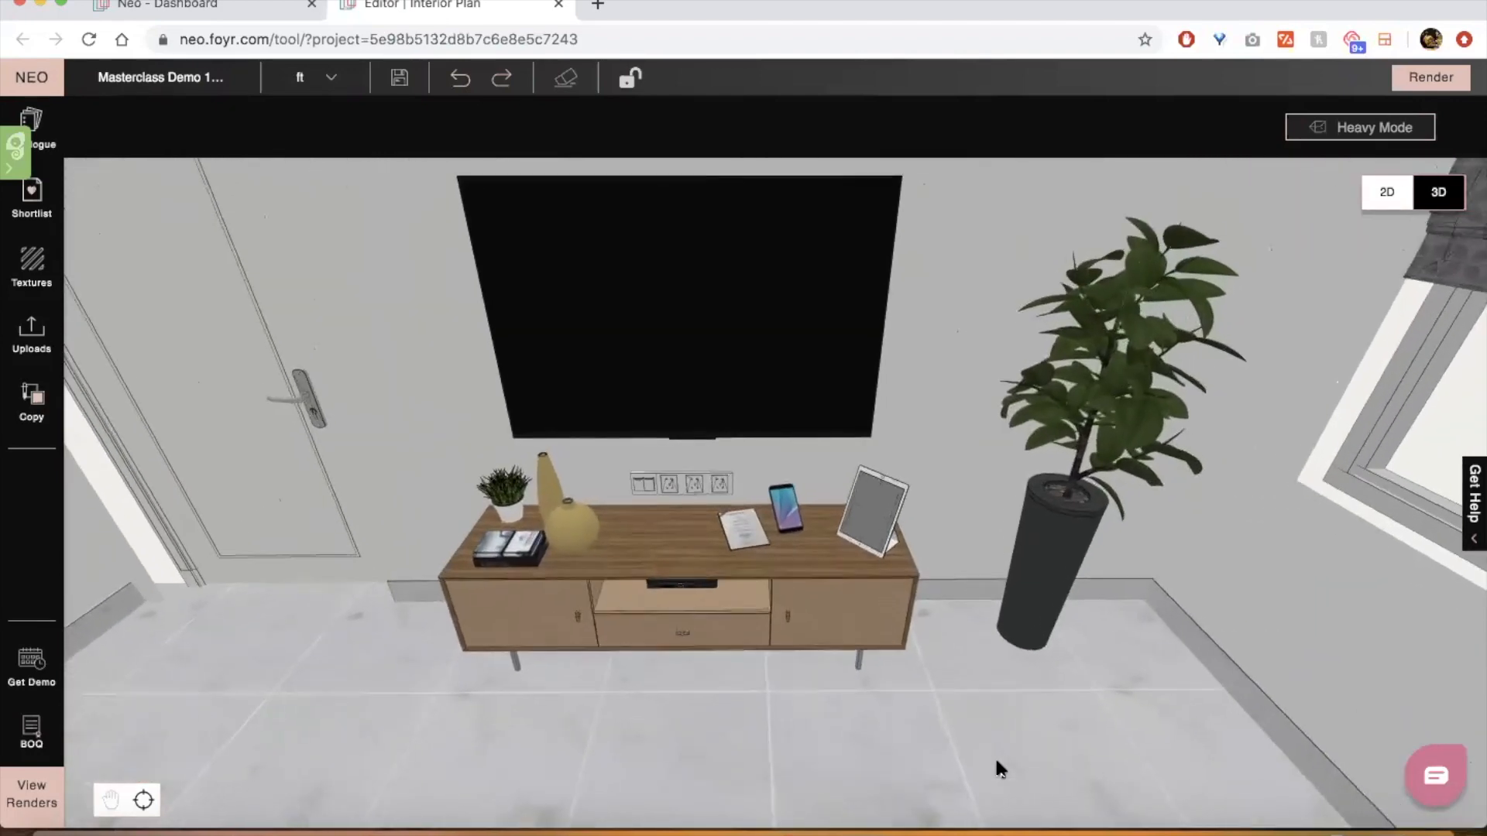
scroll(998, 769, down, 5)
scroll(999, 769, up, 3)
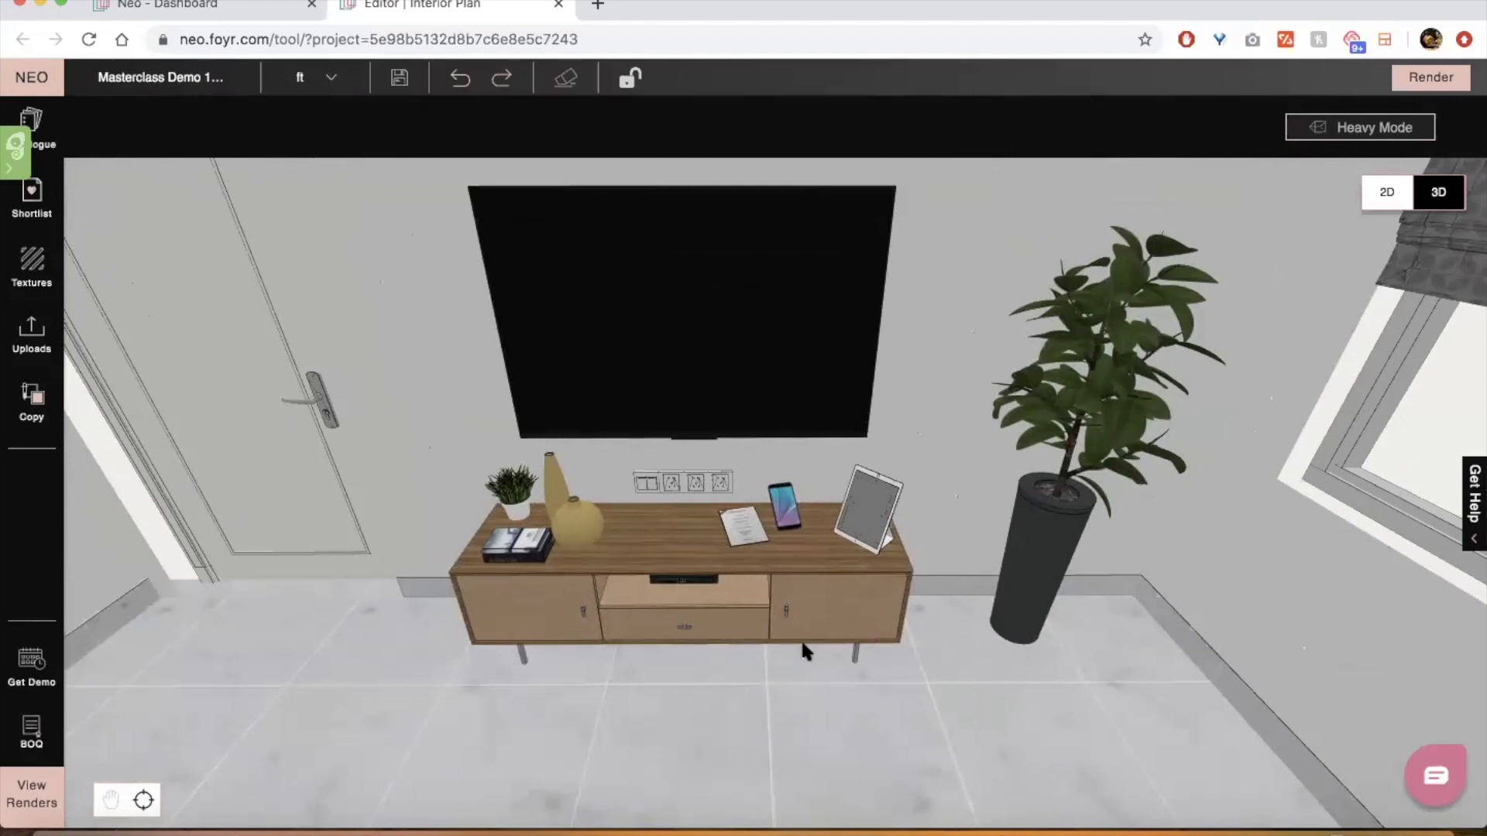
Select the TV unit in the bedroom and find its Simple Tv Unit entry among the uploaded models
click(801, 611)
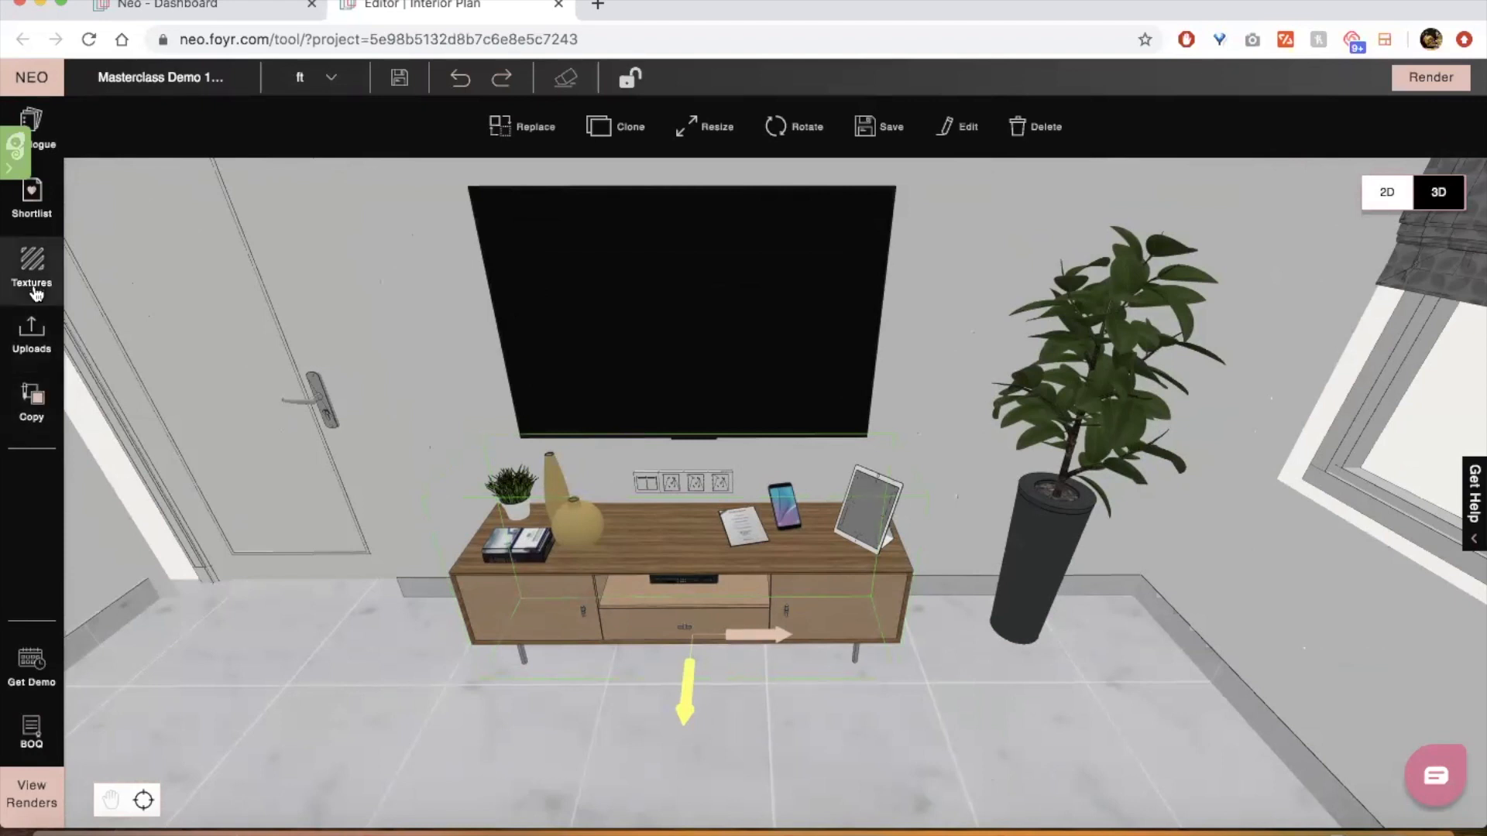
click(33, 337)
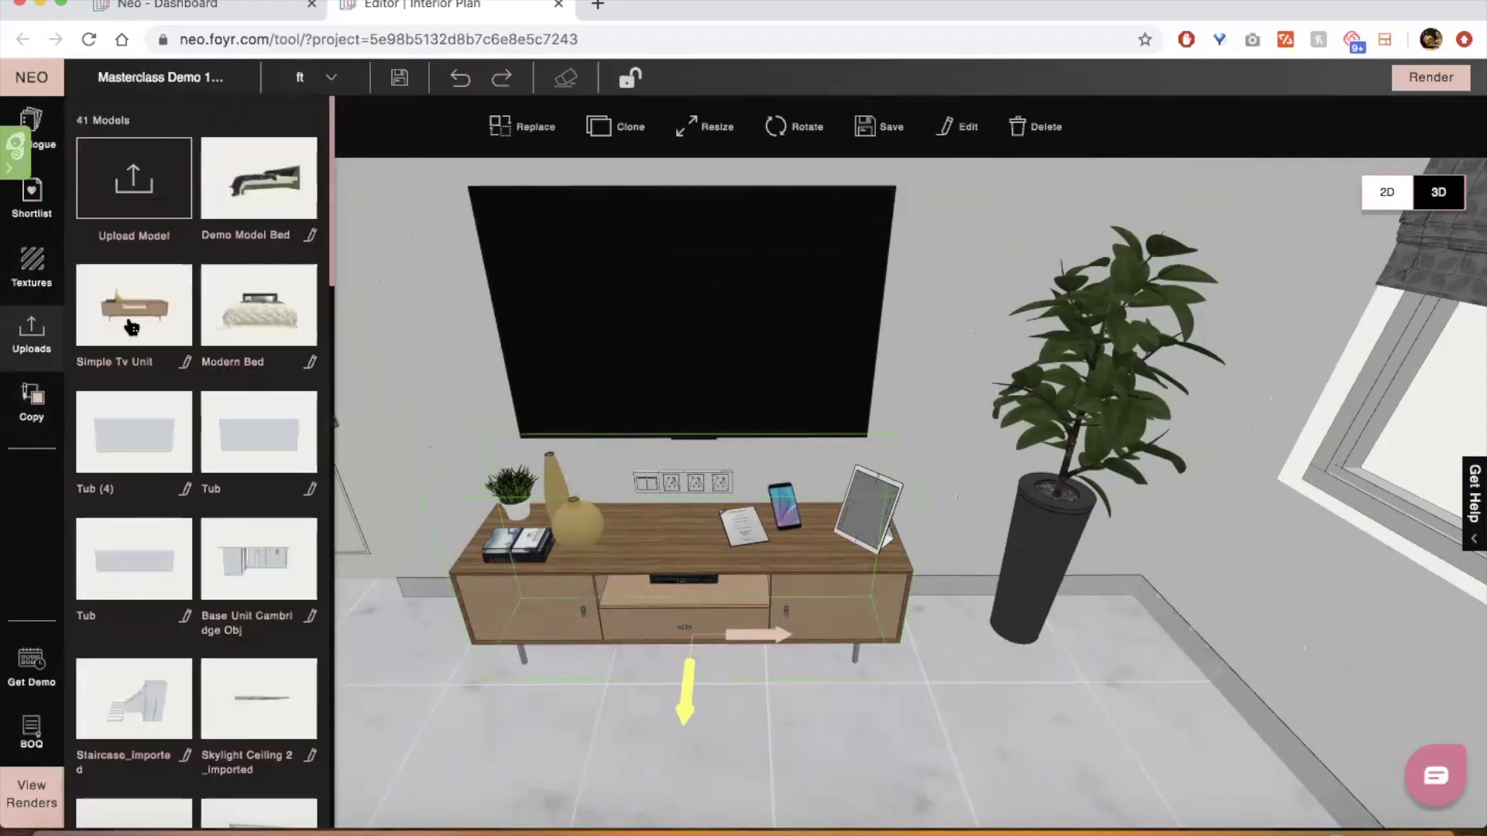
click(401, 379)
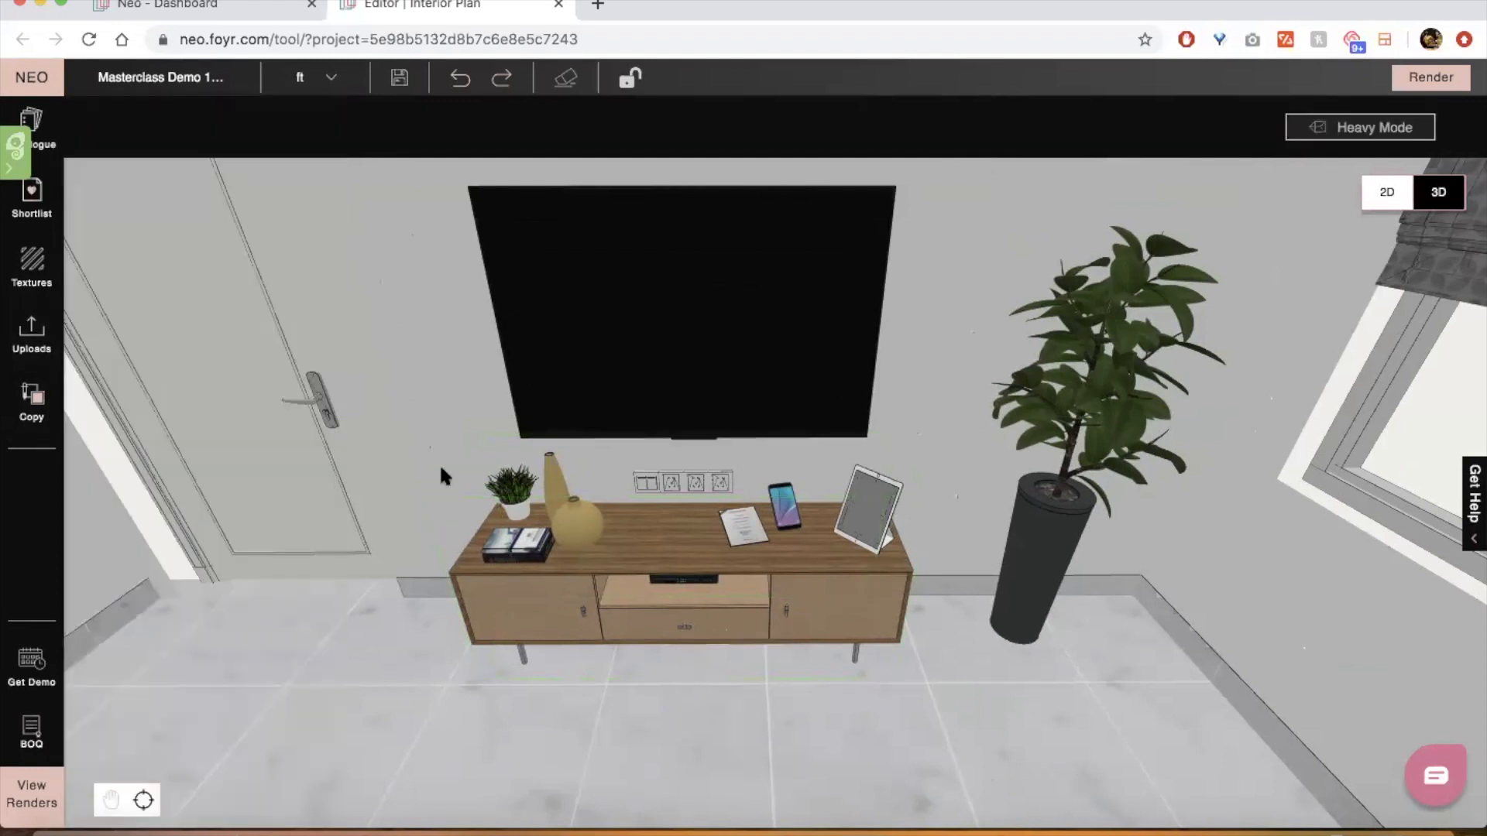
Shift the phone and paper card slightly towards the vases on top of the TV unit
scroll(487, 669, up, 2)
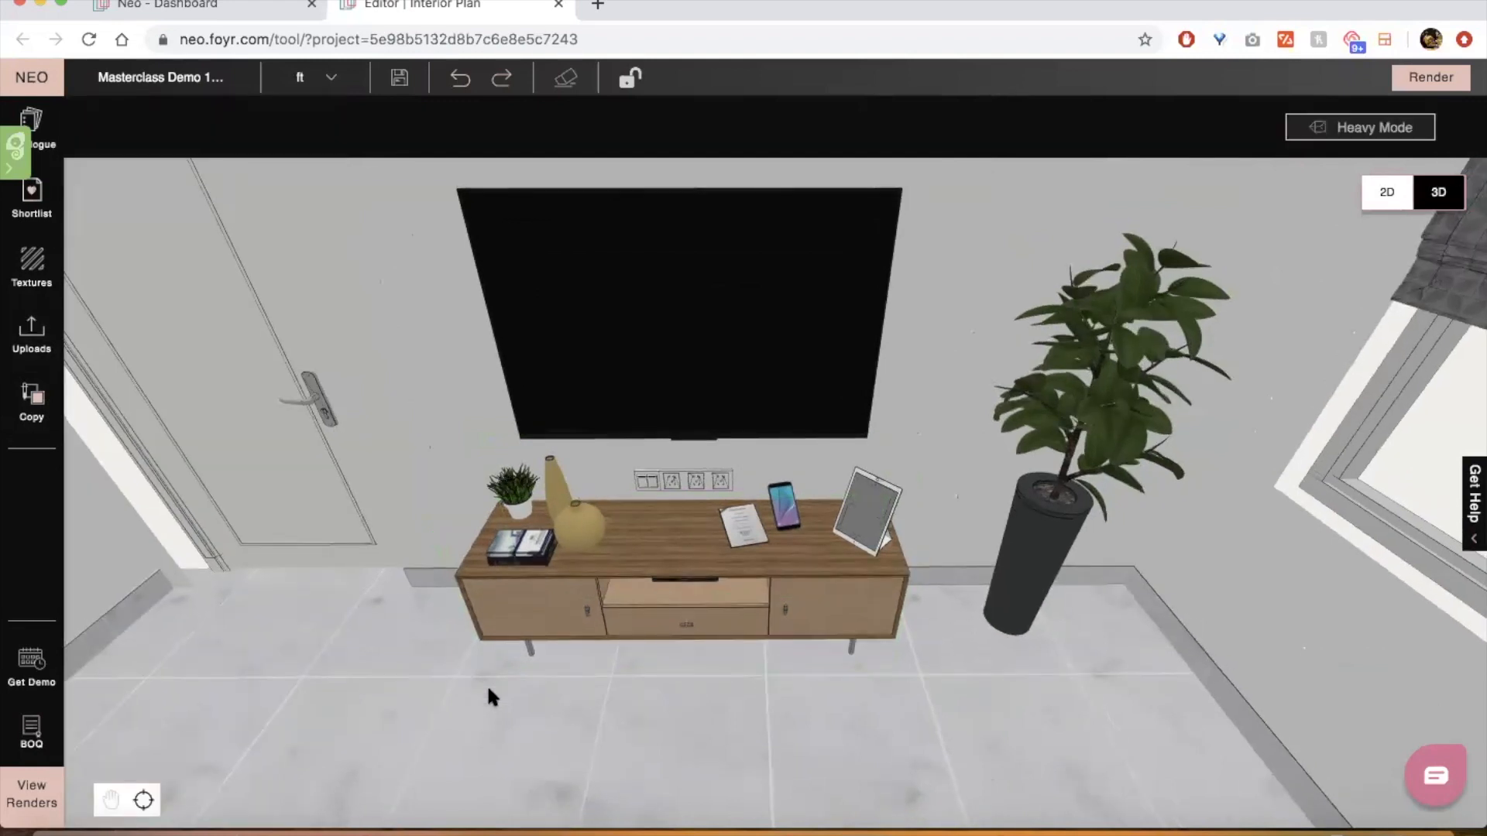
scroll(487, 684, up, 2)
click(745, 535)
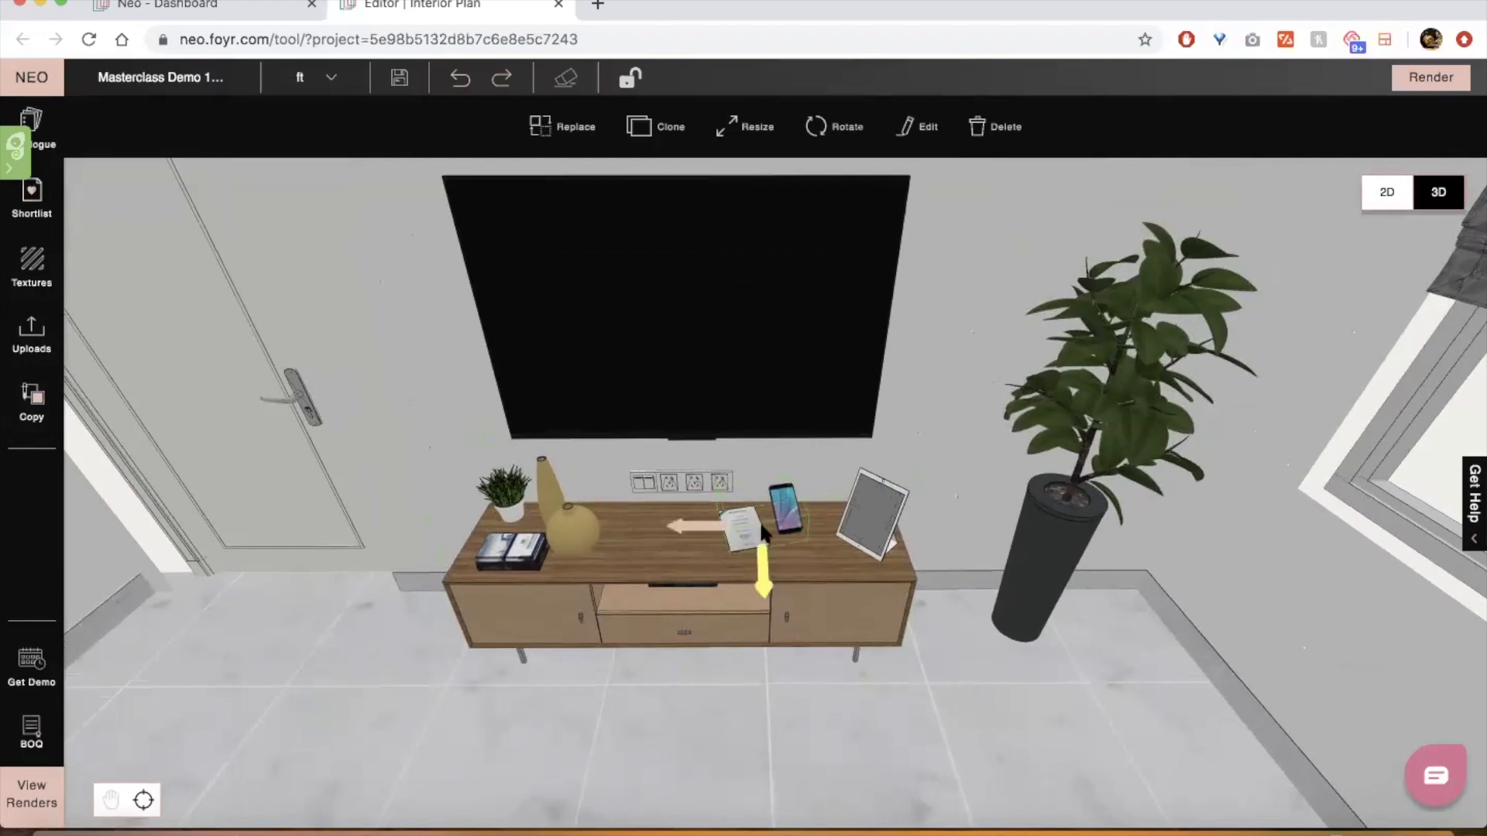
mouse_move(783, 507)
mouse_down()
mouse_move(742, 533)
mouse_move(736, 724)
mouse_move(769, 520)
mouse_up()
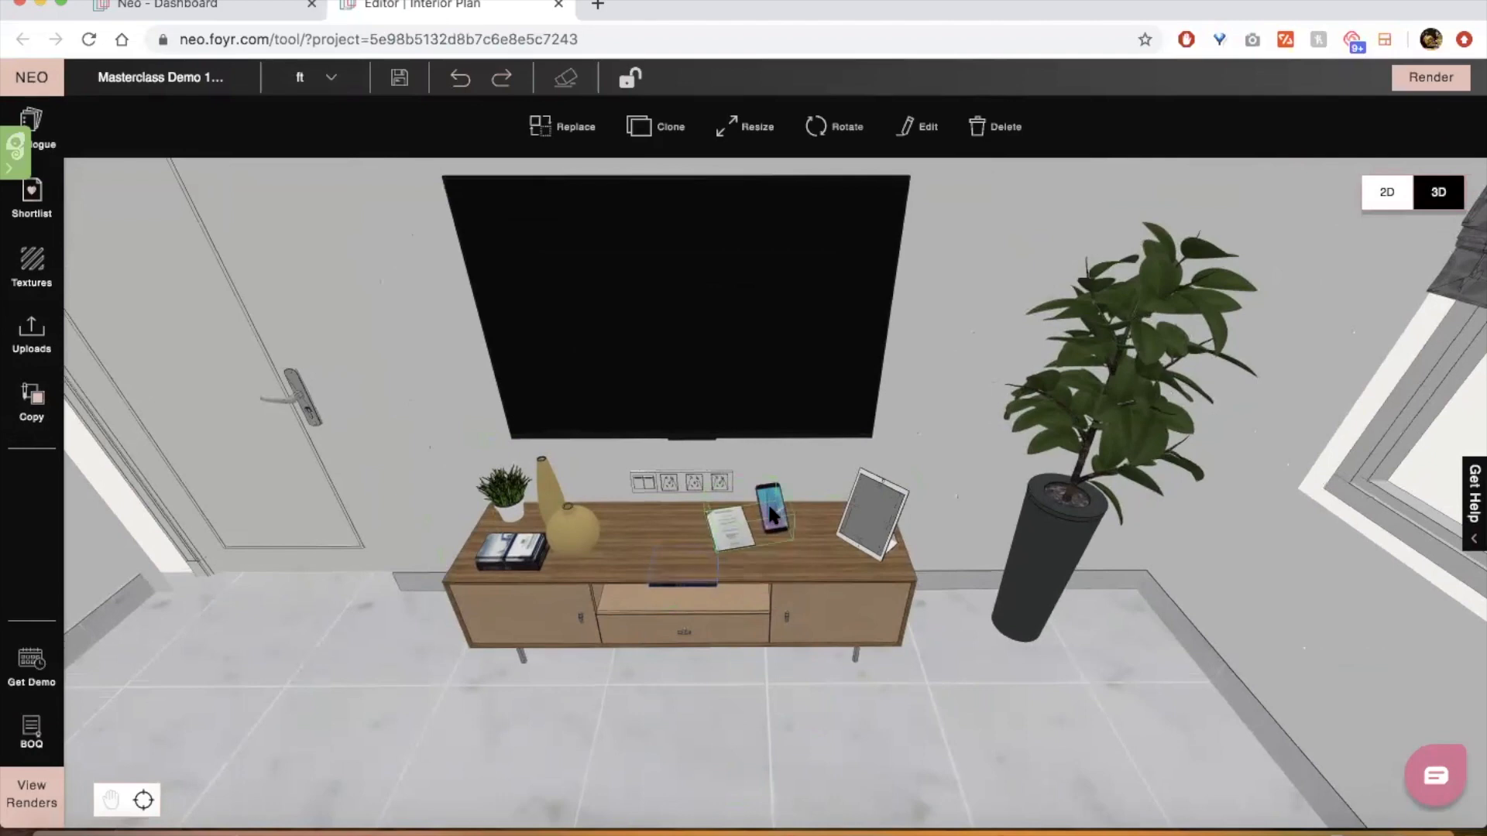
Examine how the phone with paper card and the TV unit are selected as objects along the TV wall
click(772, 513)
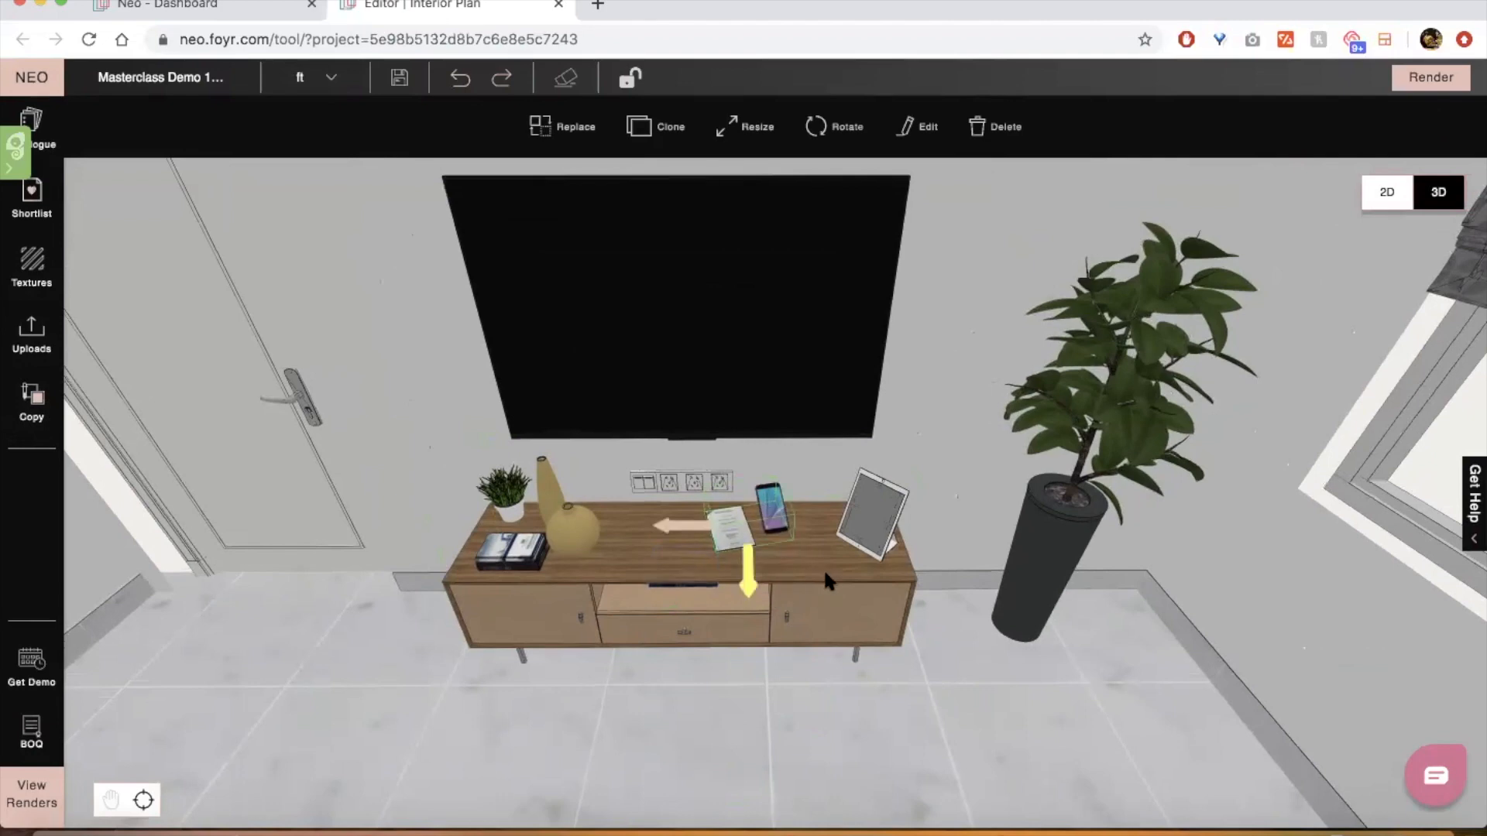
click(774, 685)
mouse_move(774, 684)
mouse_down()
mouse_move(838, 686)
mouse_move(772, 671)
mouse_up()
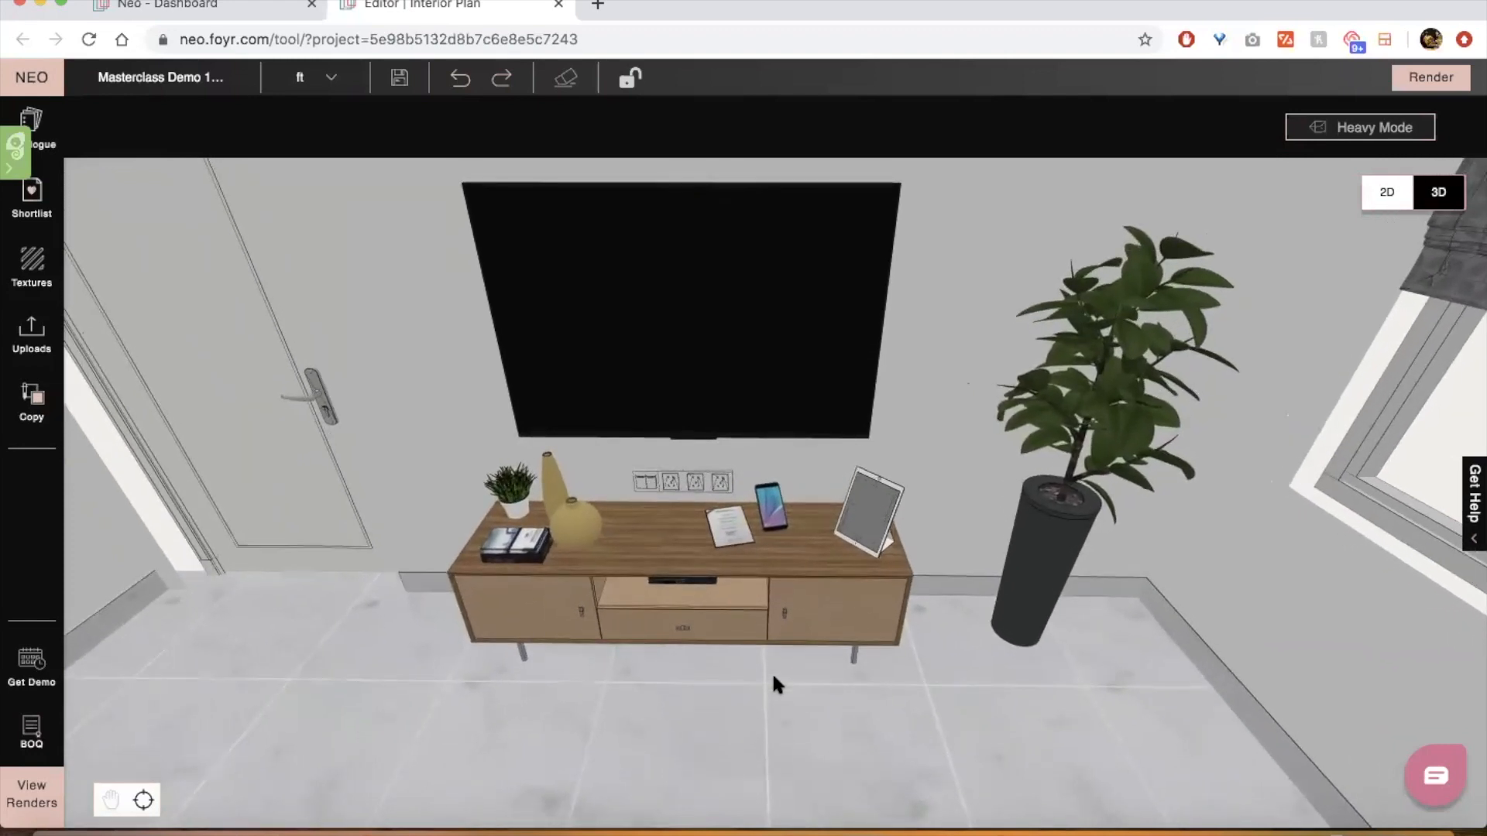
click(779, 604)
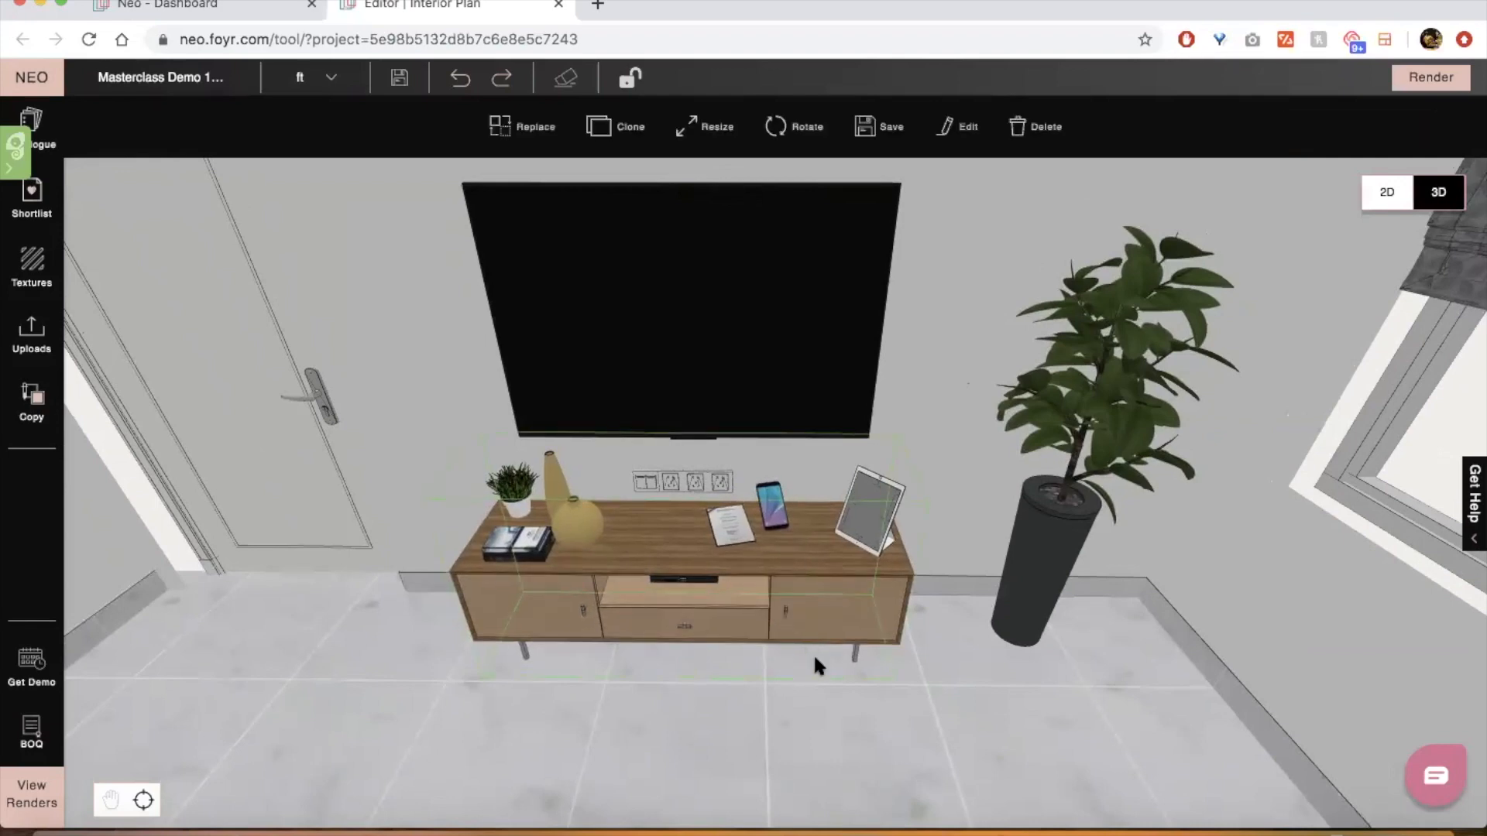
scroll(813, 653, up, 5)
drag(775, 718, 685, 546)
scroll(714, 576, up, 2)
click(803, 711)
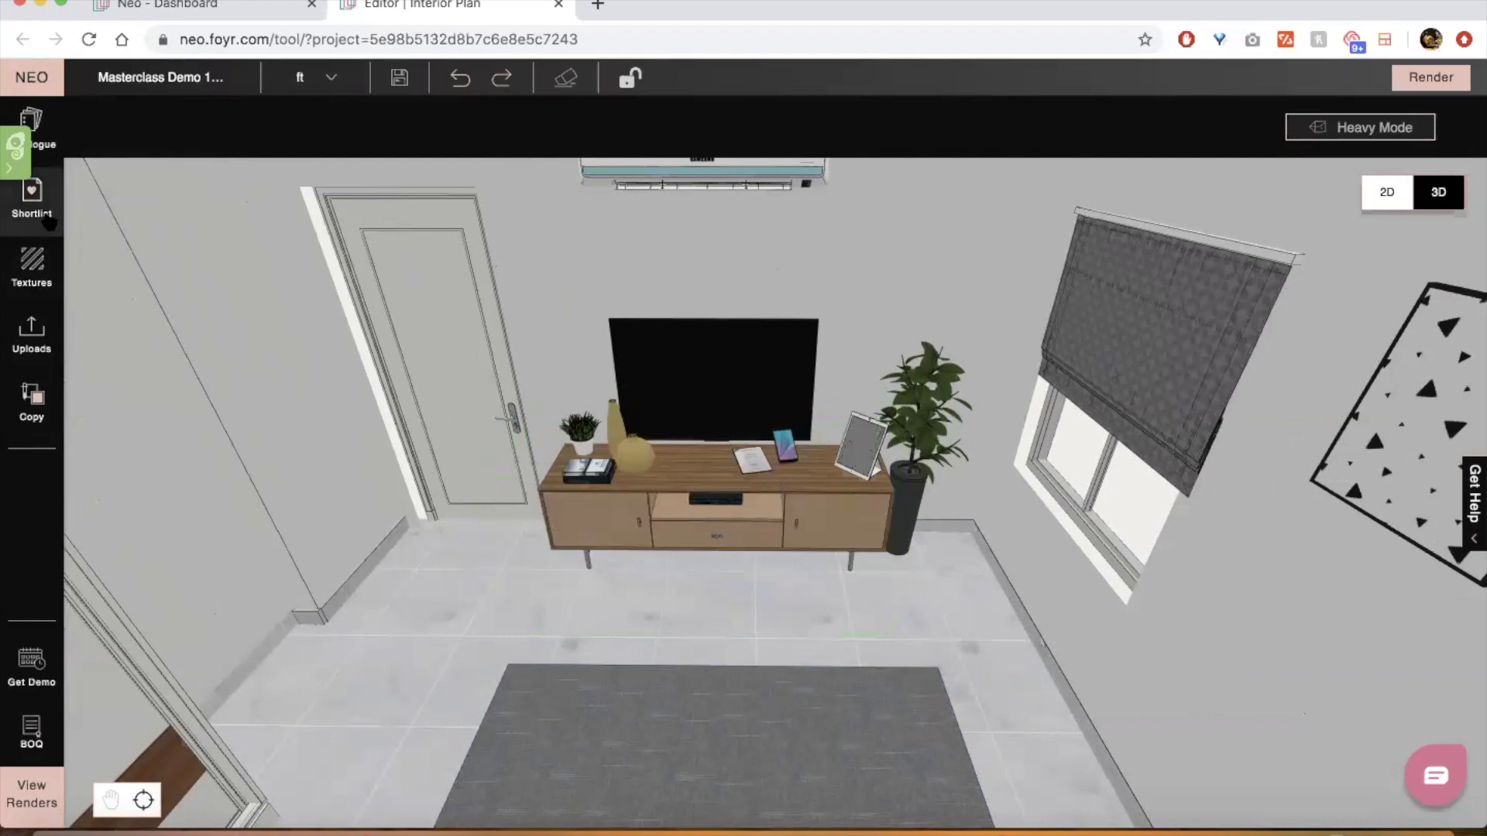
Place a Tablet With Case from the shortlisted products on top of the TV unit, between the vases and the paper card
click(48, 222)
scroll(246, 529, down, 1)
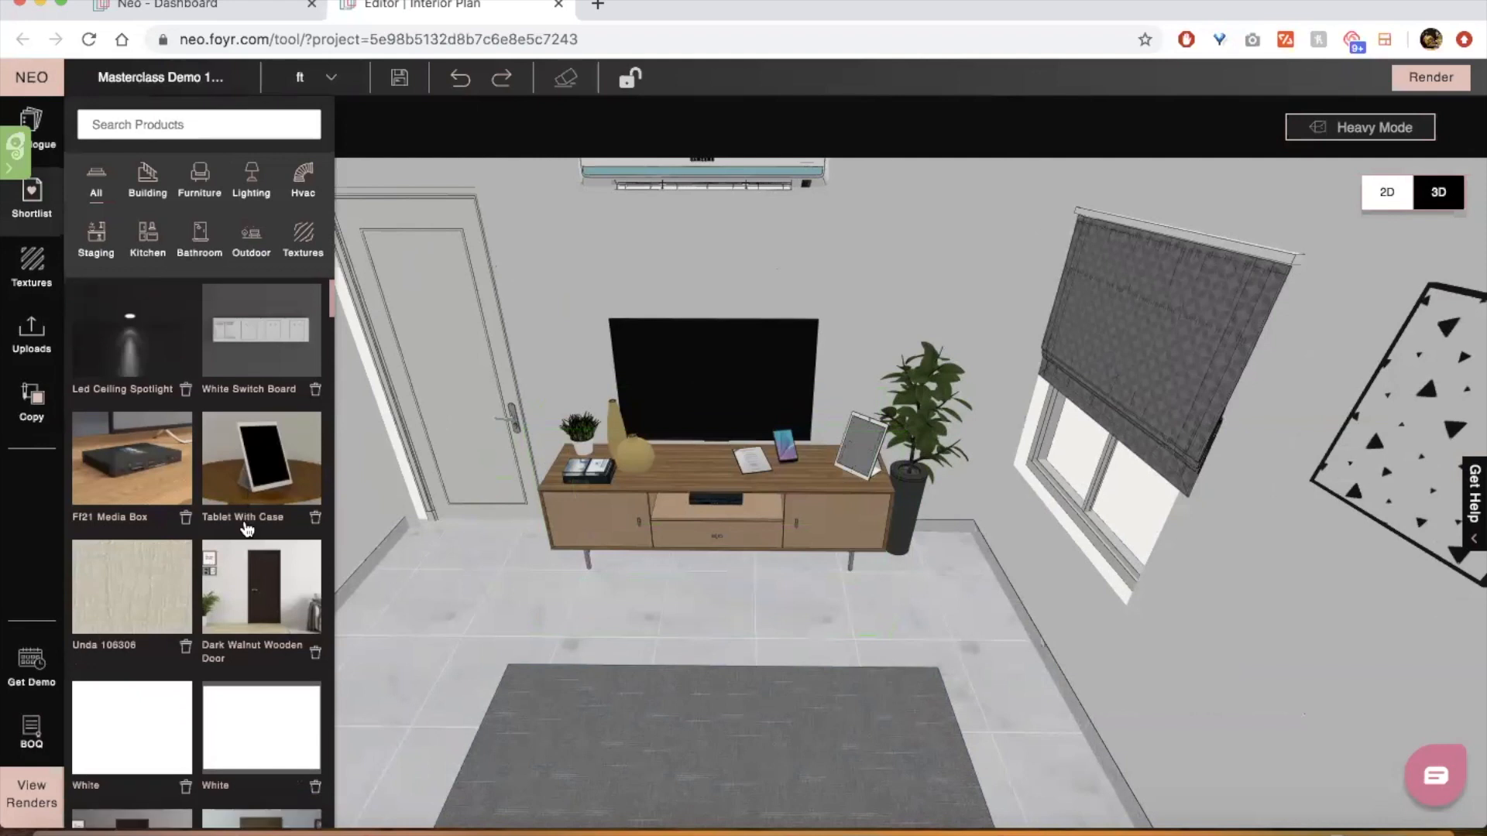
drag(314, 477, 697, 478)
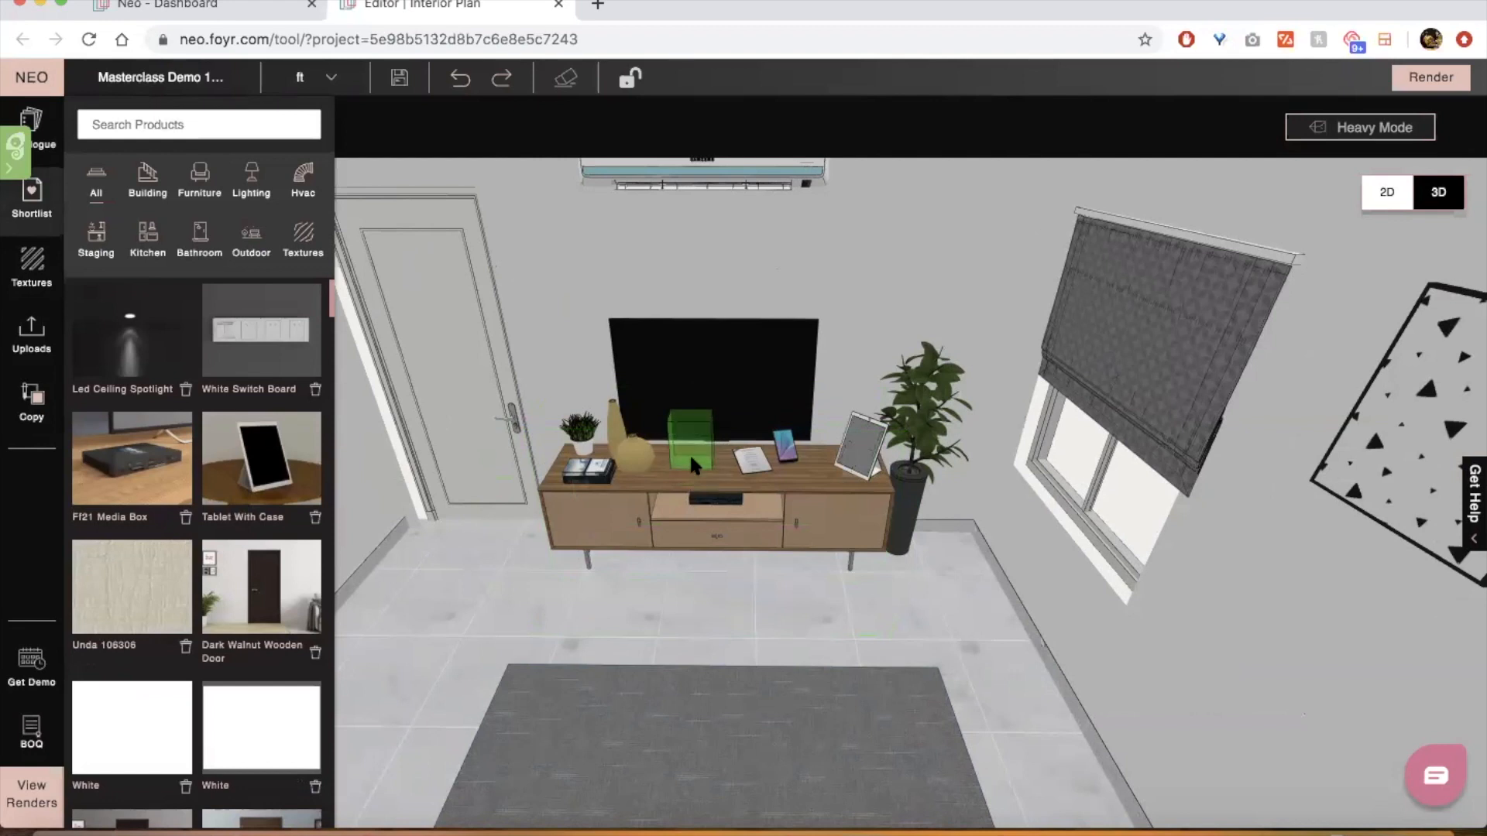
drag(691, 459, 691, 458)
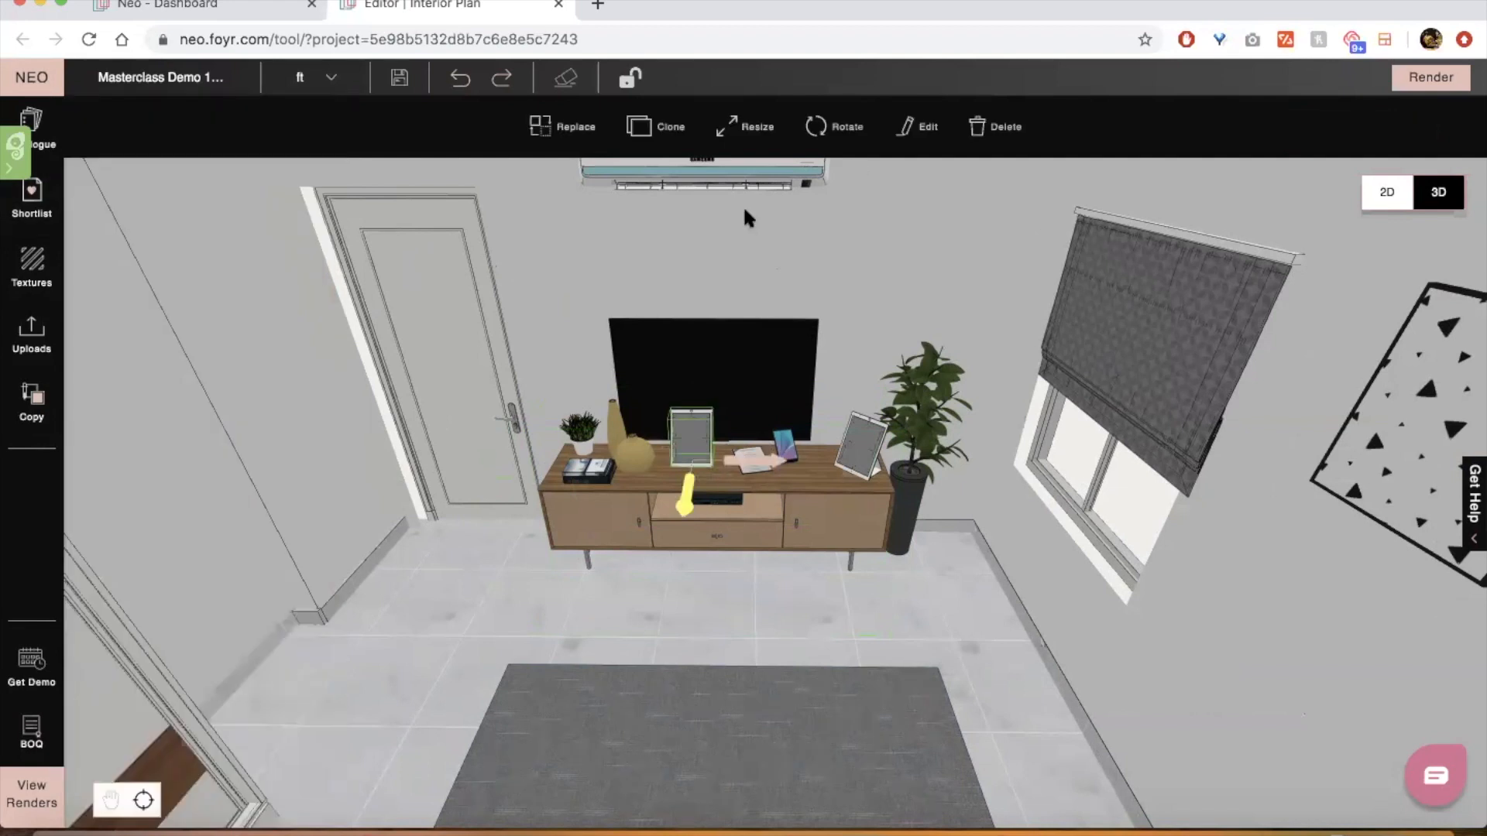
Rotate the newly placed tablet so that it stands at an angle on the TV unit
click(850, 137)
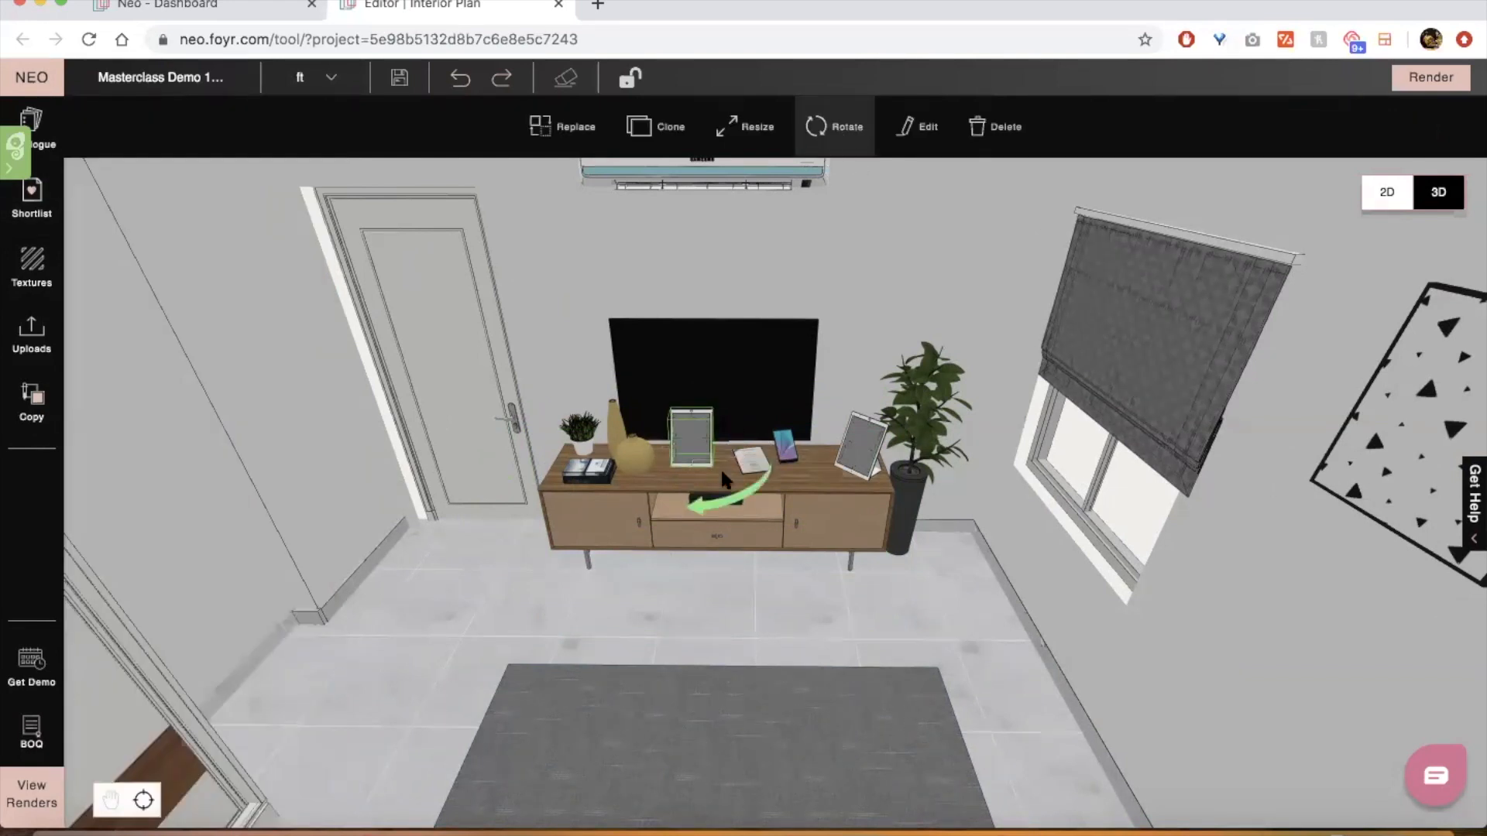
drag(737, 488, 686, 619)
scroll(686, 620, up, 3)
click(691, 631)
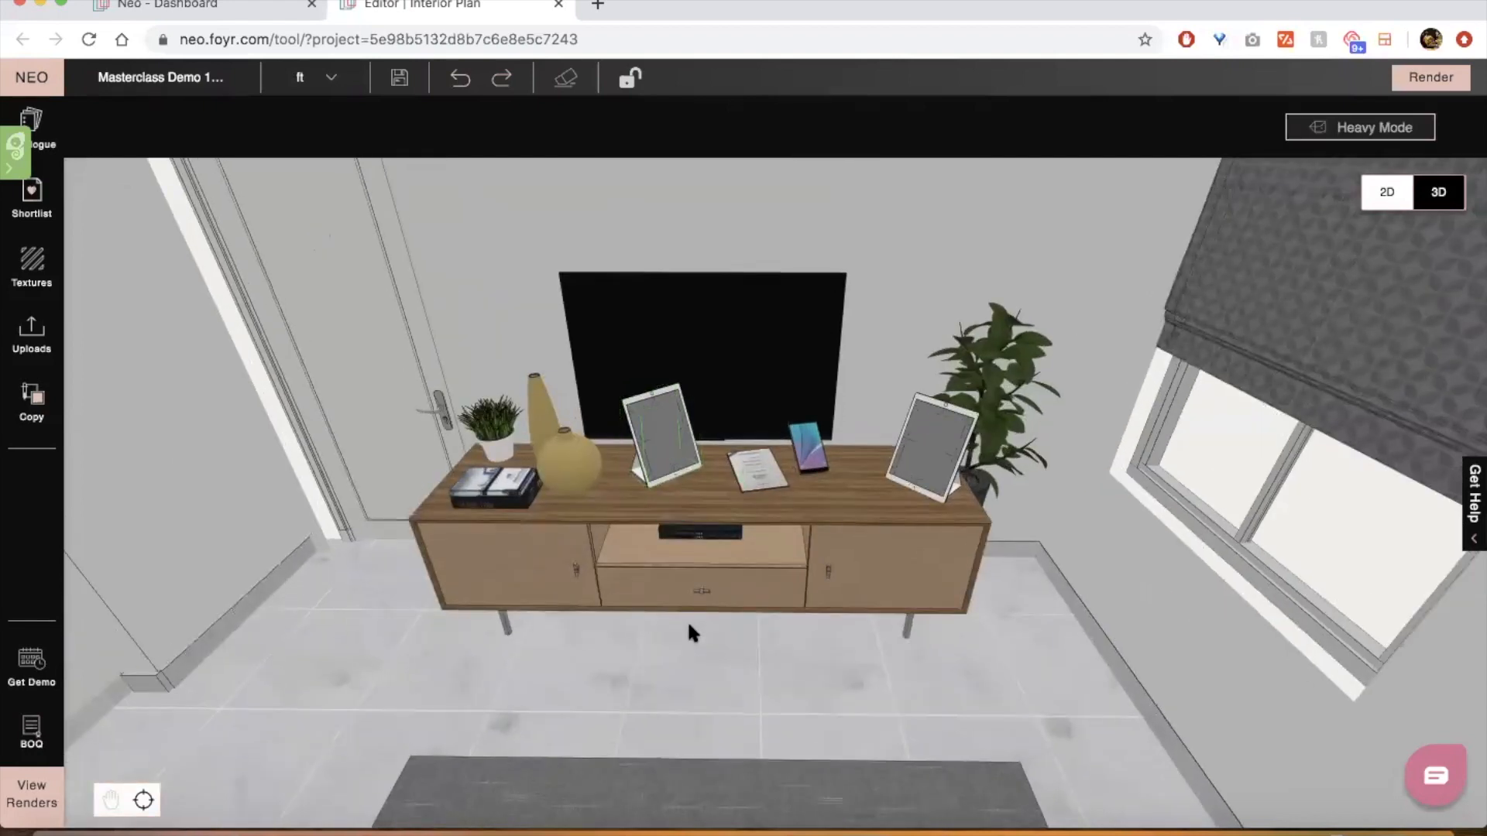
Delete the tablet standing beside the vases on the TV unit
click(676, 439)
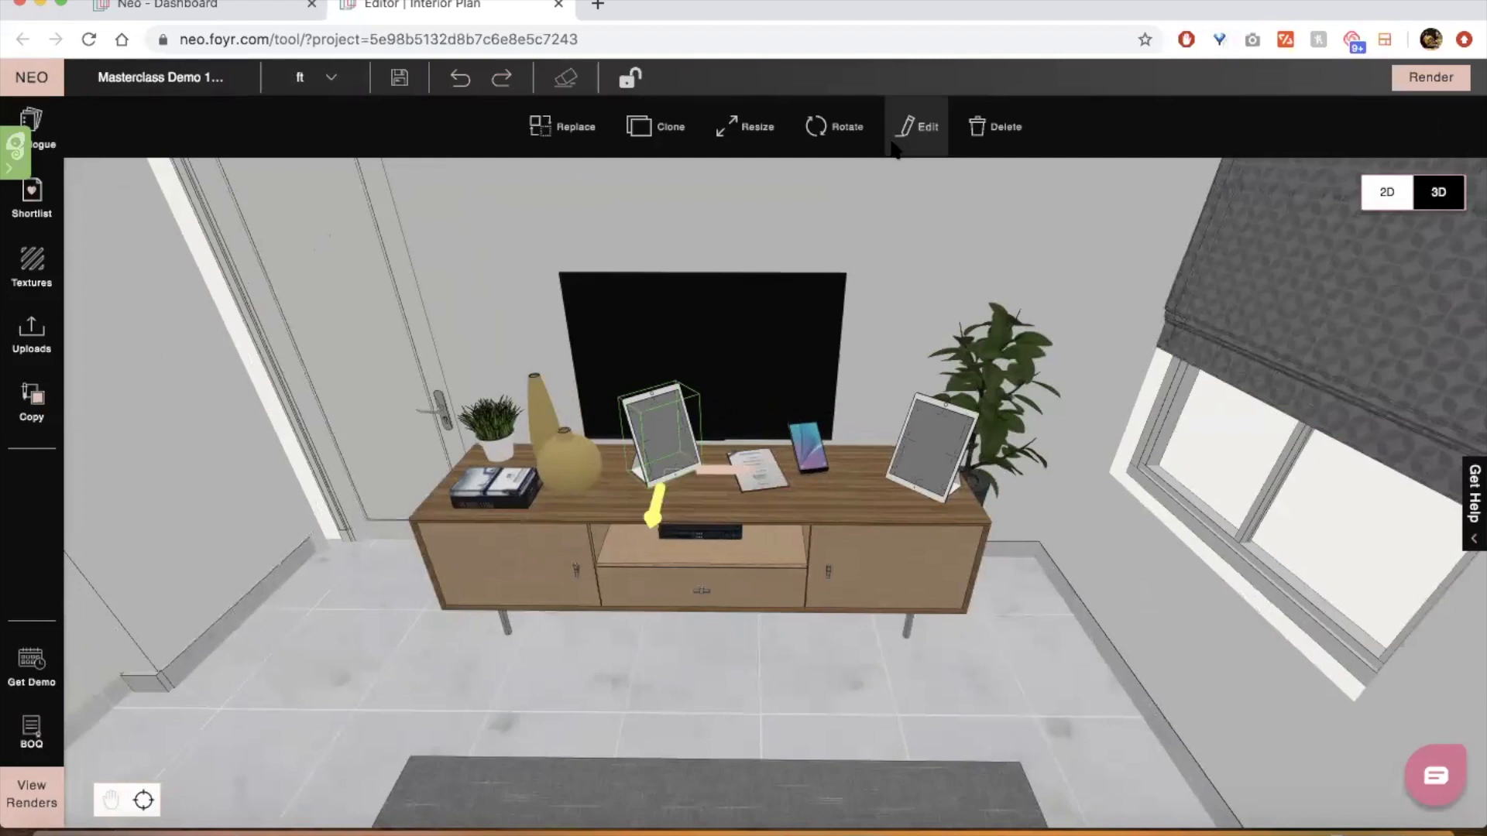
click(989, 129)
scroll(916, 275, down, 1)
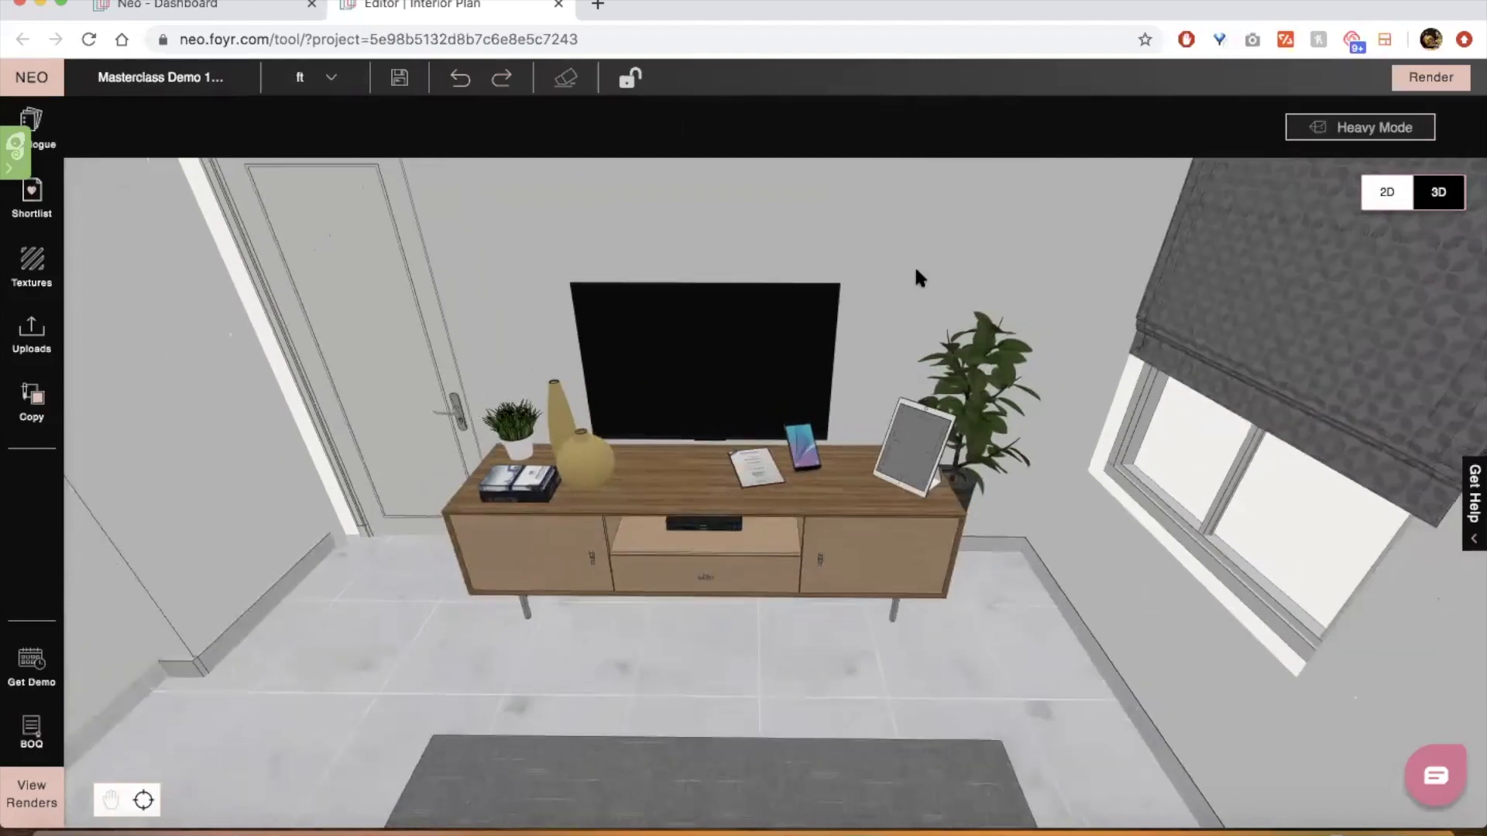
scroll(1056, 403, down, 1)
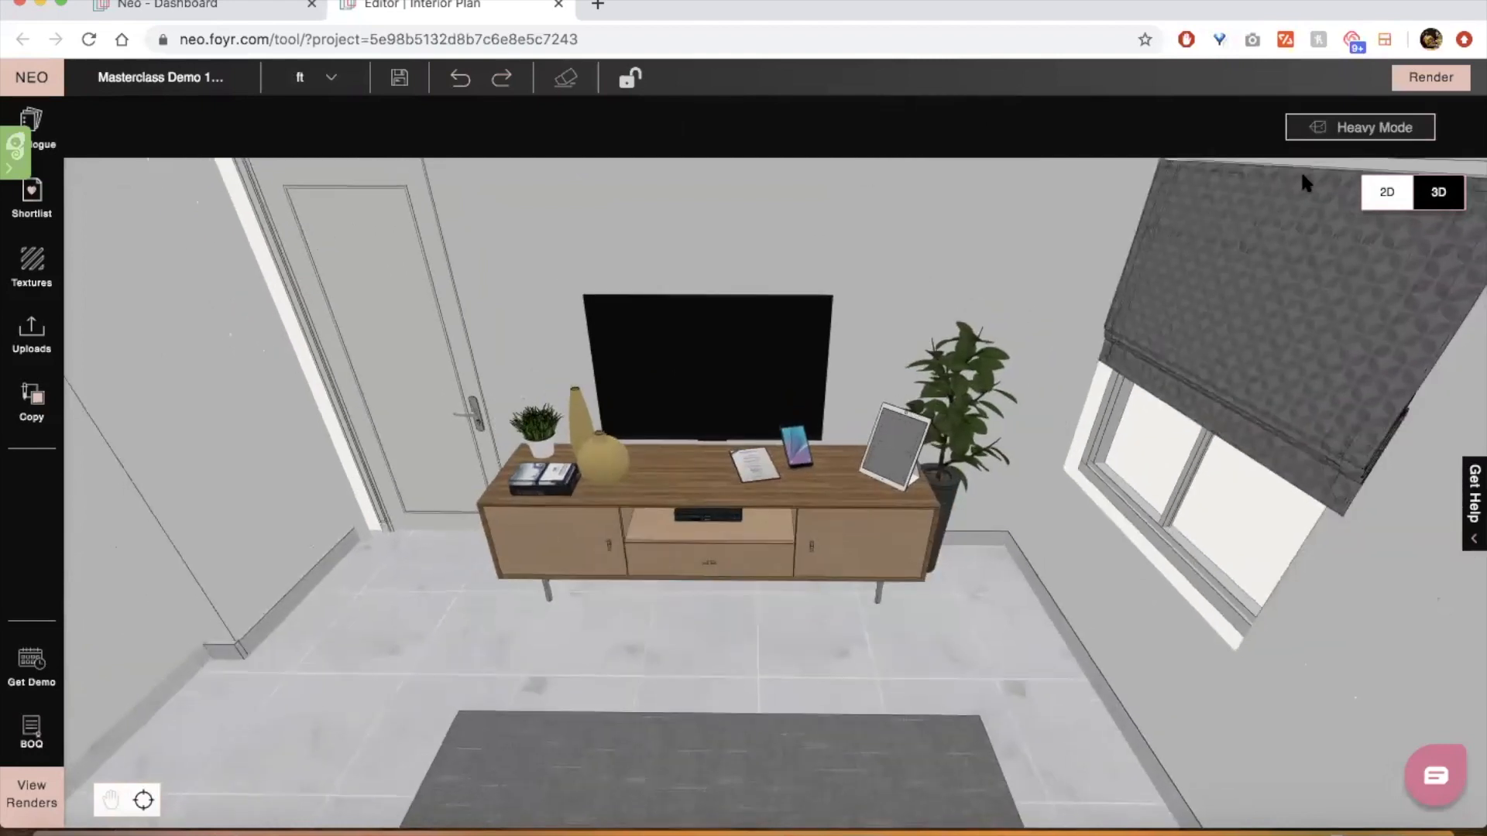
Enter the render setup and turn the camera around outside the room until it faces the bed wall
click(1439, 78)
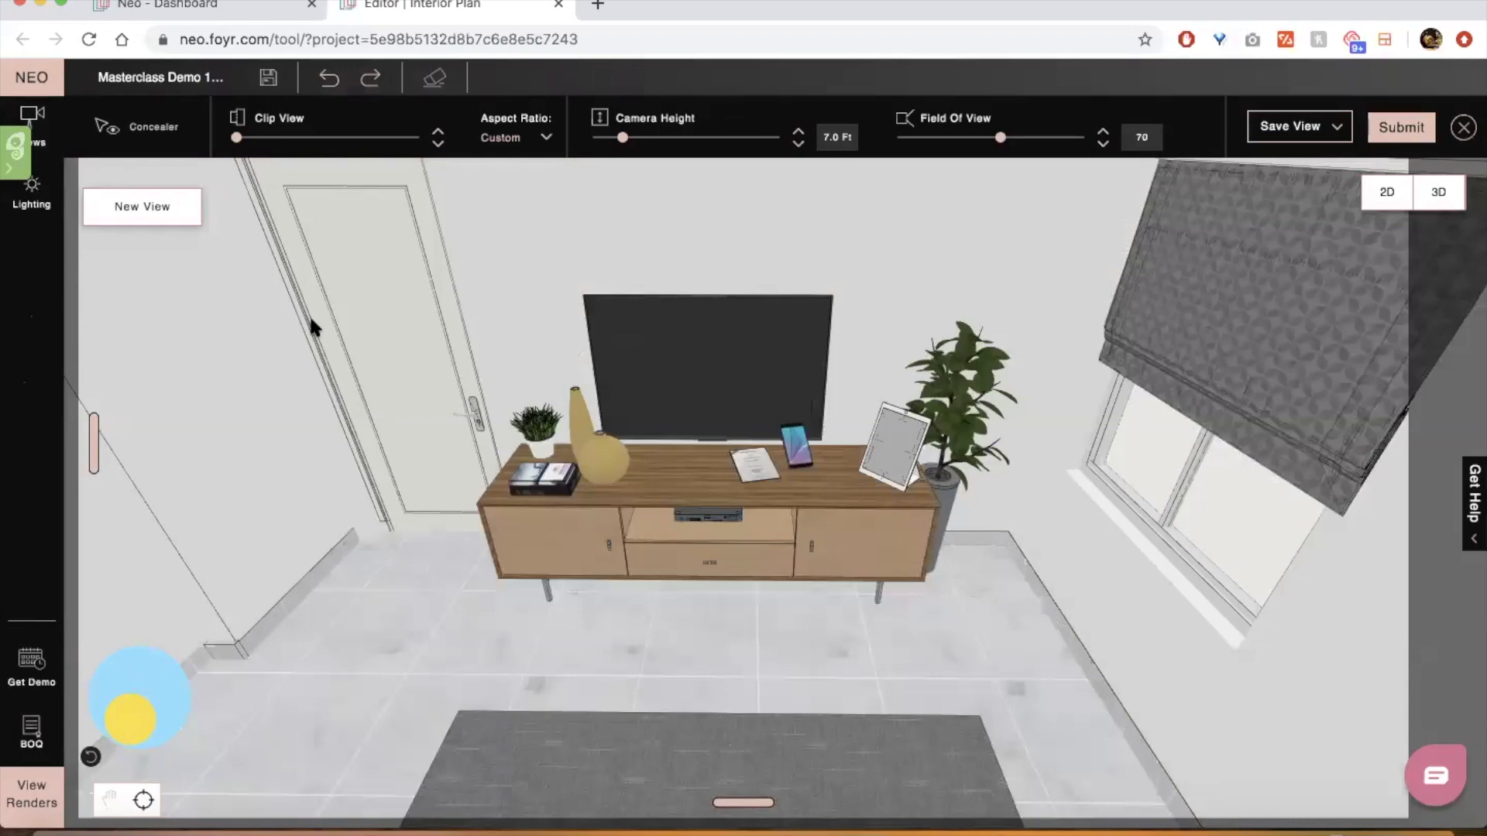
scroll(311, 319, up, 2)
scroll(311, 319, down, 3)
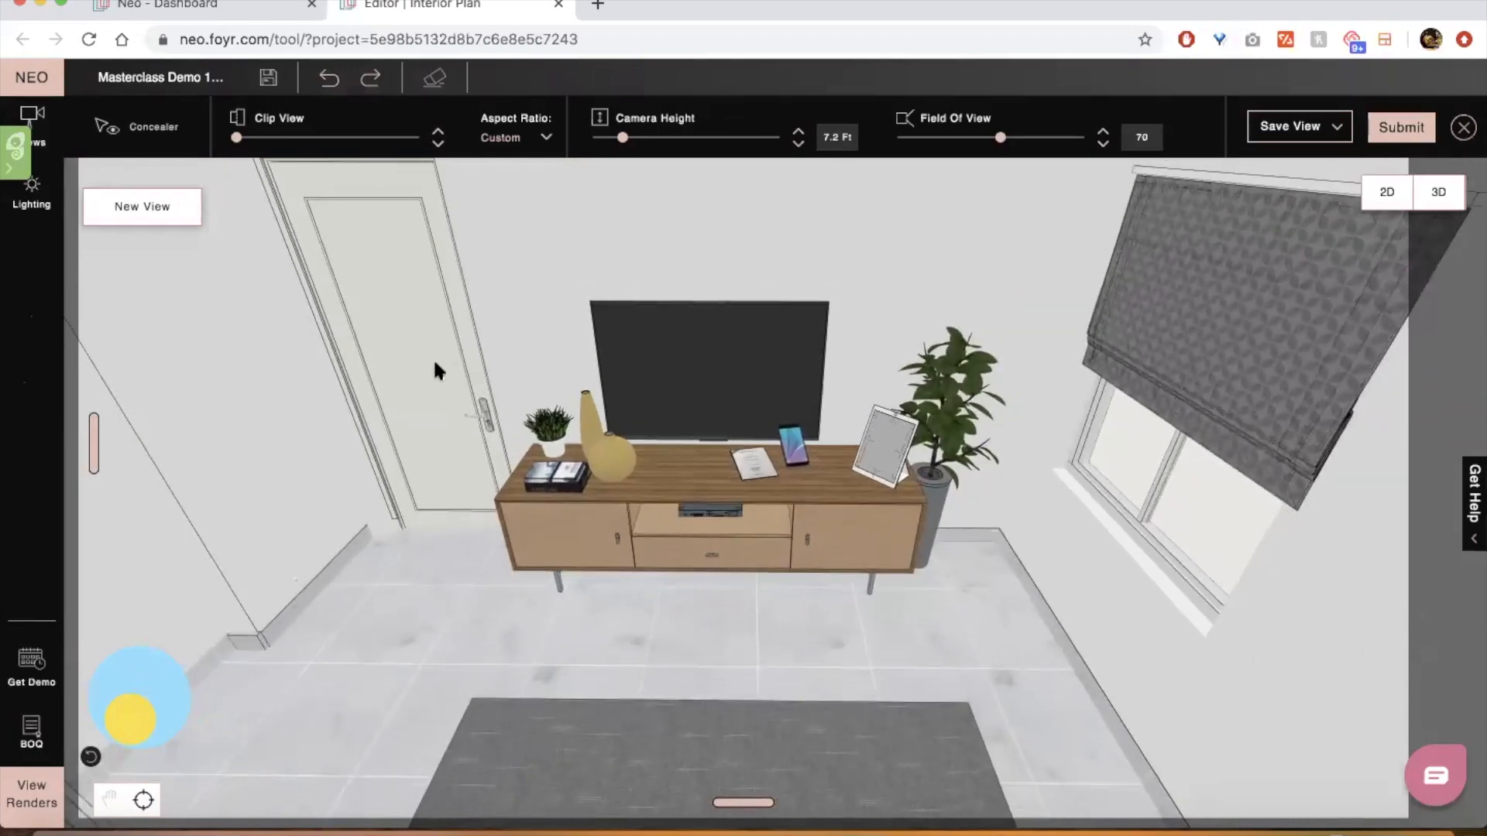
scroll(431, 364, down, 5)
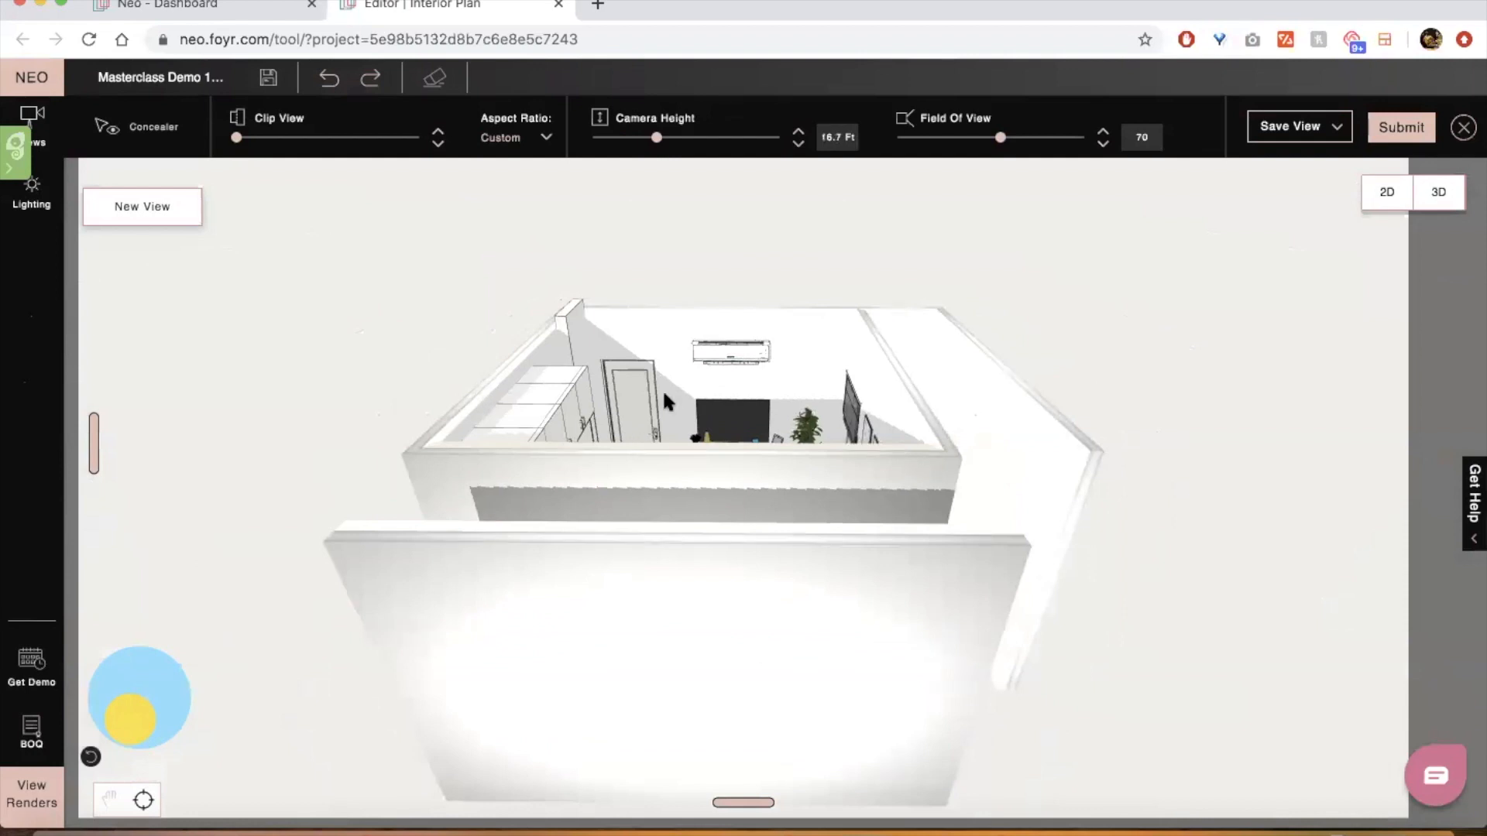
drag(662, 389, 1131, 402)
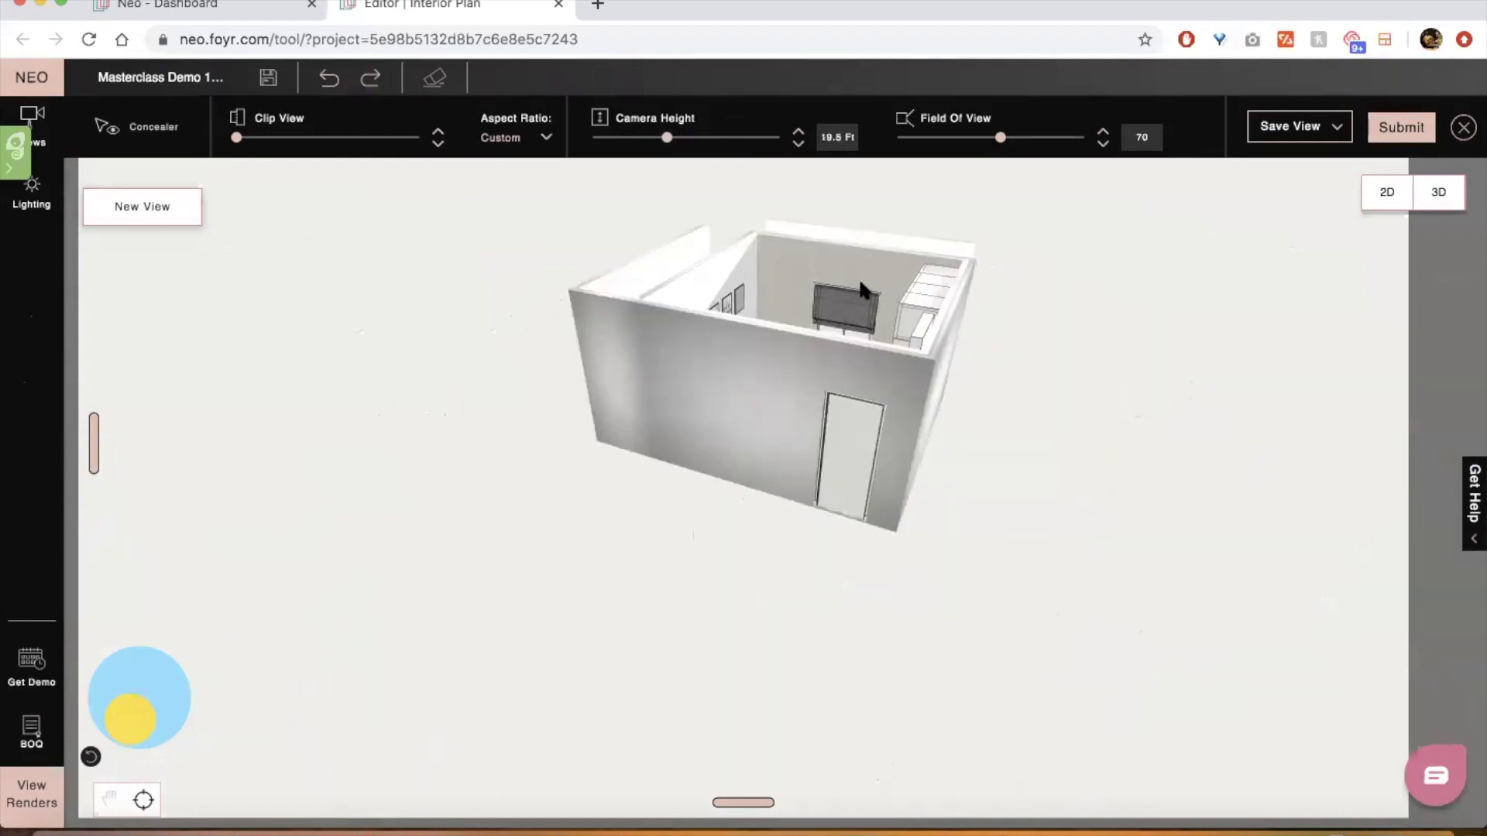
drag(906, 304, 896, 327)
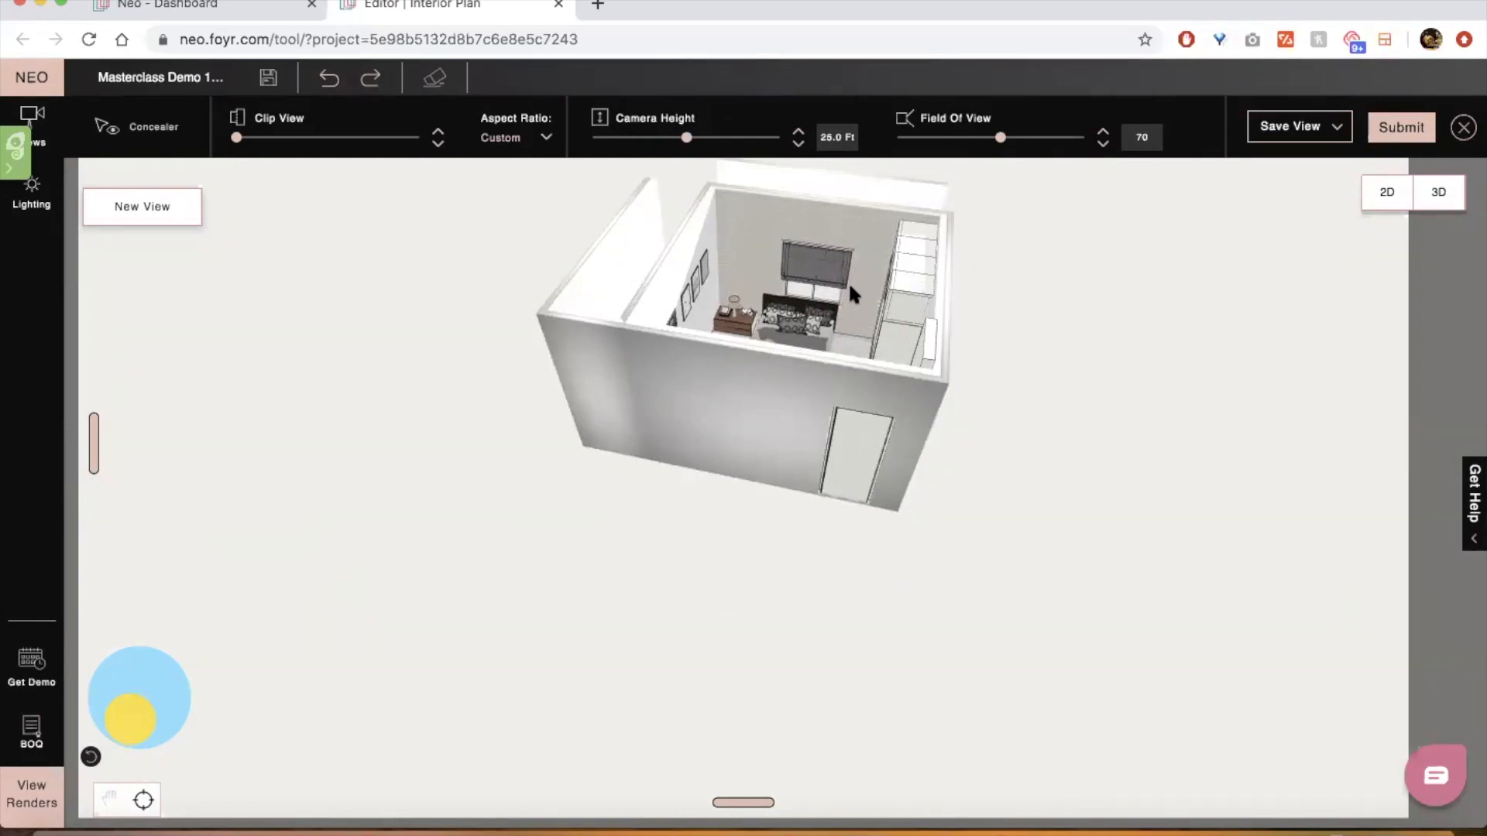
scroll(849, 288, up, 10)
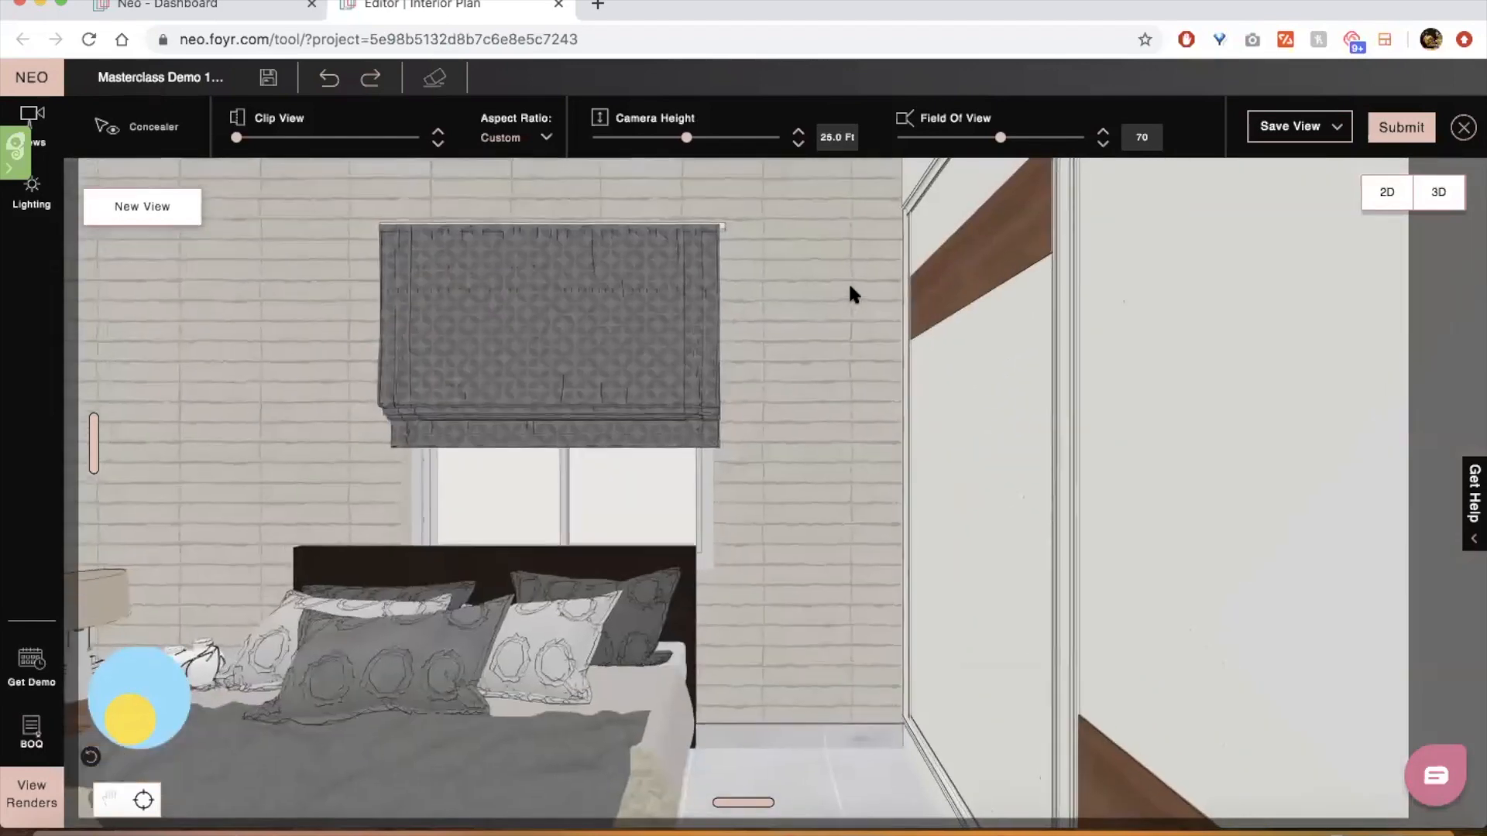
drag(850, 286, 910, 453)
scroll(910, 455, down, 5)
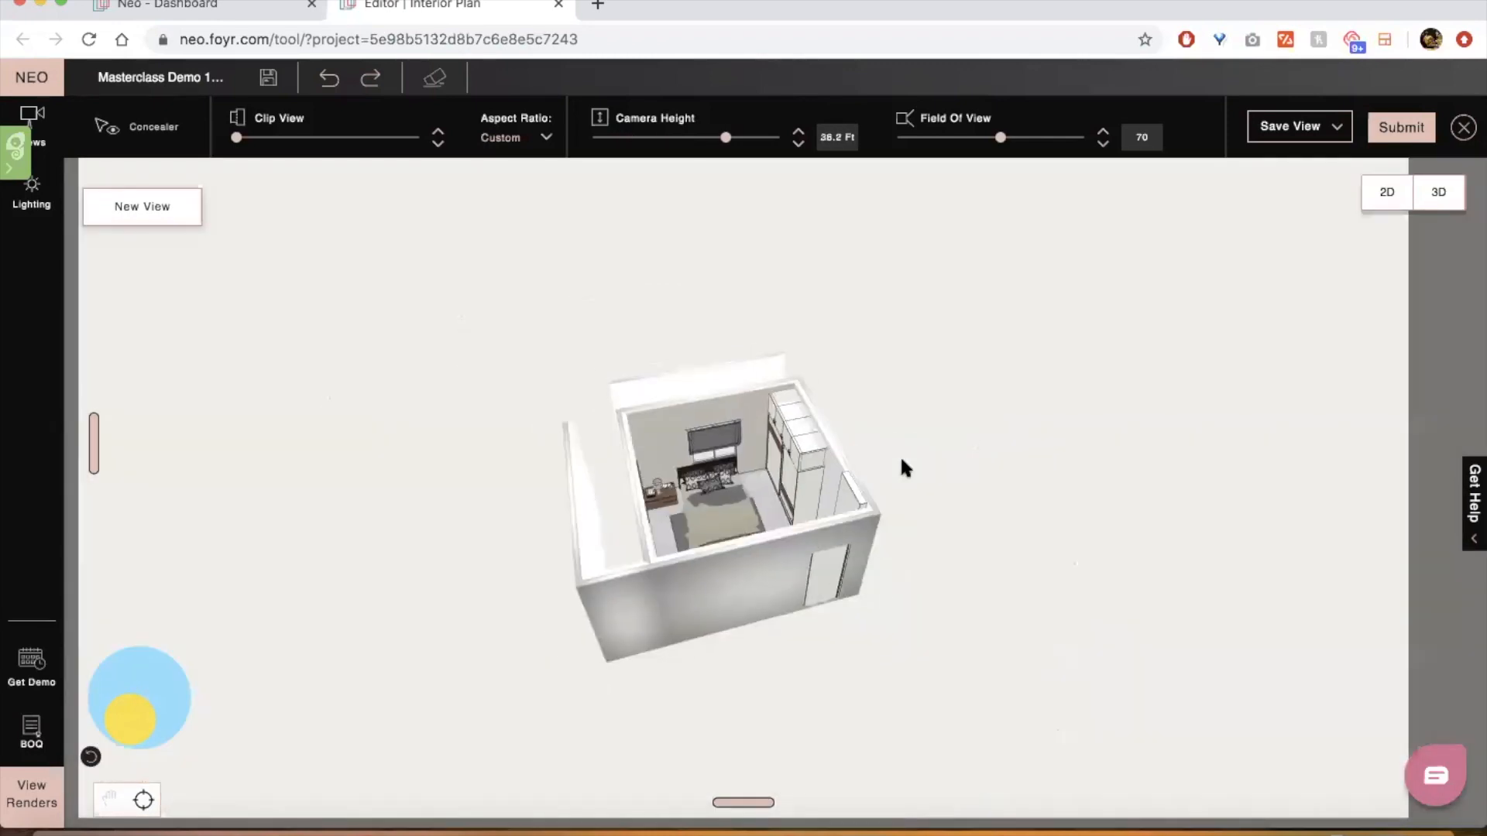
double_click(756, 569)
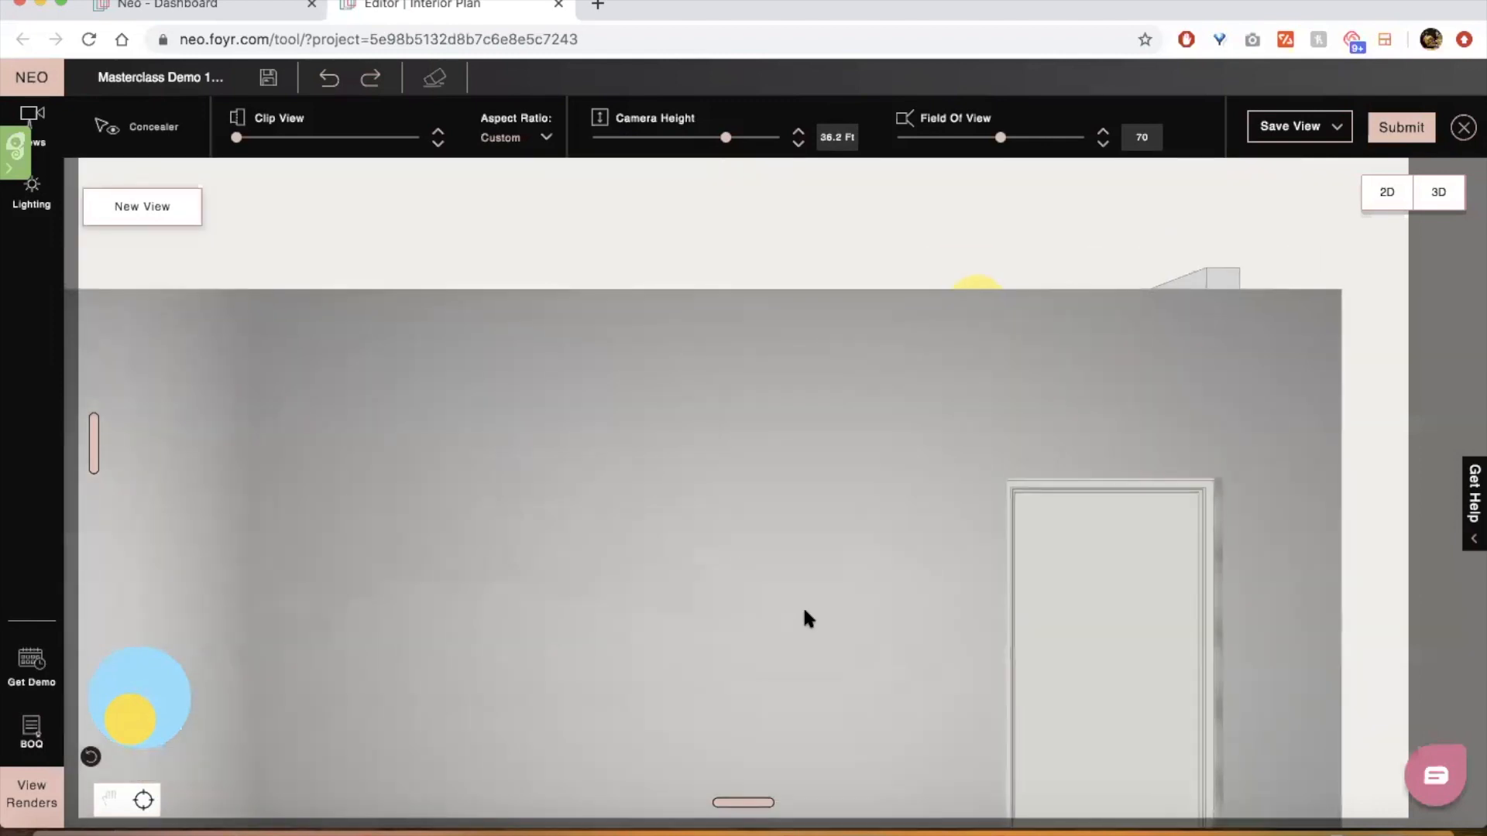
drag(803, 612, 871, 672)
scroll(843, 577, up, 1)
scroll(844, 577, down, 2)
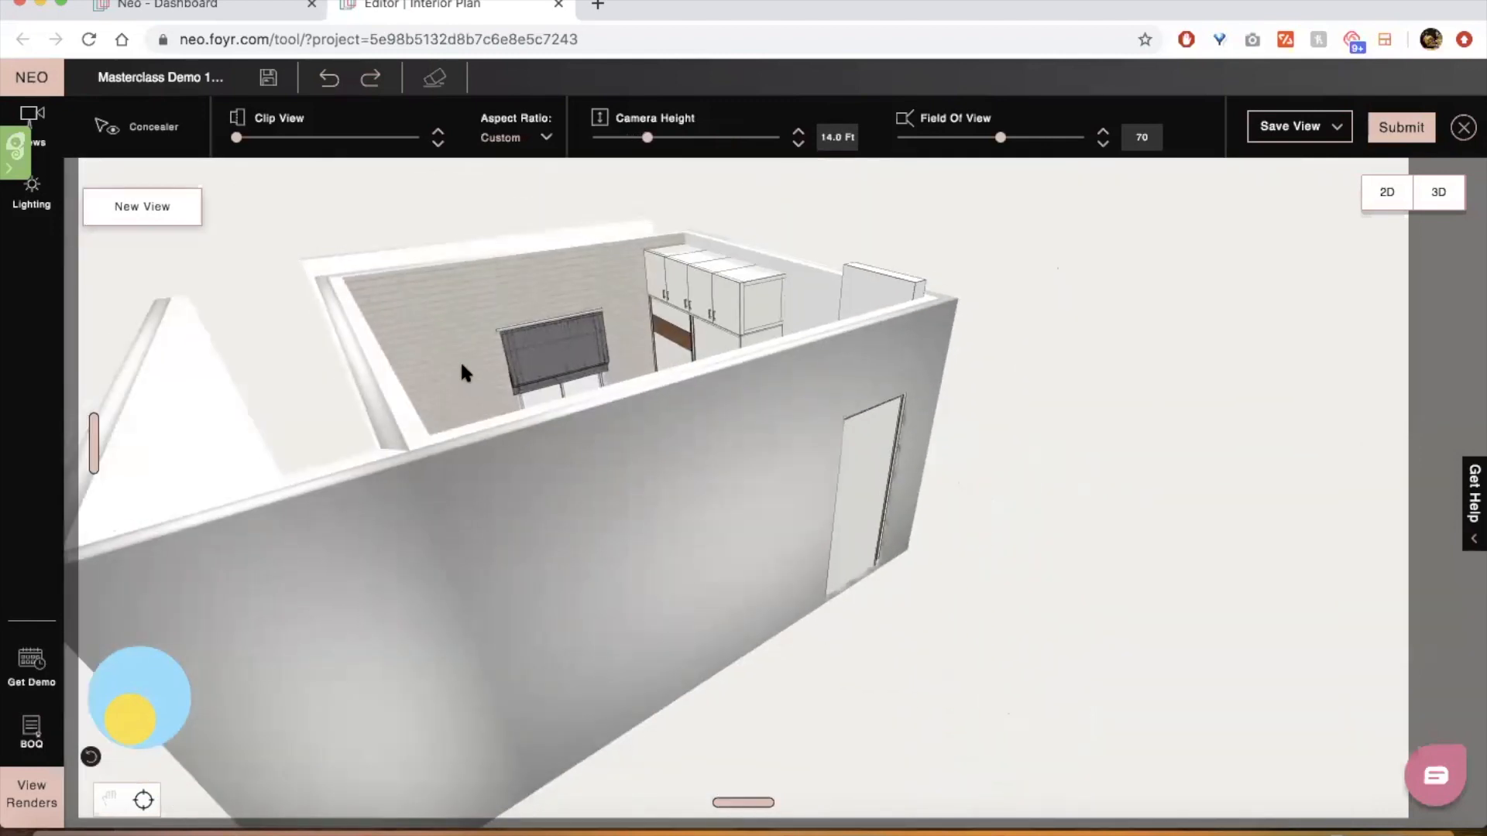
drag(615, 410, 463, 310)
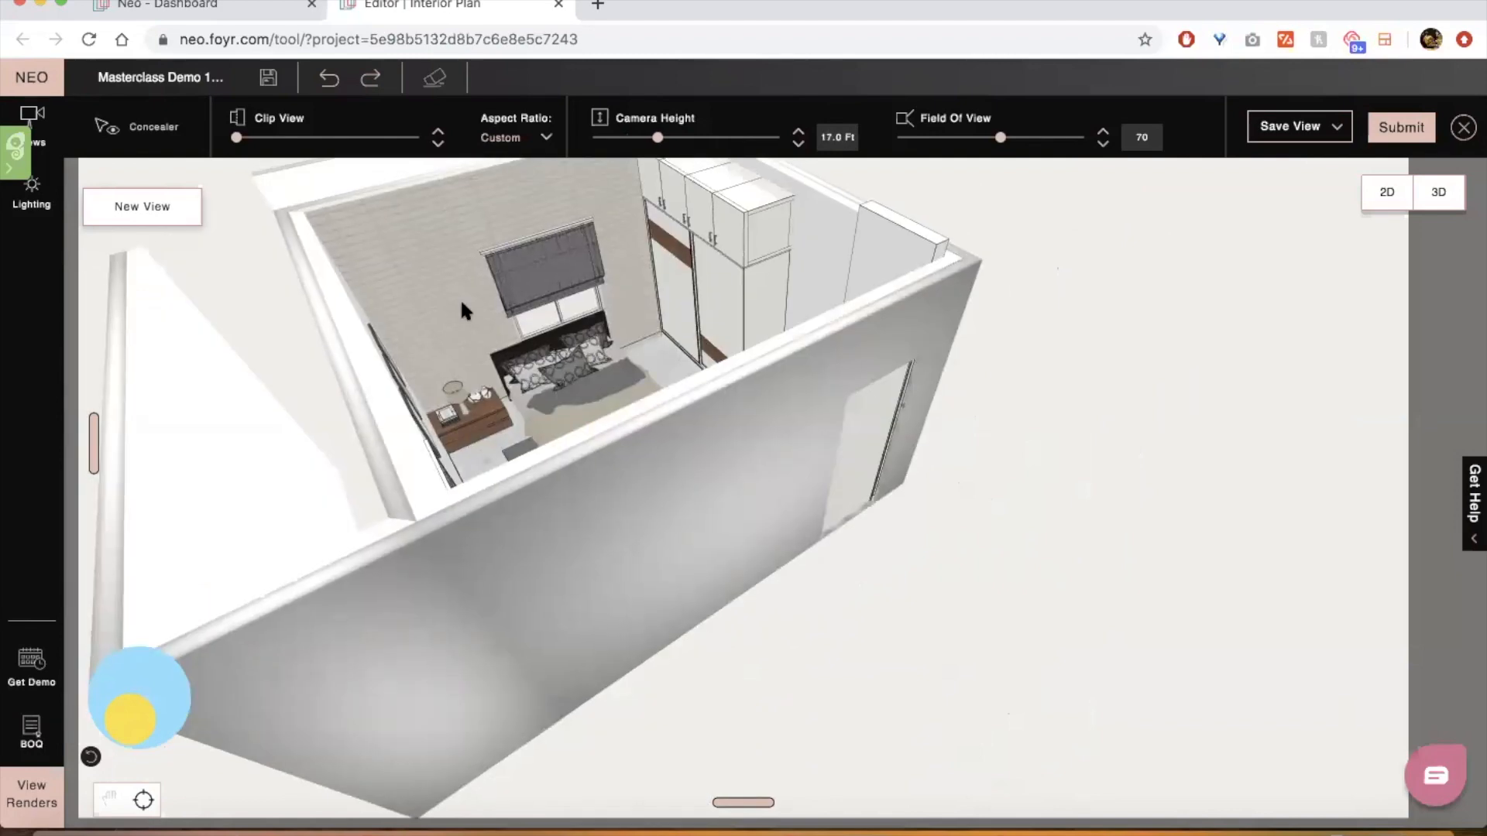
Aim the camera straight at the bed wall and back it out behind the TV wall at a camera height of 5.7 ft
double_click(460, 301)
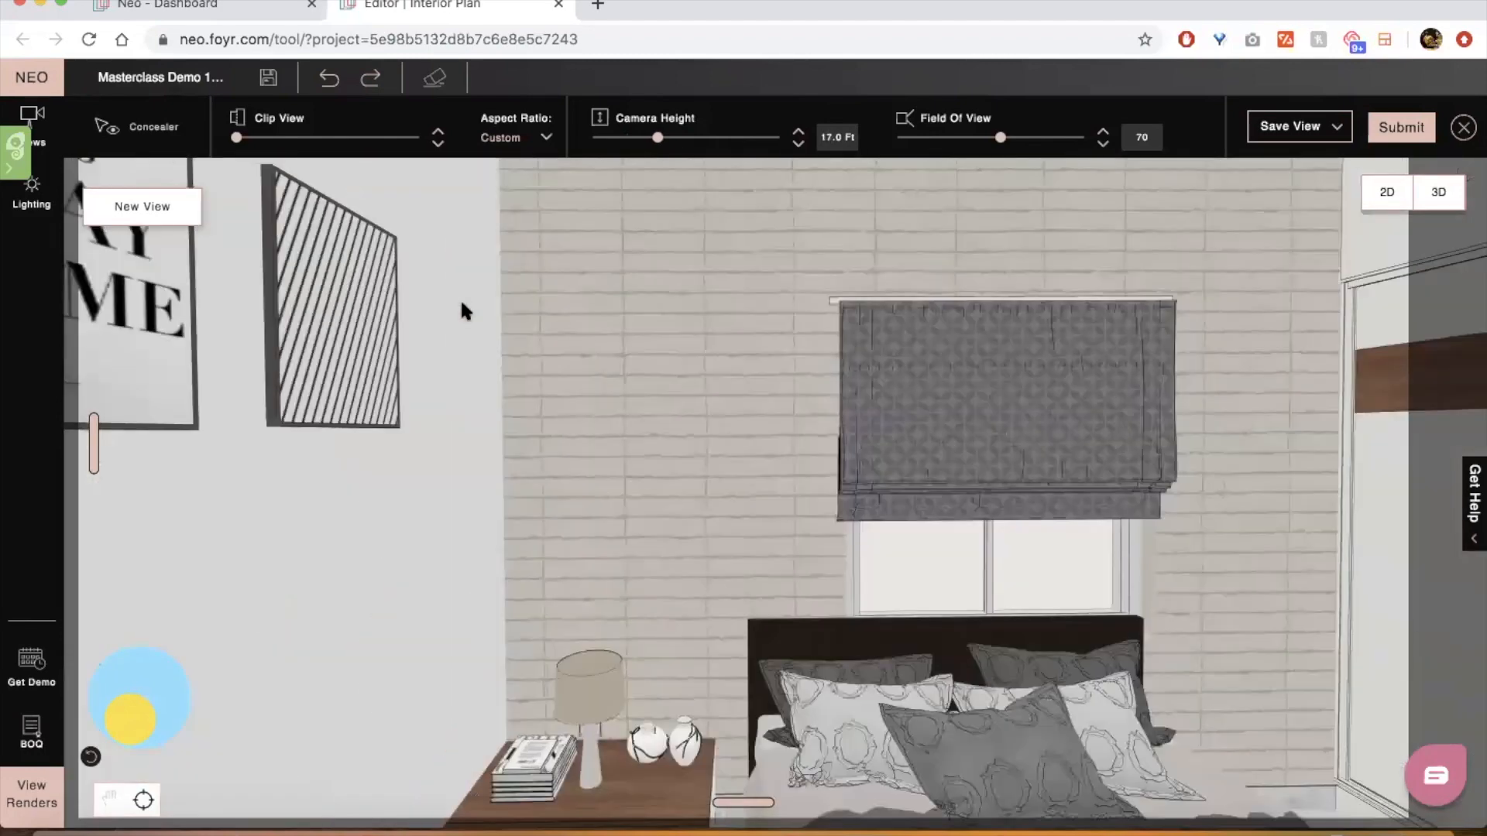
scroll(714, 435, down, 5)
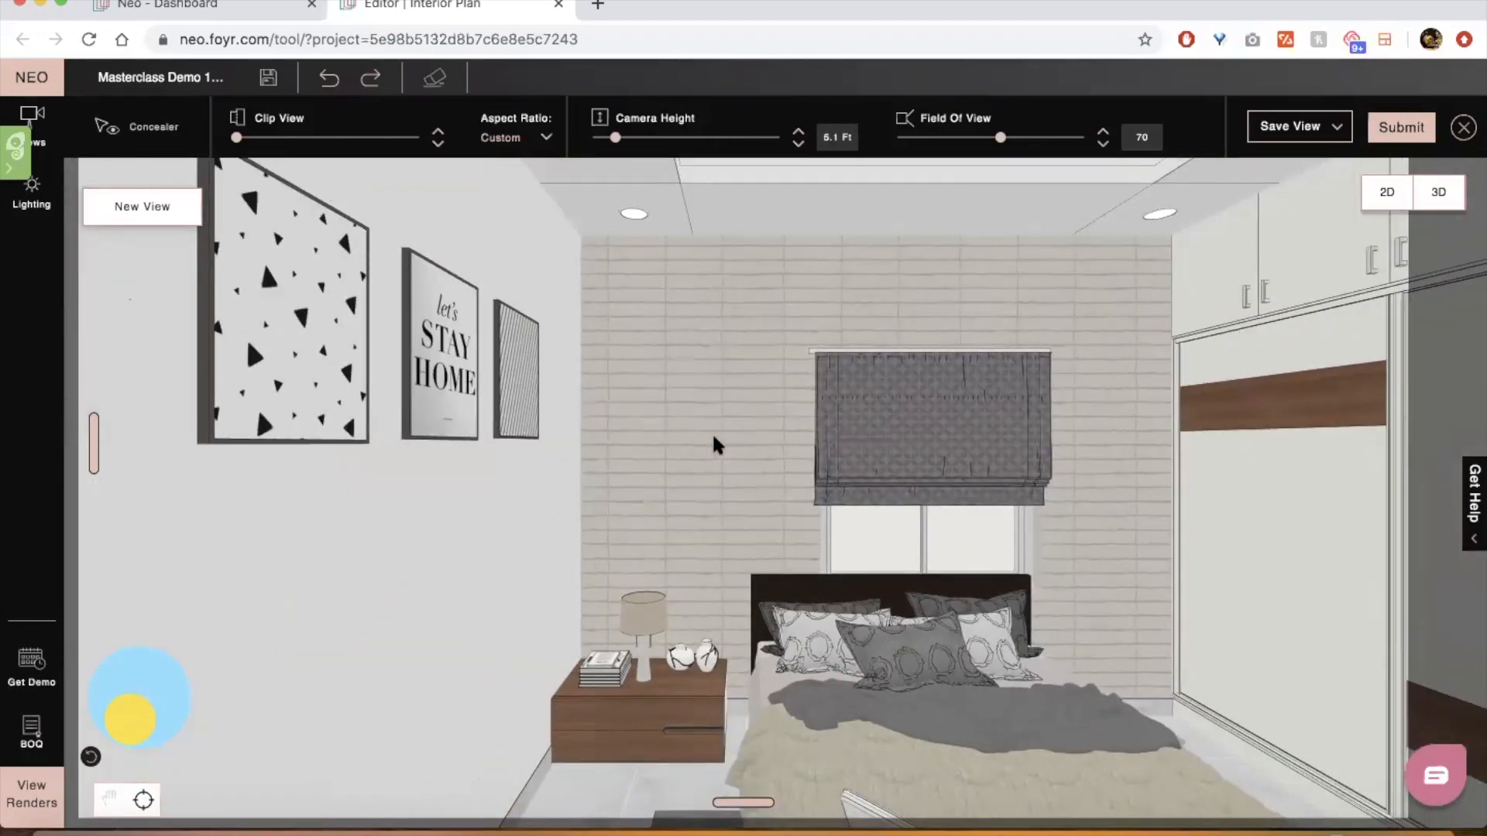
scroll(713, 442, up, 5)
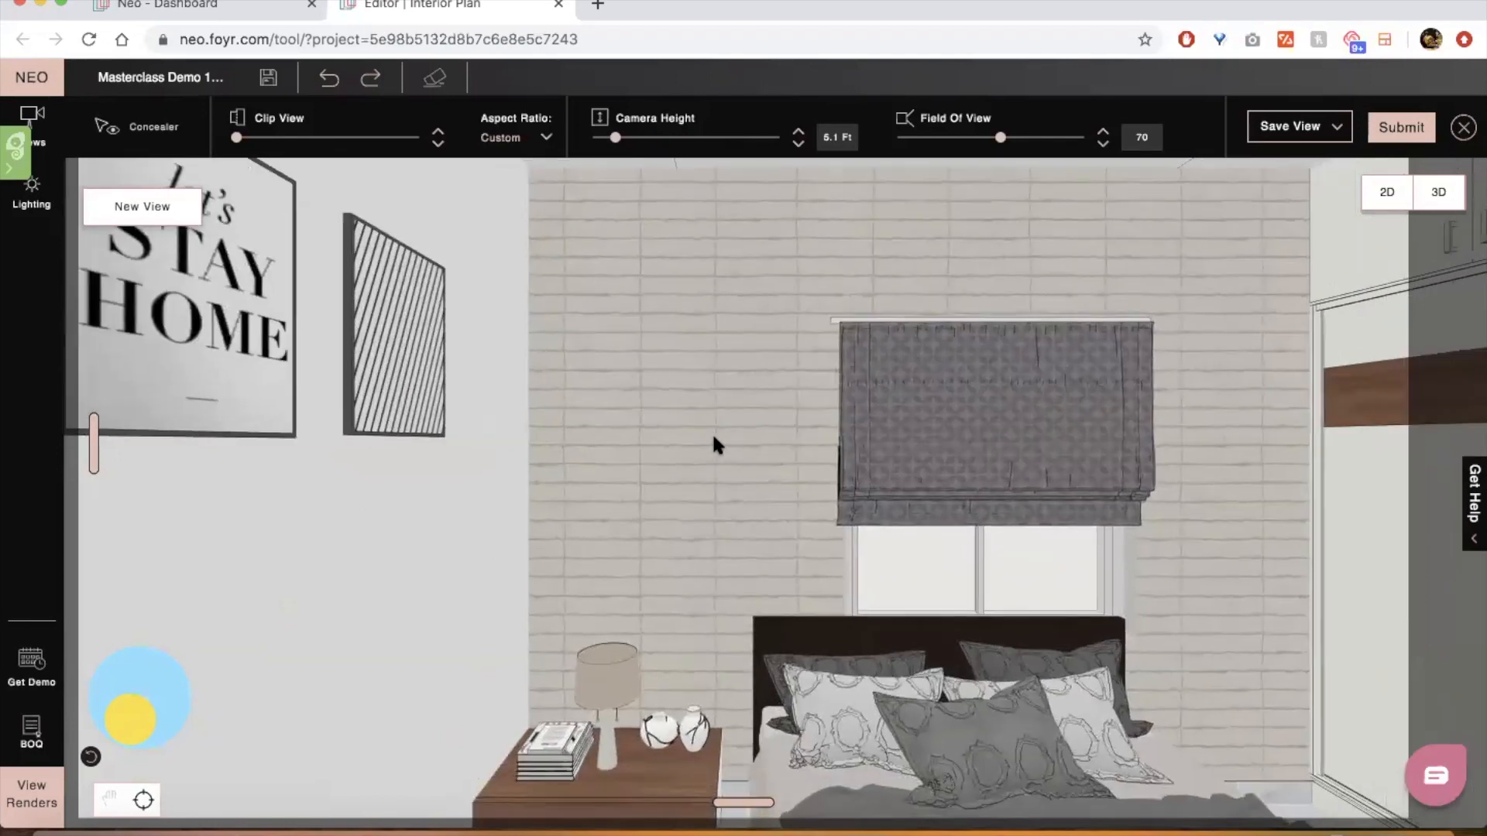
scroll(714, 437, up, 2)
drag(733, 439, 697, 485)
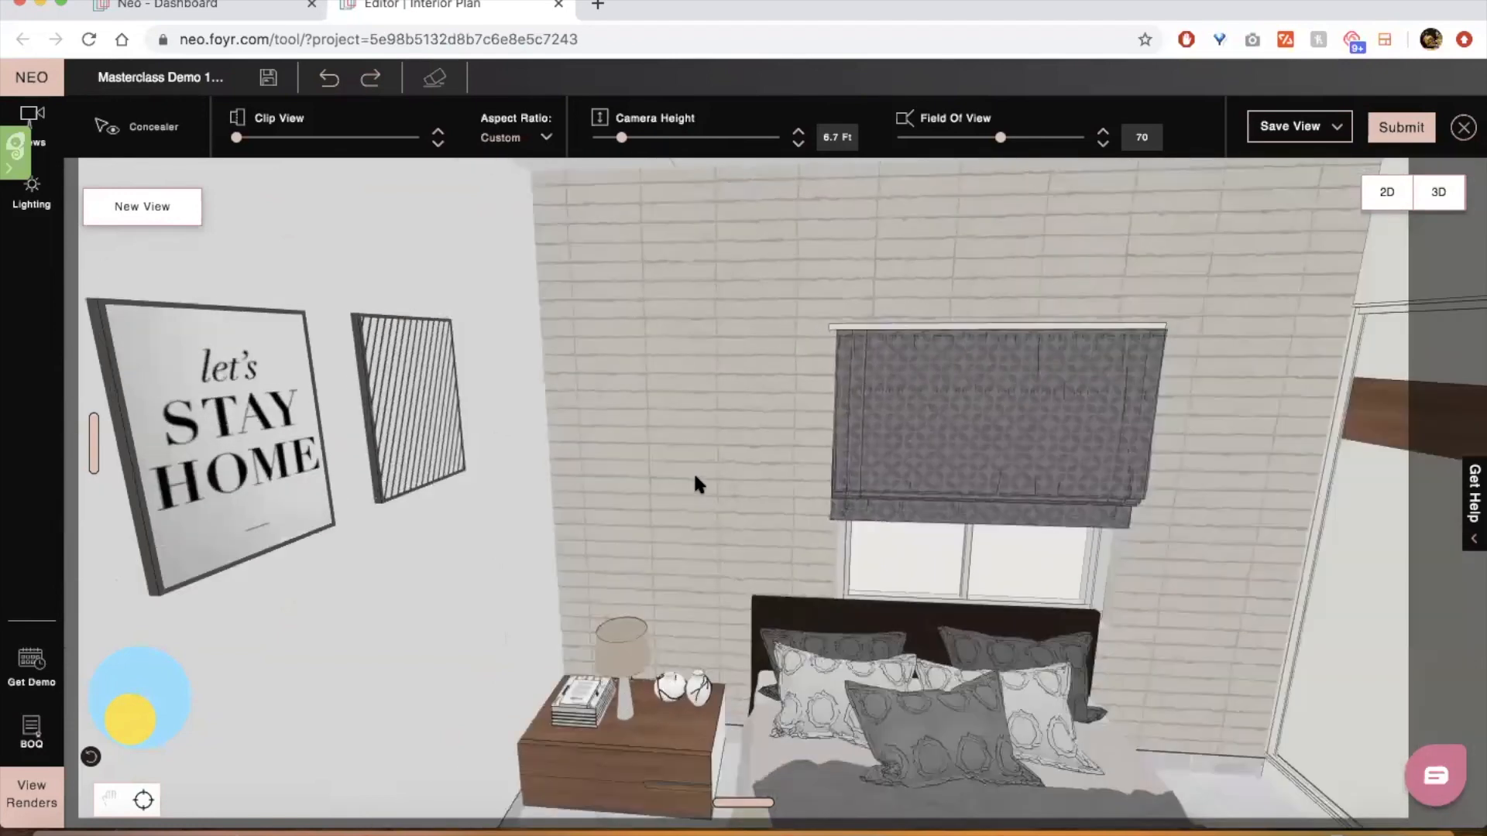
scroll(695, 476, down, 5)
scroll(695, 476, up, 4)
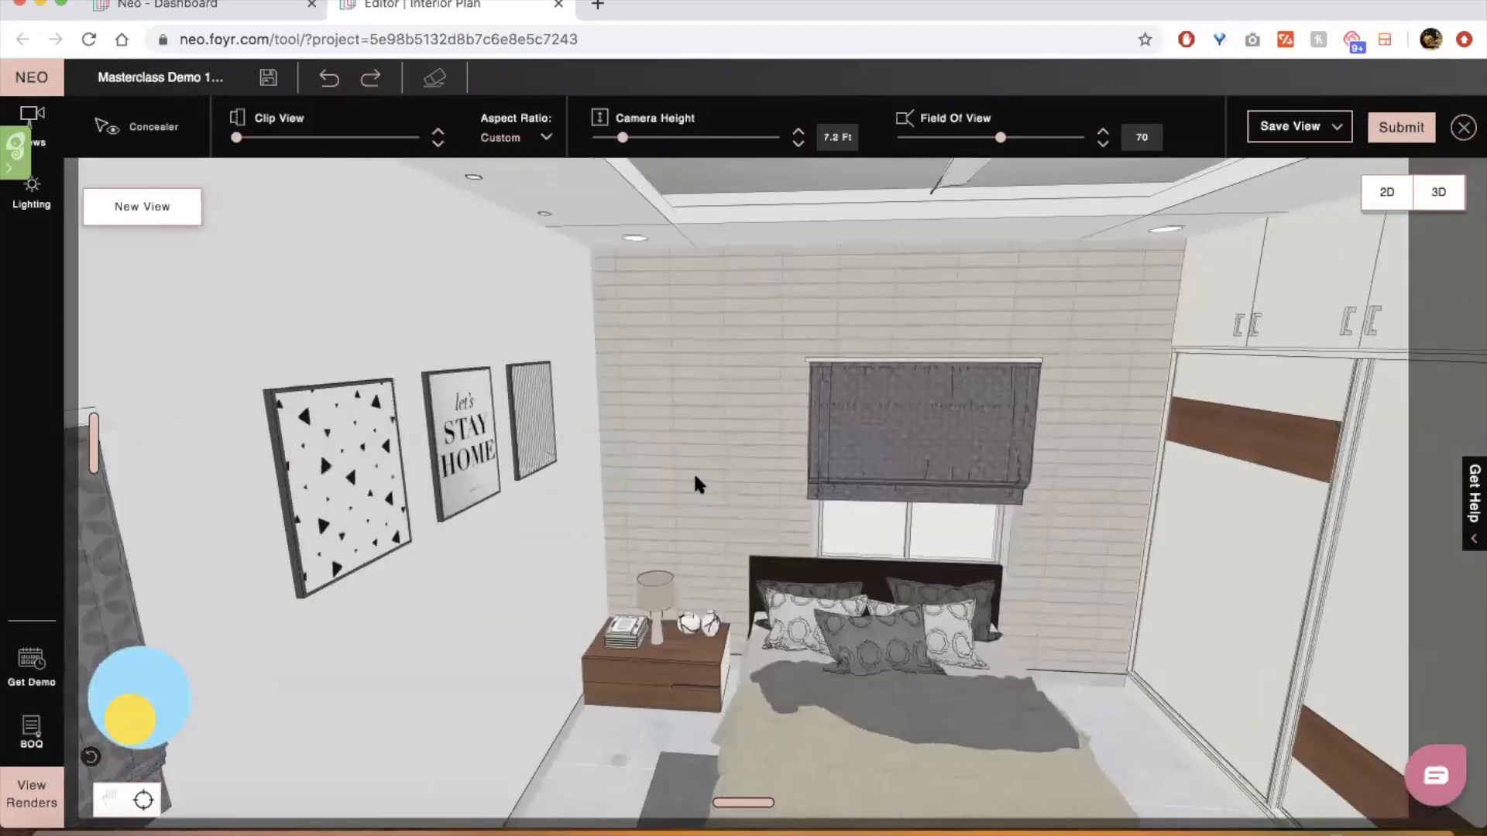
drag(694, 485, 699, 453)
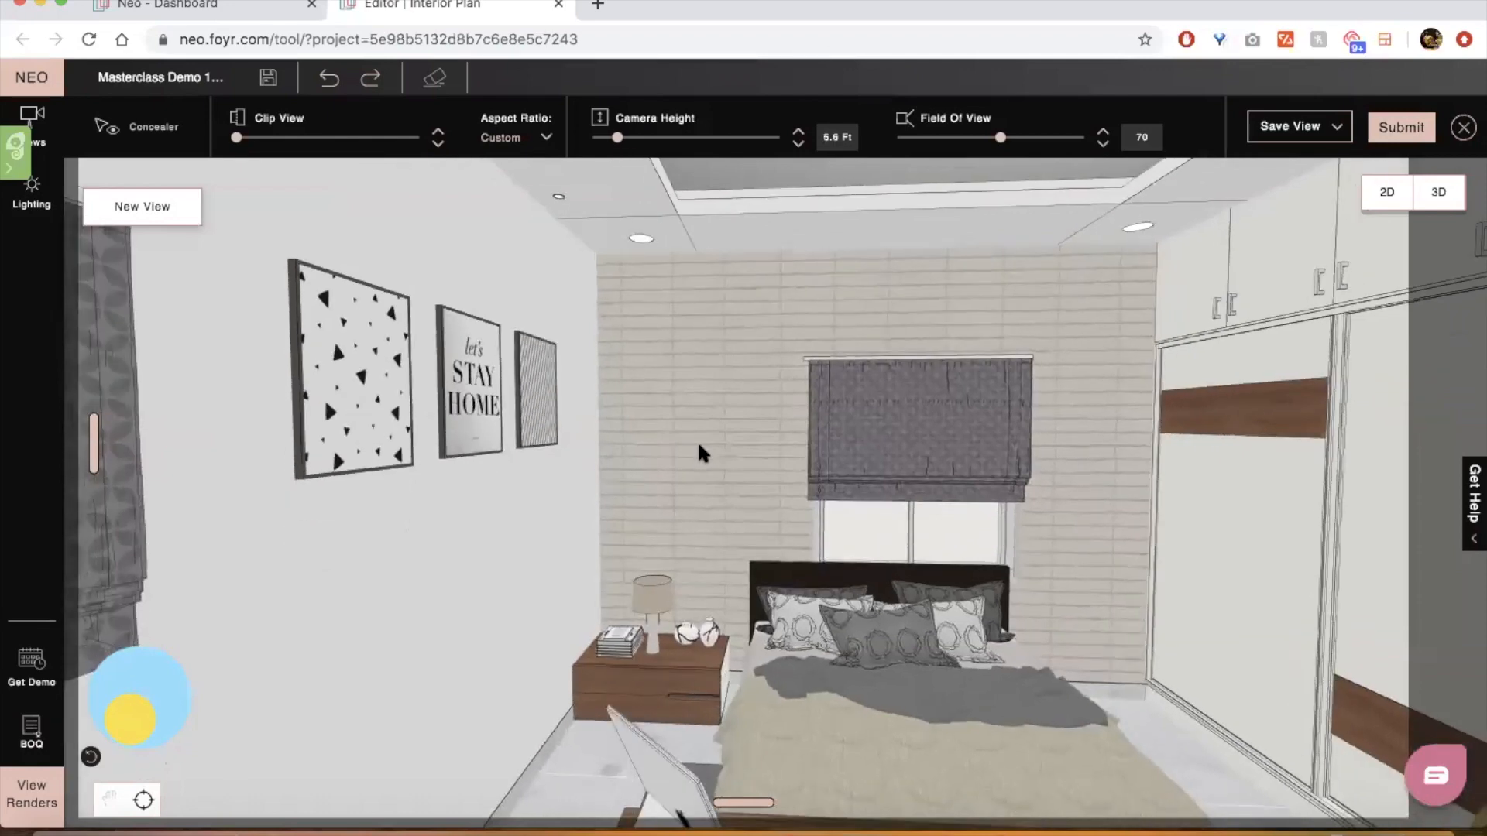
scroll(699, 446, down, 3)
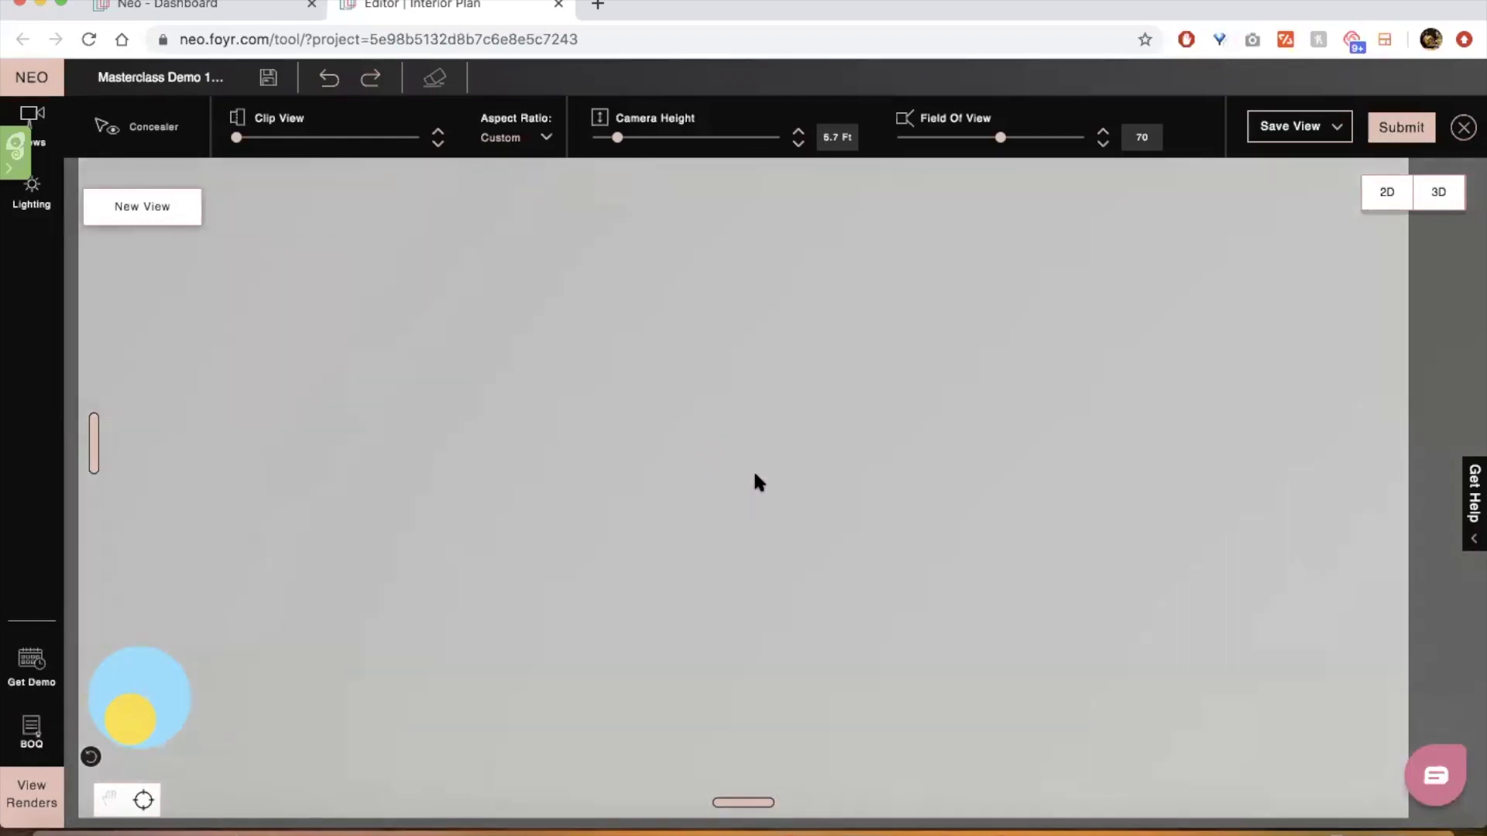
Hide the wall blocking the camera and the Simple Tv Unit with the Concealer, and unhide both again
click(129, 124)
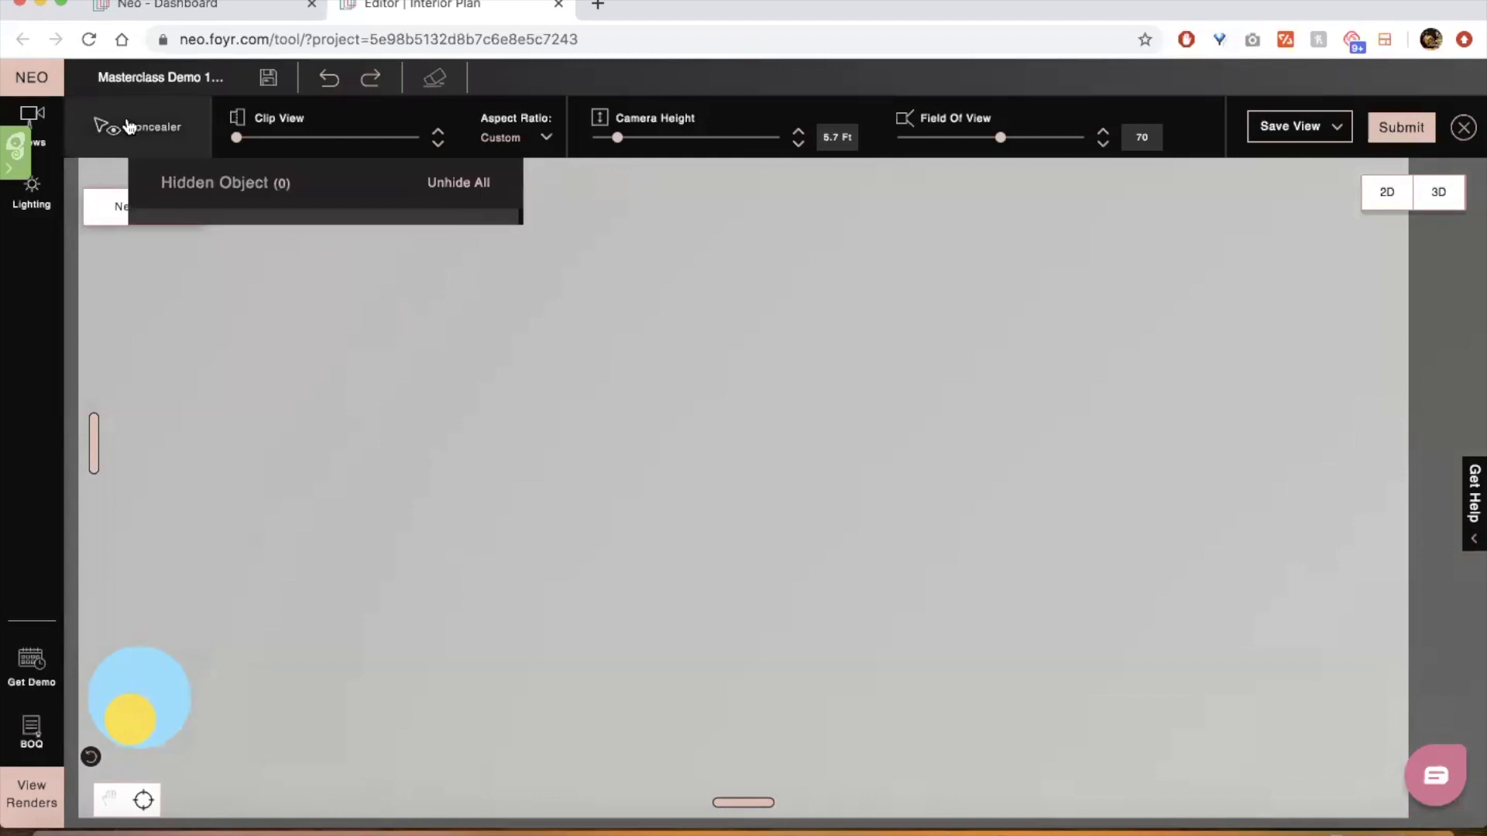
click(561, 458)
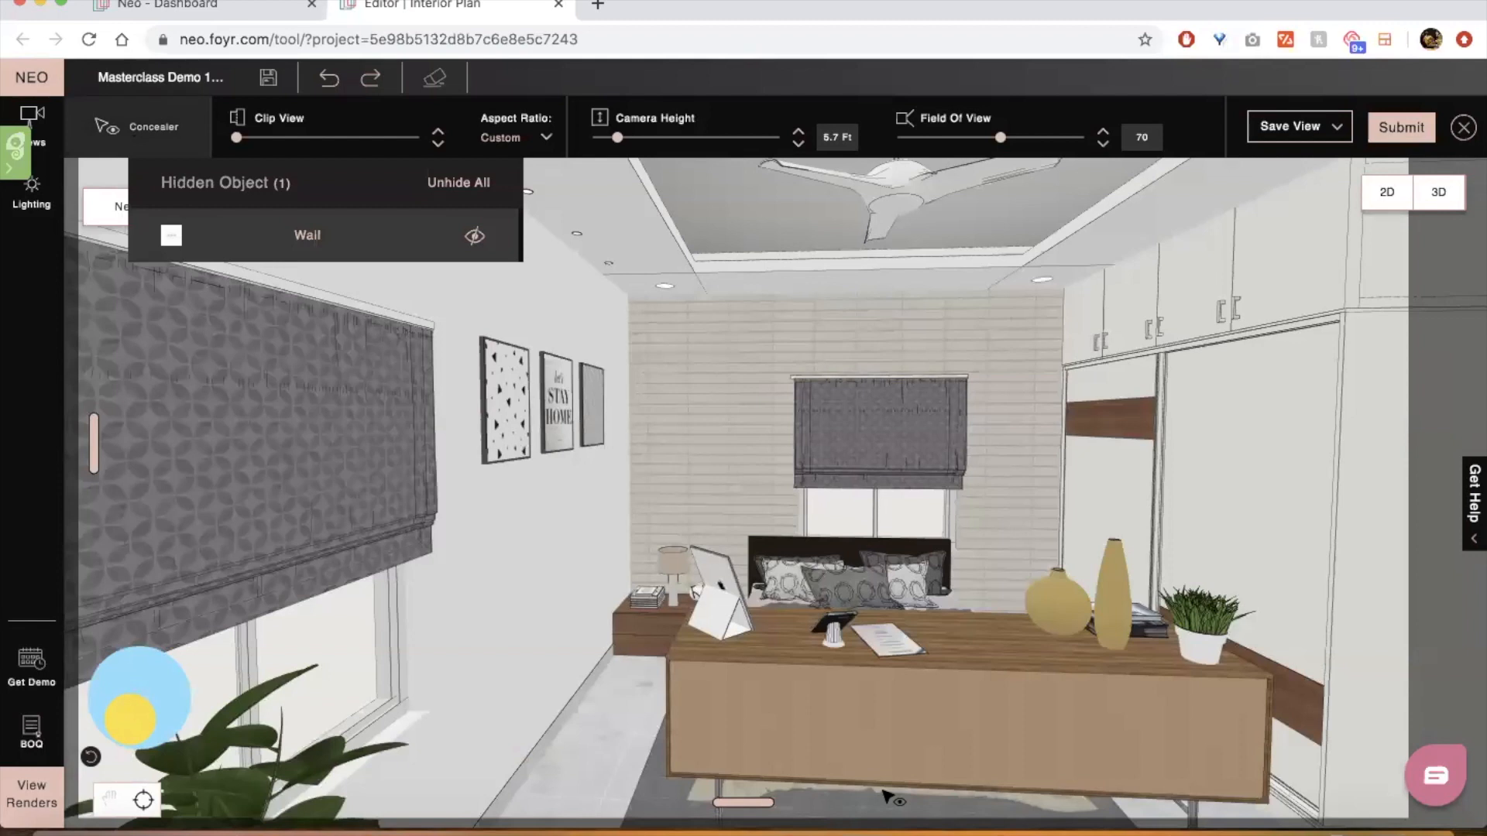
click(898, 724)
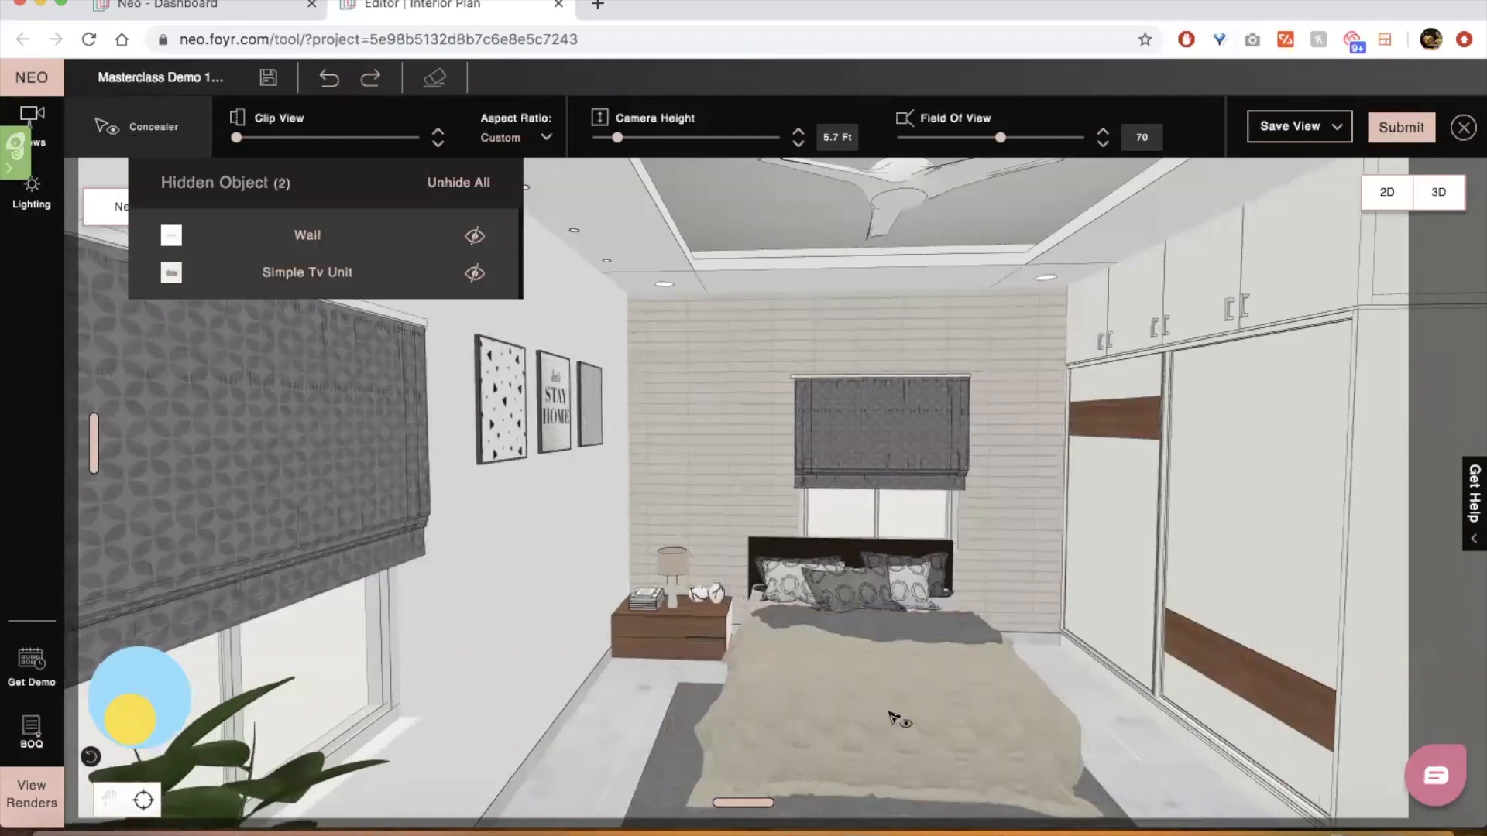
click(476, 185)
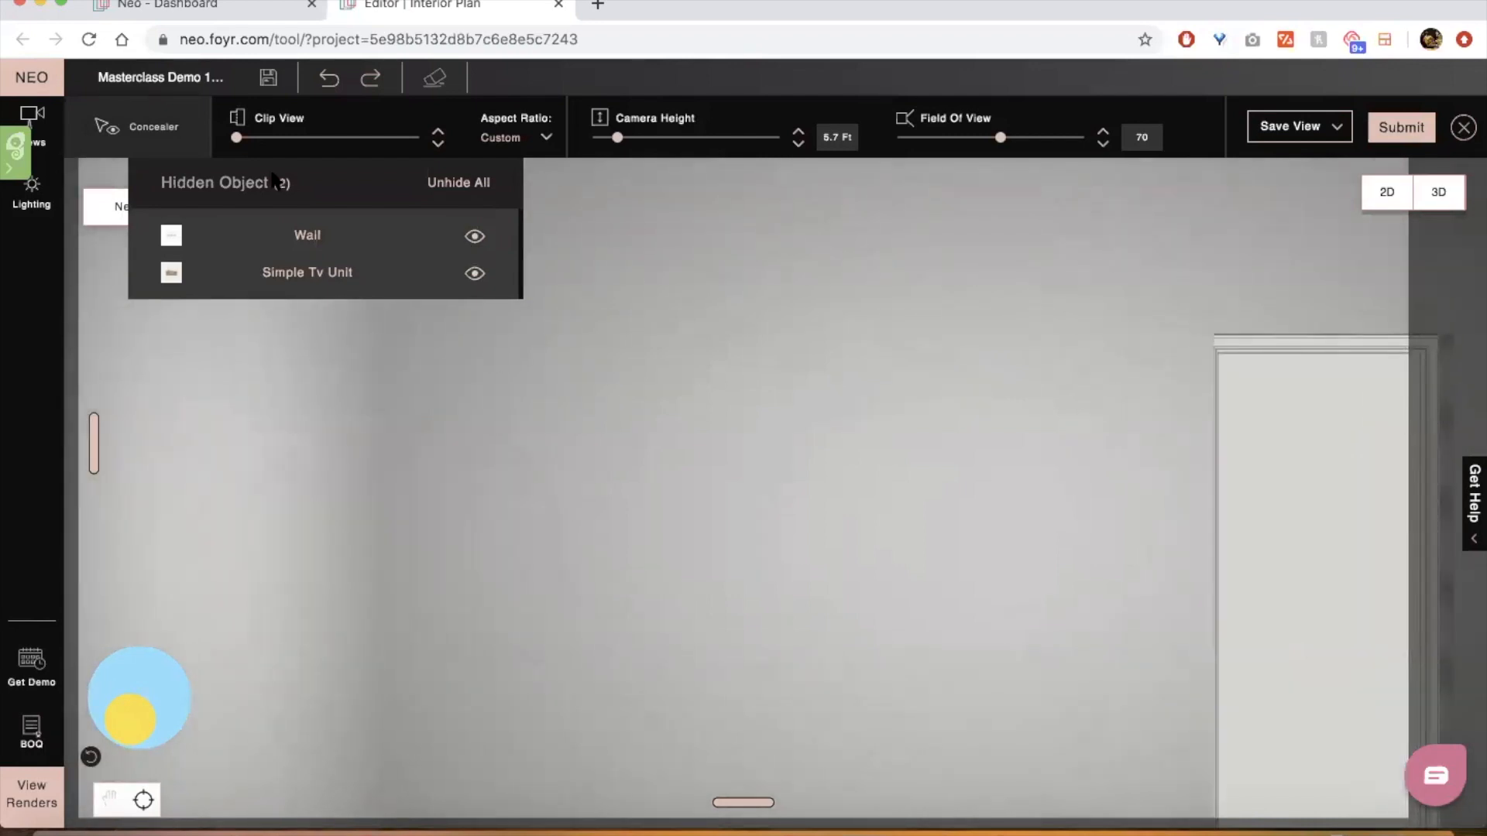
Increase the Clip View until it cuts through the blocking wall, and set the Field Of View to 61
drag(237, 140, 266, 139)
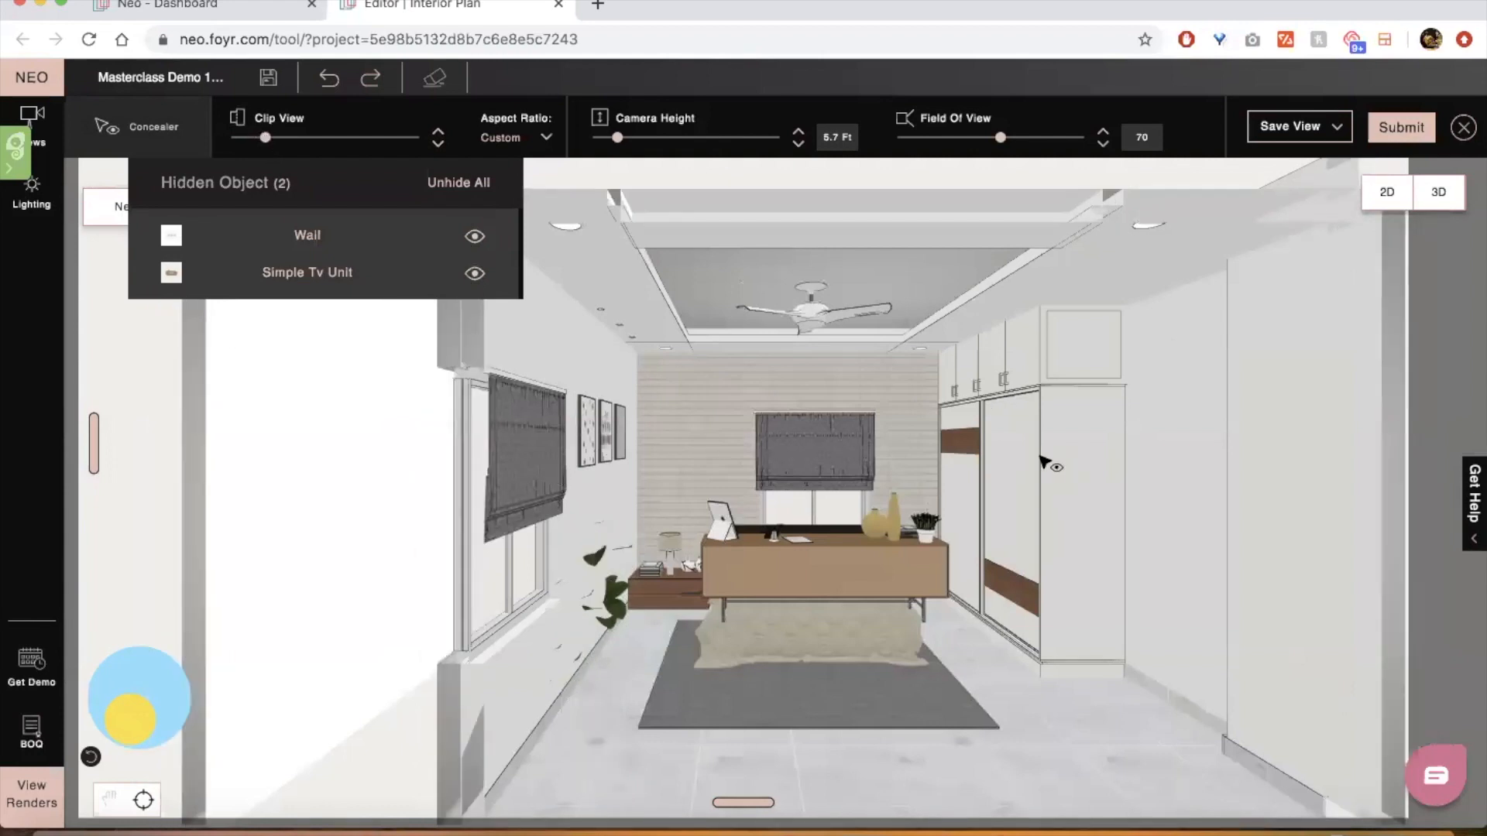
drag(1000, 140, 965, 147)
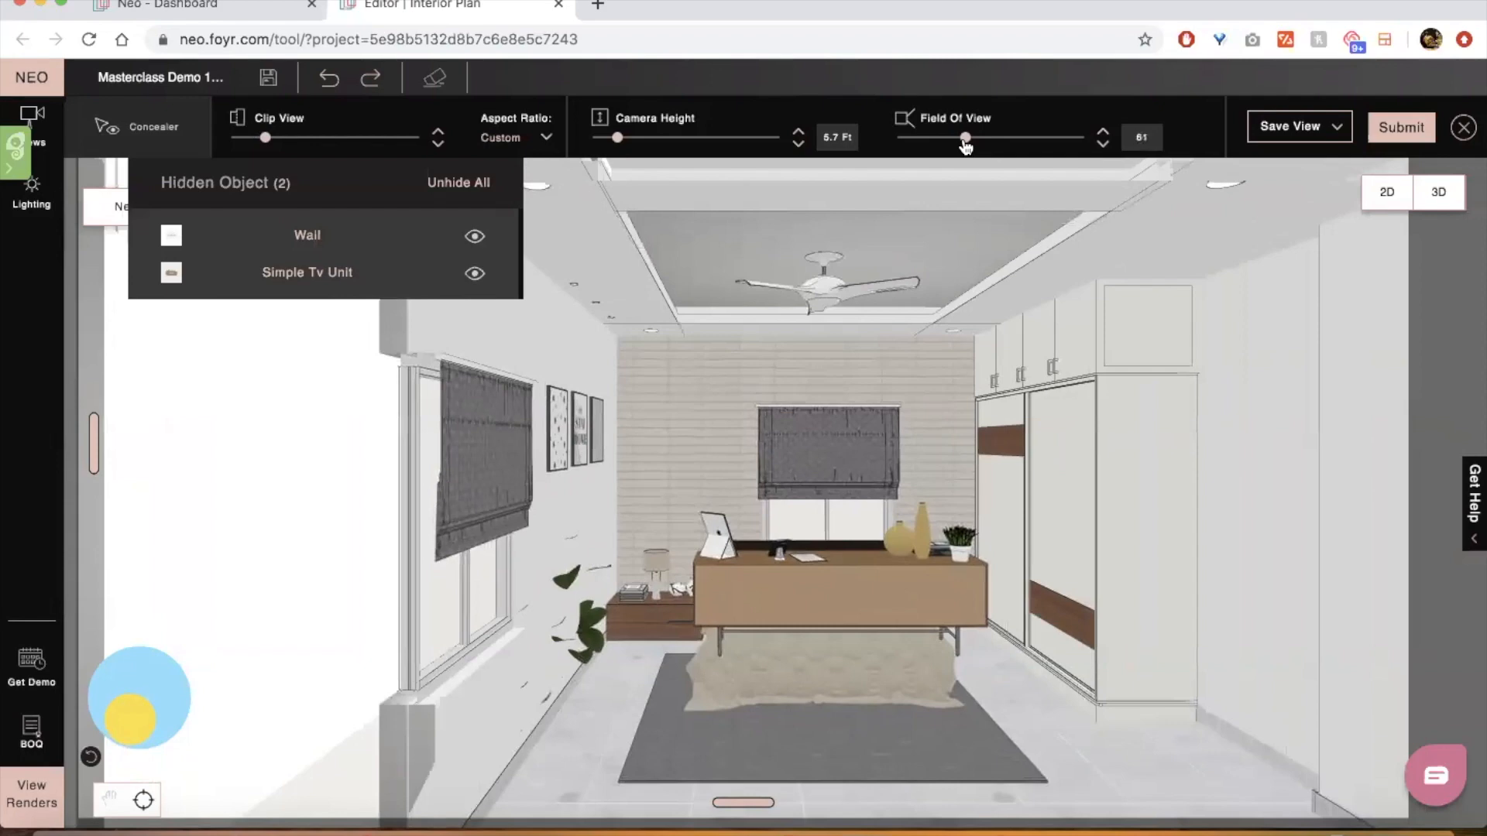
Lower the camera height to 4.8 ft, and load the saved Bed View with a slightly widened render frame
drag(617, 141, 617, 139)
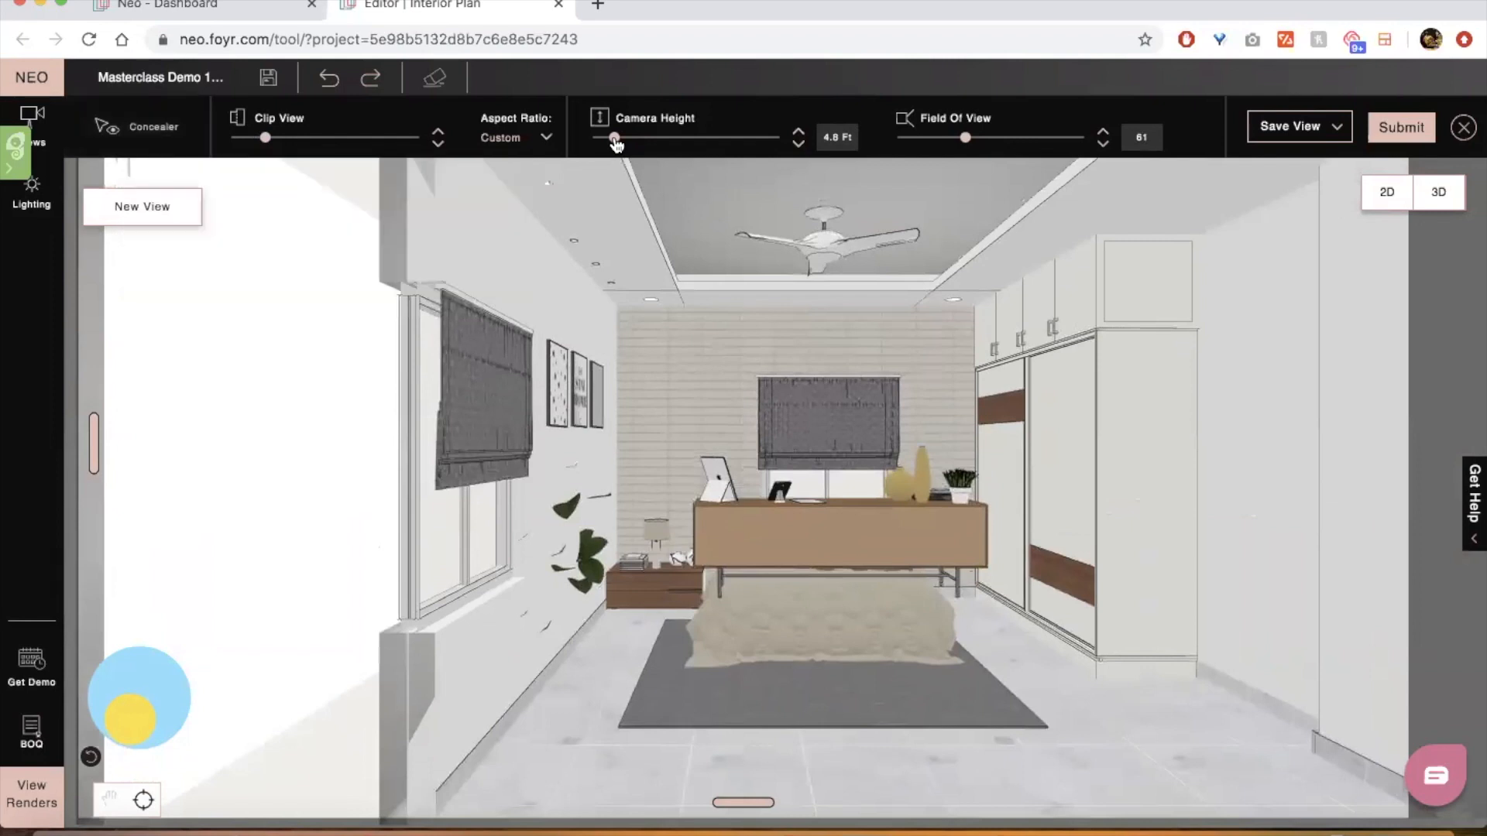
click(39, 124)
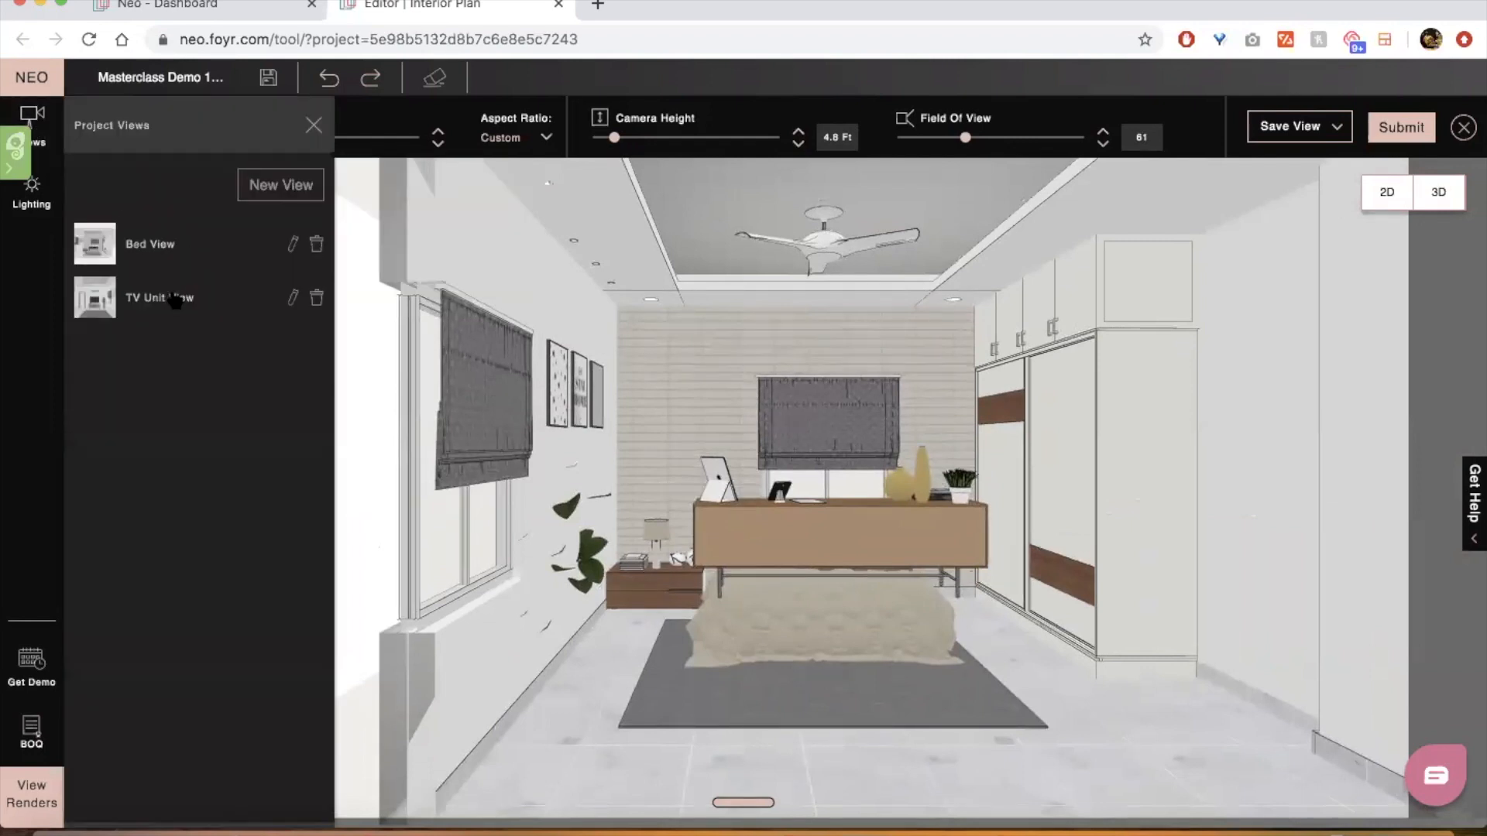
click(166, 245)
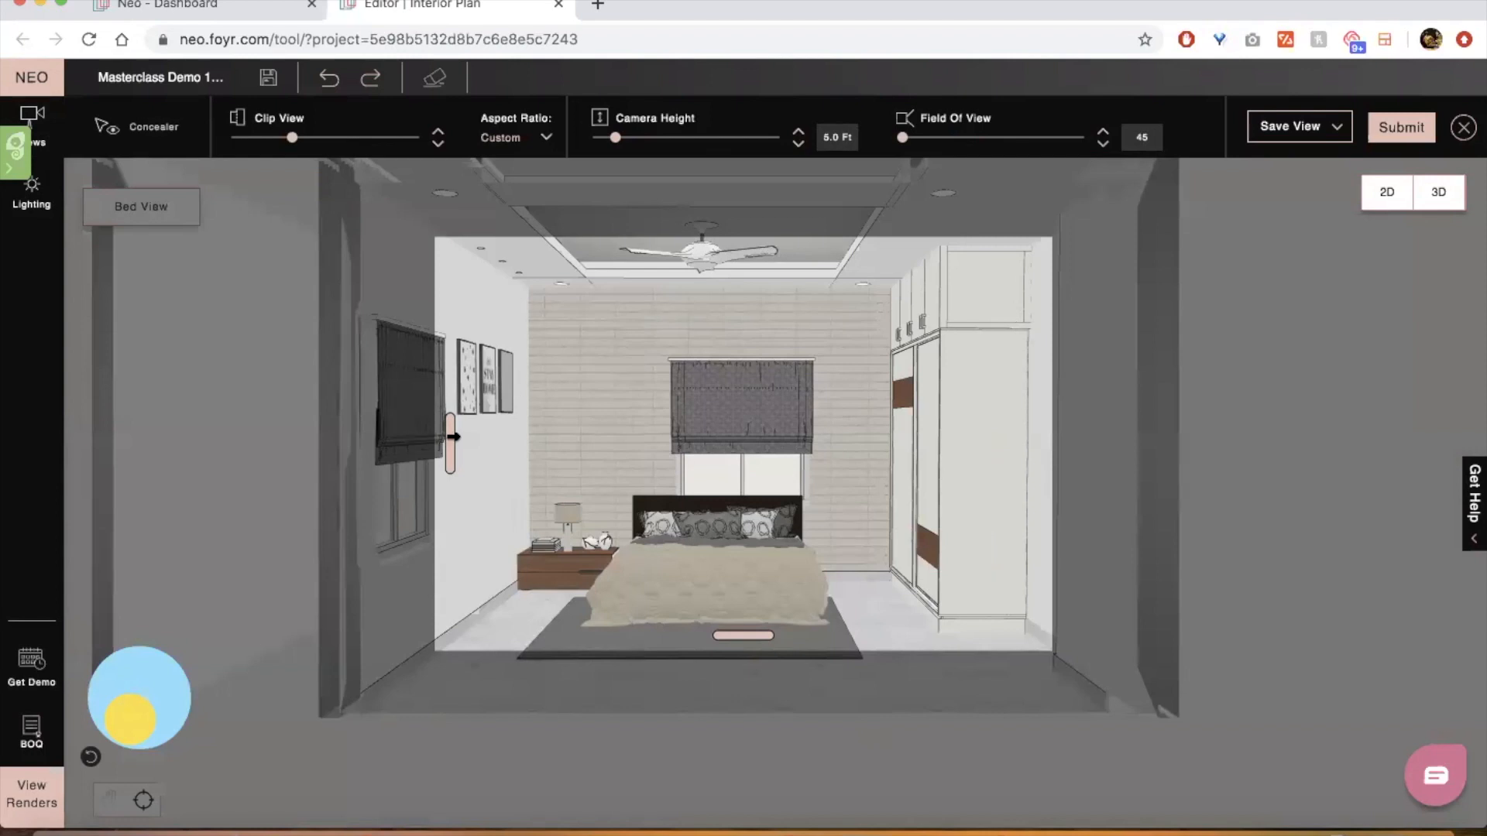
mouse_move(453, 437)
mouse_down()
mouse_move(422, 439)
mouse_move(435, 438)
mouse_up()
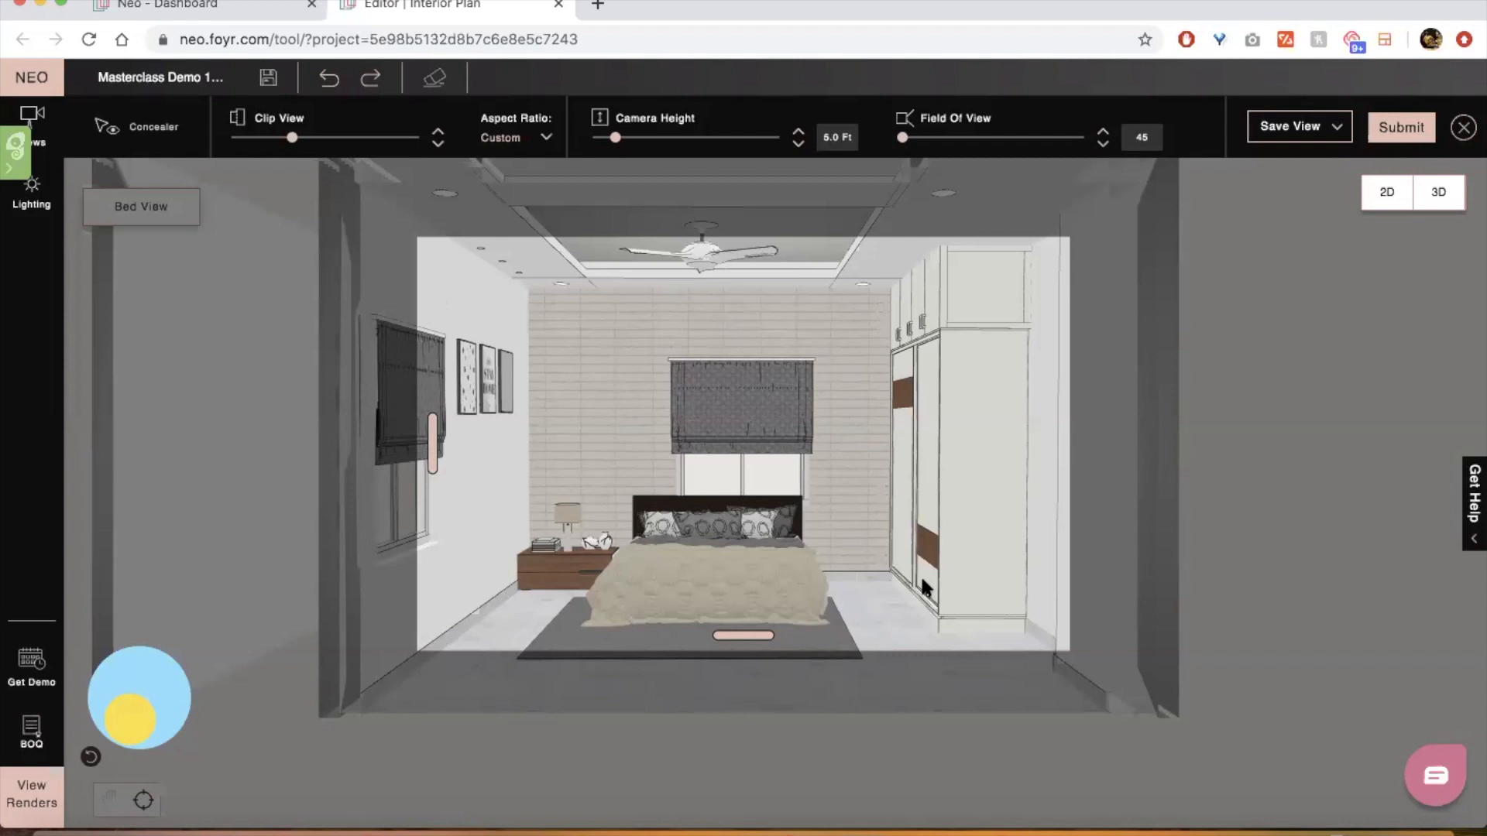
Submit the Bed View for rendering at 2K resolution without advanced settings
click(1409, 130)
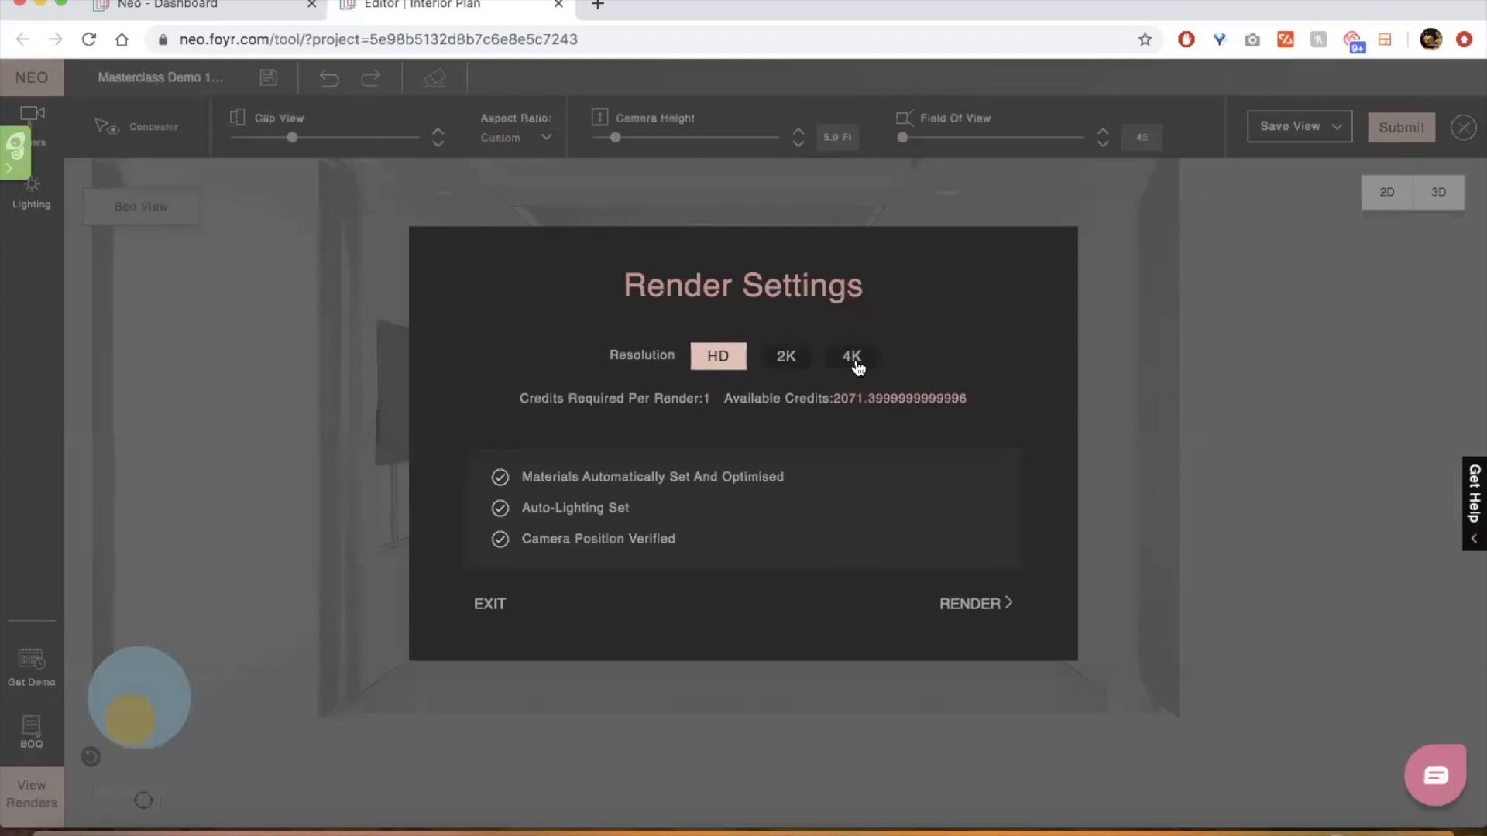
click(798, 357)
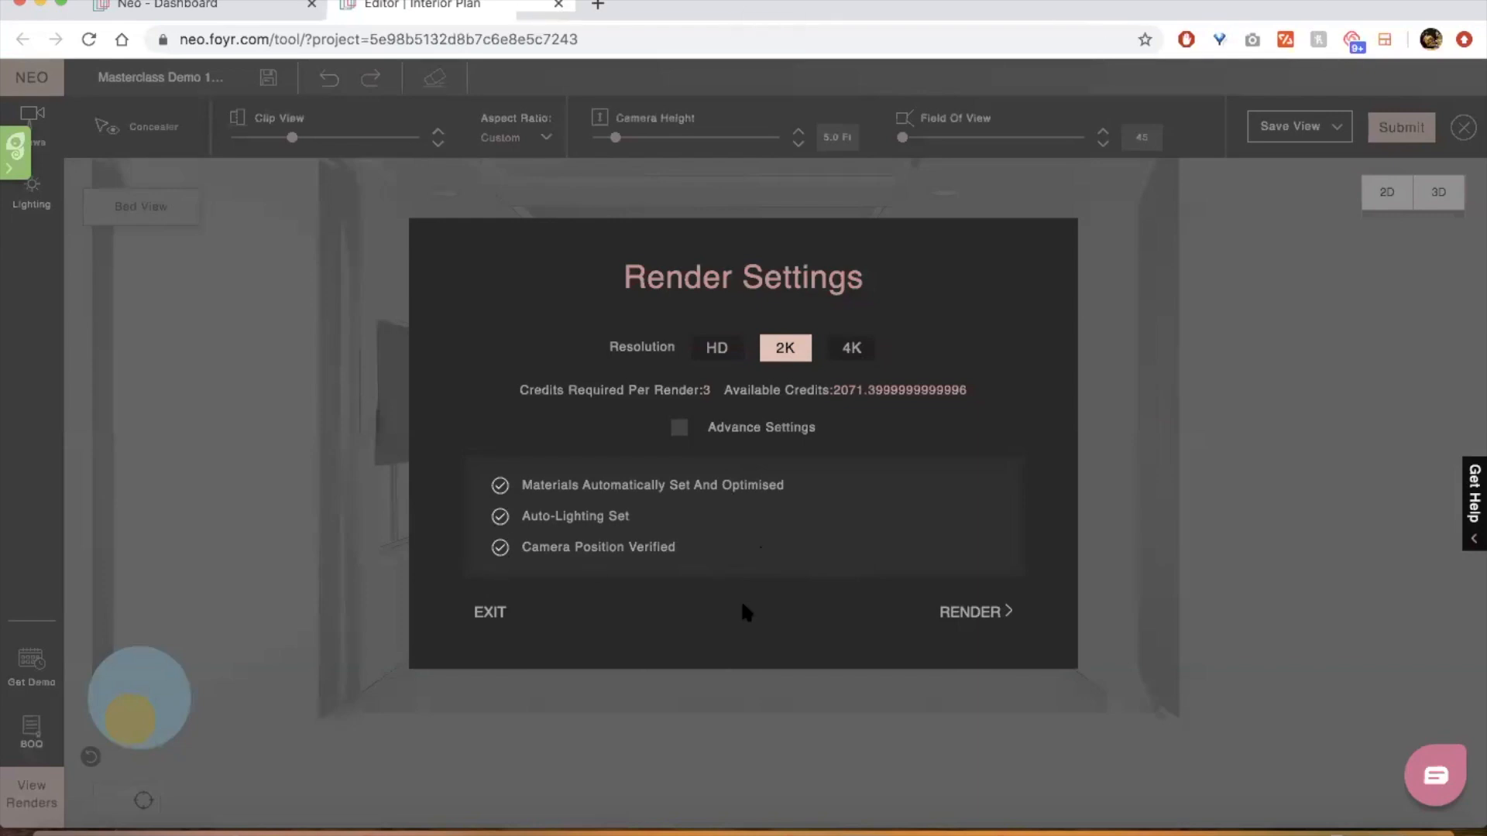
click(949, 611)
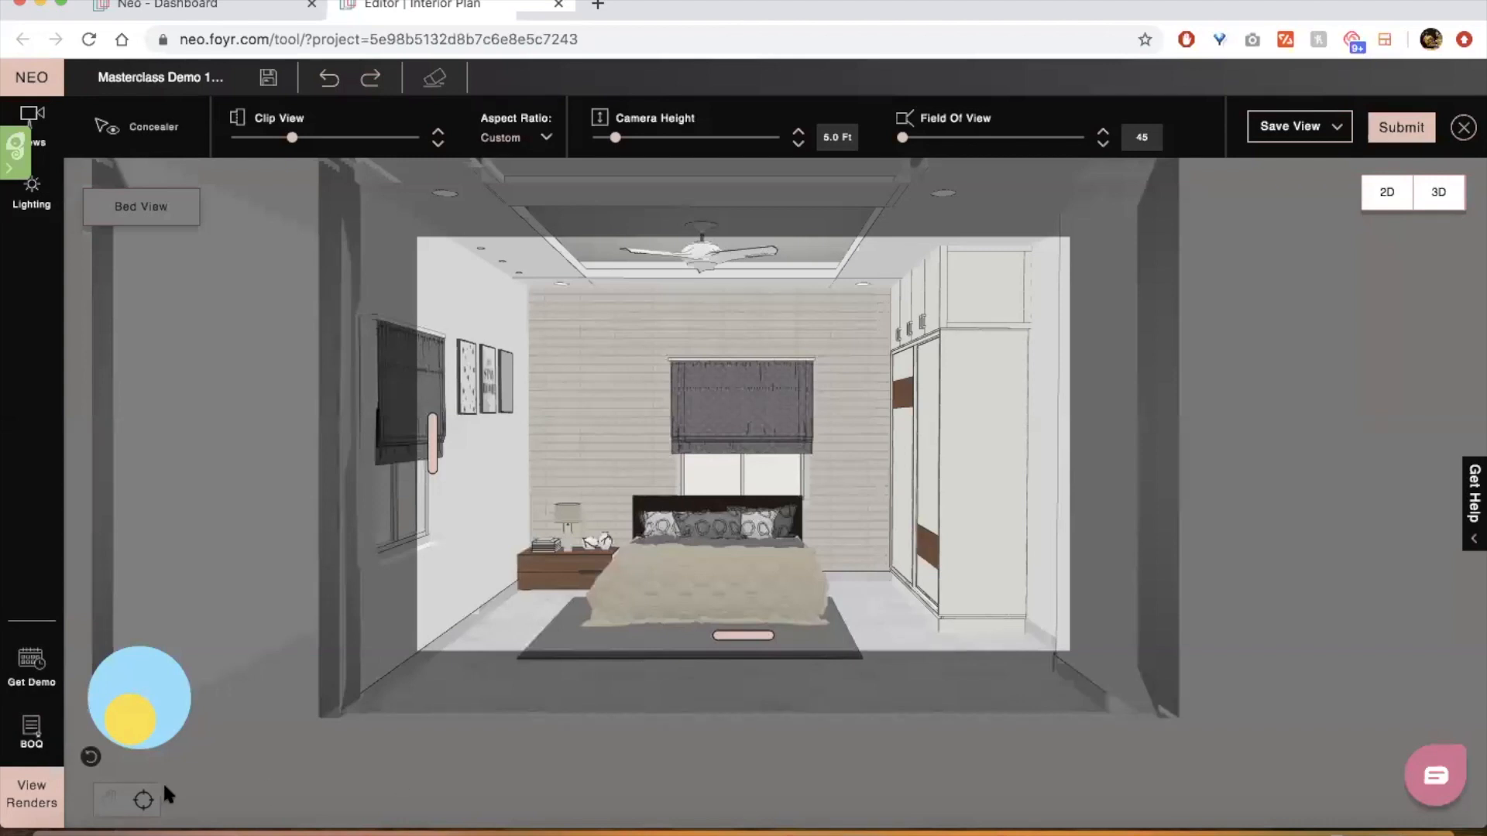
Download the View 10 render from the project renders as a JPEG and view the saved image
click(37, 803)
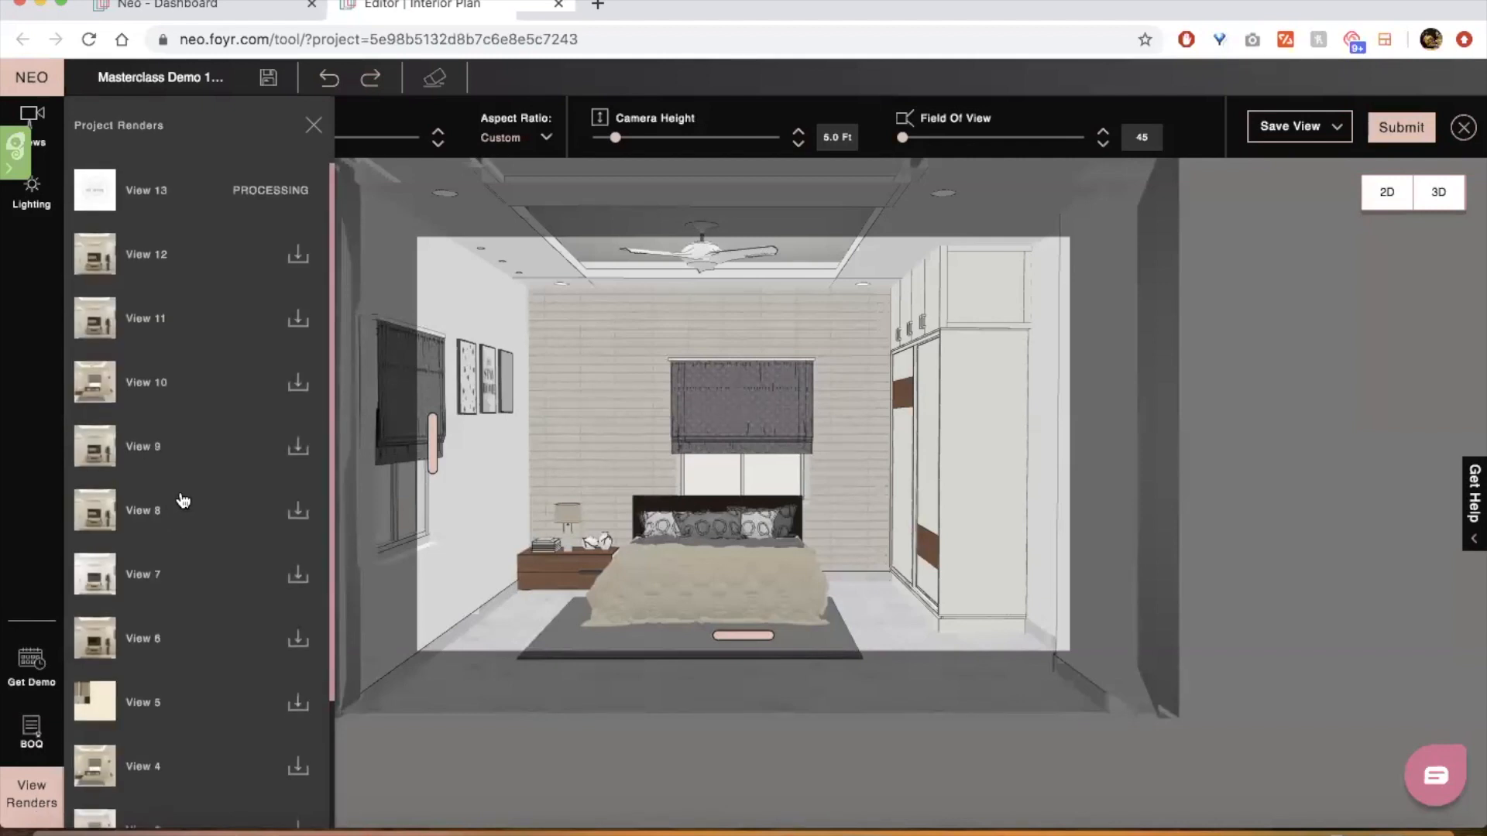
click(297, 384)
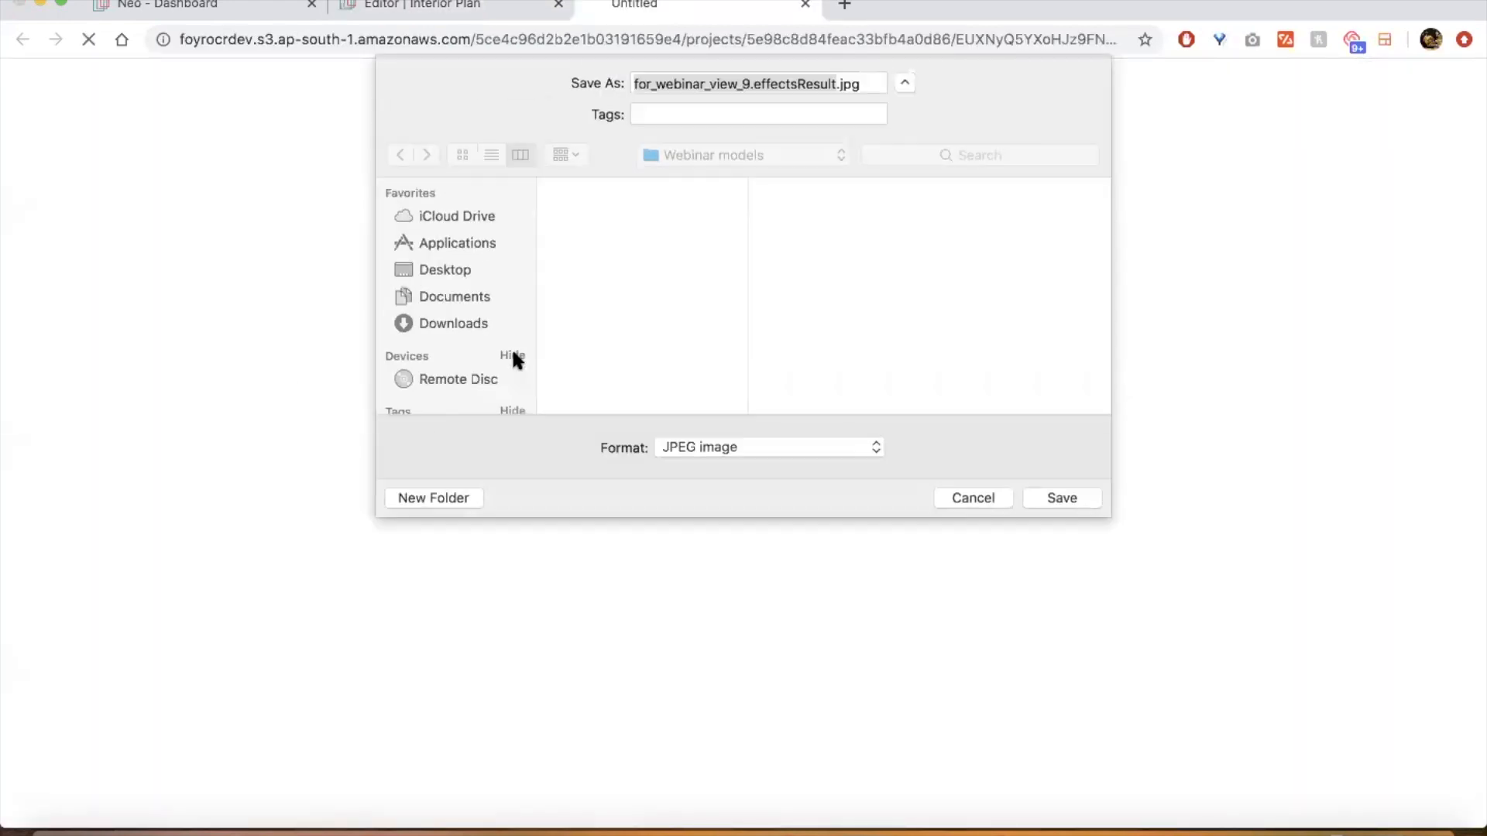
click(1051, 502)
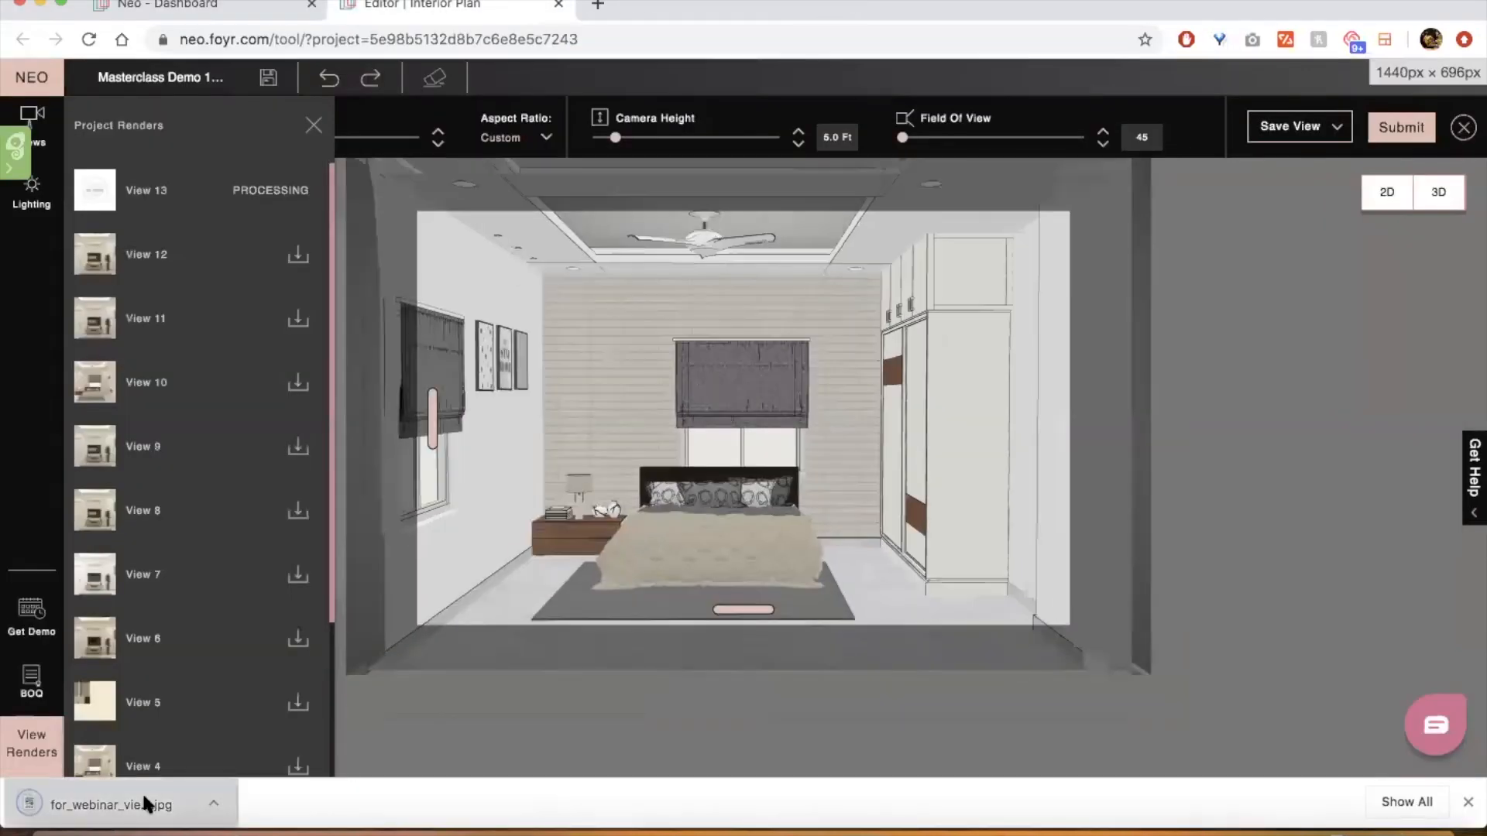
click(144, 799)
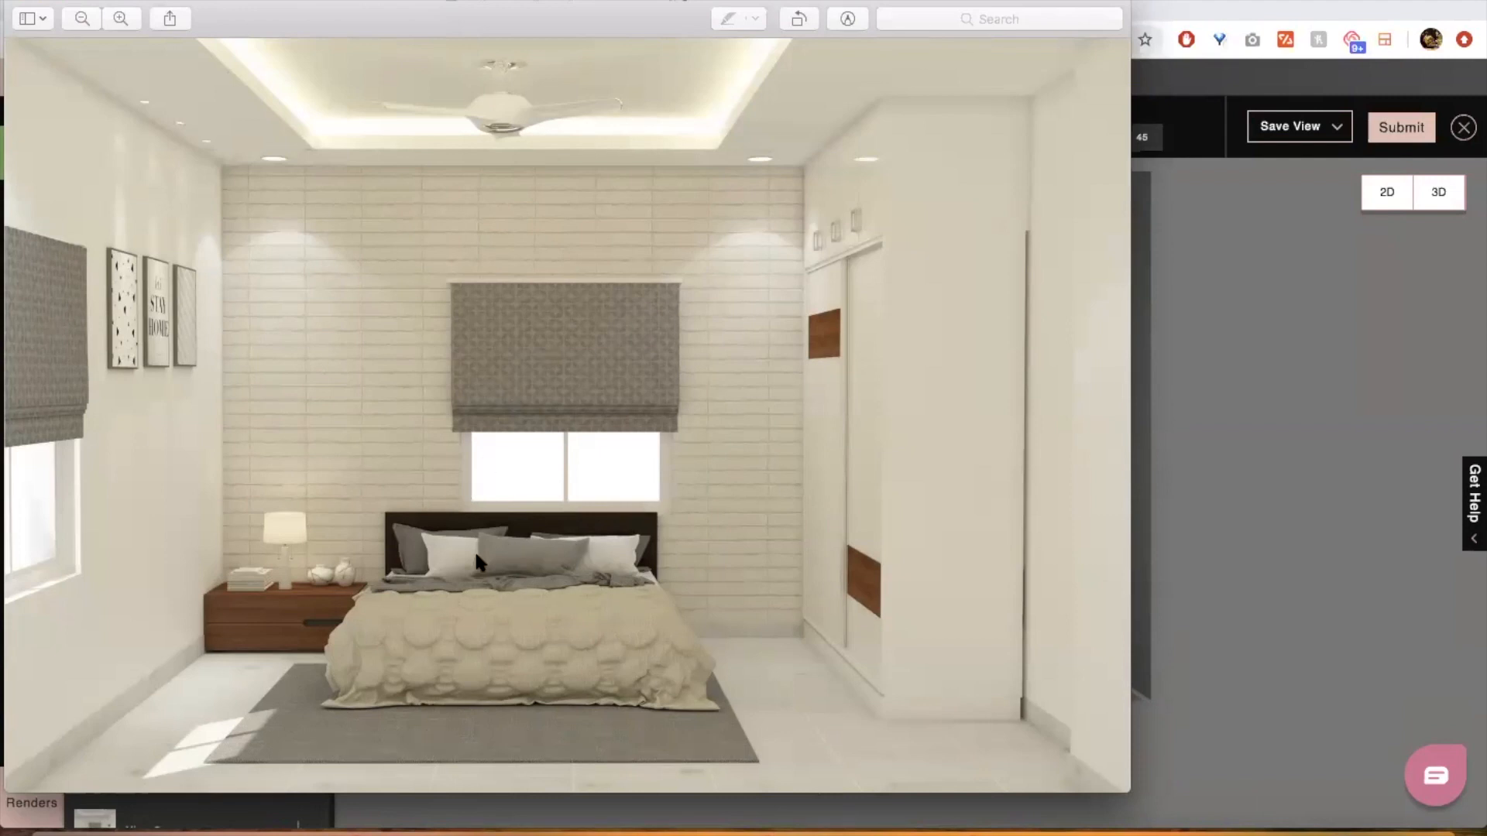
click(21, 2)
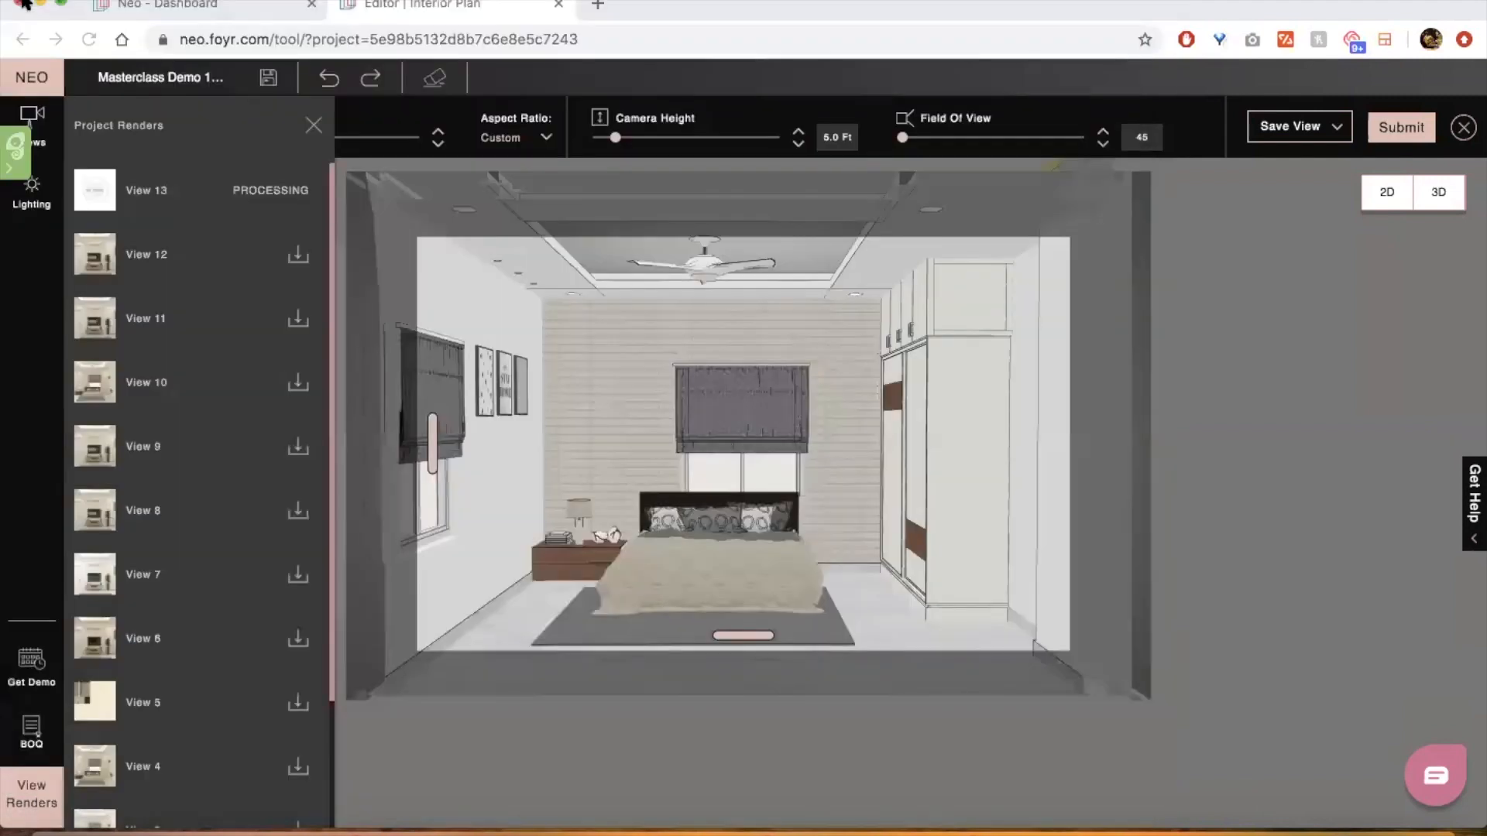
Close the list of project renders and return from the render setup to the 3D design view
click(310, 122)
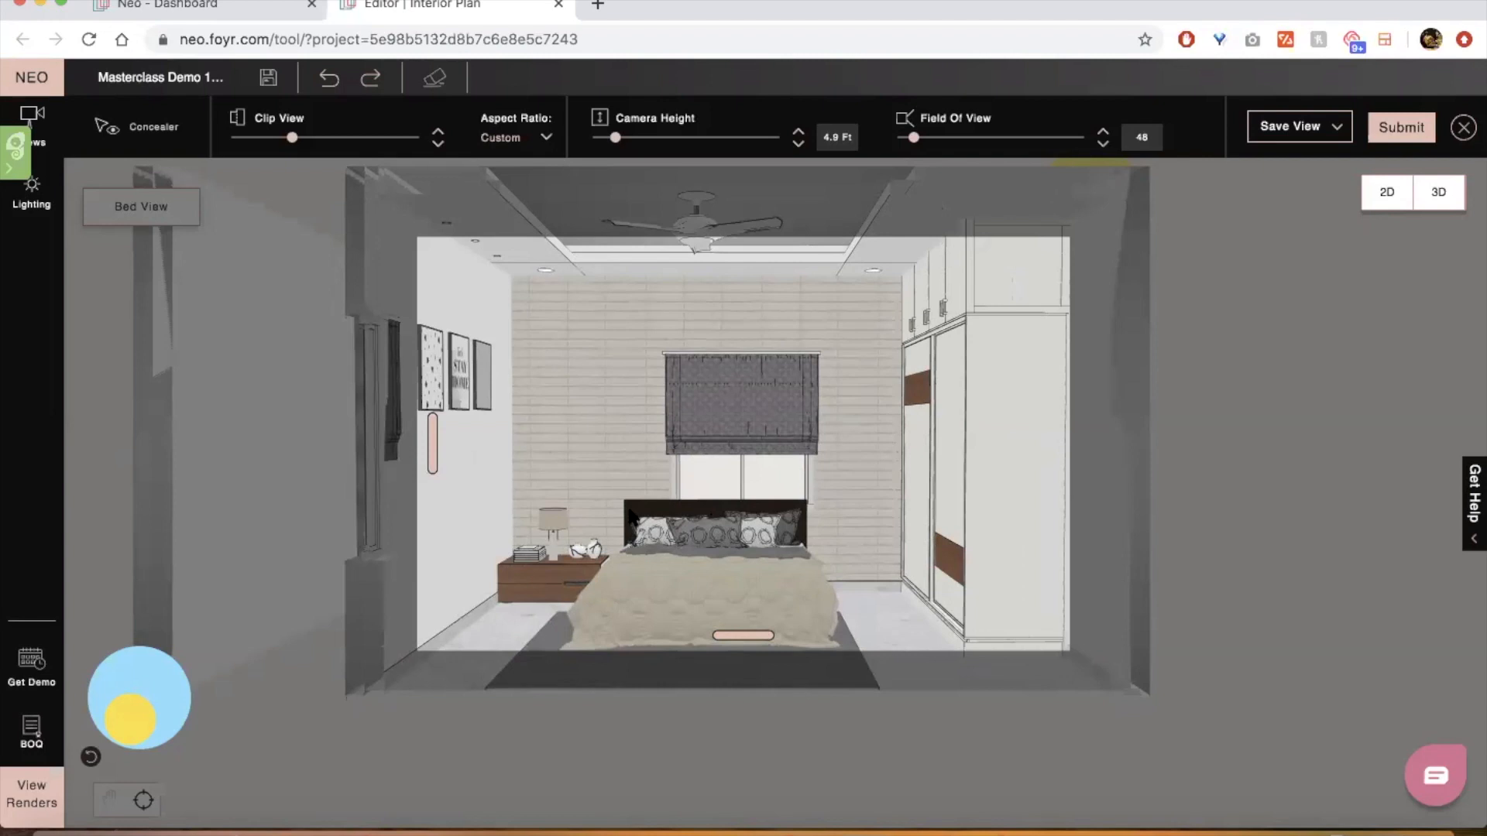
scroll(631, 515, down, 3)
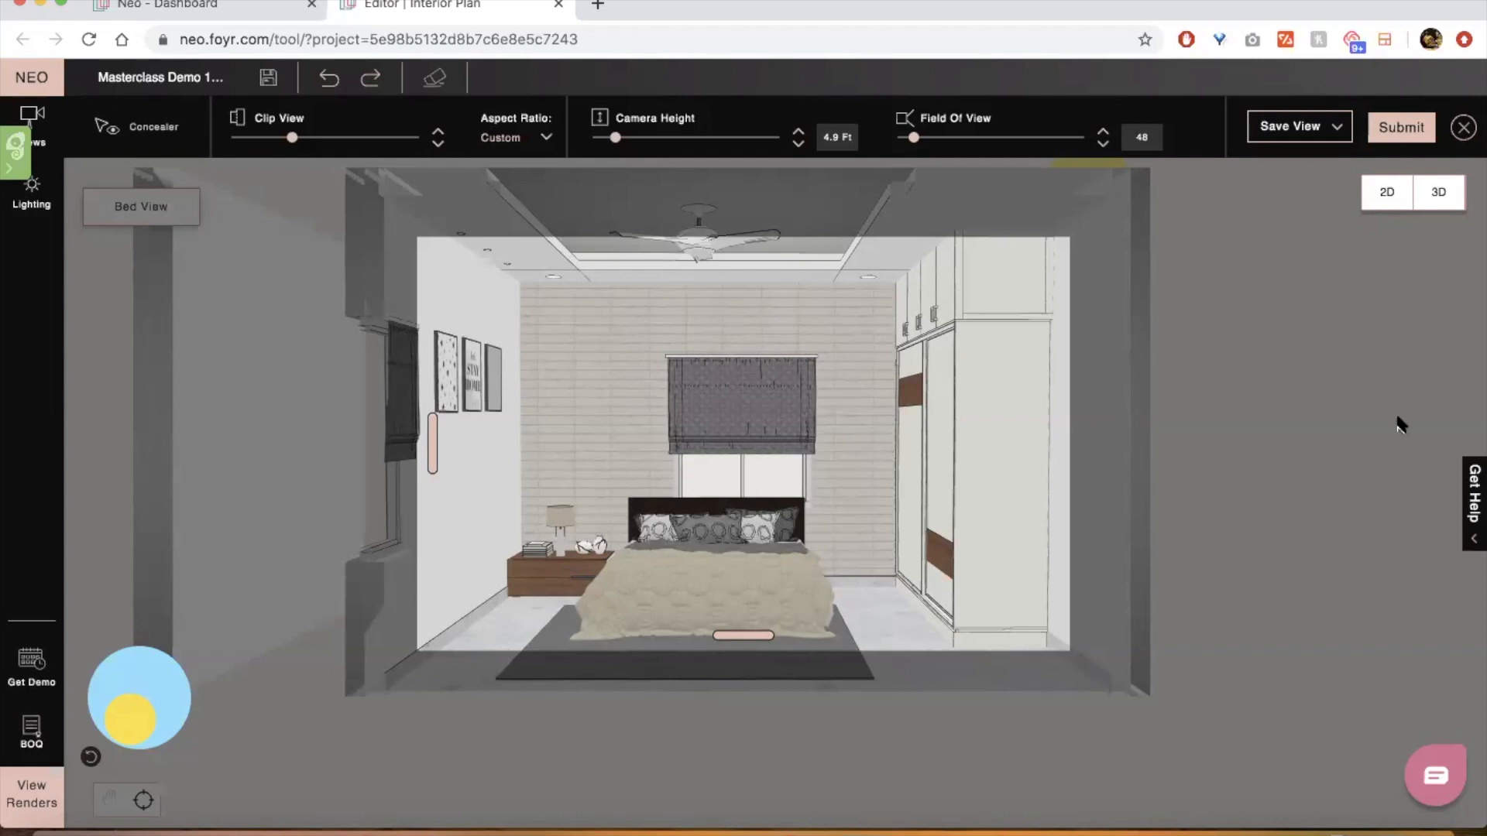
click(1439, 190)
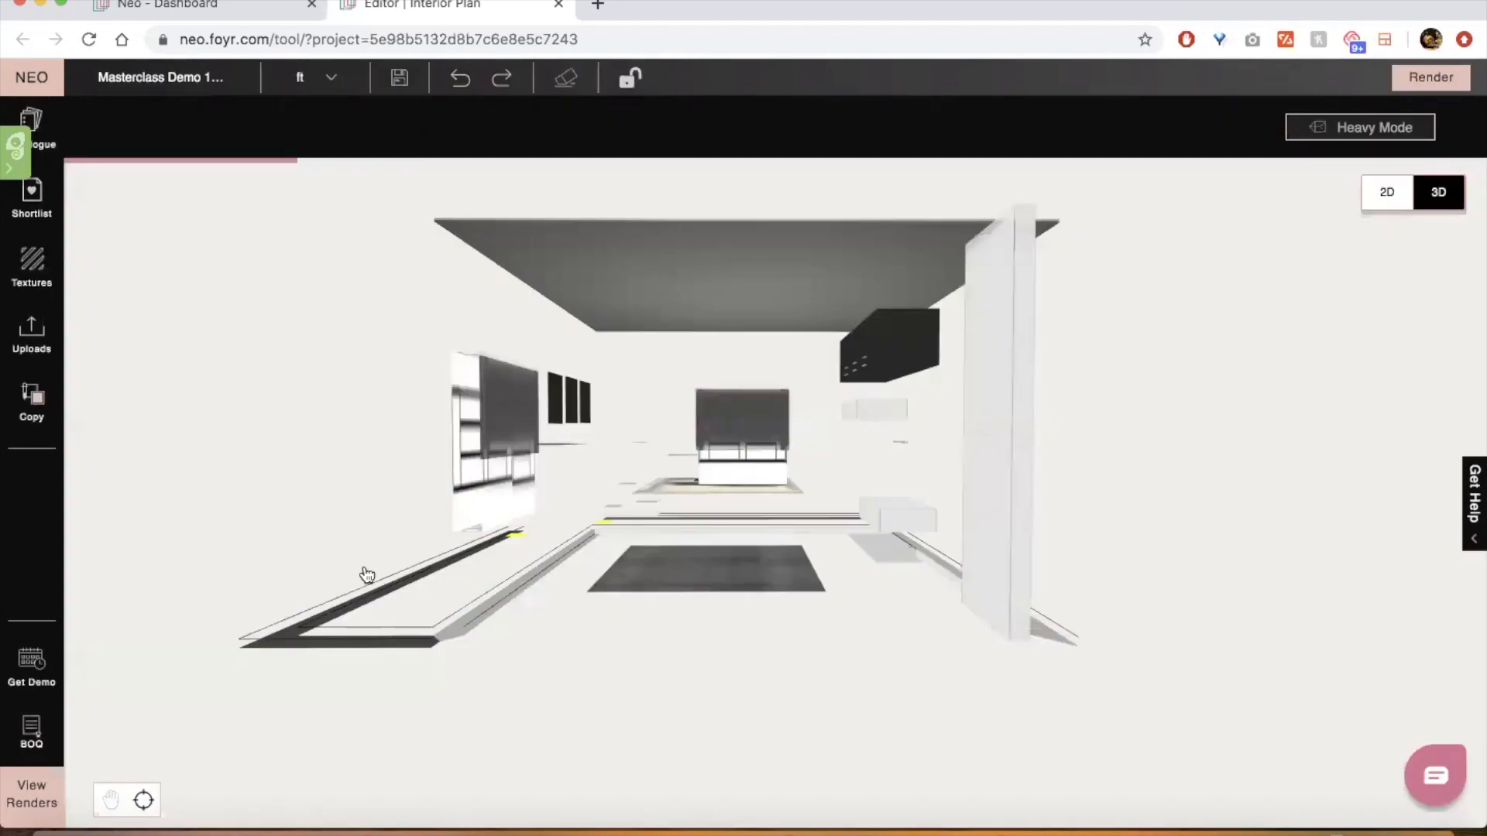
Find the Blue Chair among the uploaded models and place it on the bedroom floor in front of the TV unit
click(29, 346)
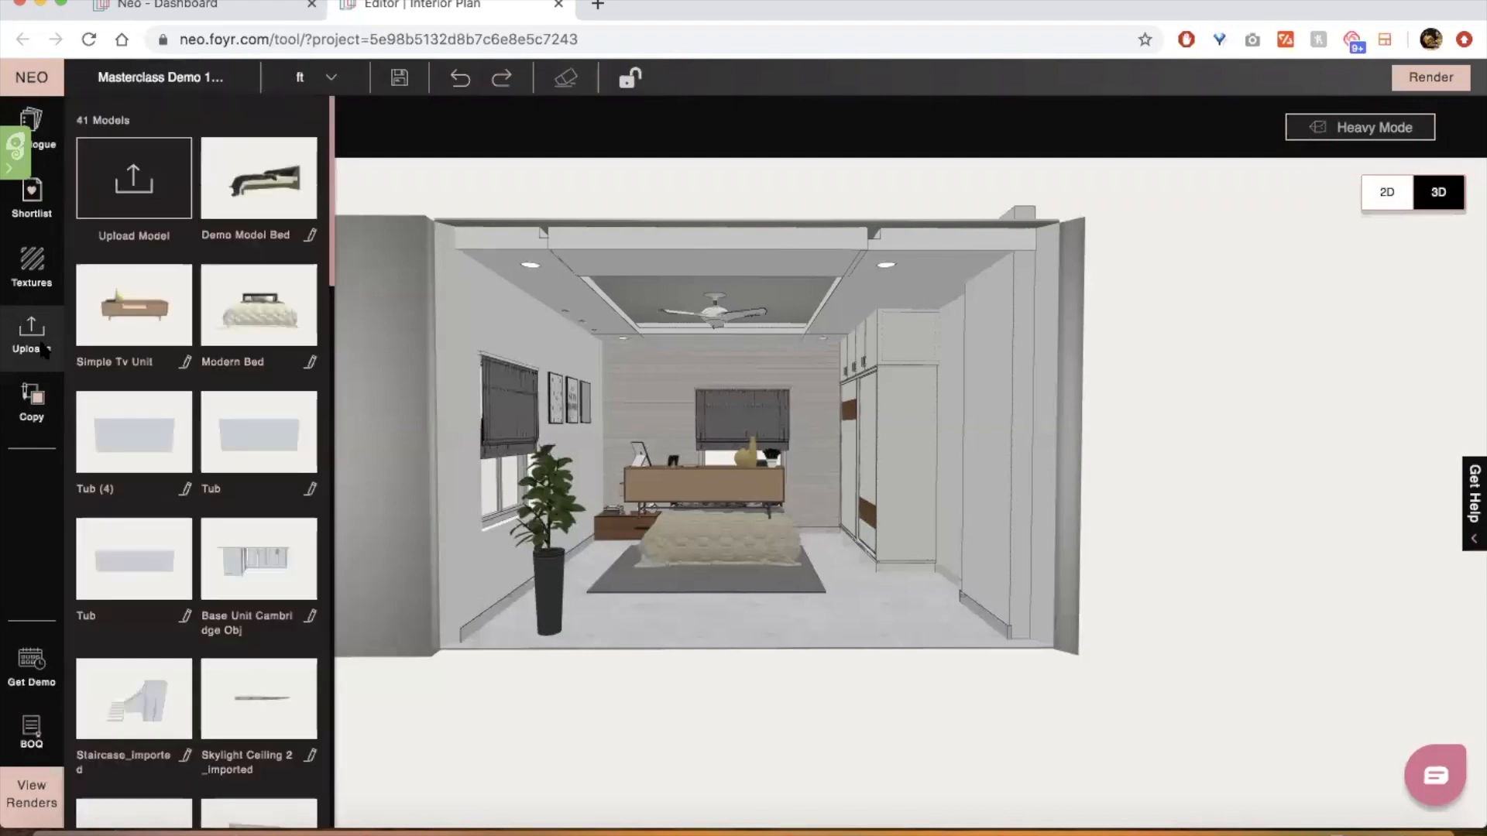
scroll(44, 350, down, 6)
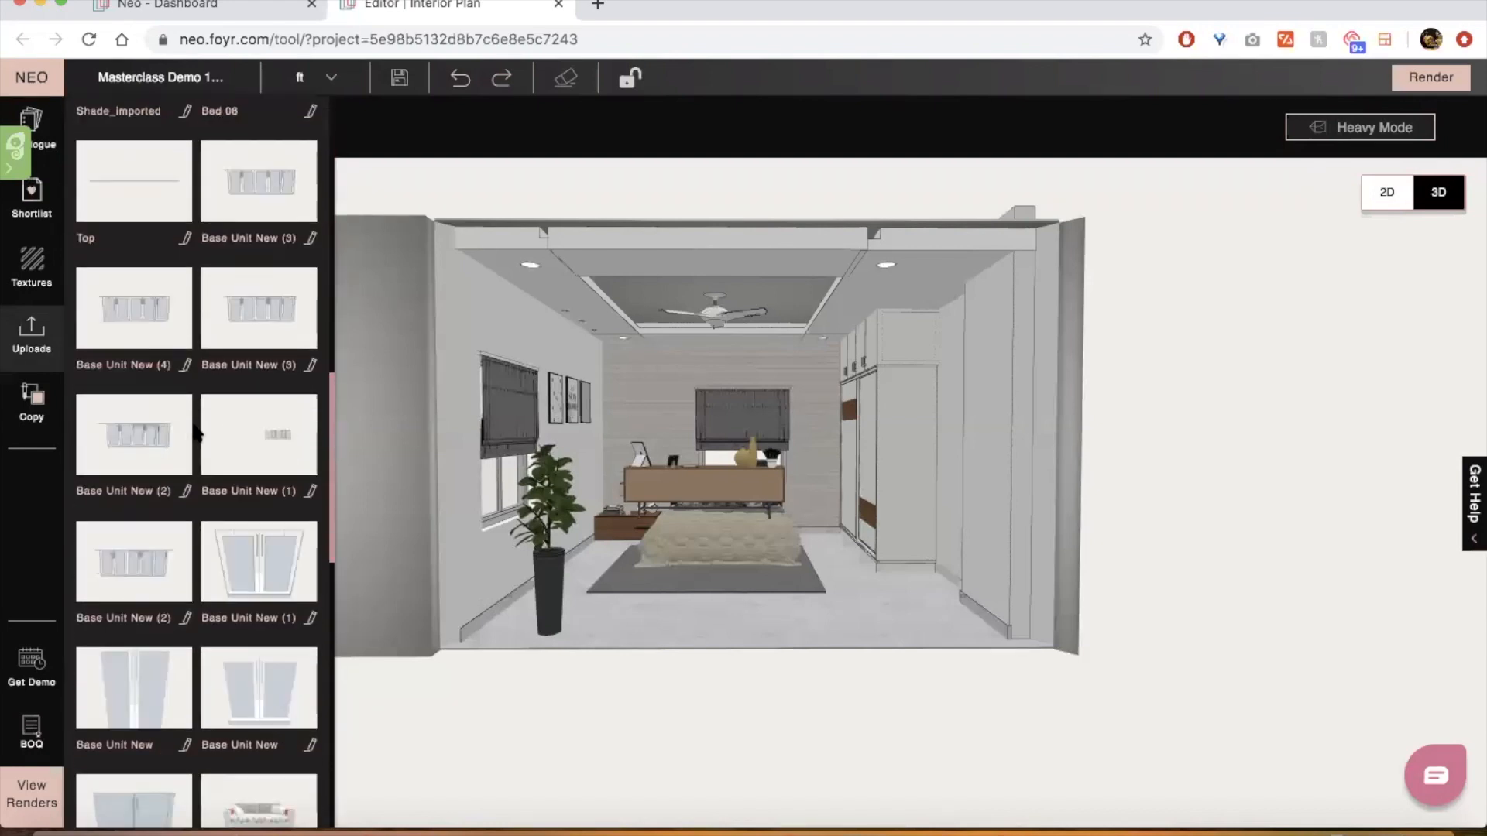
scroll(196, 432, up, 15)
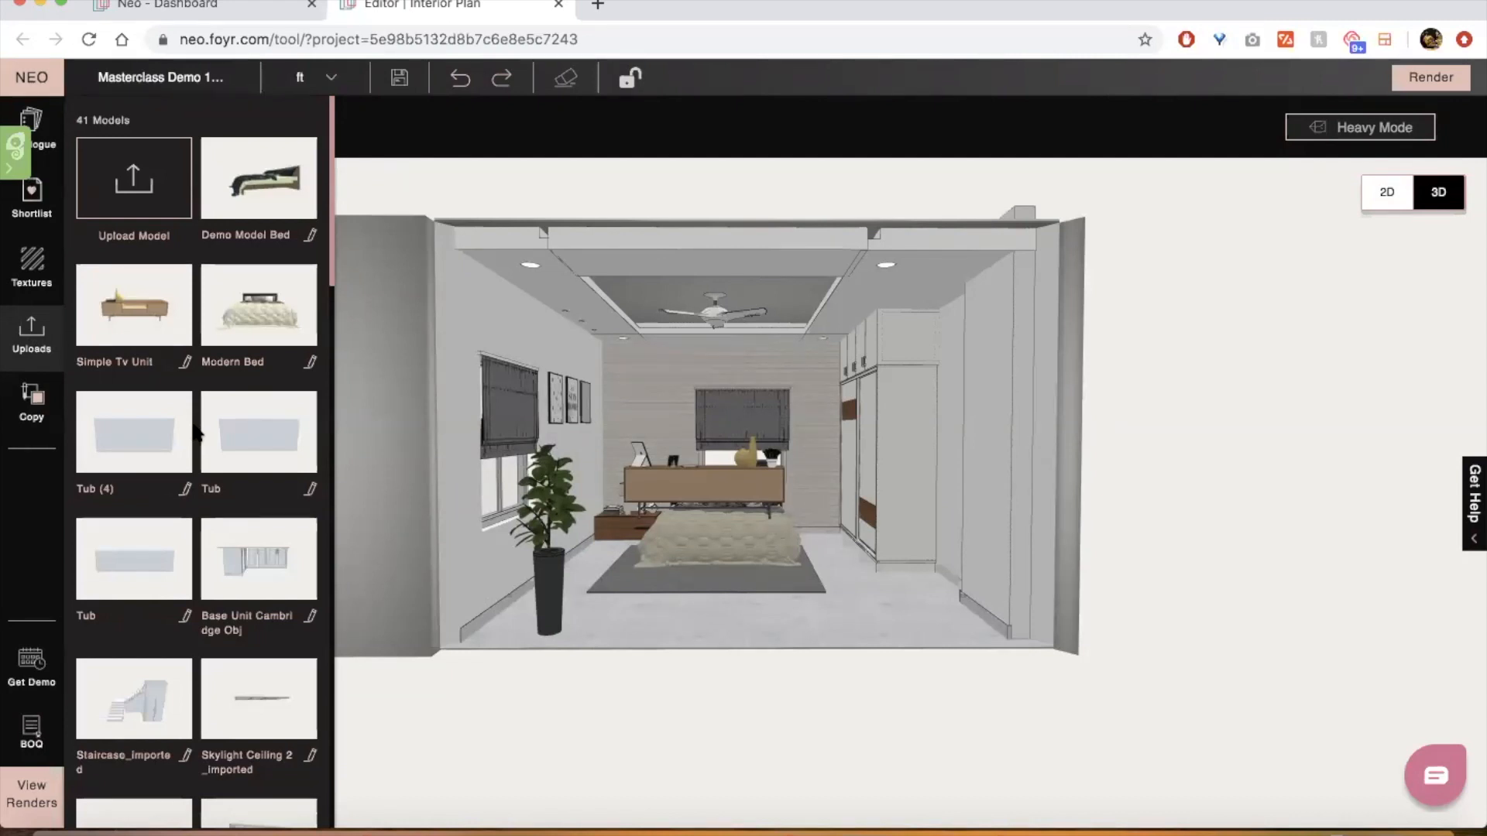
scroll(195, 434, down, 20)
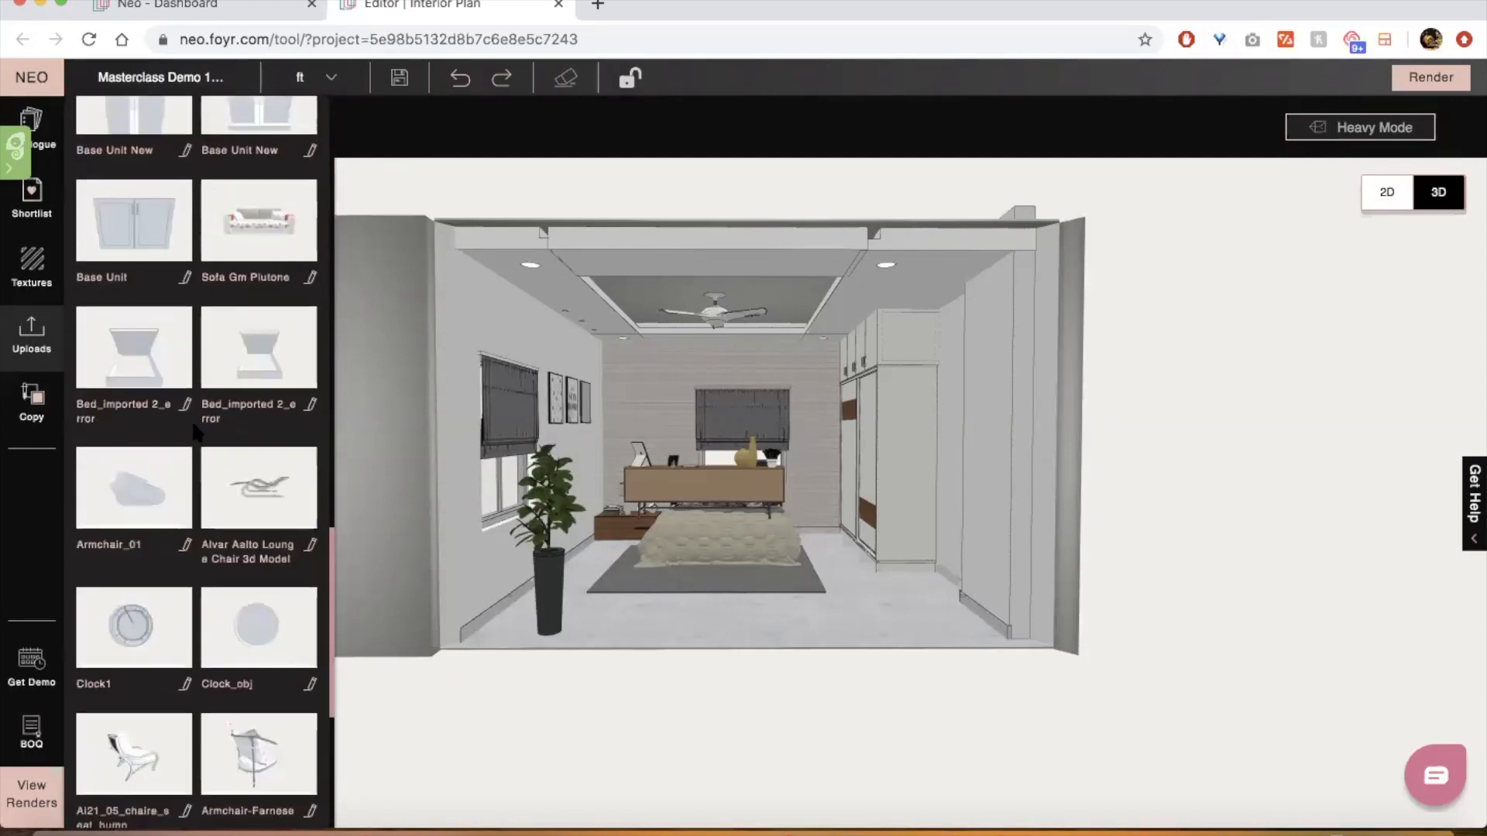
scroll(189, 607, down, 2)
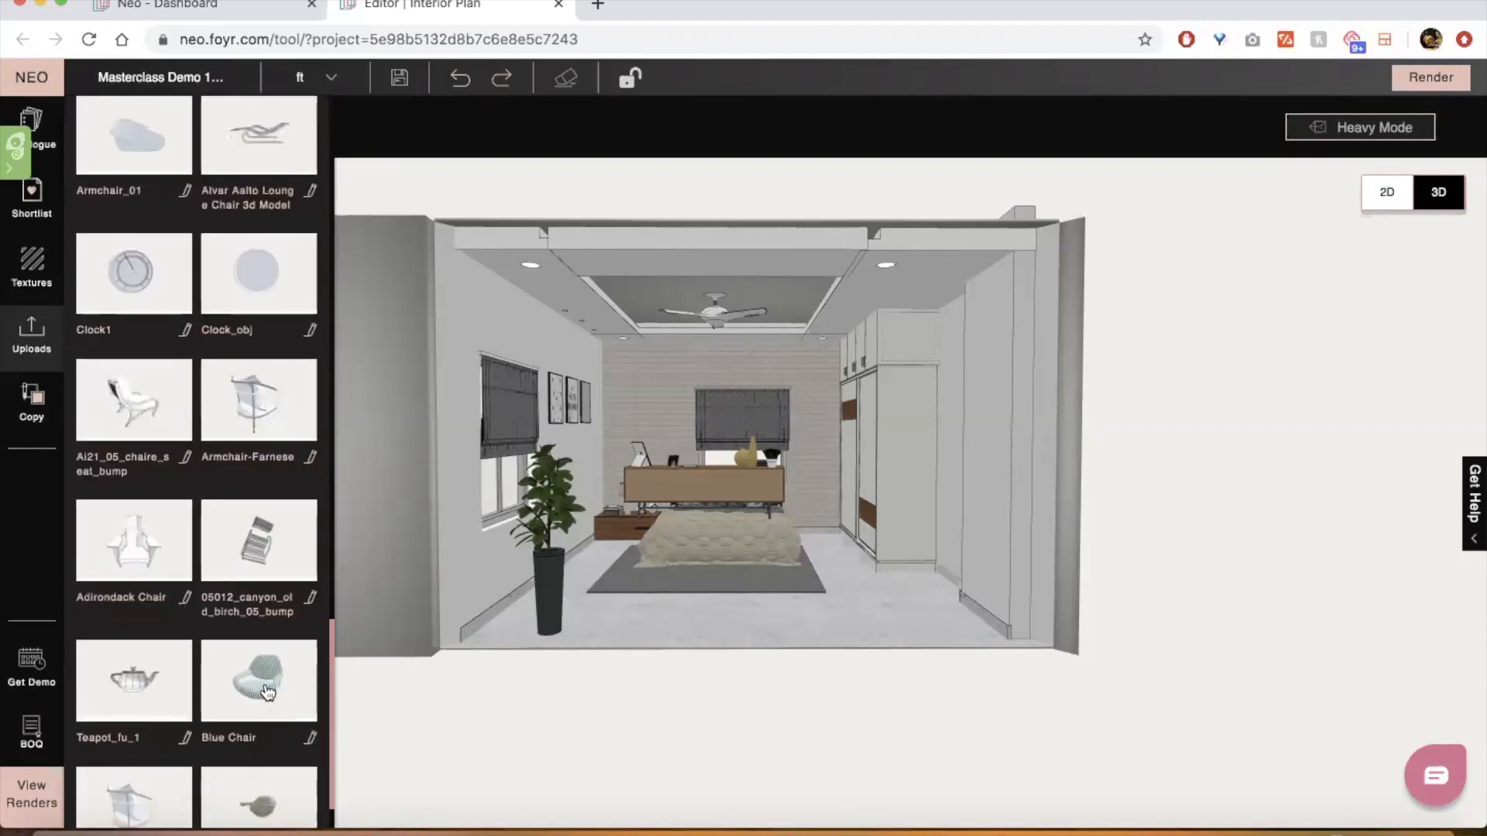
scroll(266, 691, down, 1)
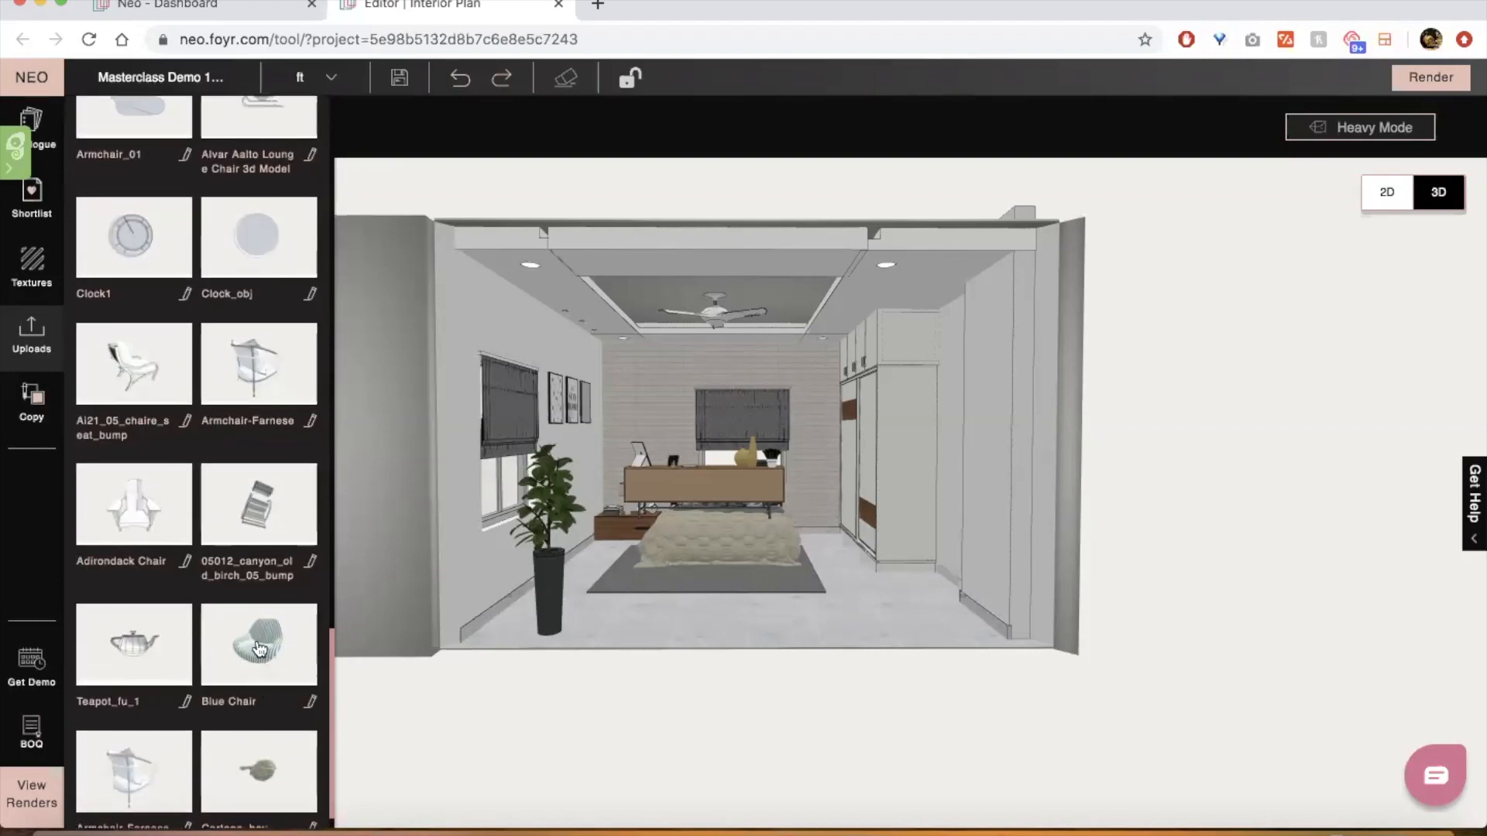
drag(259, 650, 751, 594)
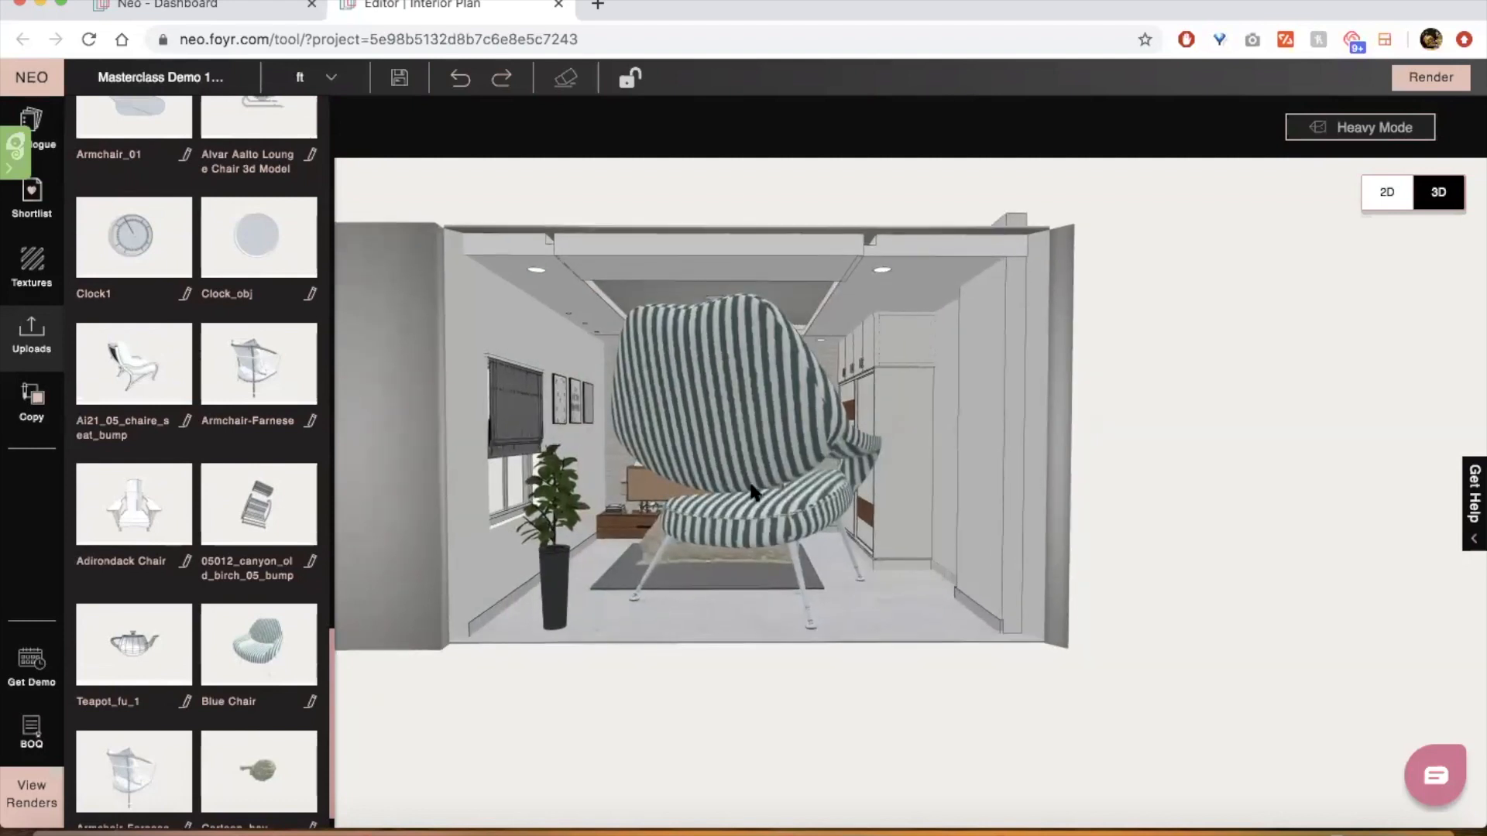
Examine the Blue Chair's position and dimensions in its element settings
click(749, 426)
drag(848, 692, 714, 750)
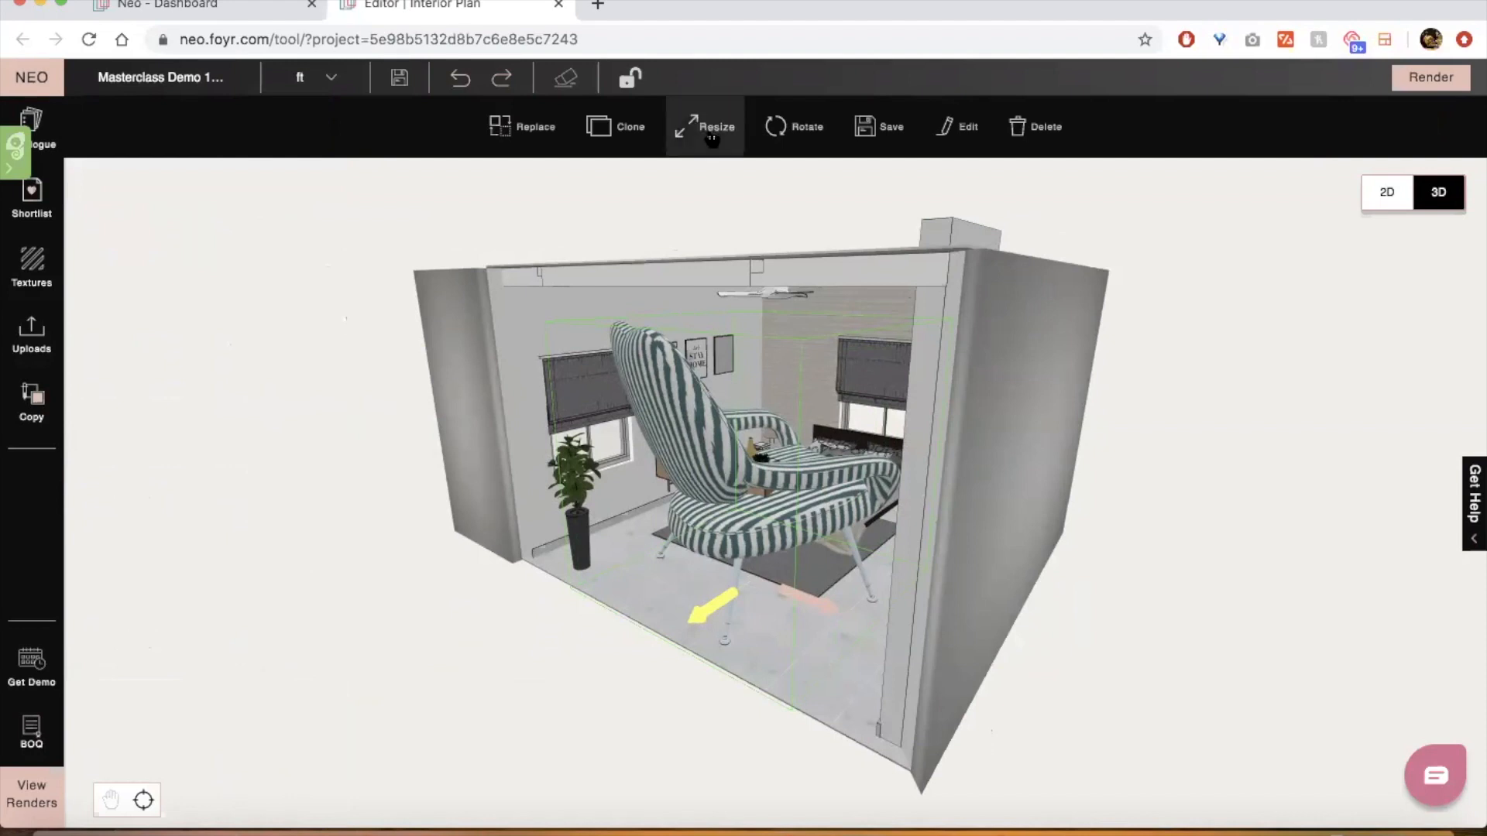
click(950, 137)
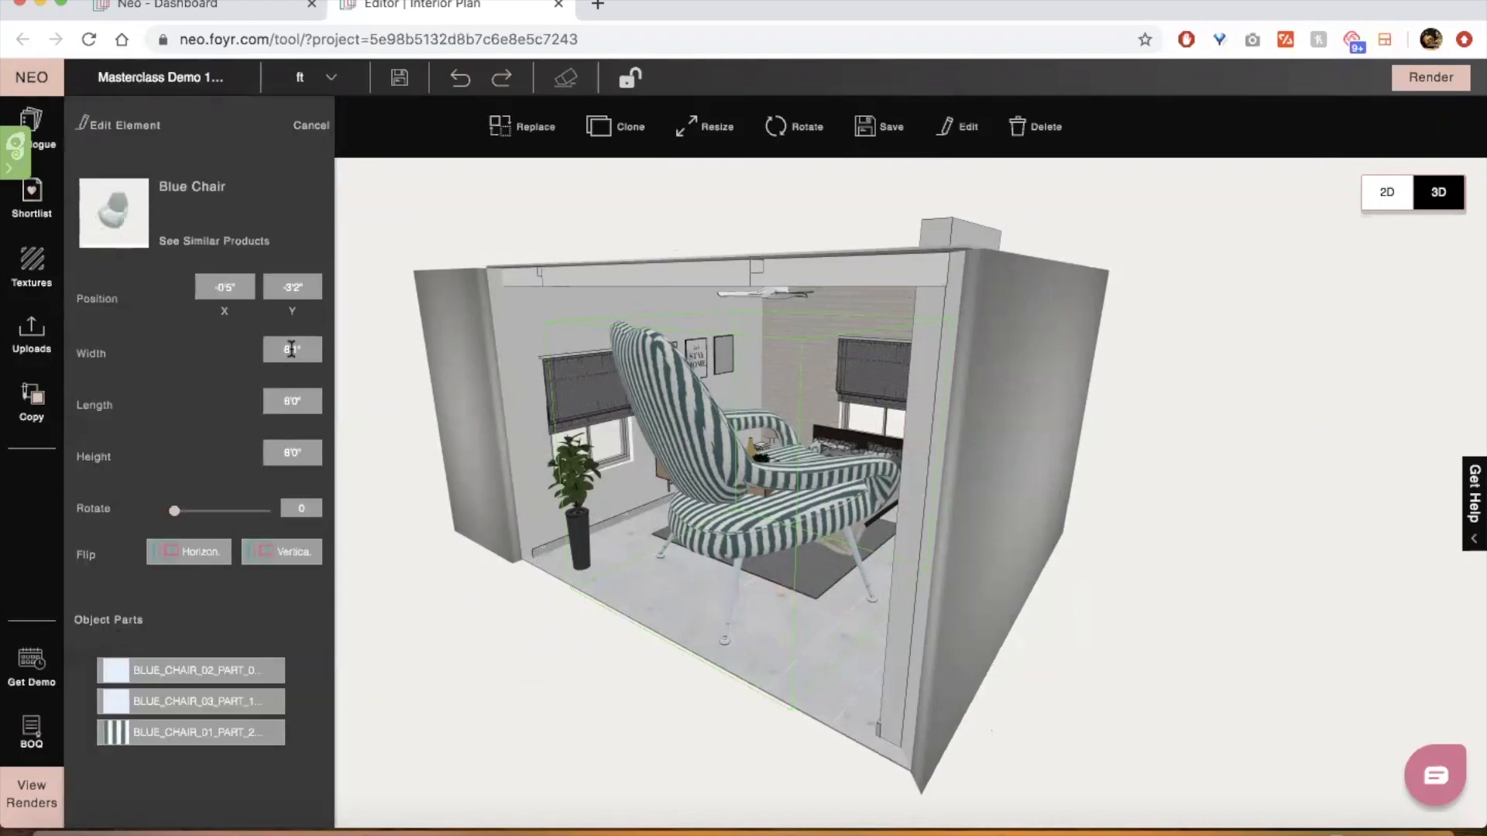
click(356, 256)
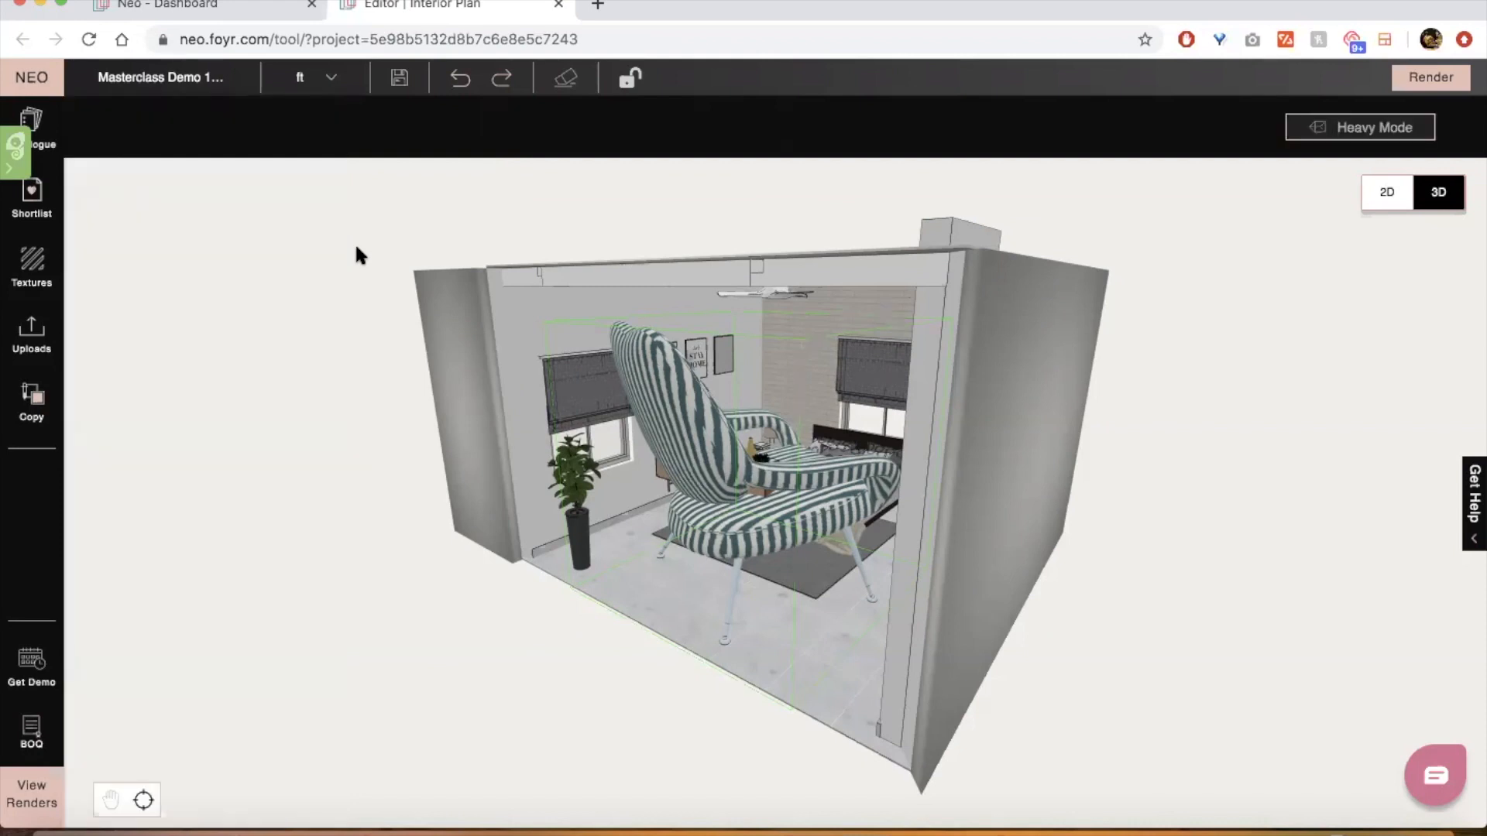
click(685, 449)
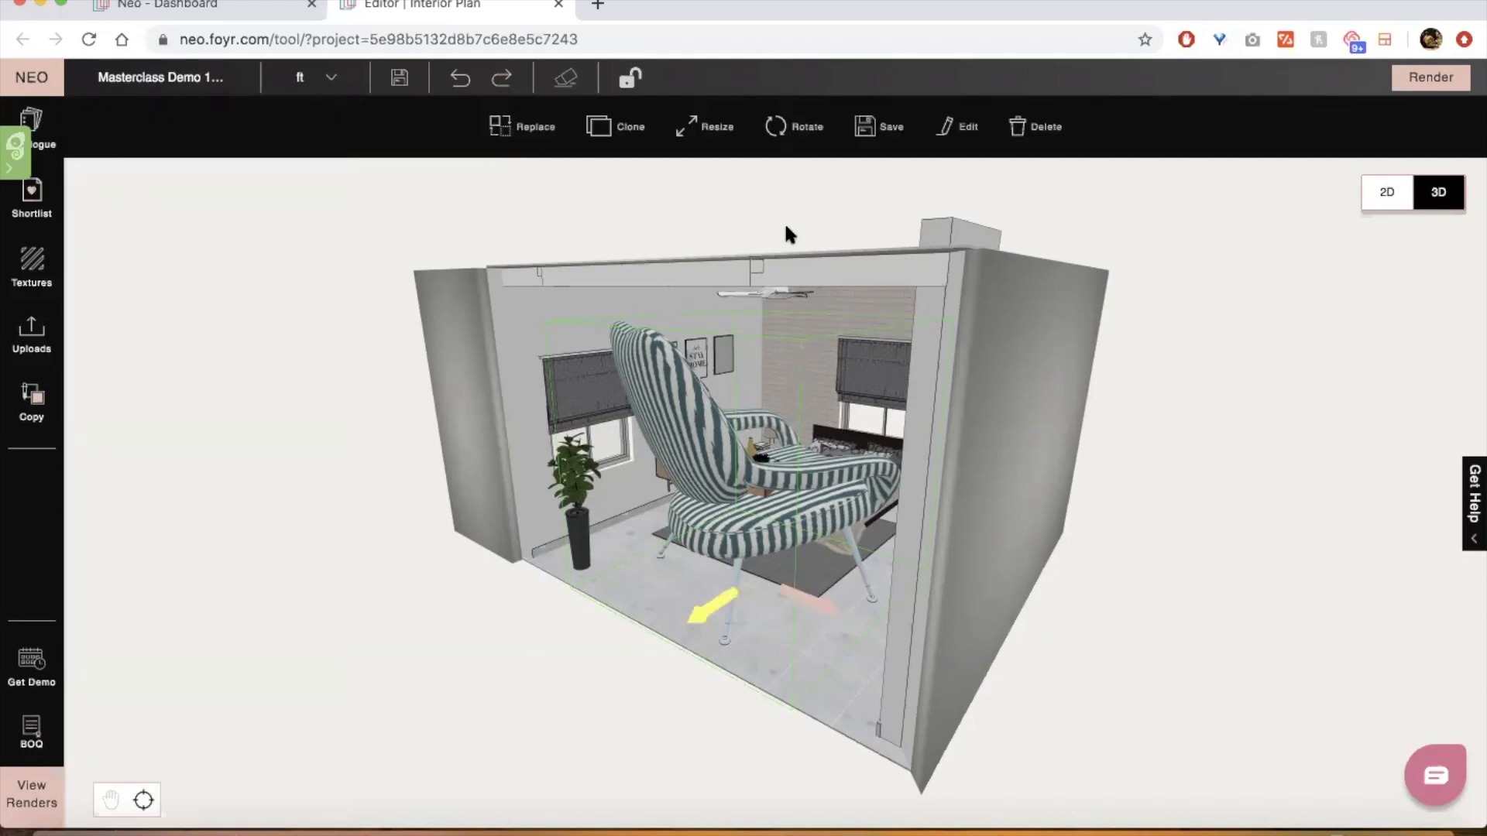
click(727, 128)
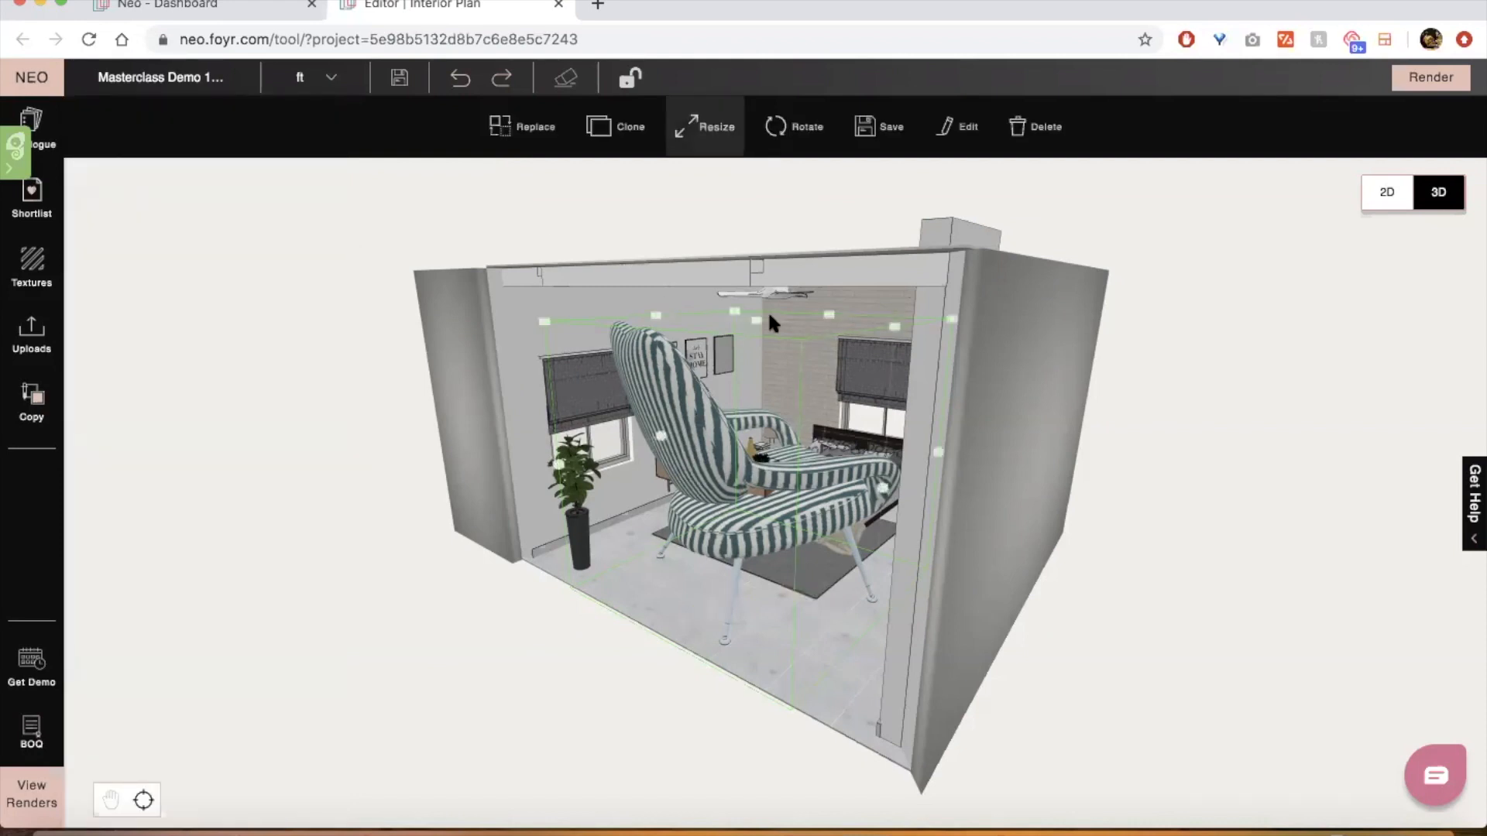
drag(776, 491, 807, 573)
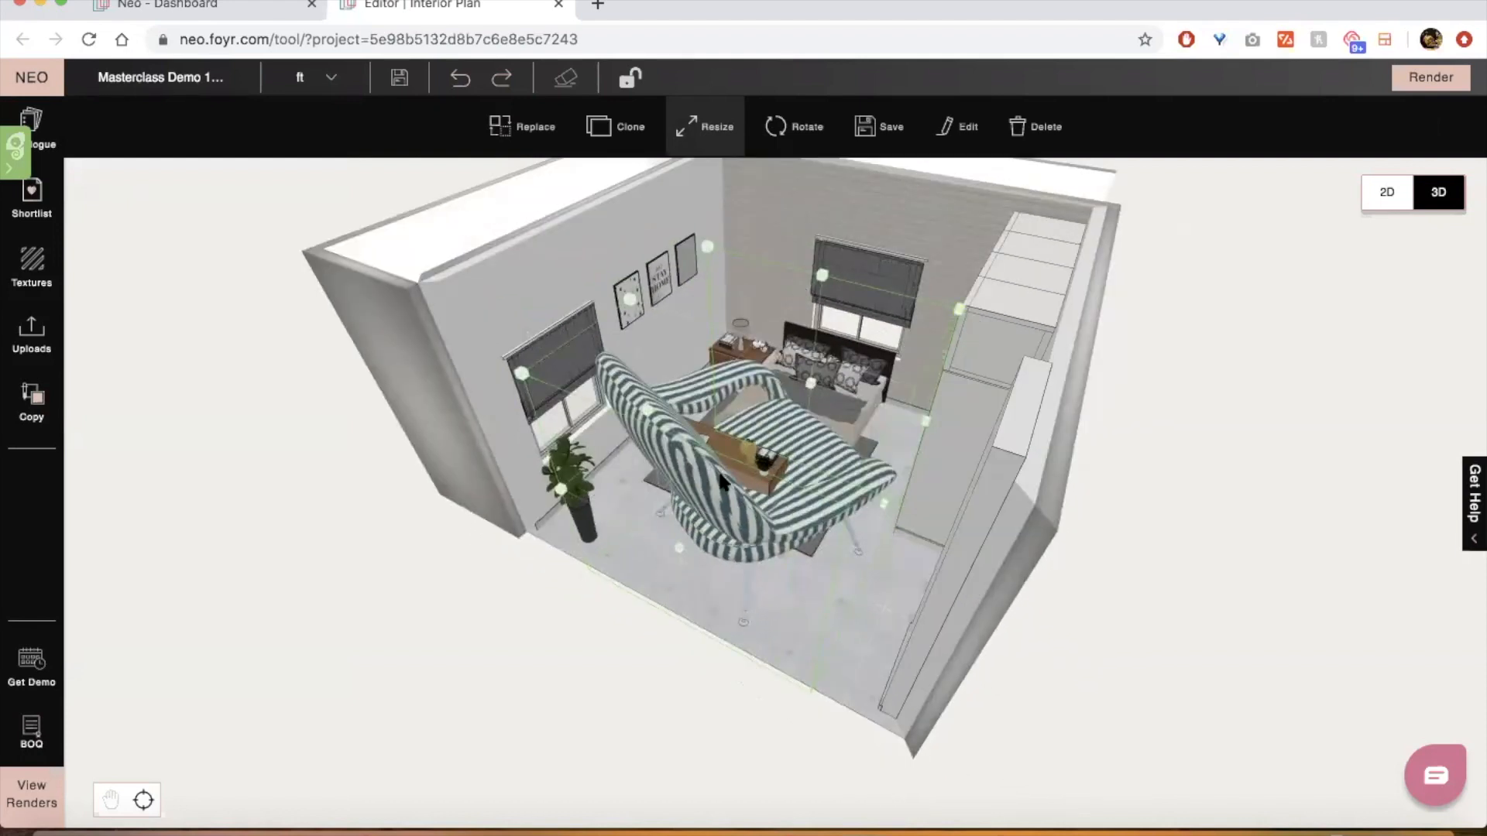
click(678, 544)
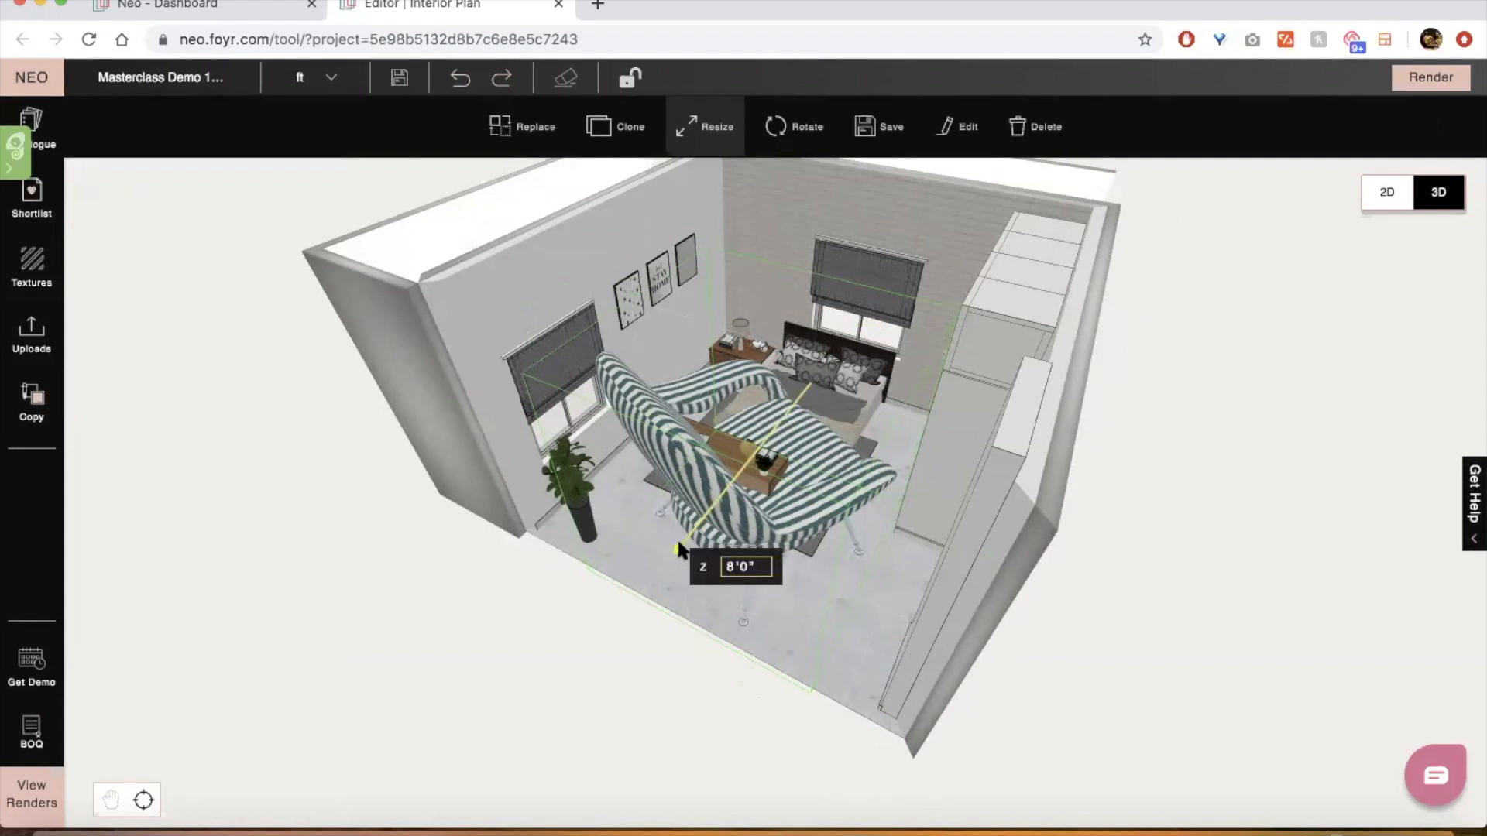
key(Escape)
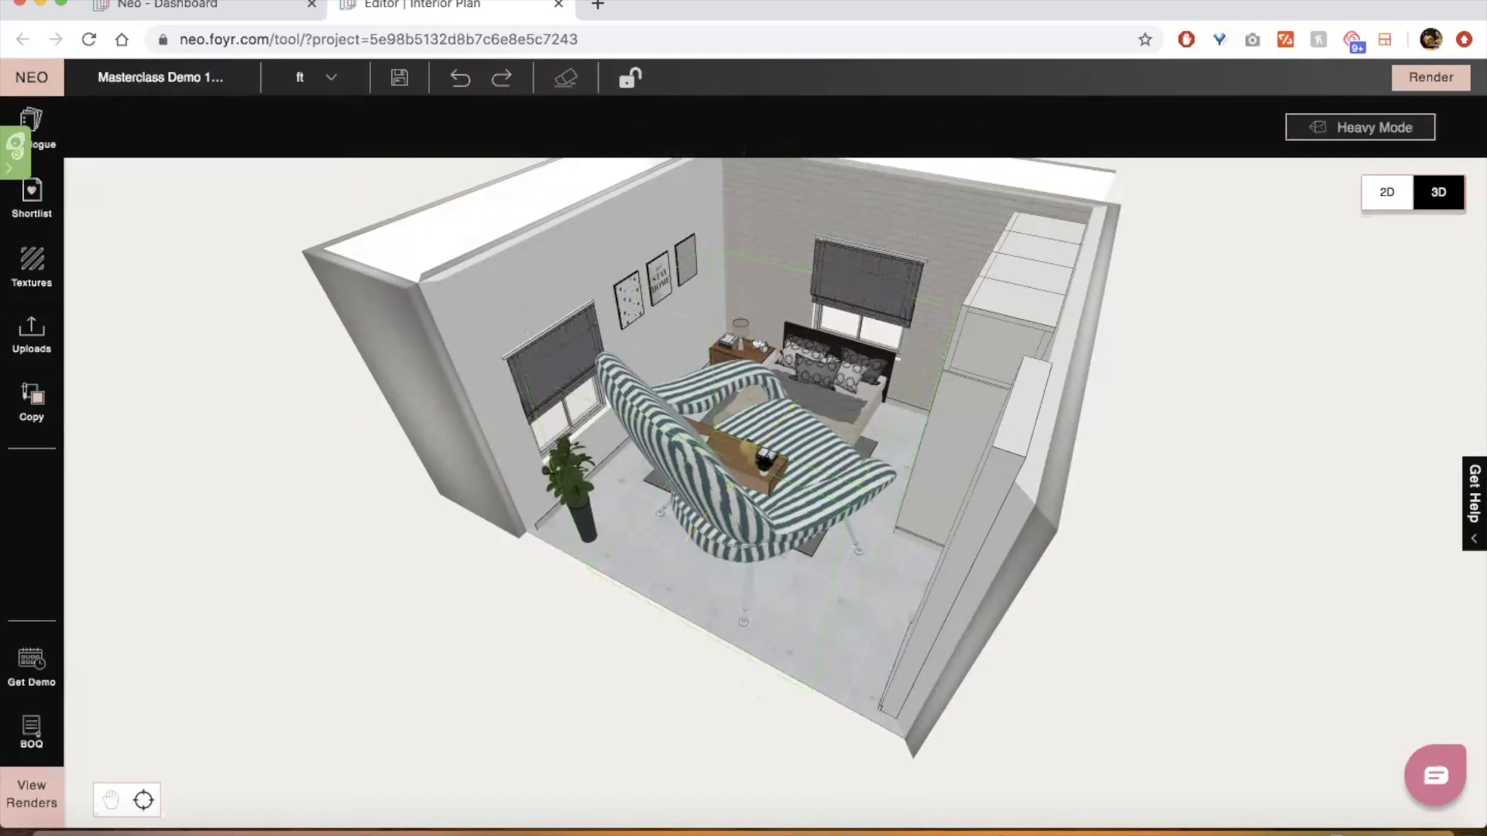
Resize the Blue Chair proportionally to 3 ft 1 in wide, 3 ft high and 3 ft deep
click(685, 481)
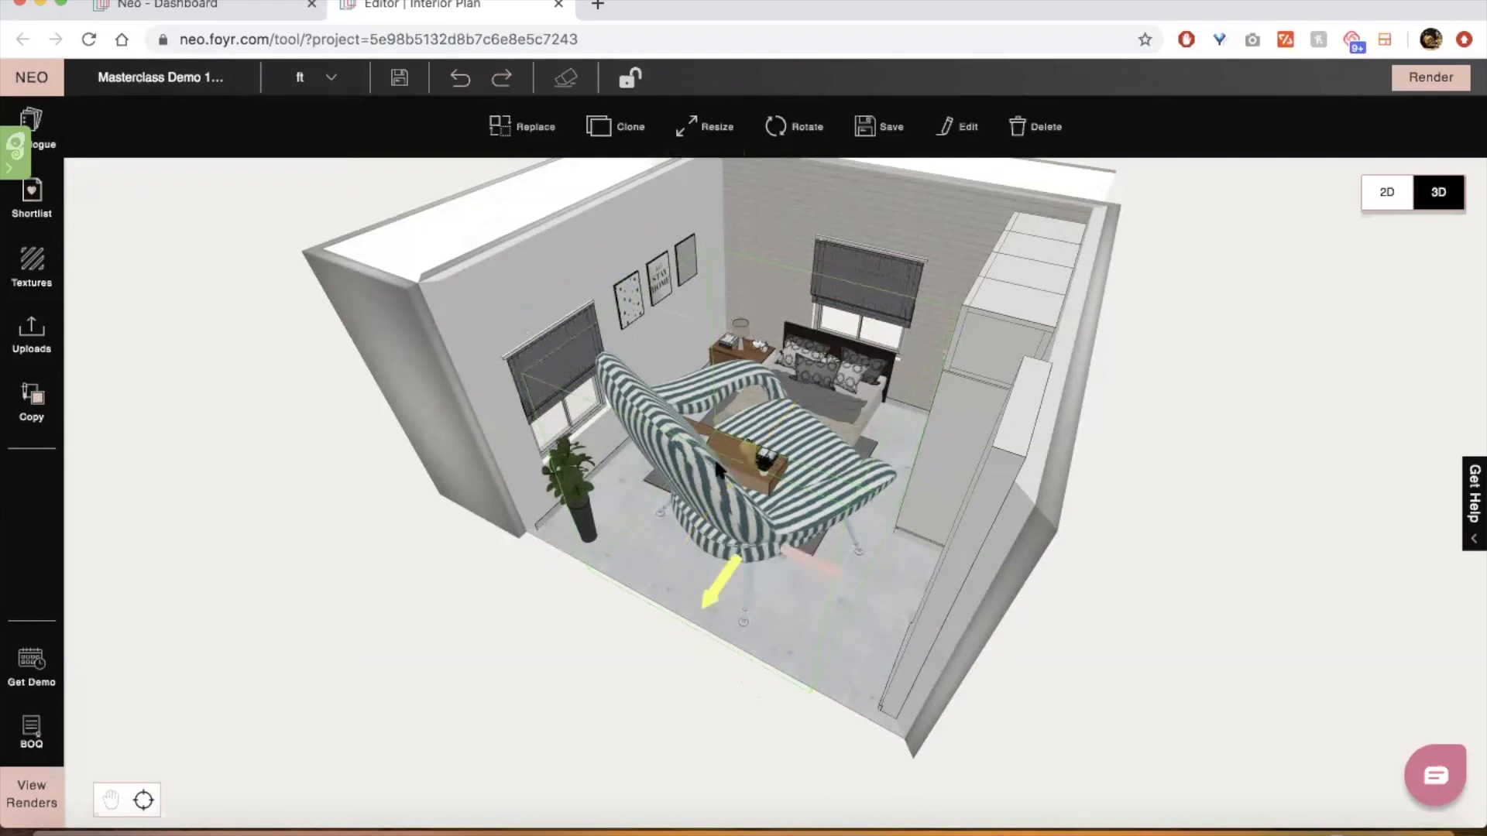
click(731, 133)
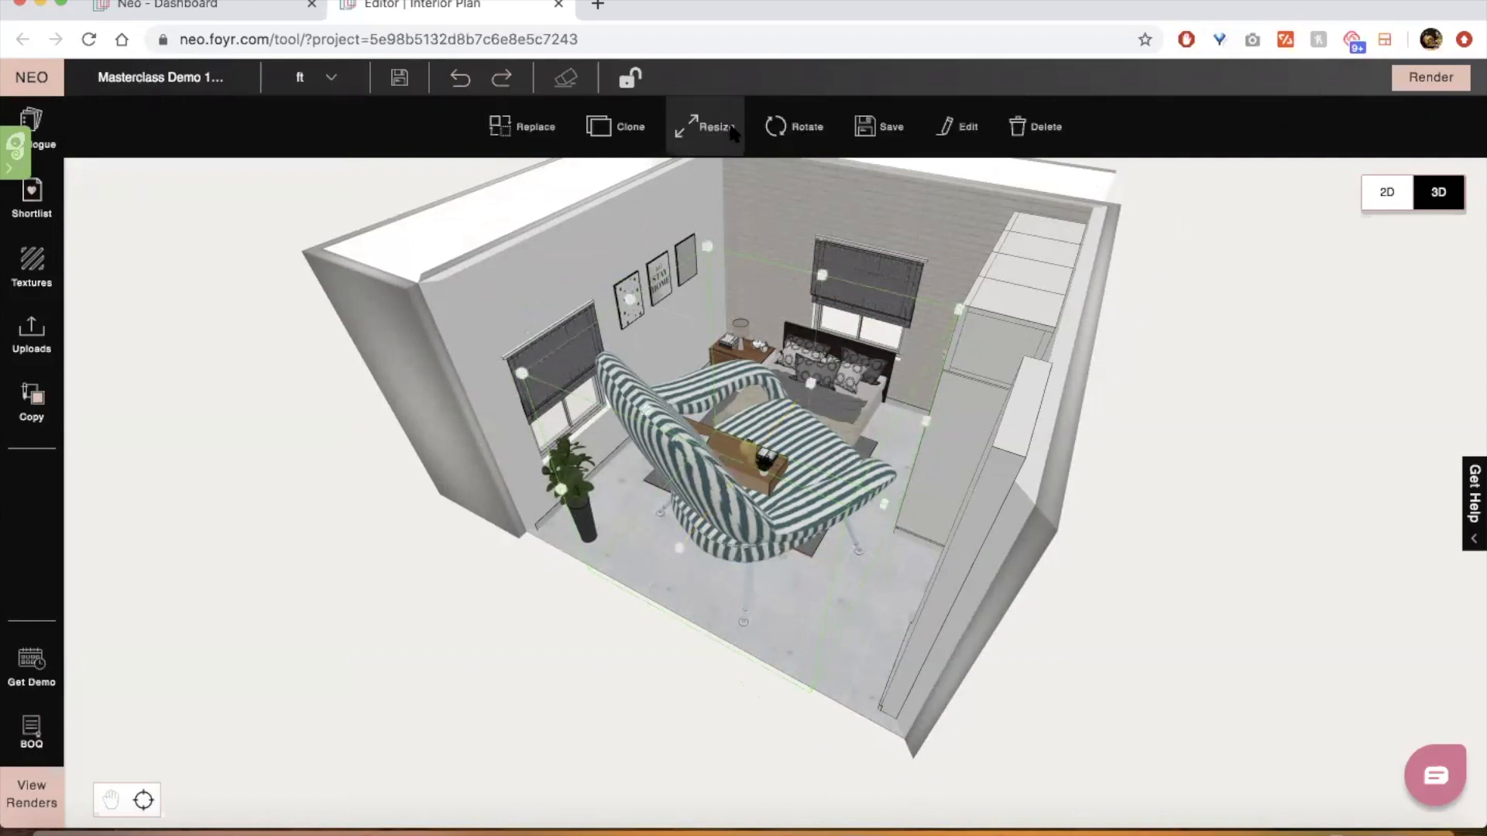
click(521, 375)
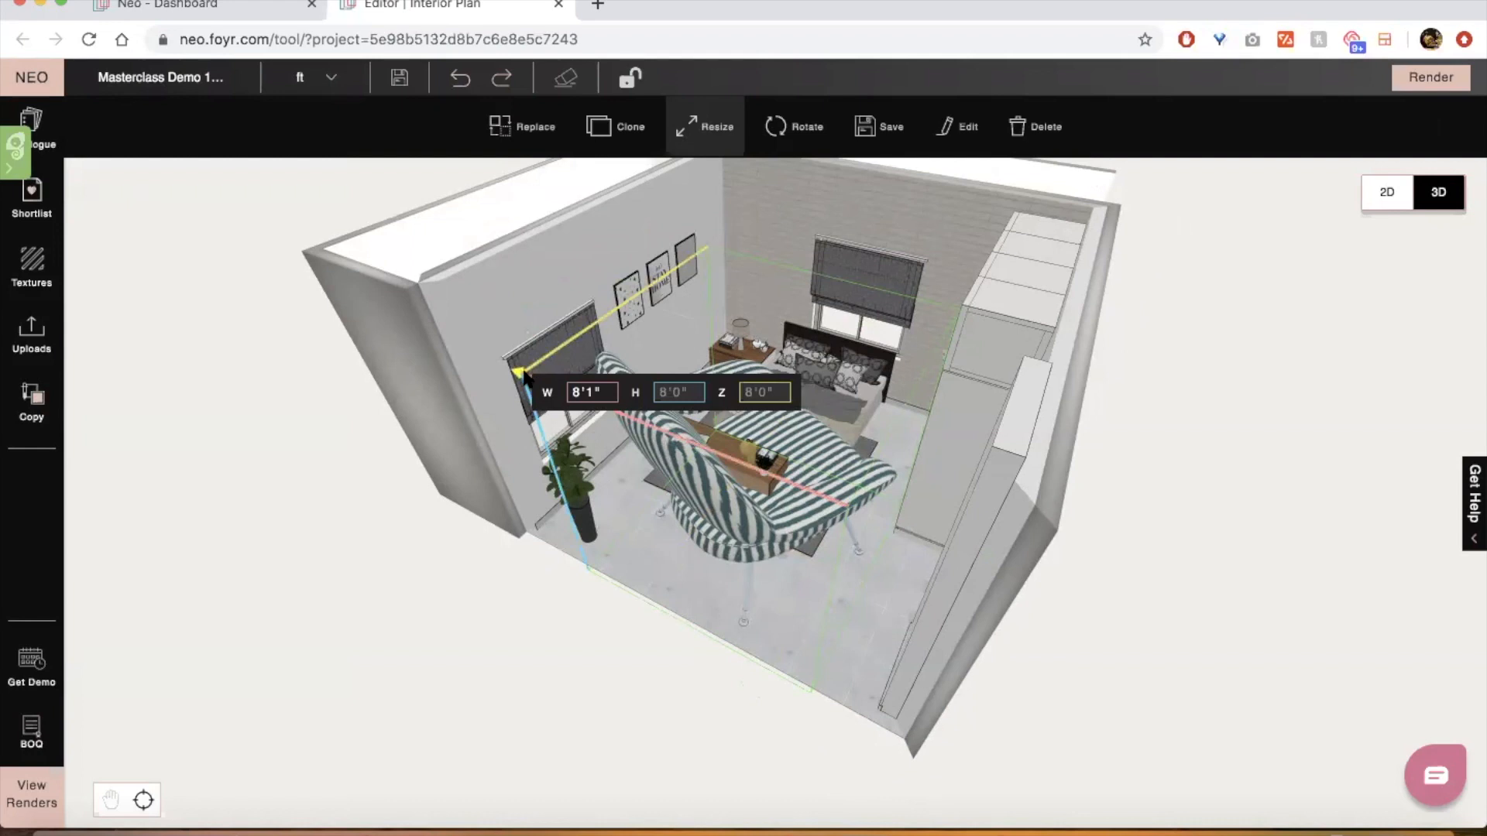
drag(523, 377, 724, 413)
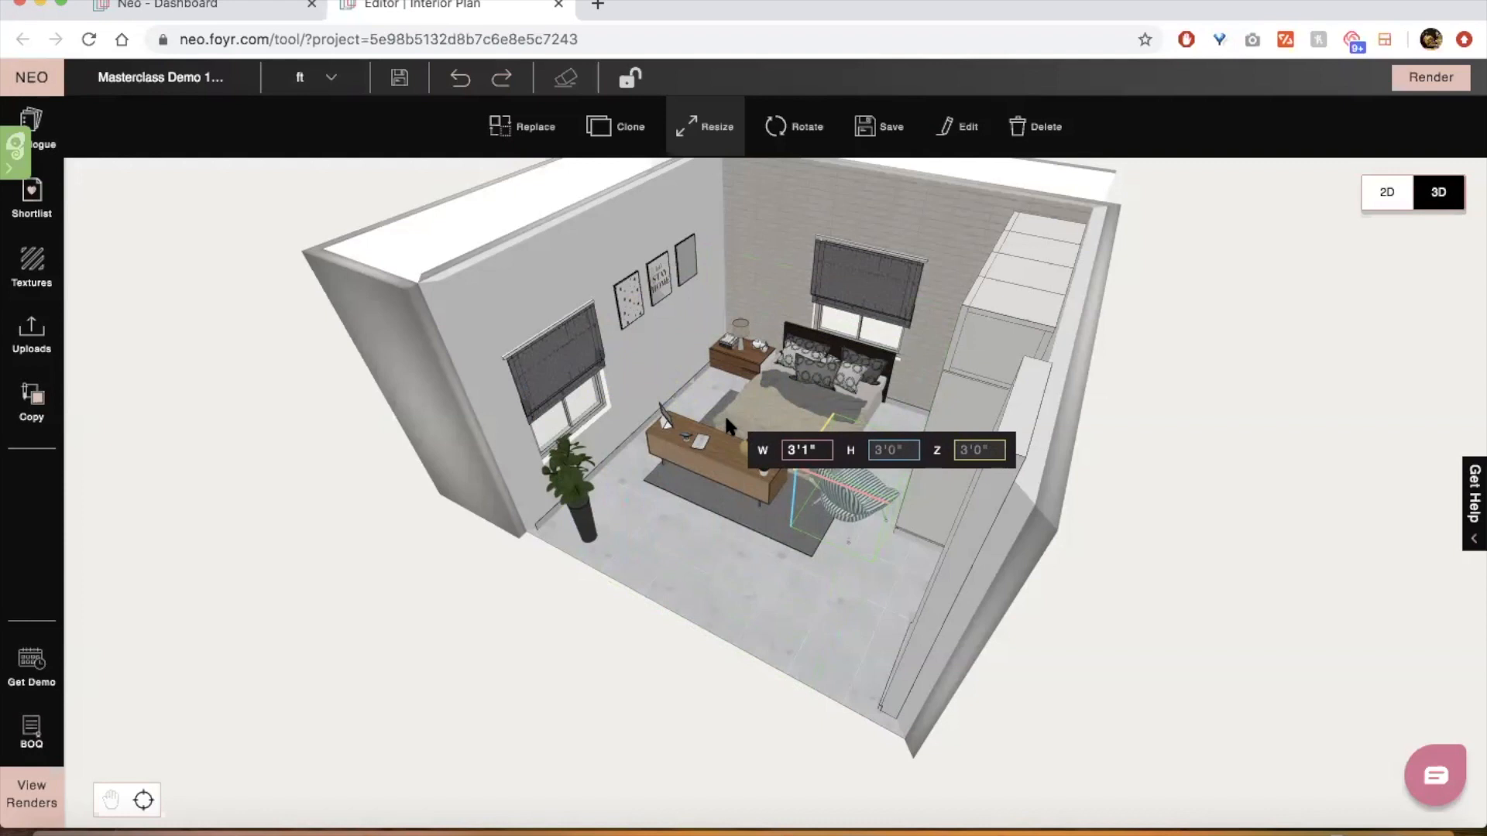
text(3)
key(Return)
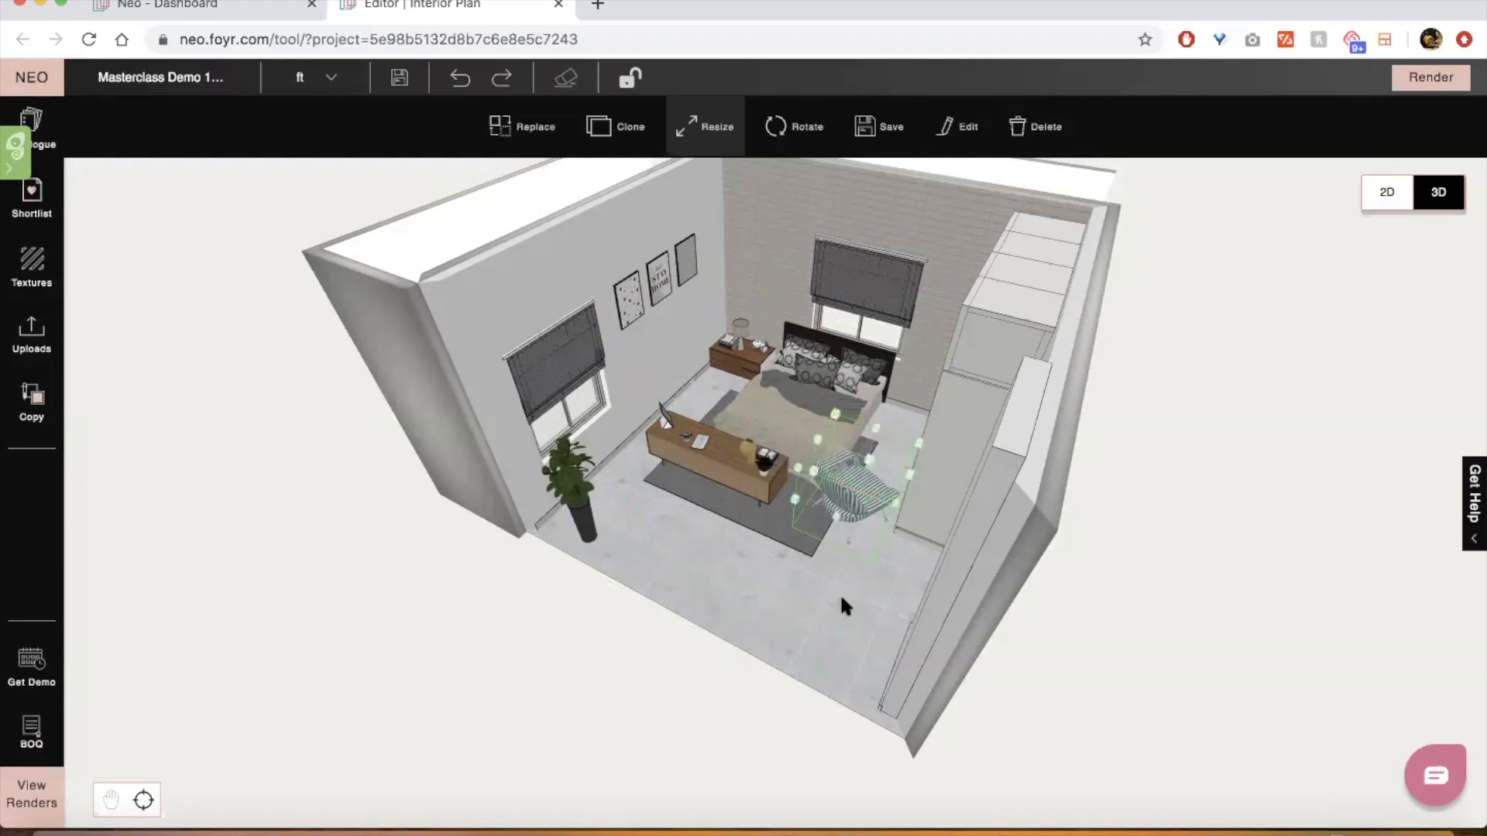
drag(838, 600, 325, 583)
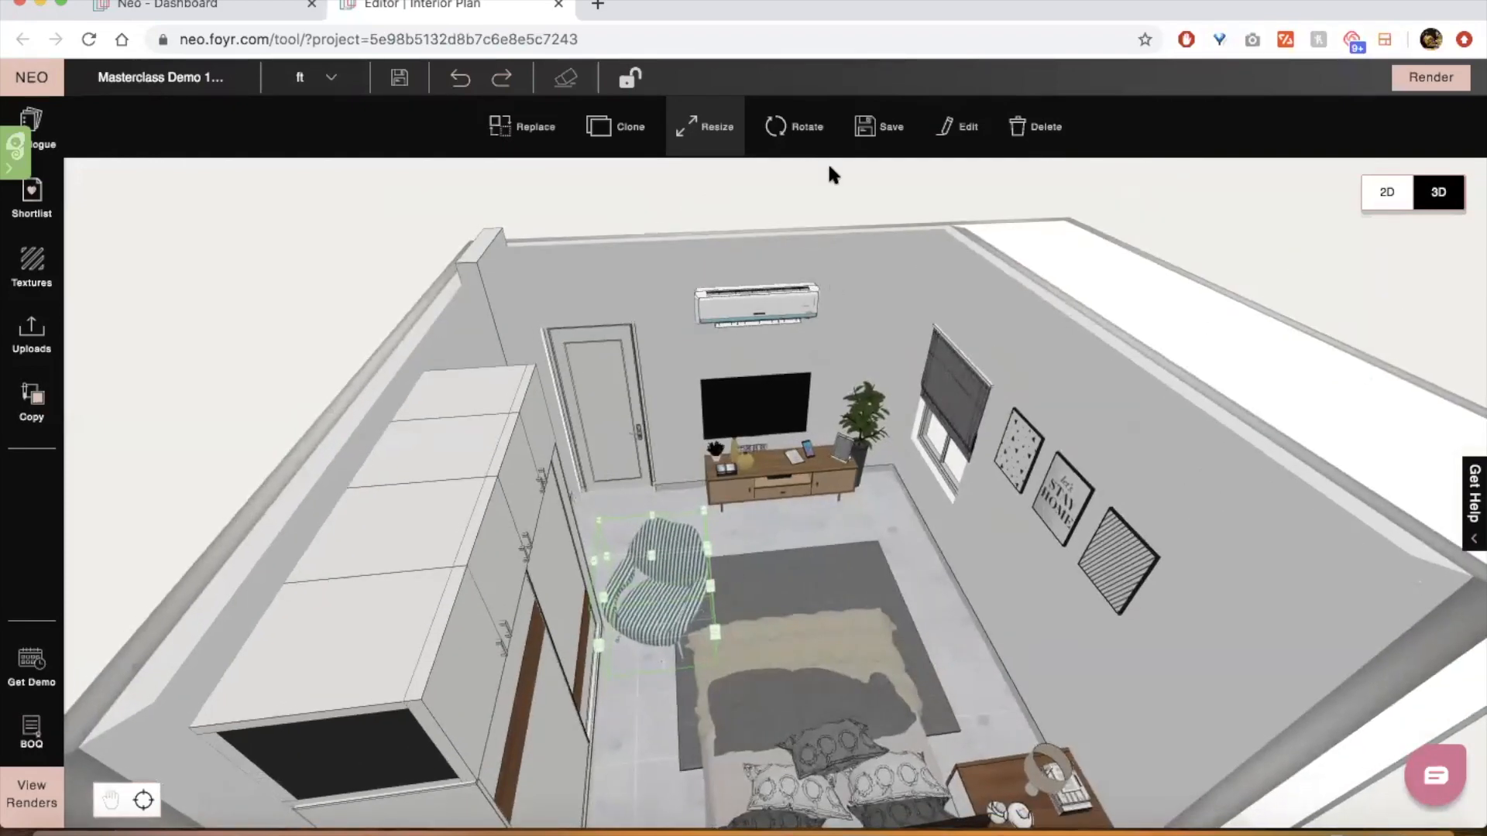
click(865, 133)
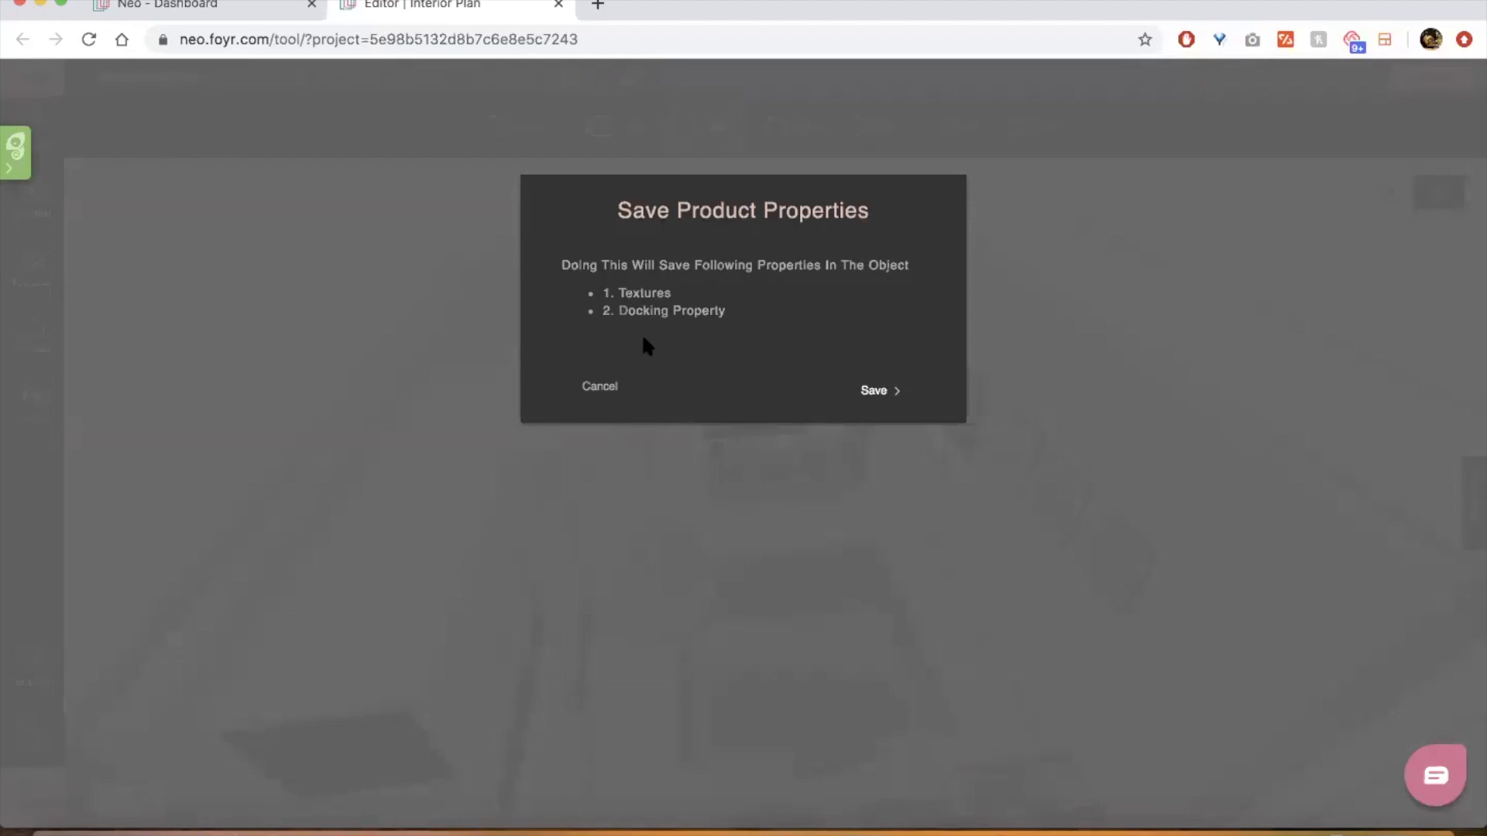
click(601, 387)
Set the uploaded Blue Chair's model width, height and length to 3 ft with aspect ratio kept, and update the model
click(31, 335)
scroll(255, 449, down, 1)
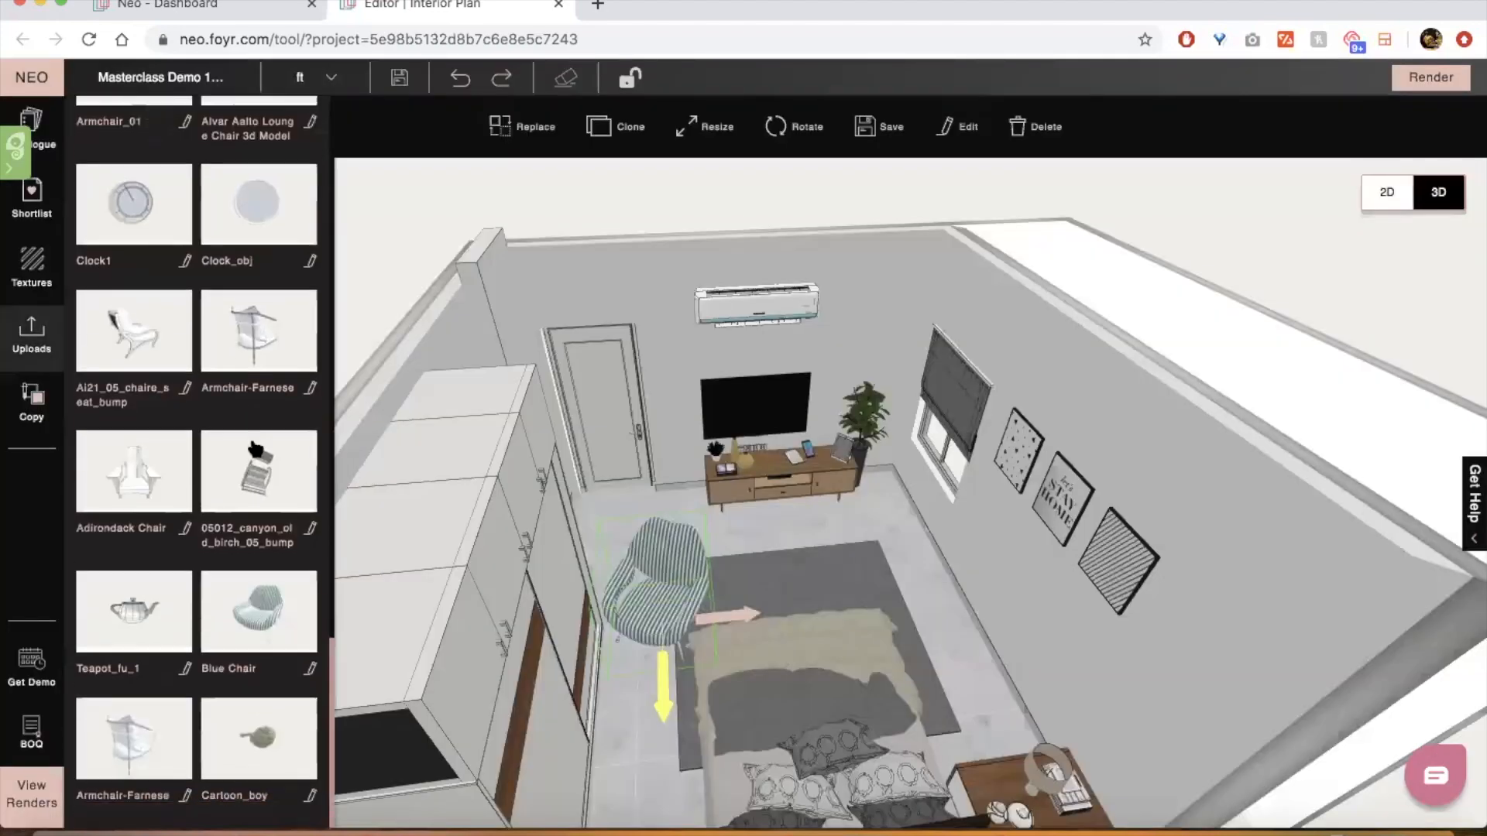
click(311, 668)
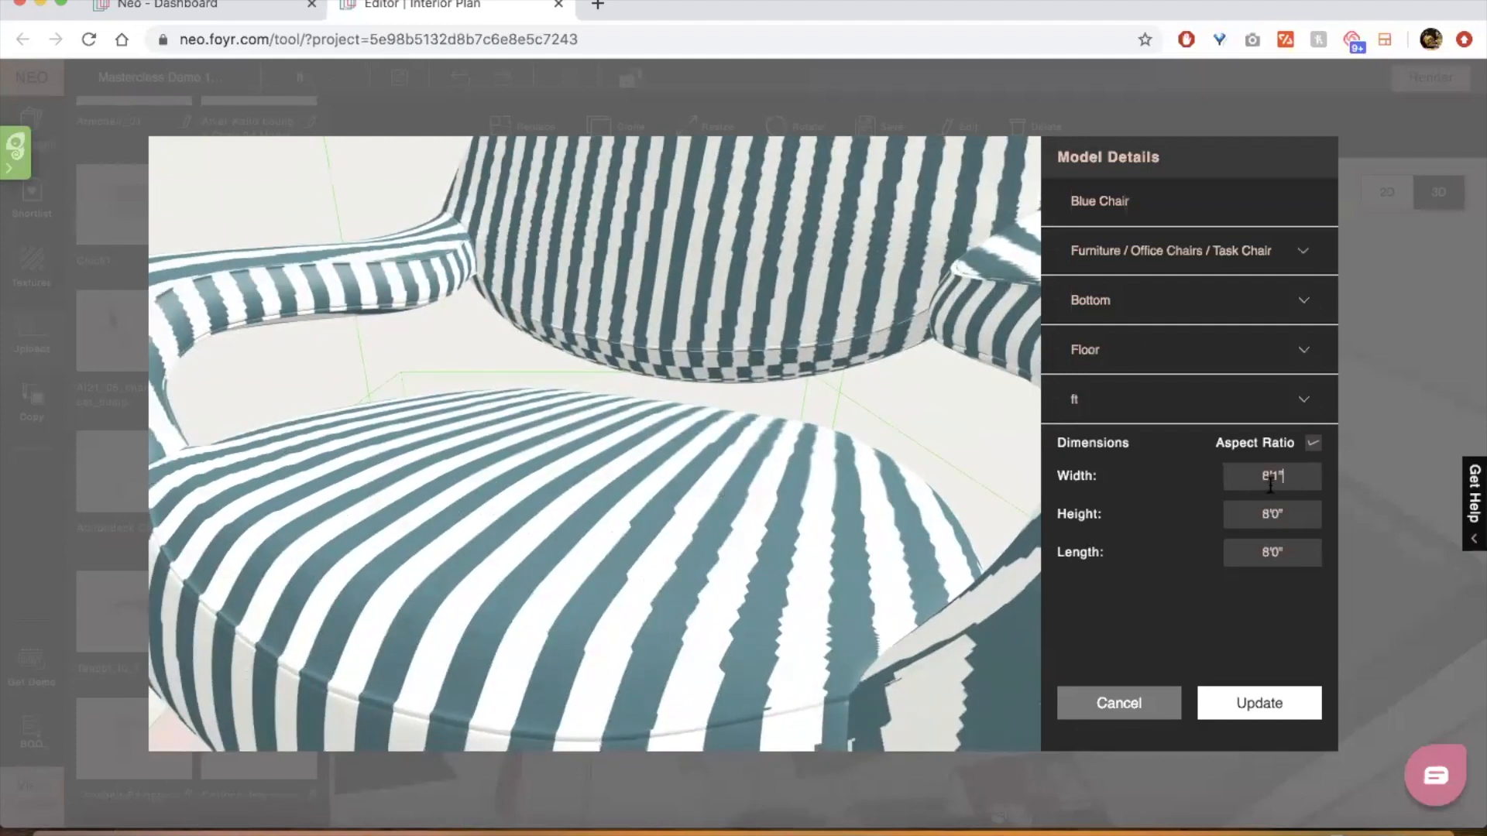
double_click(1270, 485)
text(3)
key(Return)
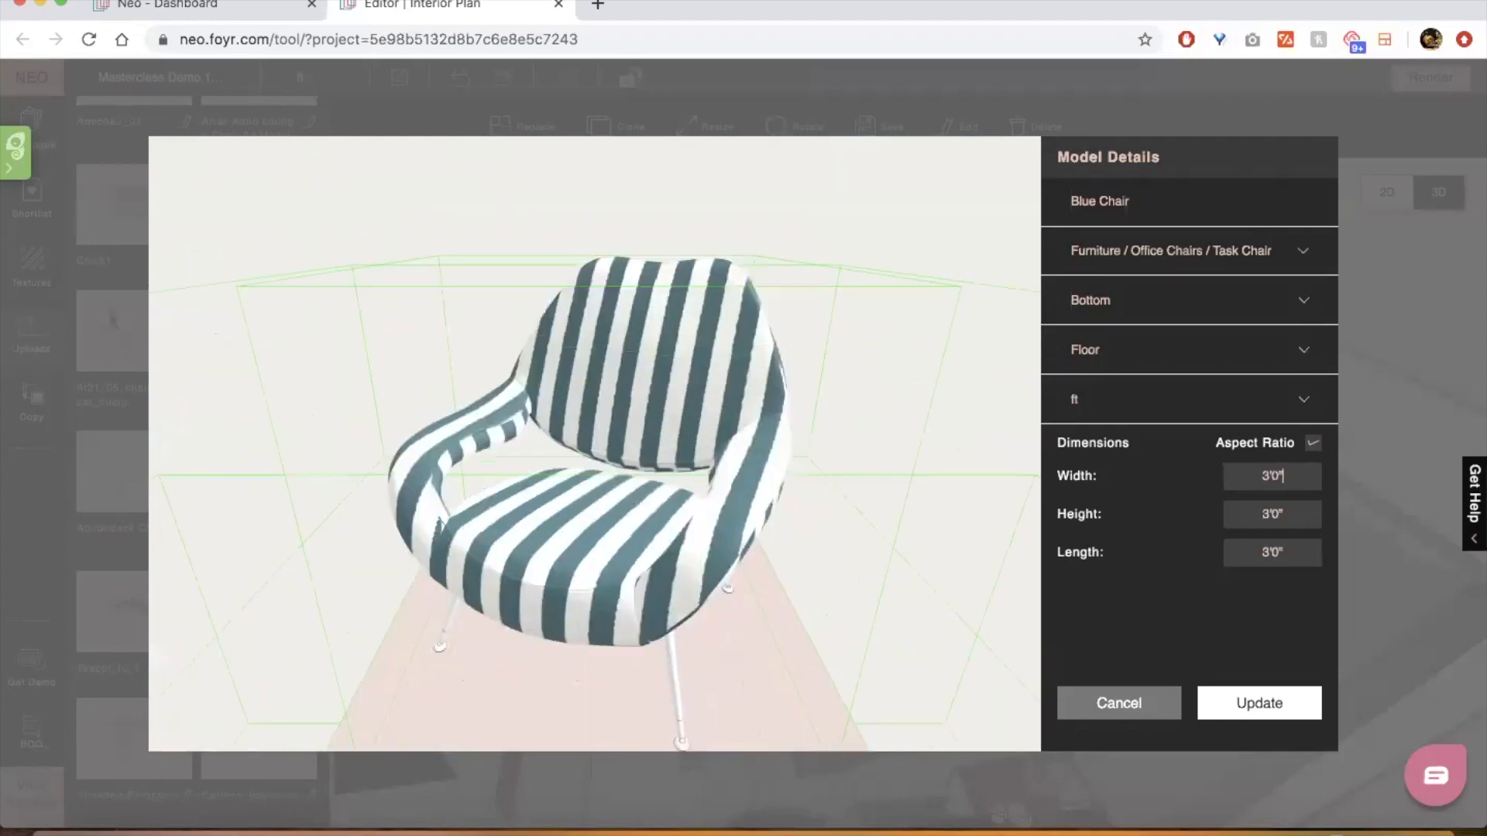
click(1240, 708)
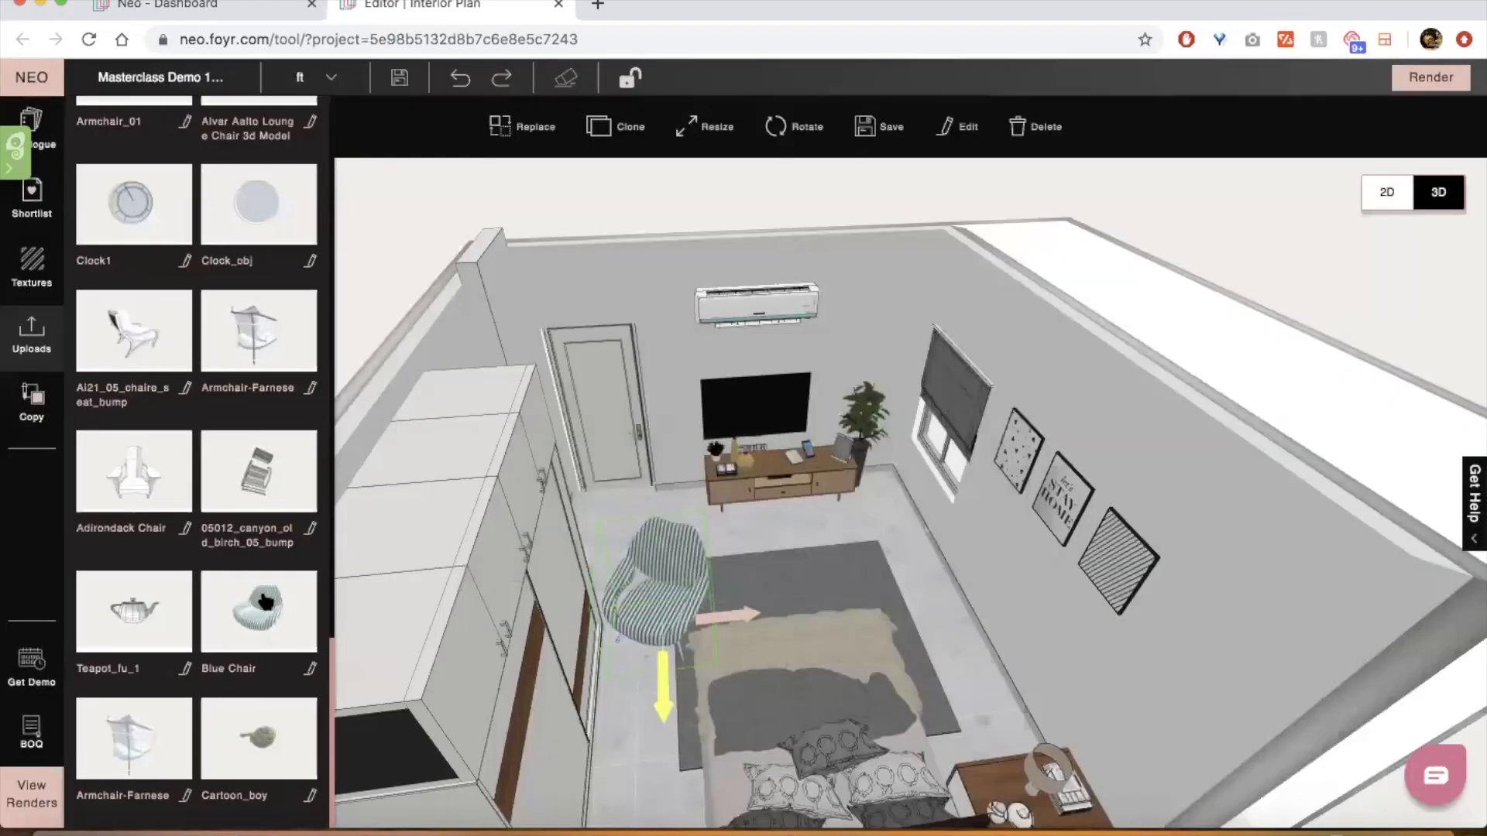
click(267, 600)
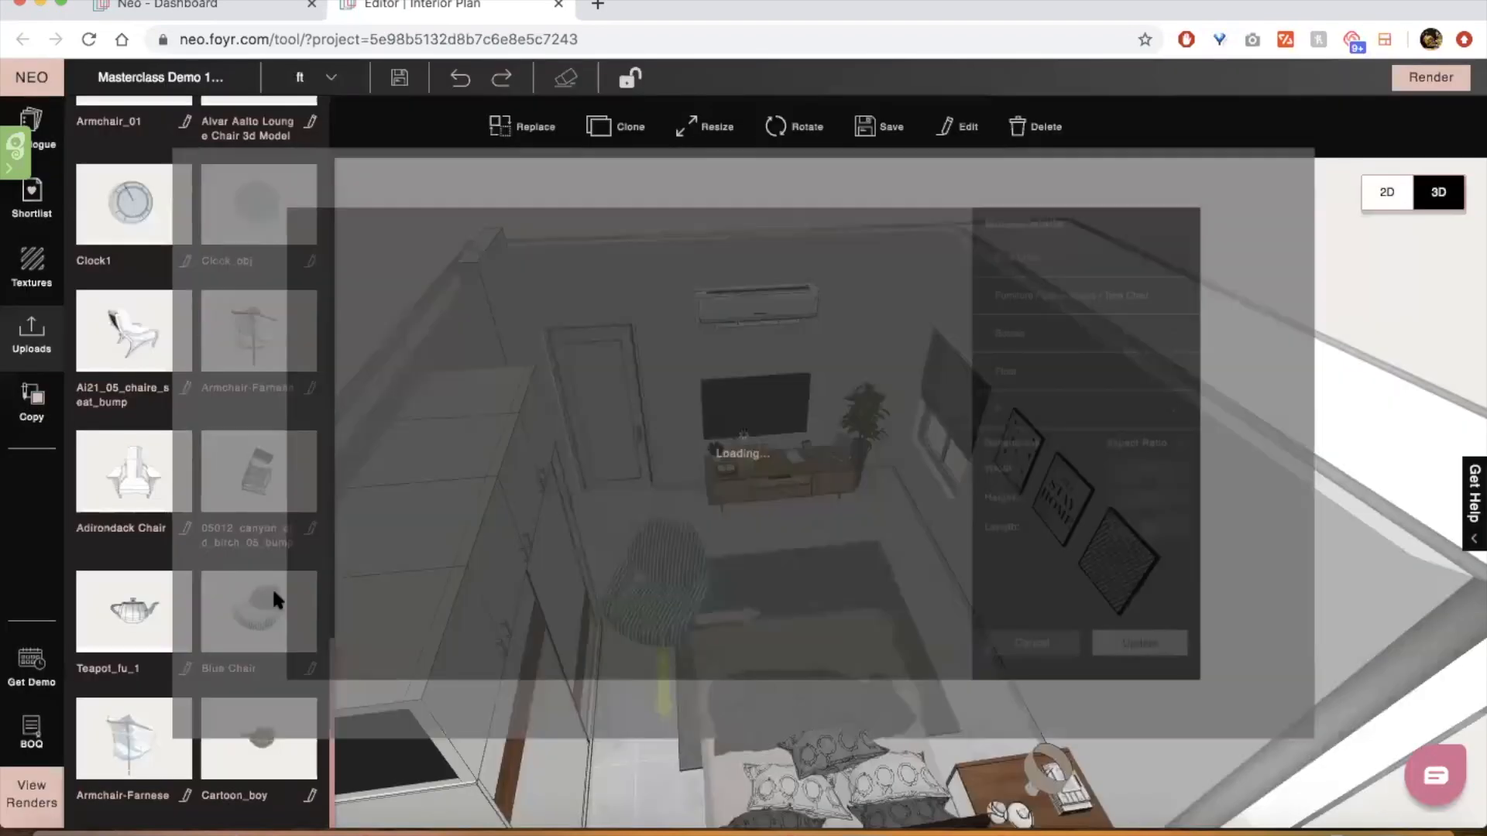
key(Escape)
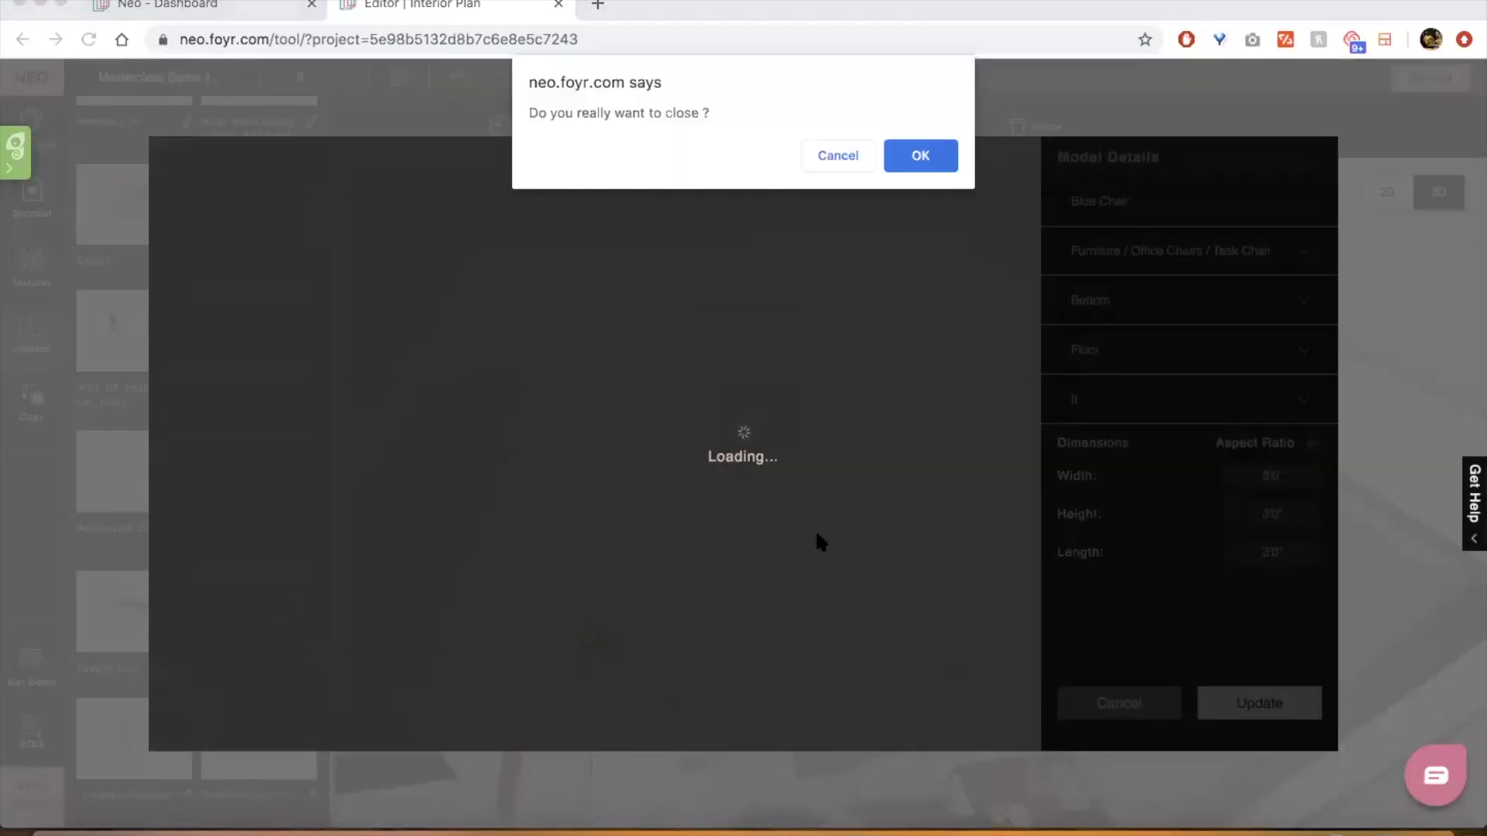
click(918, 157)
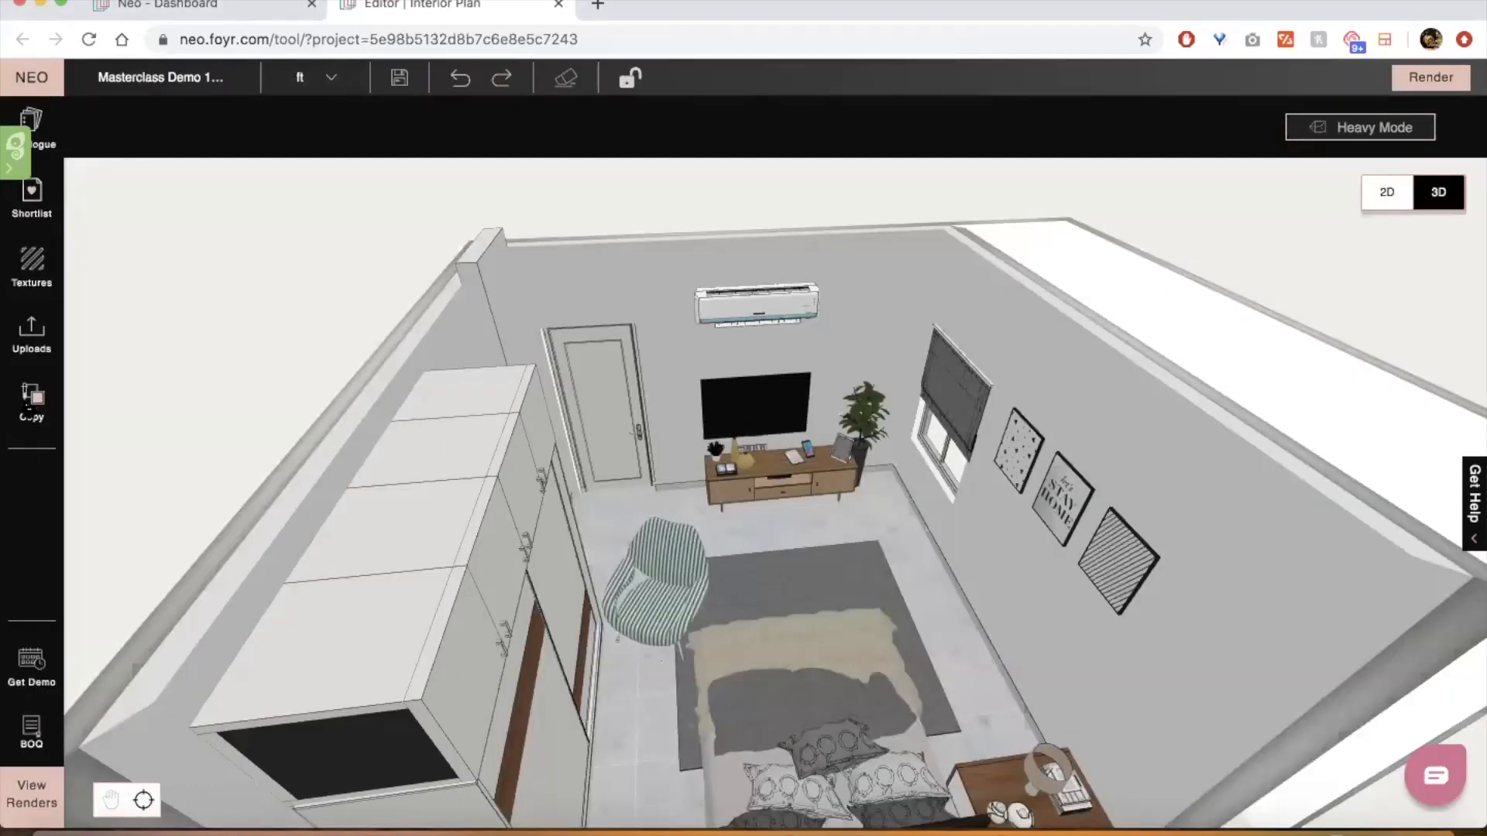
Place the updated Blue Chair from the uploaded models on the rug in front of the TV unit, beside the plant
click(31, 333)
drag(262, 617, 631, 585)
mouse_move(809, 572)
mouse_down()
mouse_move(824, 555)
mouse_move(827, 573)
mouse_up()
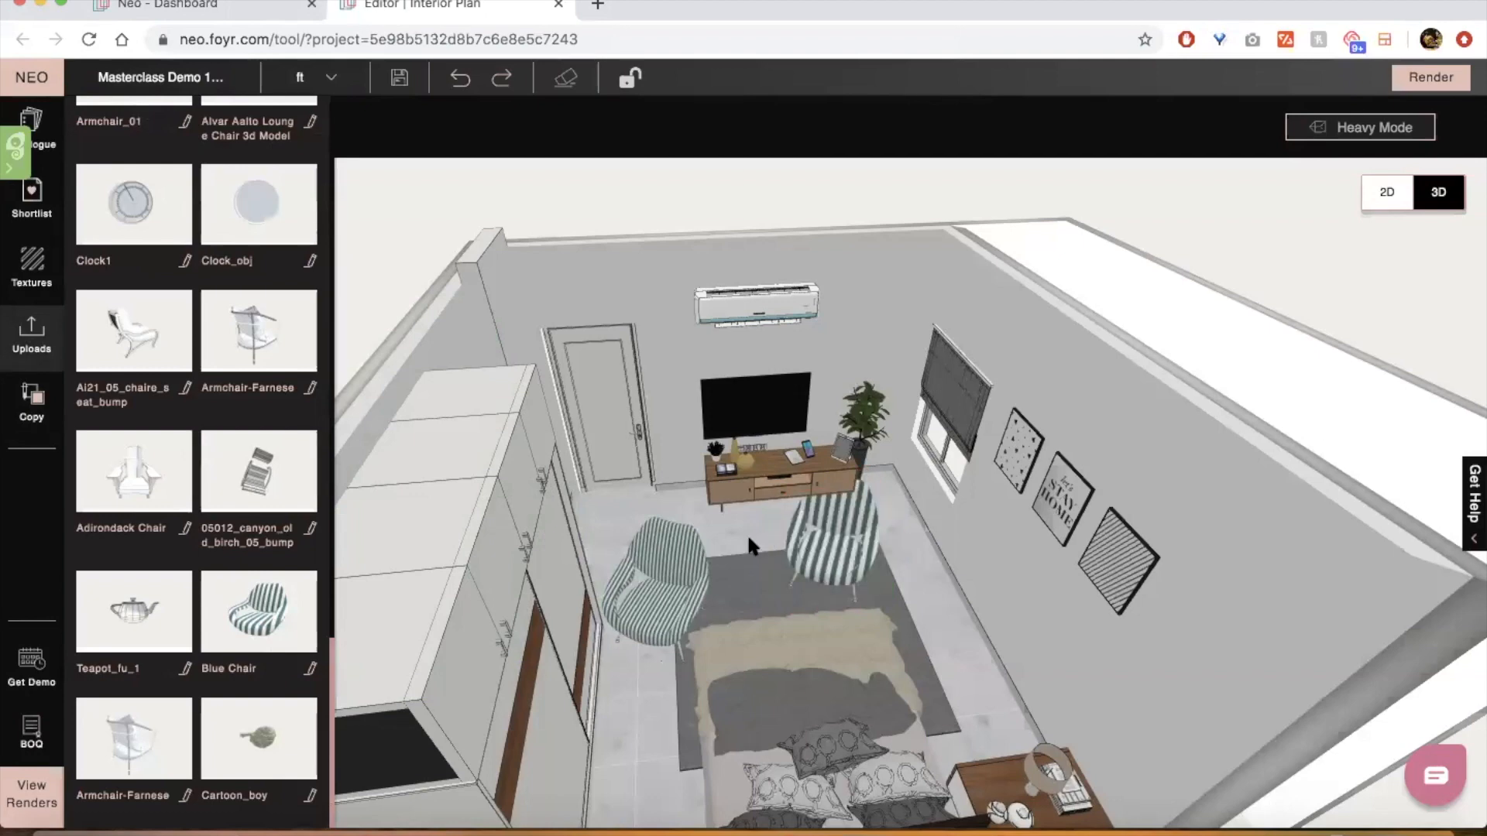
scroll(747, 533, up, 5)
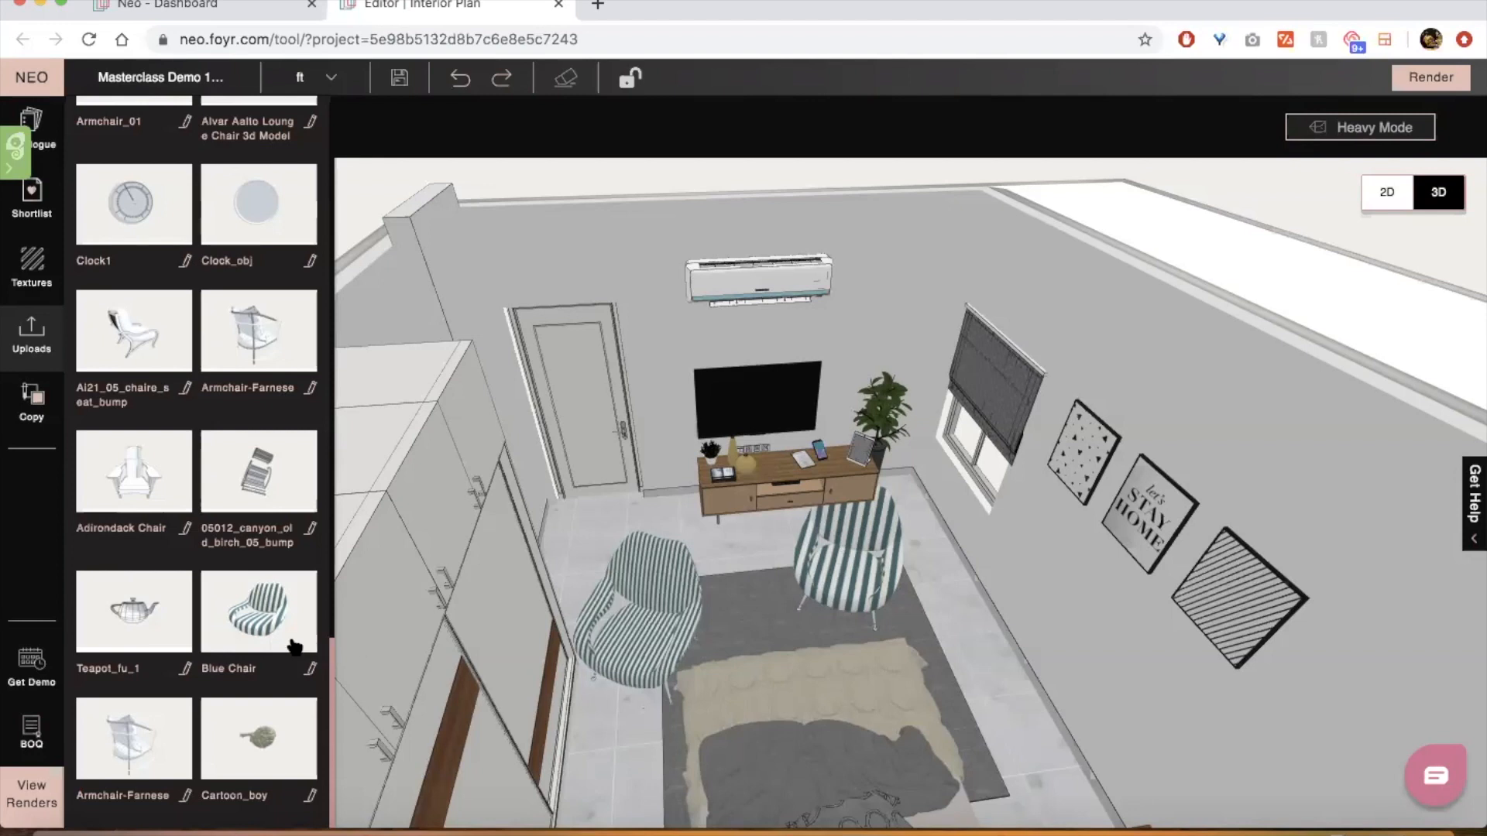
click(743, 551)
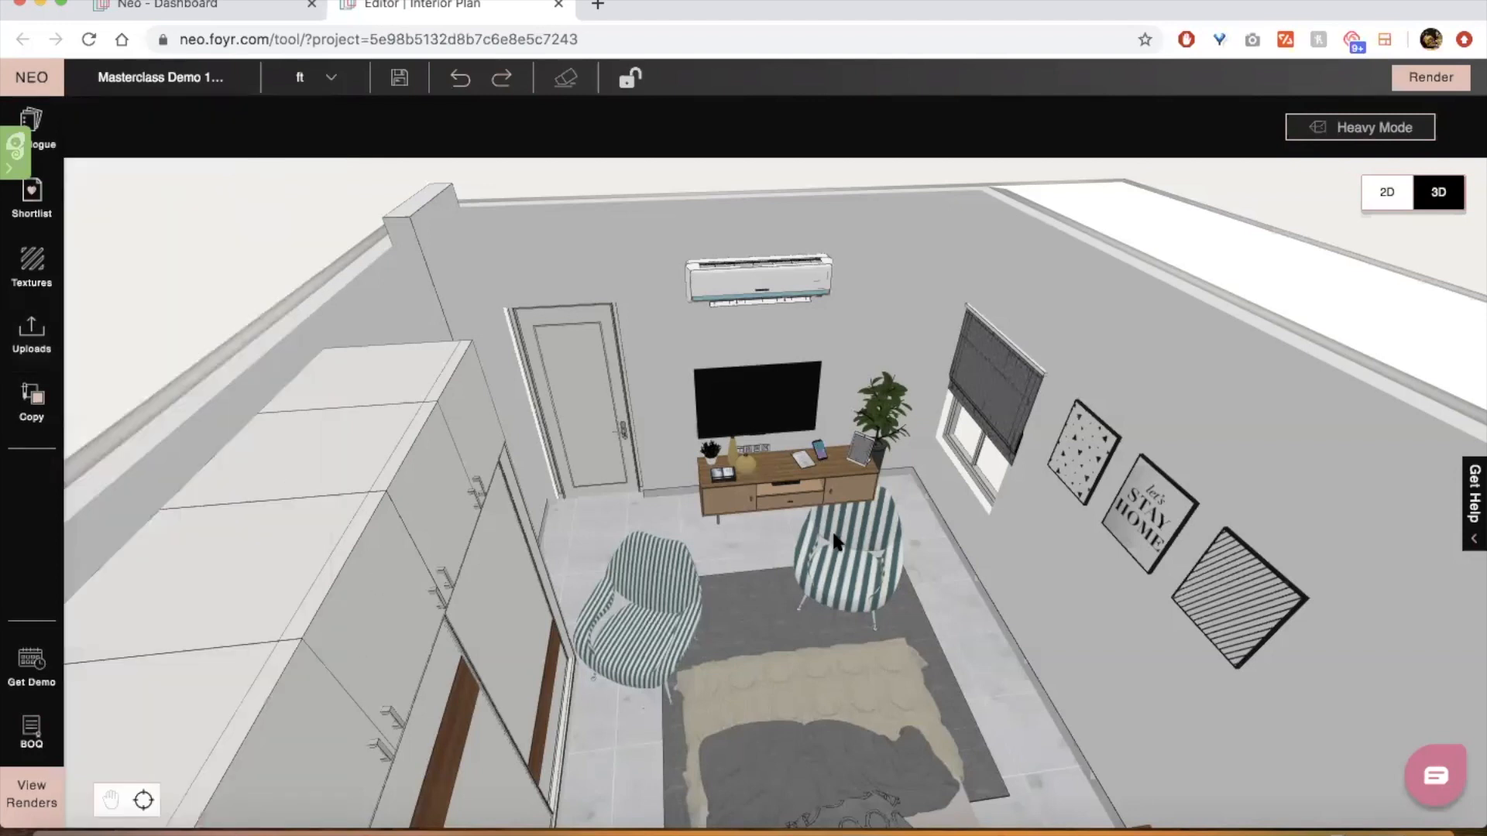
drag(854, 542, 858, 564)
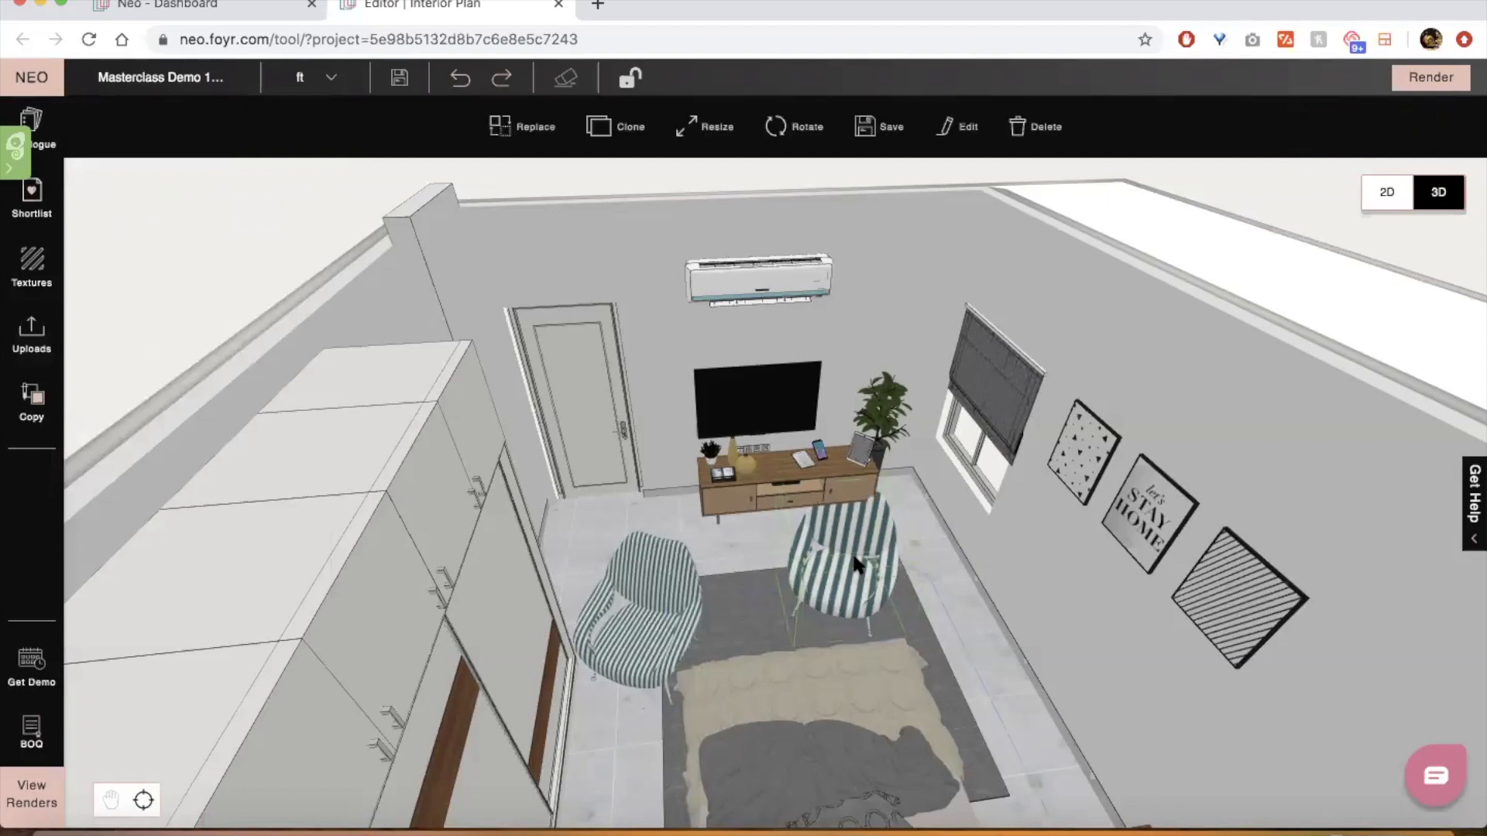
click(671, 519)
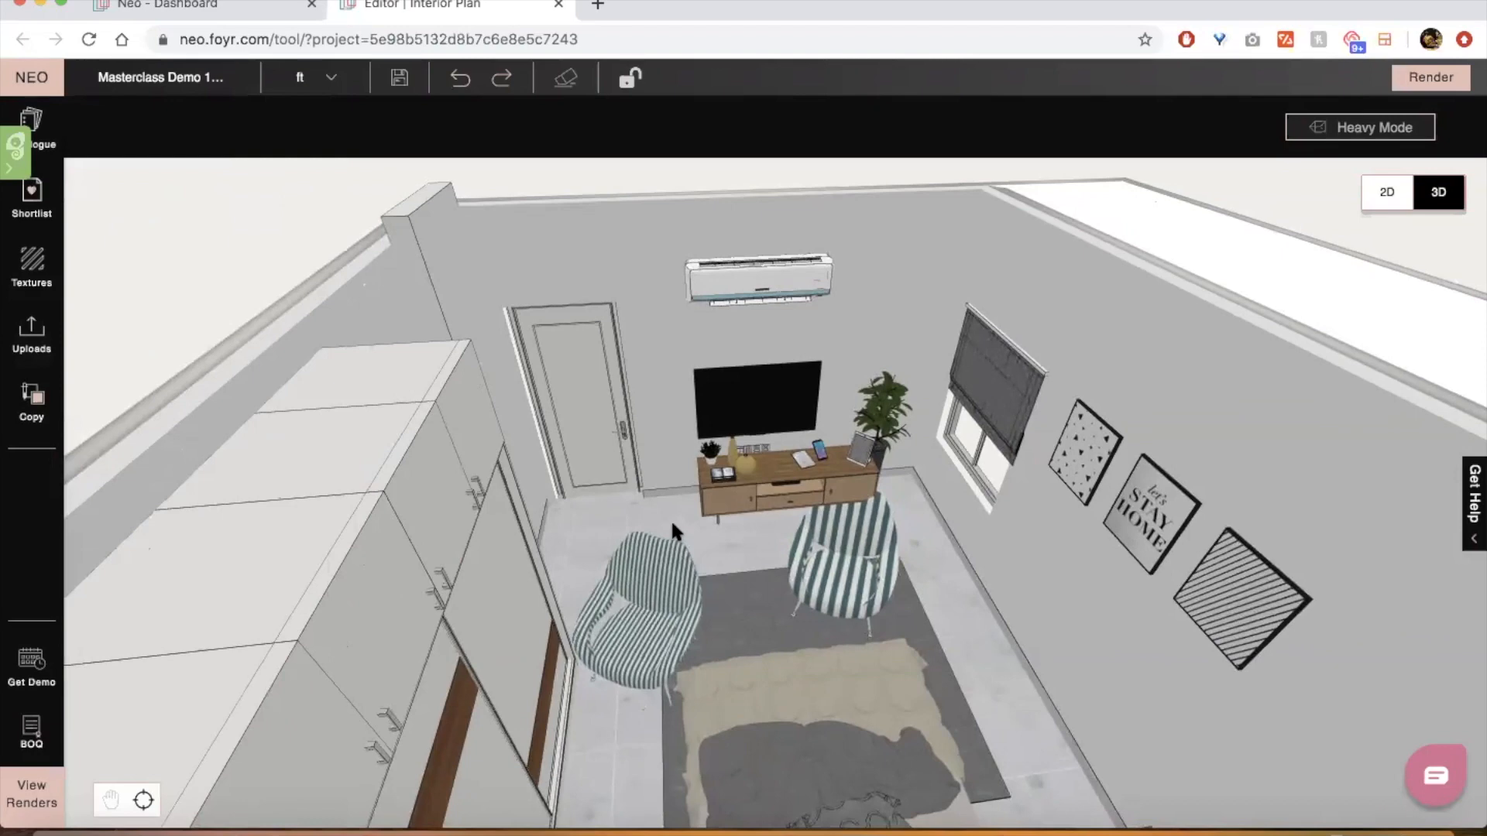
Delete the wooden TV unit under the wall-mounted television and view the room from the opposite side
drag(672, 517, 666, 478)
click(724, 509)
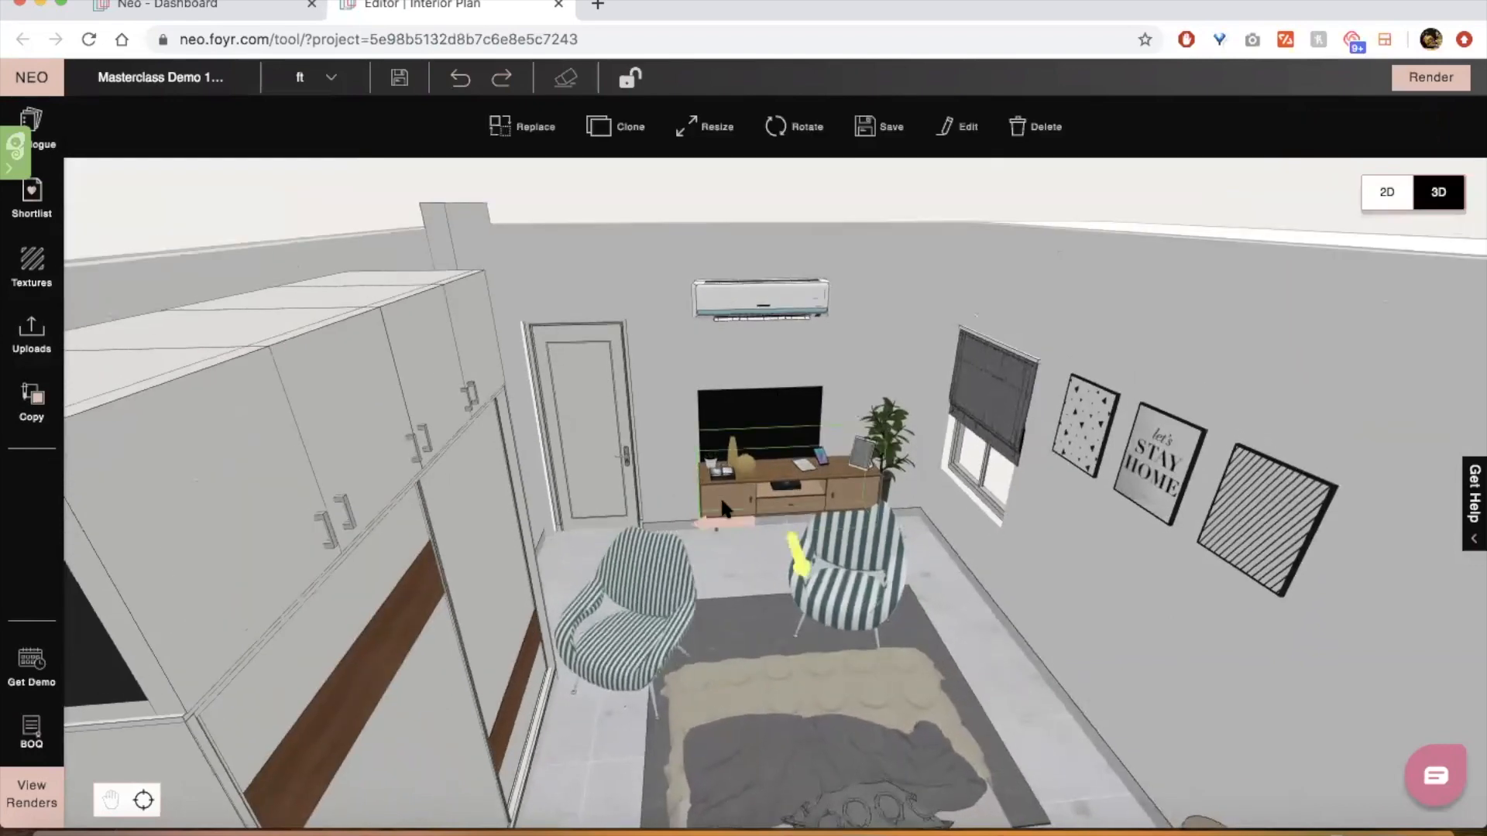
click(1038, 126)
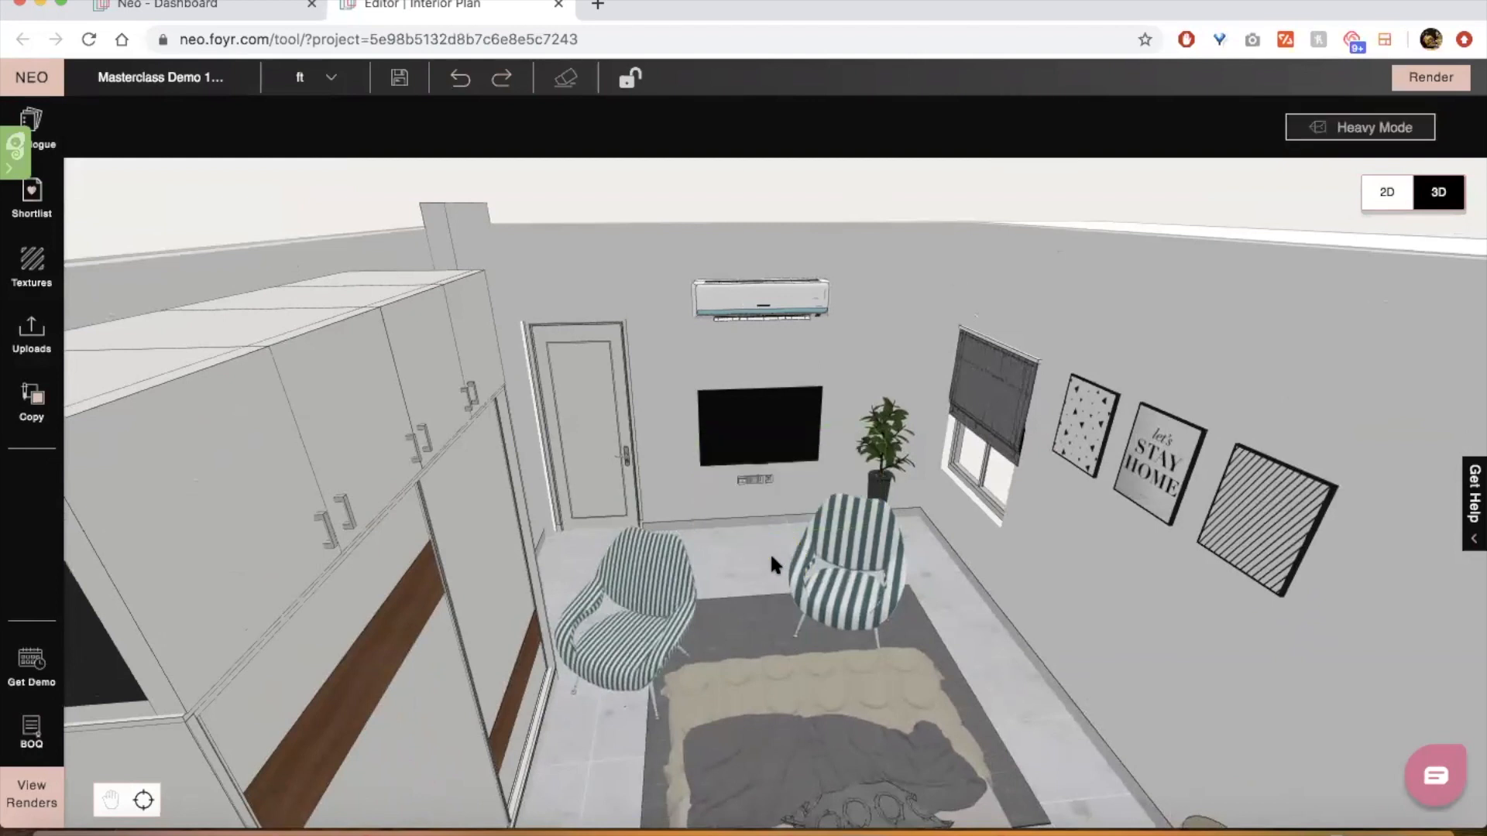
drag(769, 551, 216, 570)
drag(730, 617, 600, 623)
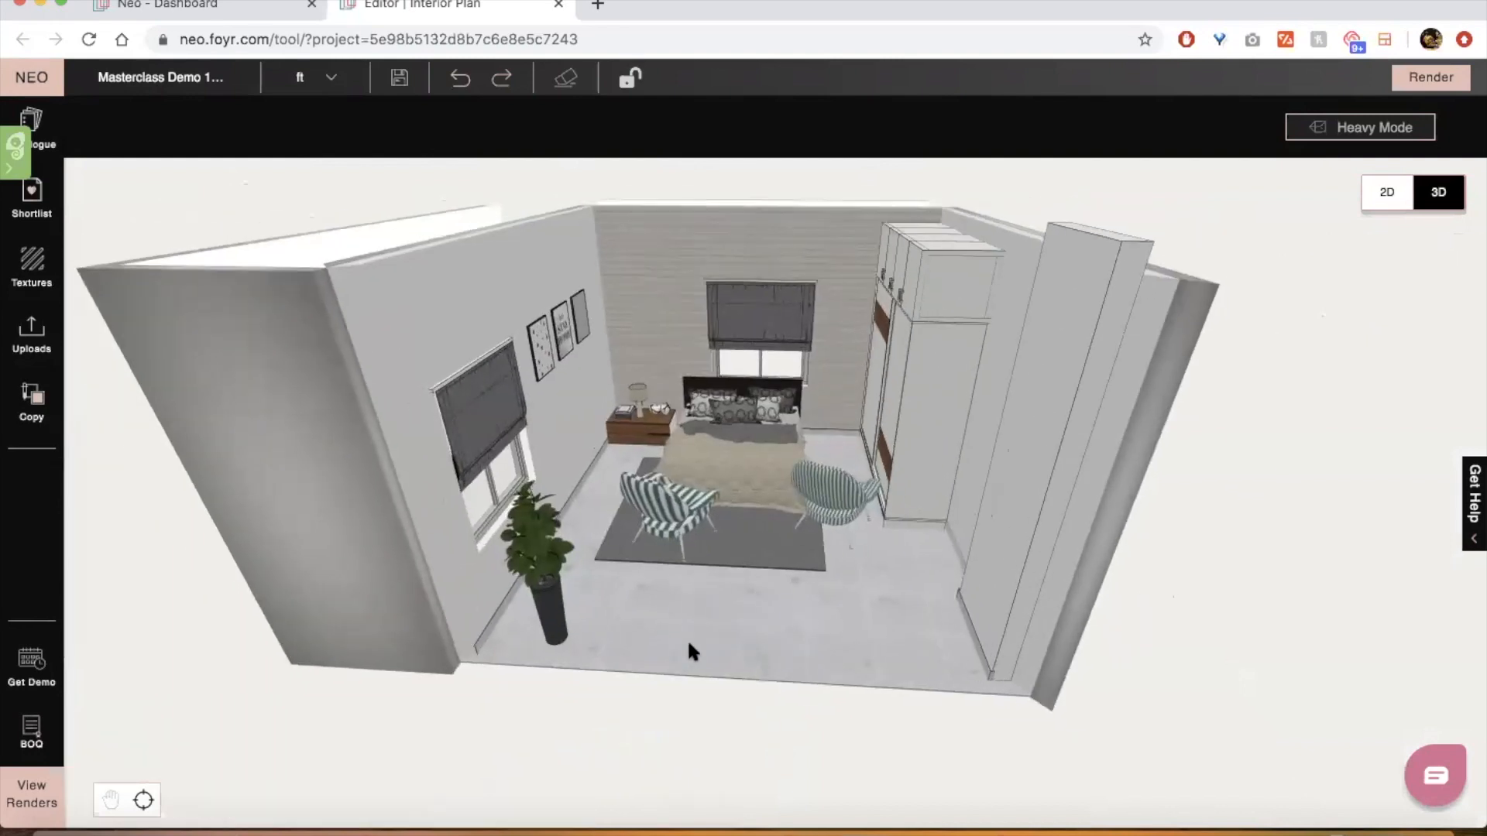
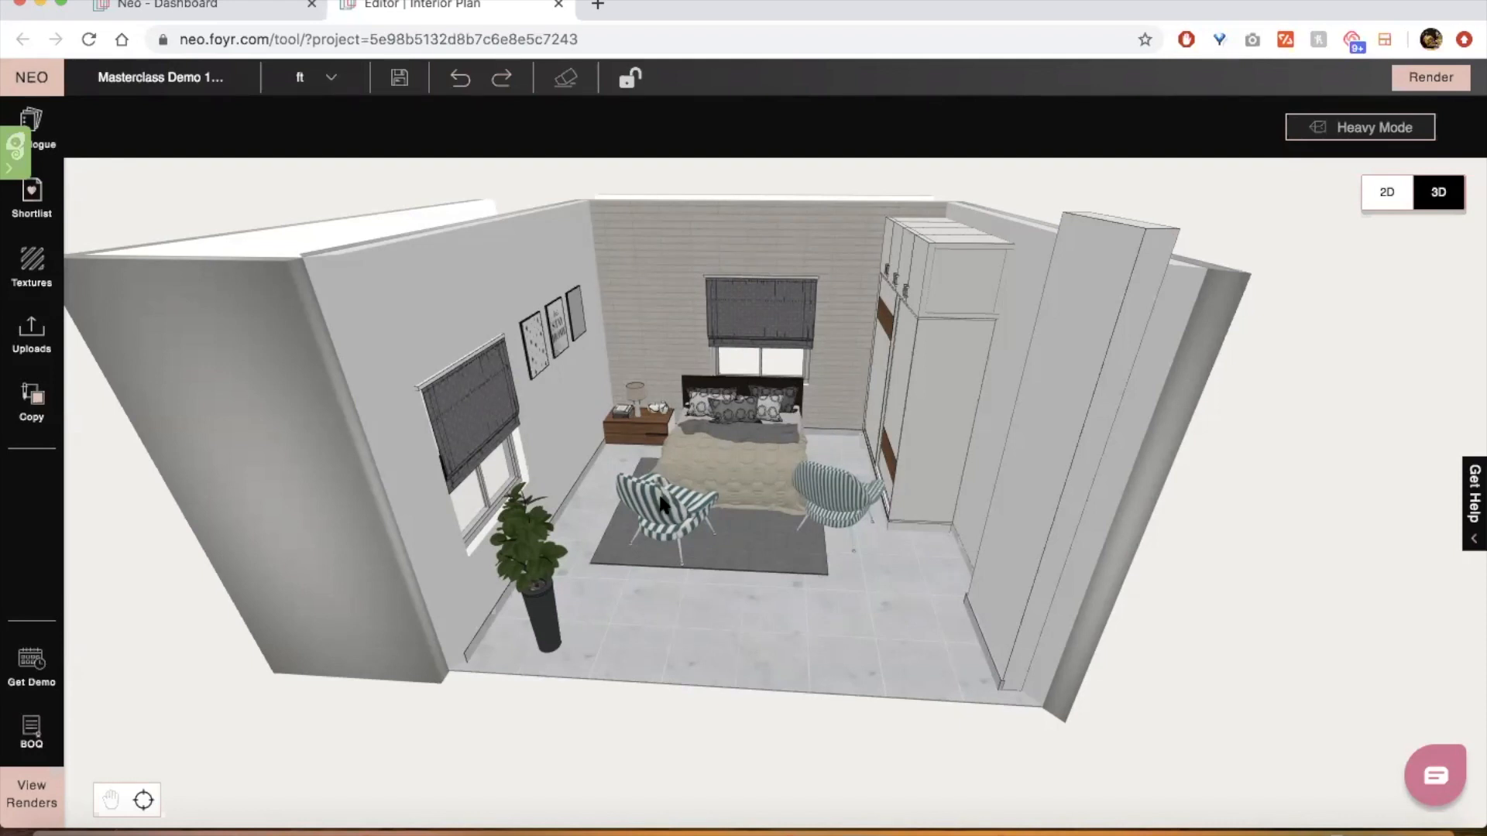
Browse the uploaded models and search the model catalogue for "Beds"
click(51, 347)
scroll(190, 334, down, 10)
scroll(190, 334, up, 10)
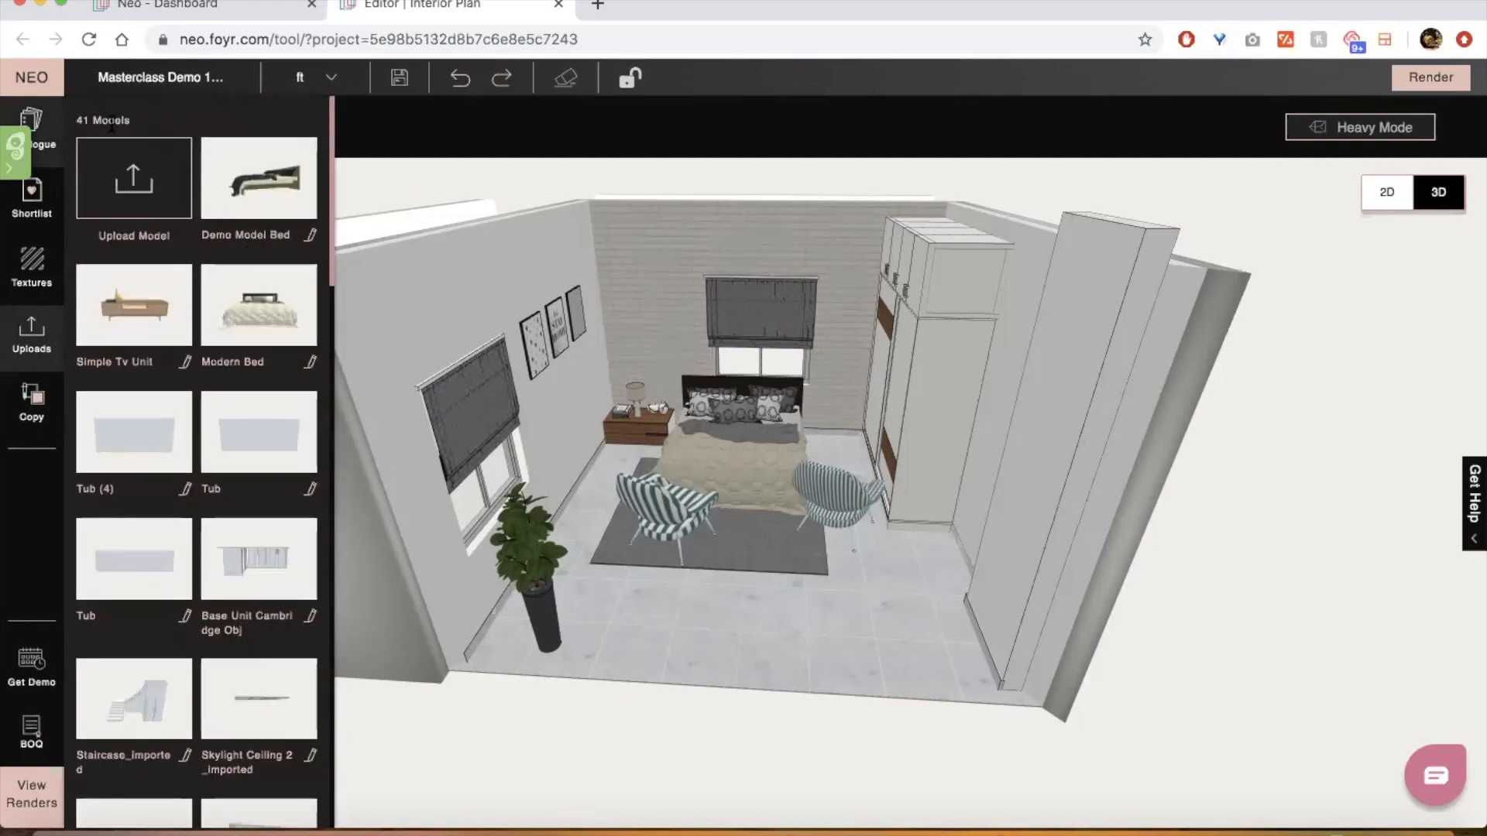
click(140, 123)
text(Beds)
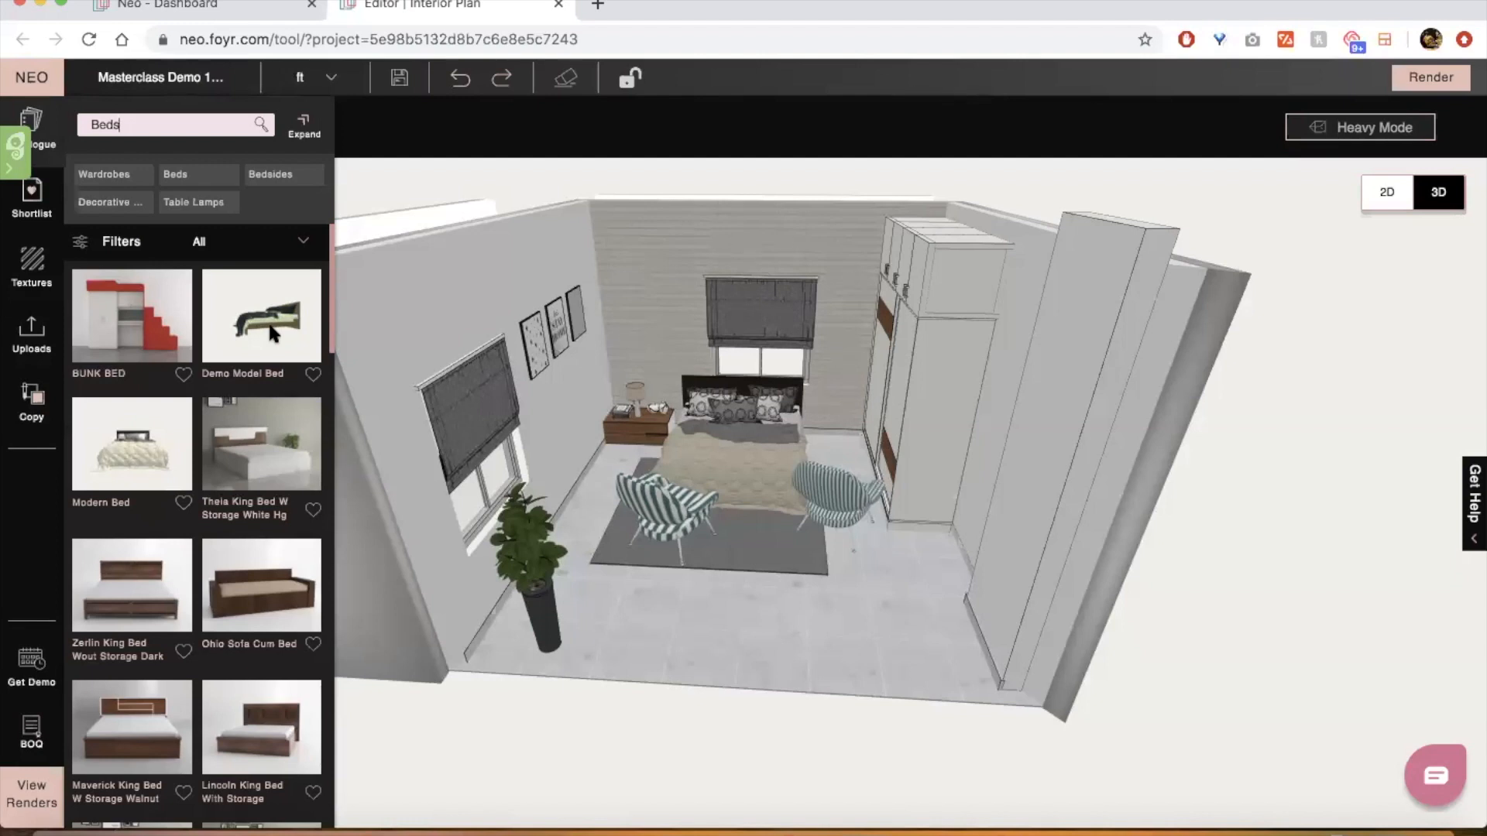
click(397, 331)
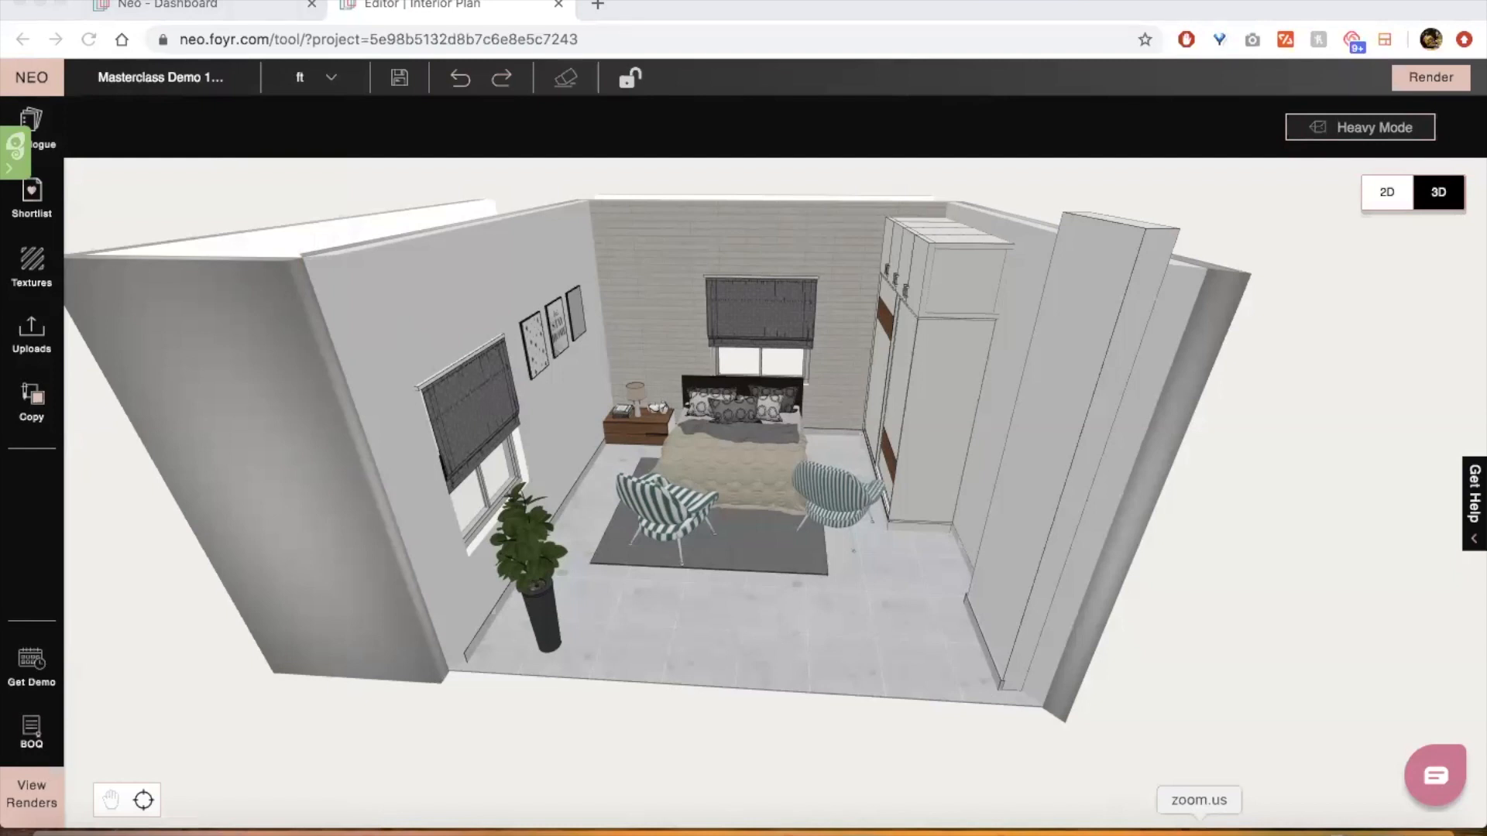
right_click(1199, 831)
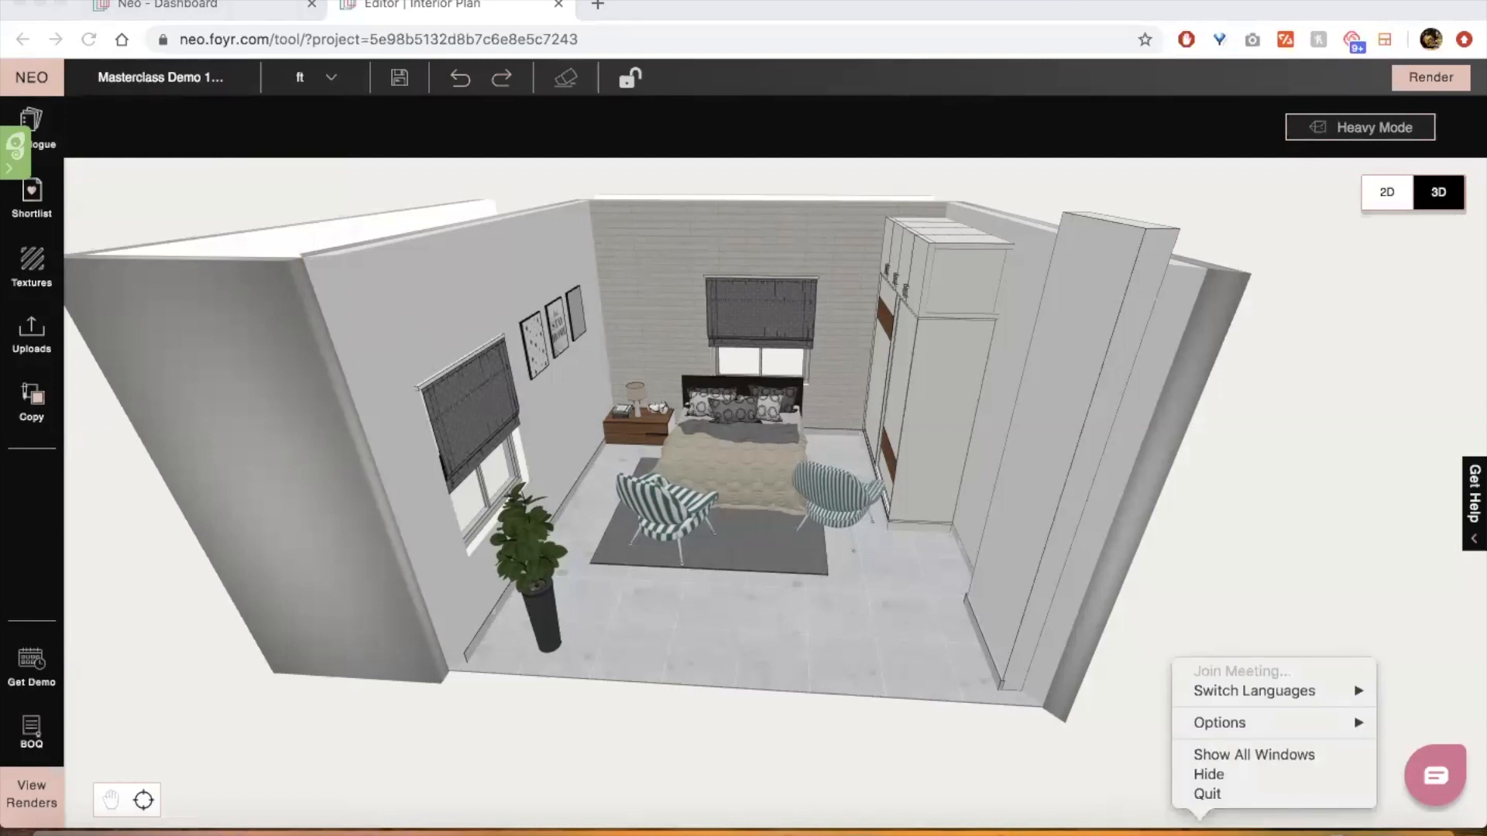
click(1093, 677)
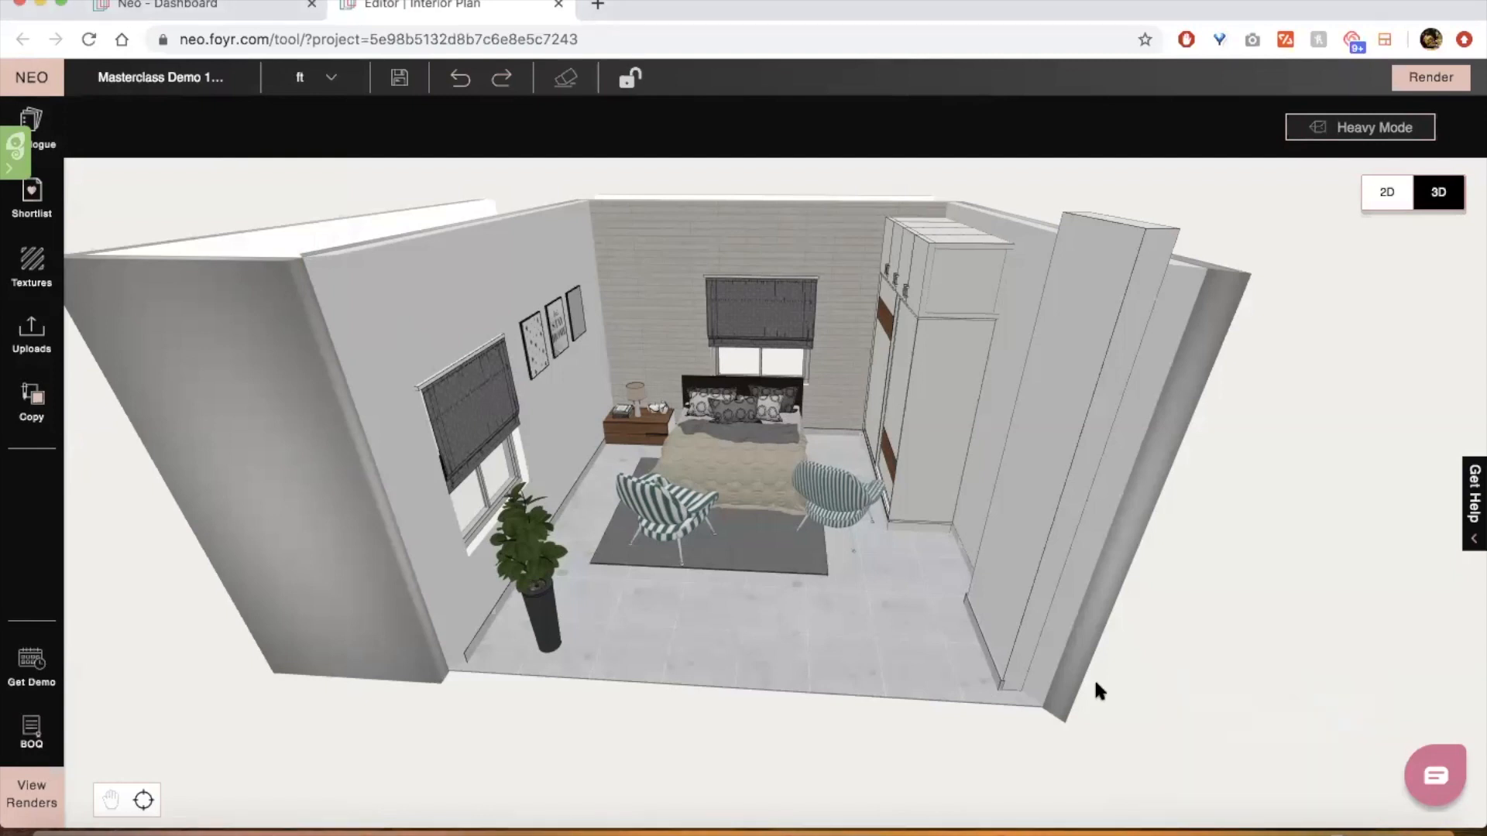
Delete both striped blue chairs from the bedroom floor
scroll(947, 532, up, 5)
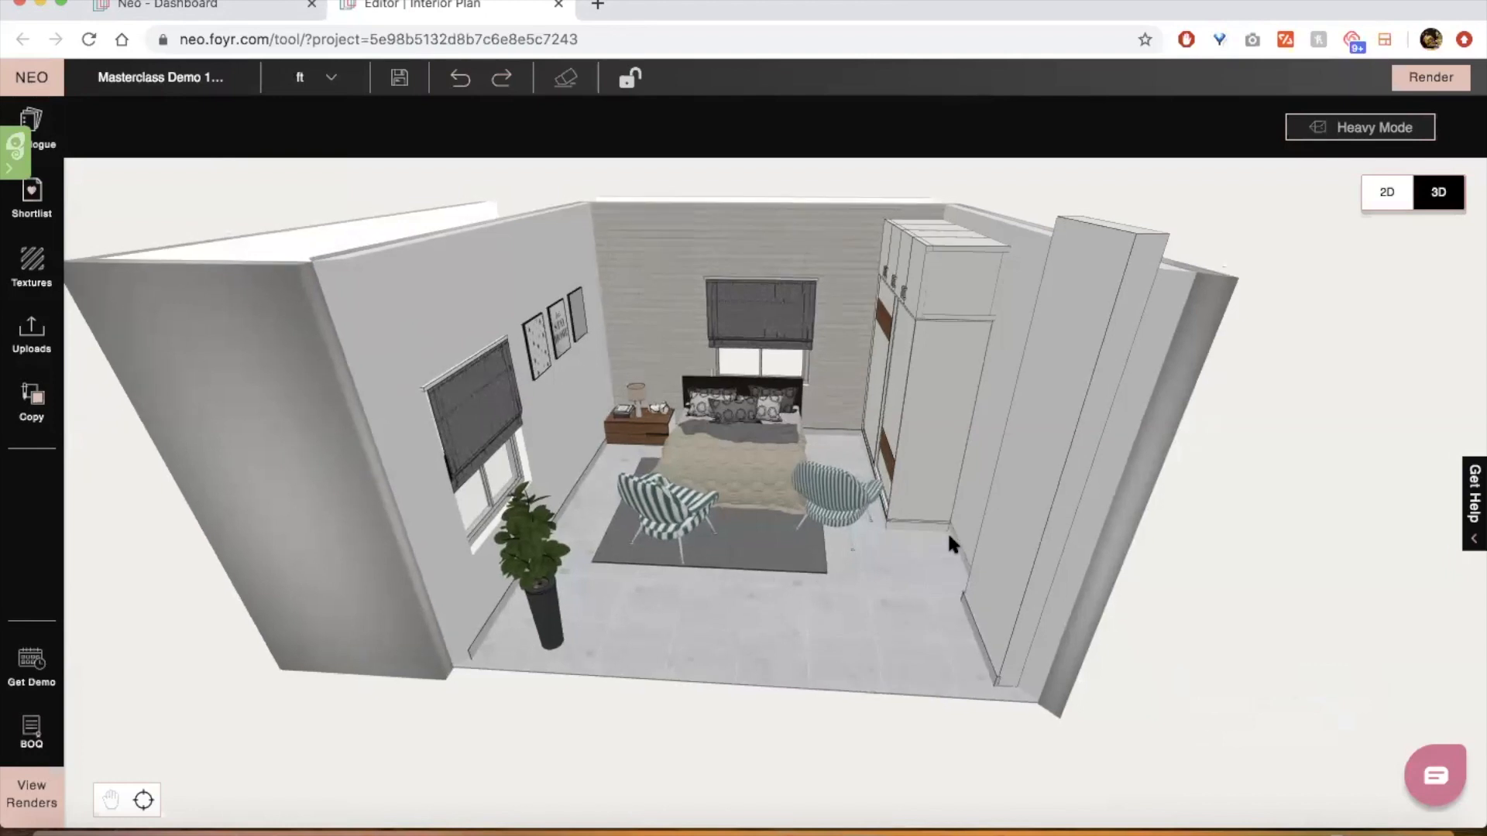
scroll(946, 527, down, 3)
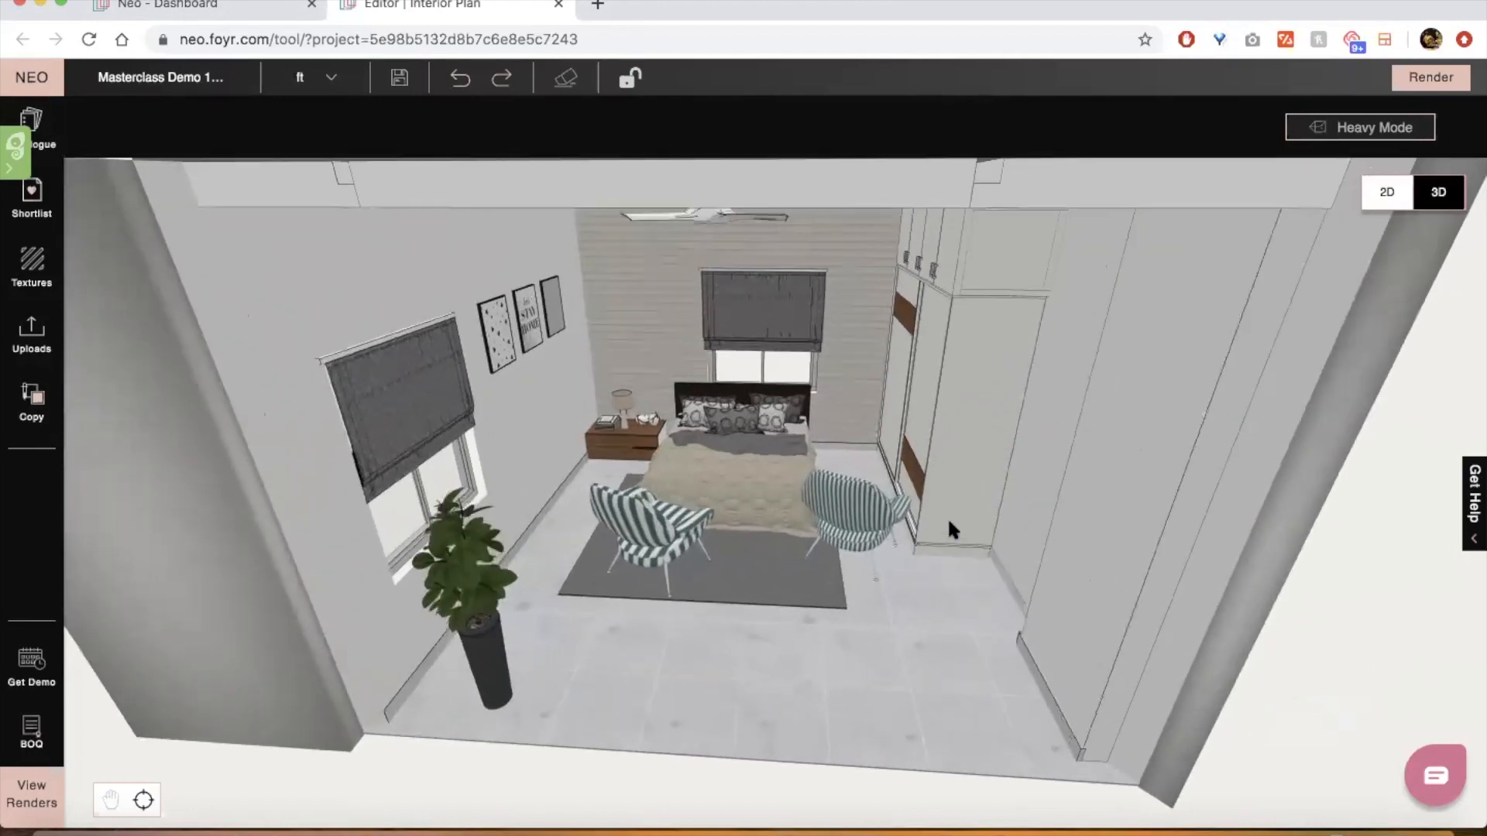
scroll(946, 526, up, 3)
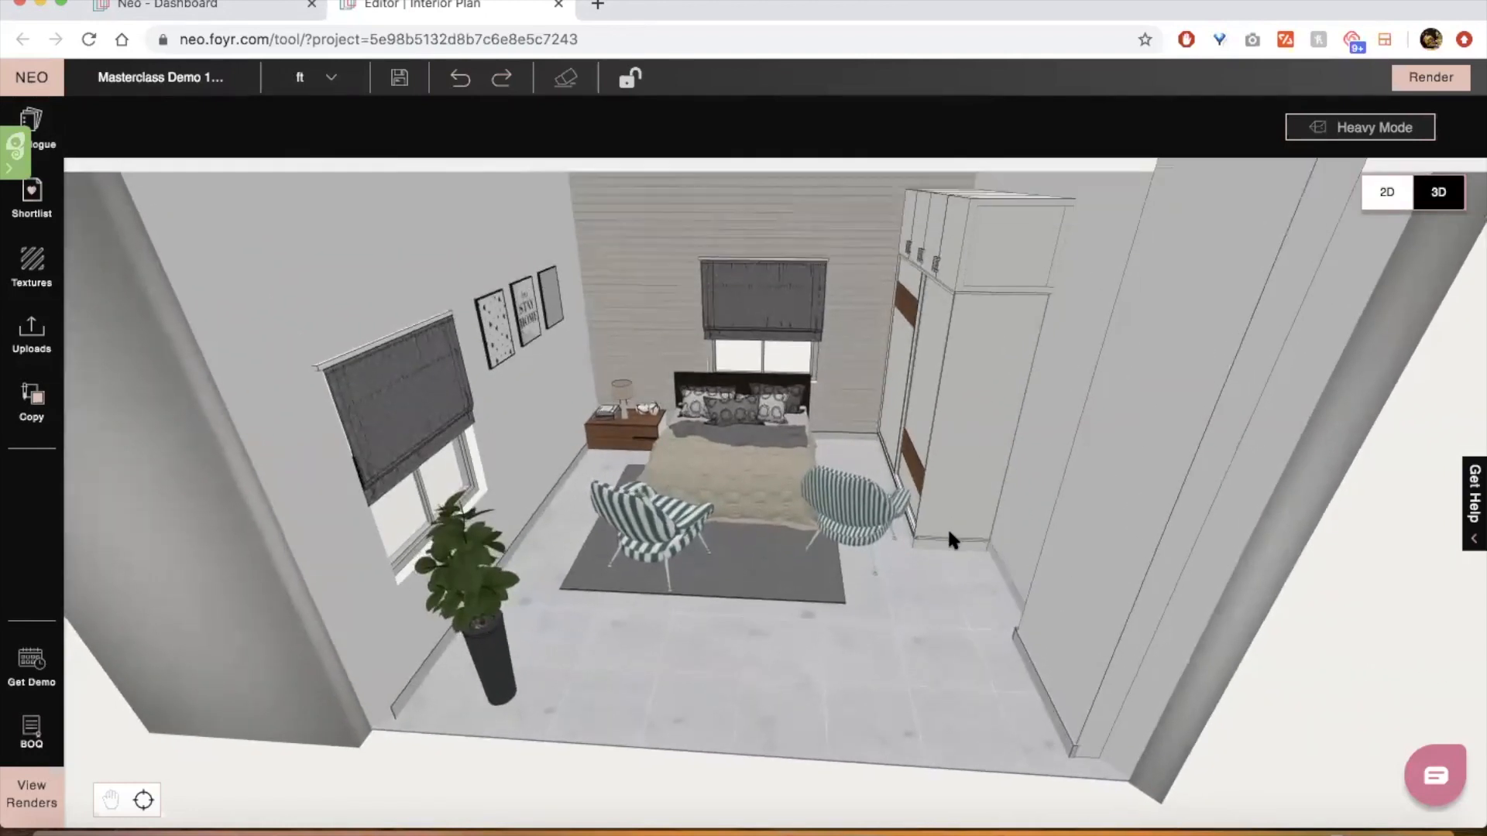
click(863, 505)
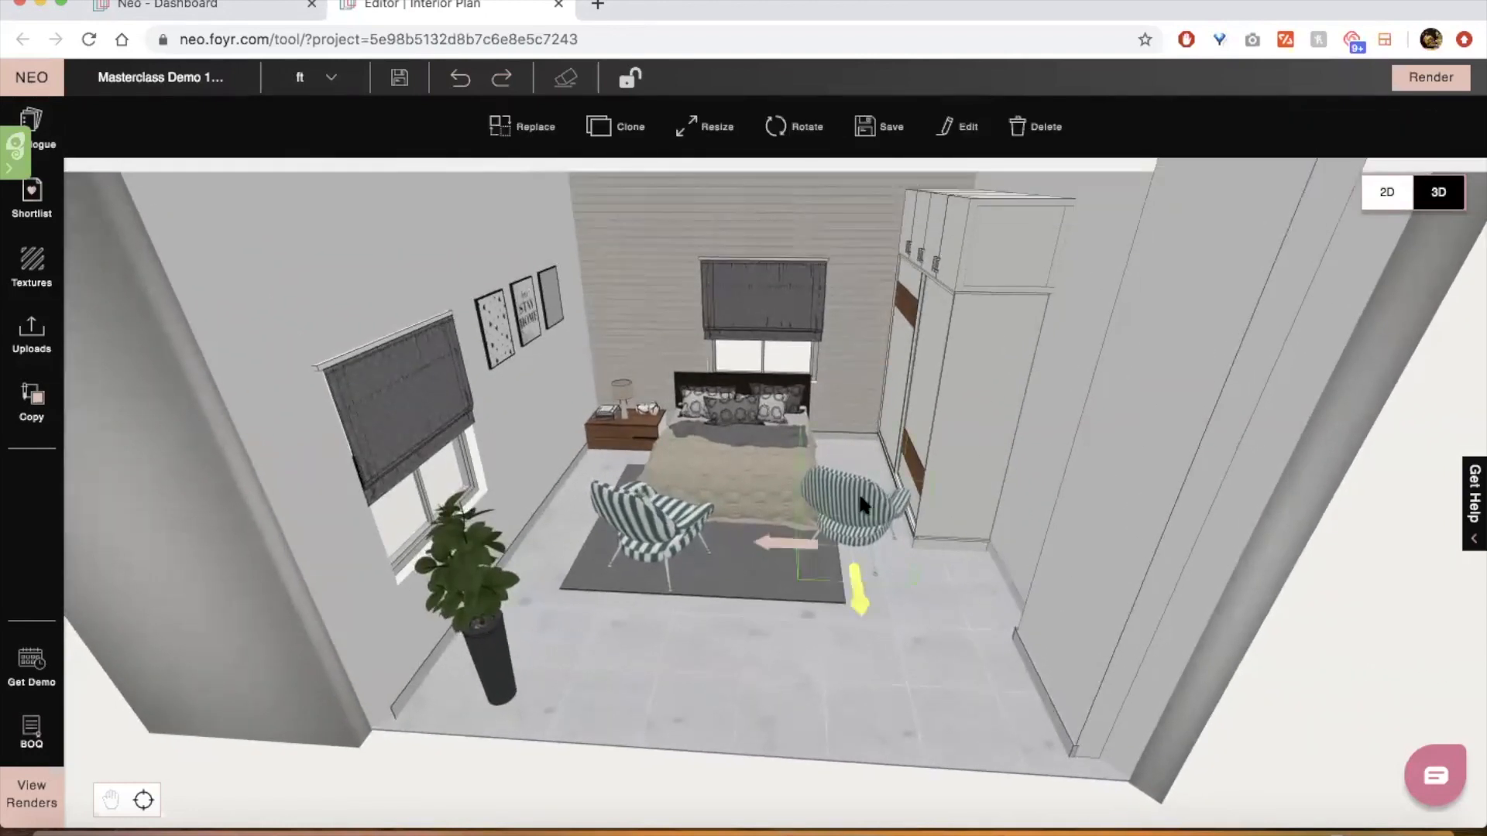
click(1019, 126)
click(622, 502)
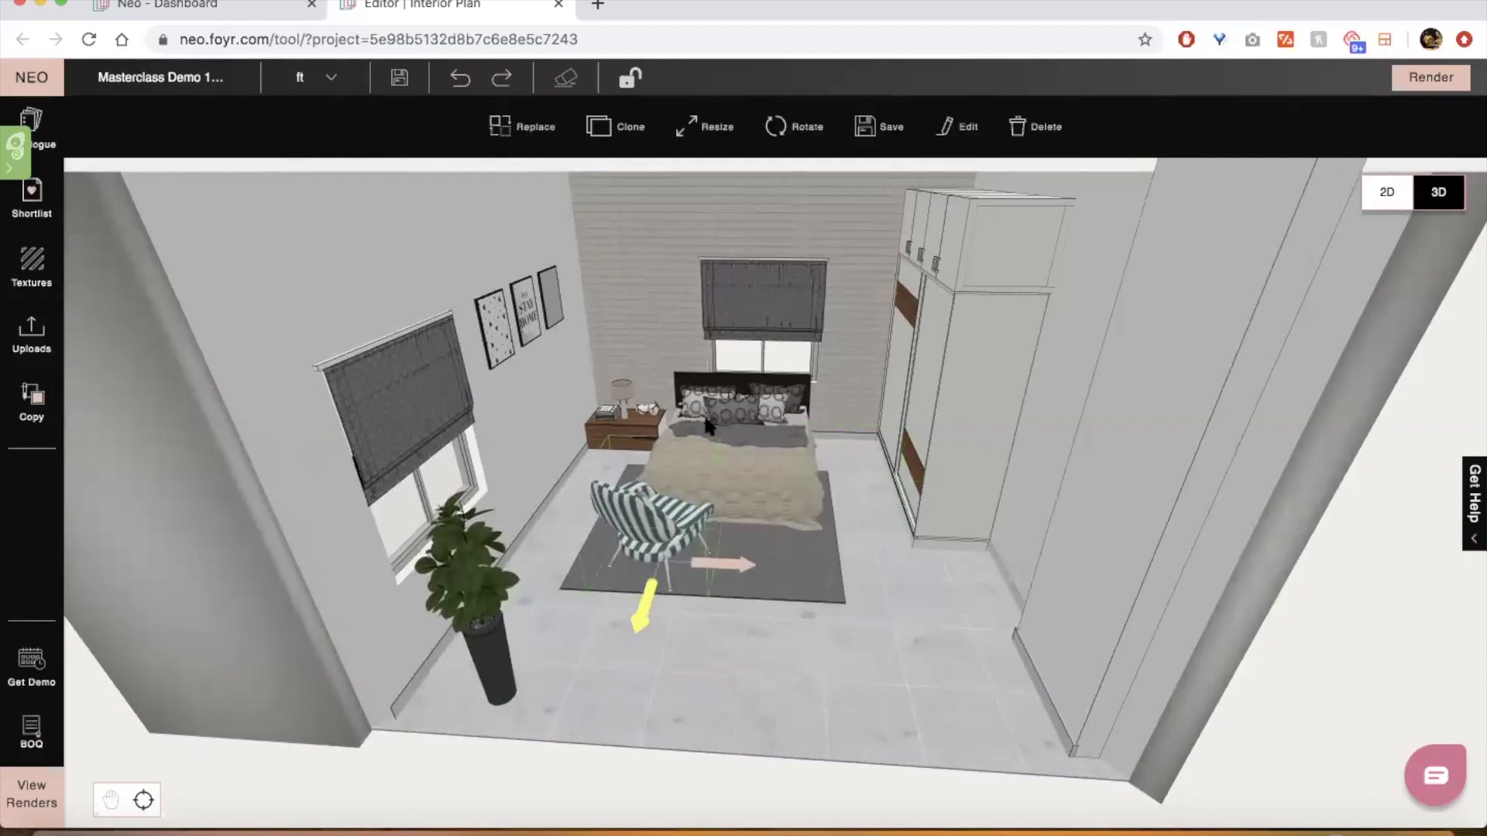
click(1035, 126)
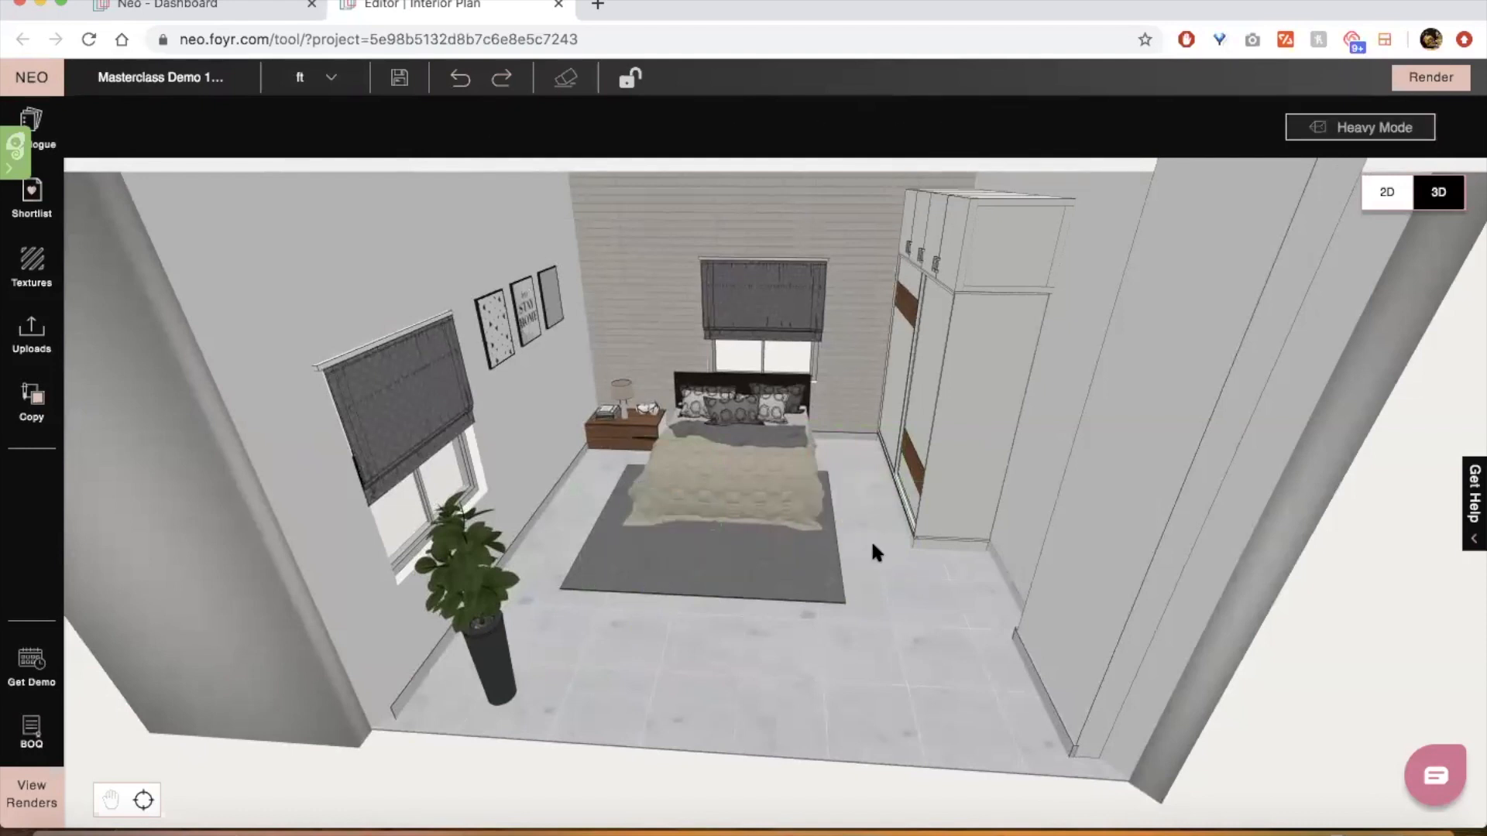
Download the View 13 render from the project renders as a JPEG image into the Webinar models folder
scroll(871, 539, down, 5)
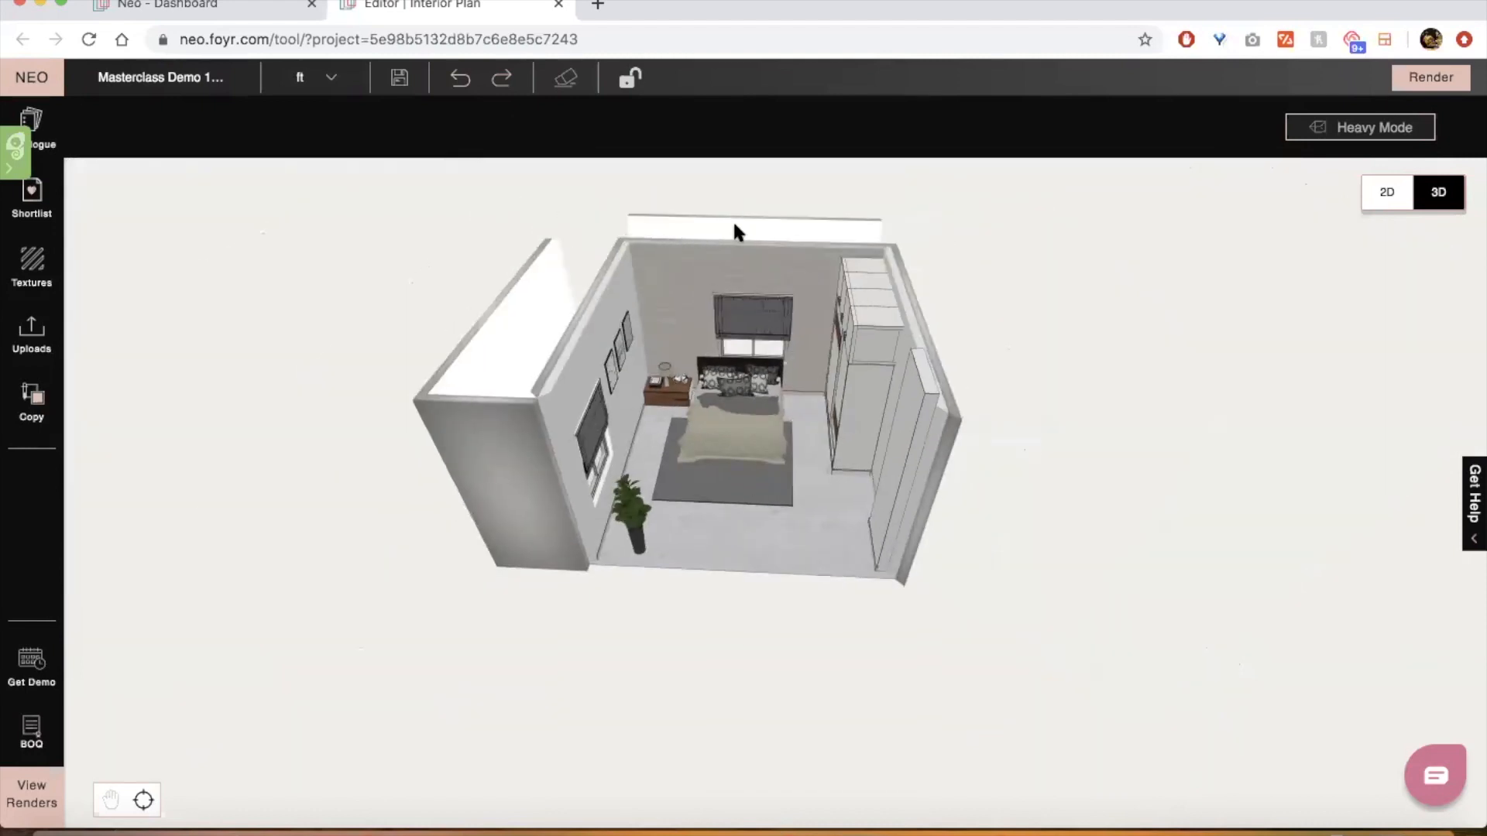
scroll(780, 484, up, 6)
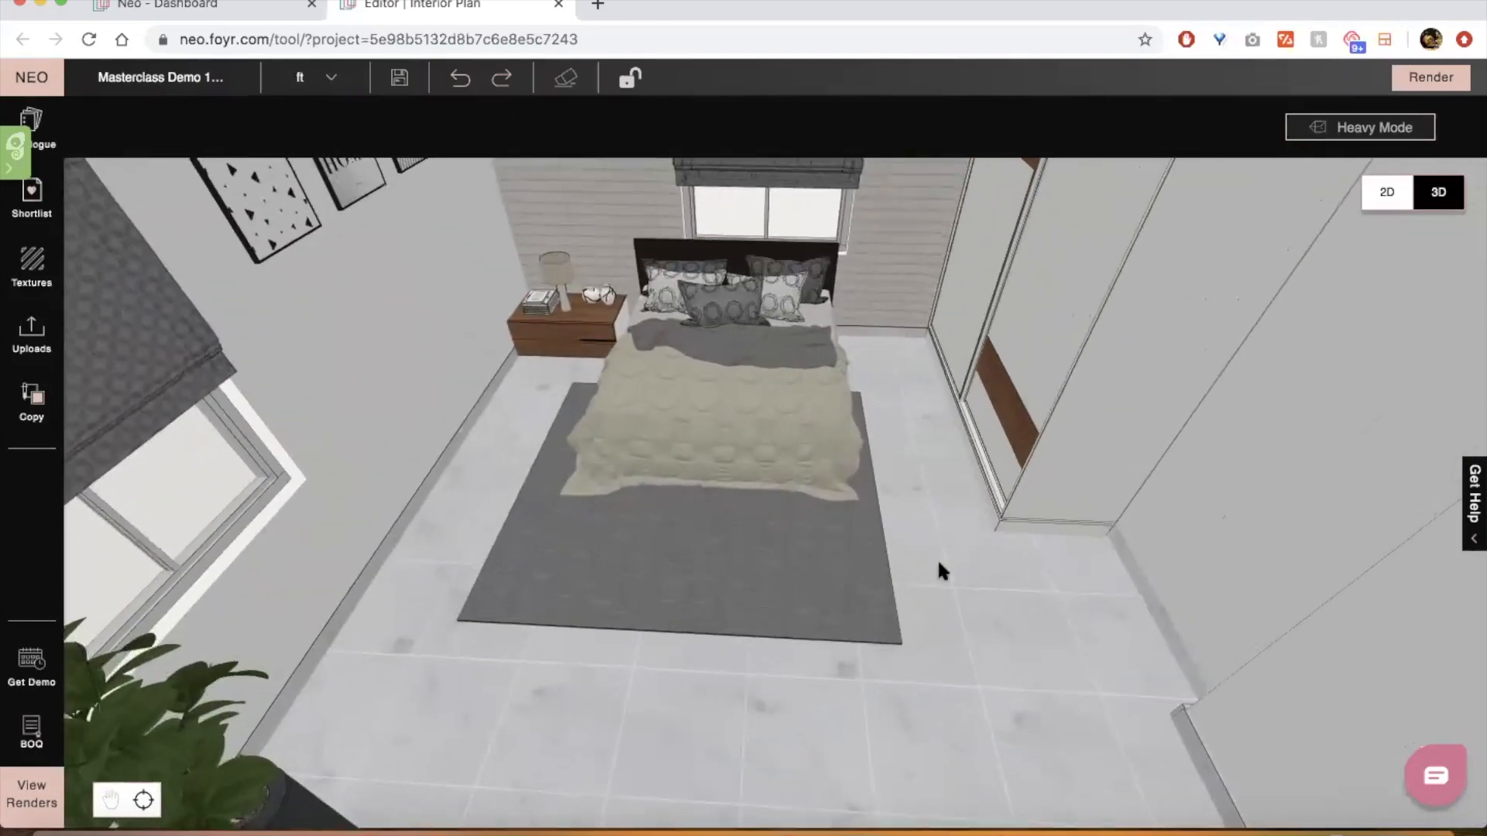
drag(937, 559, 889, 364)
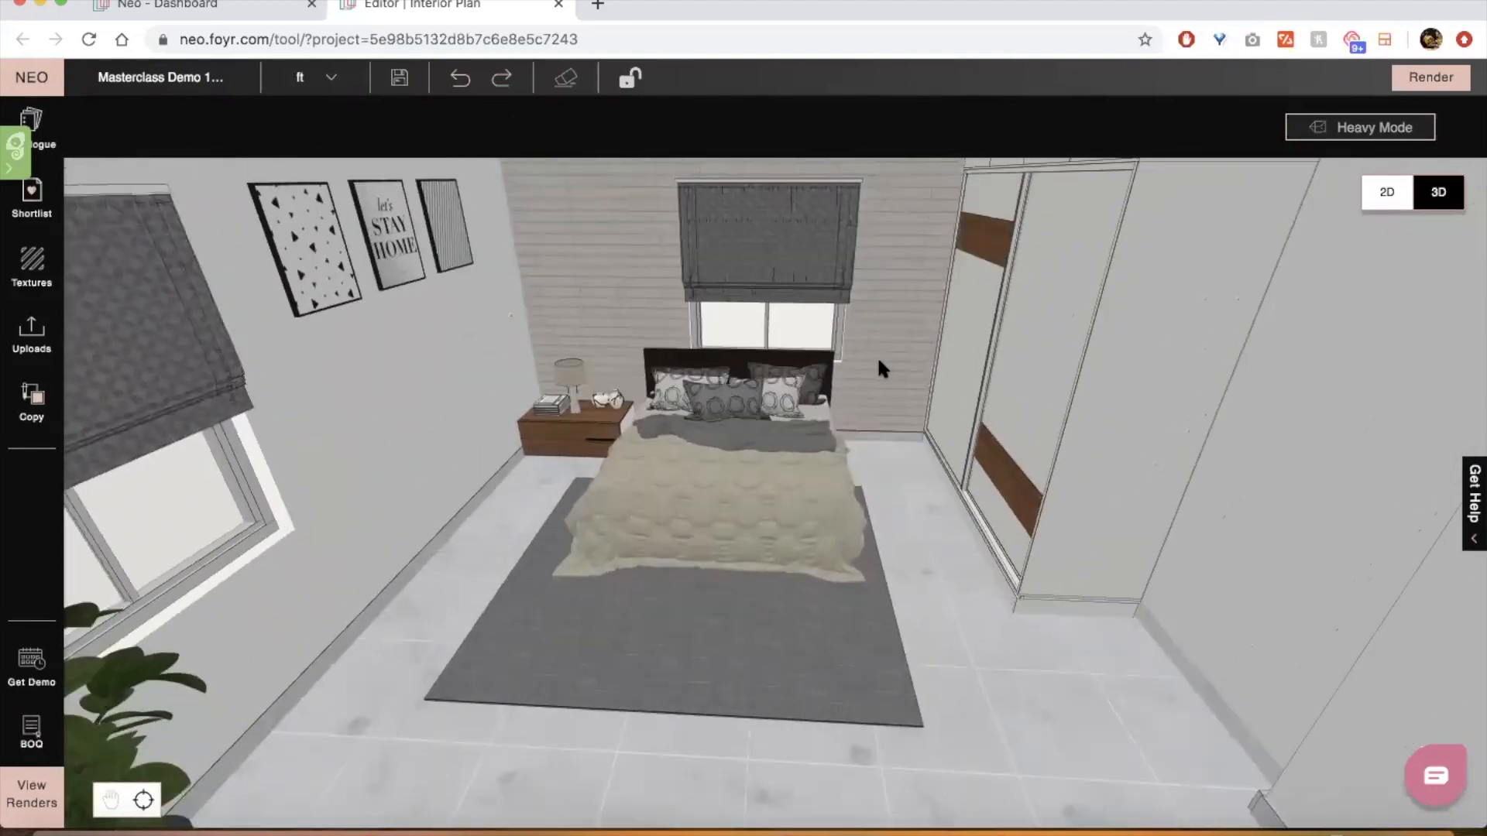
click(29, 803)
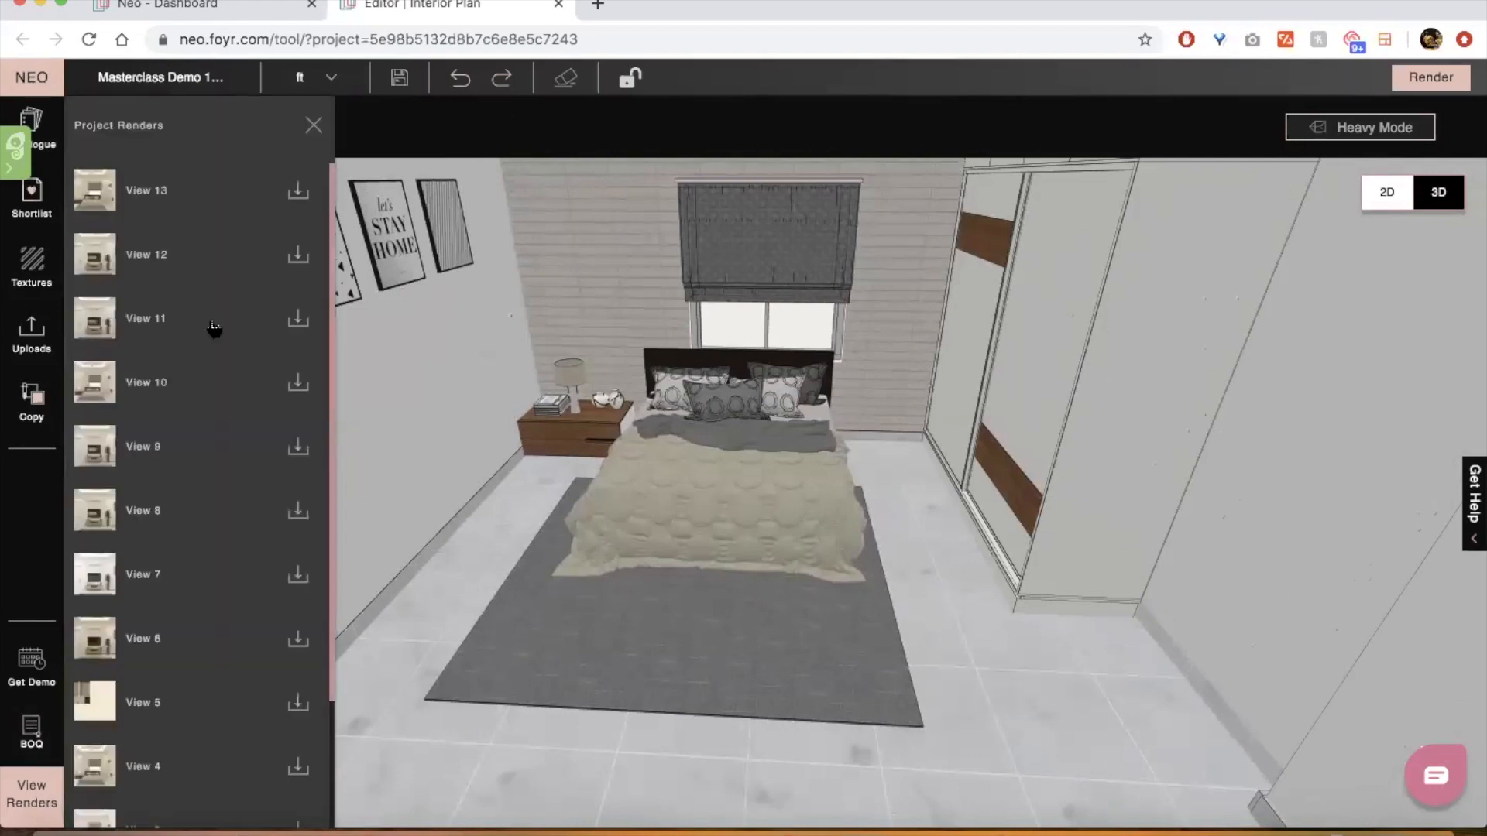
click(298, 193)
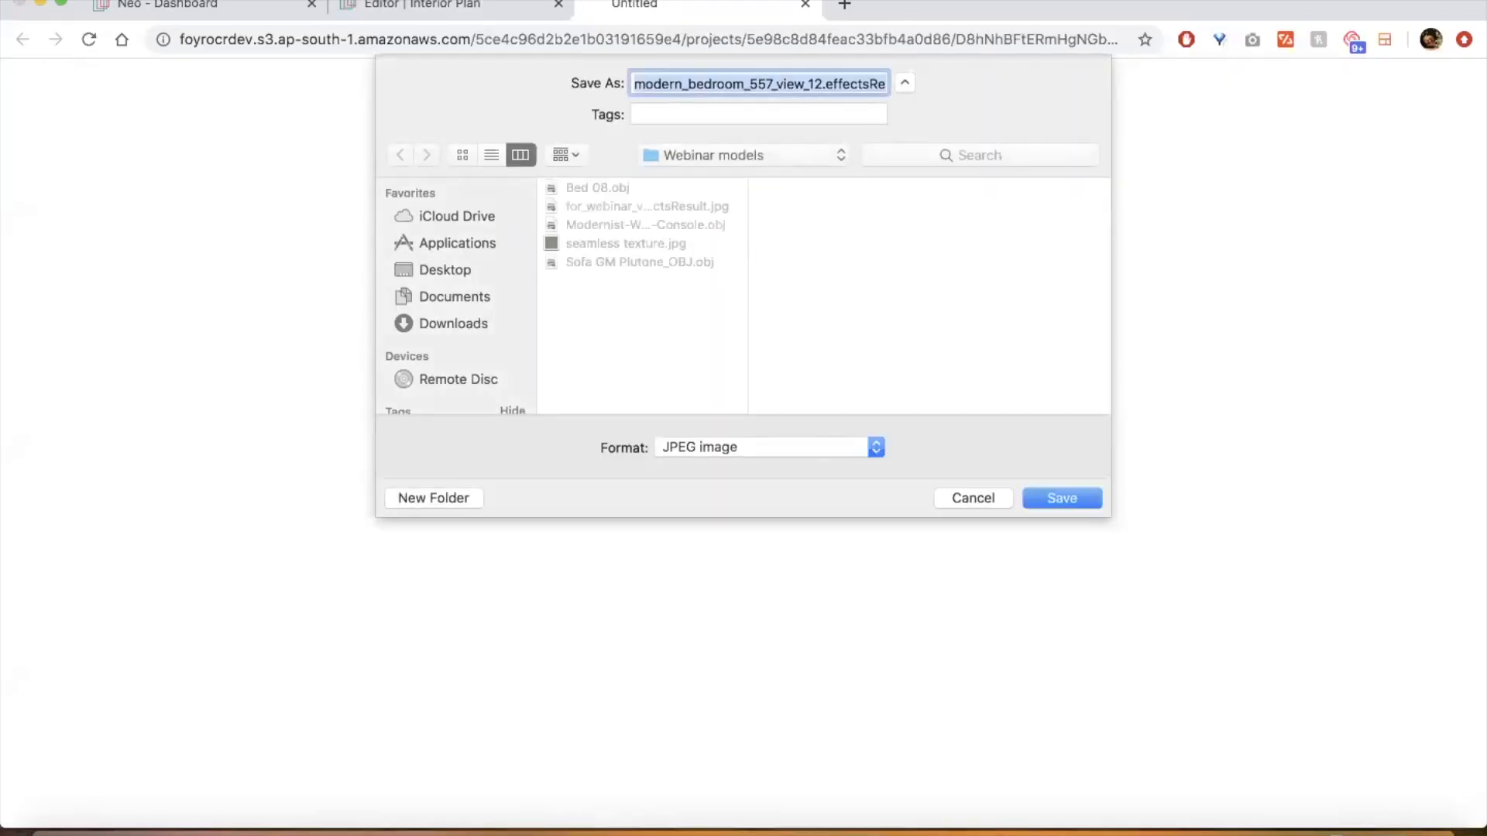
key(Return)
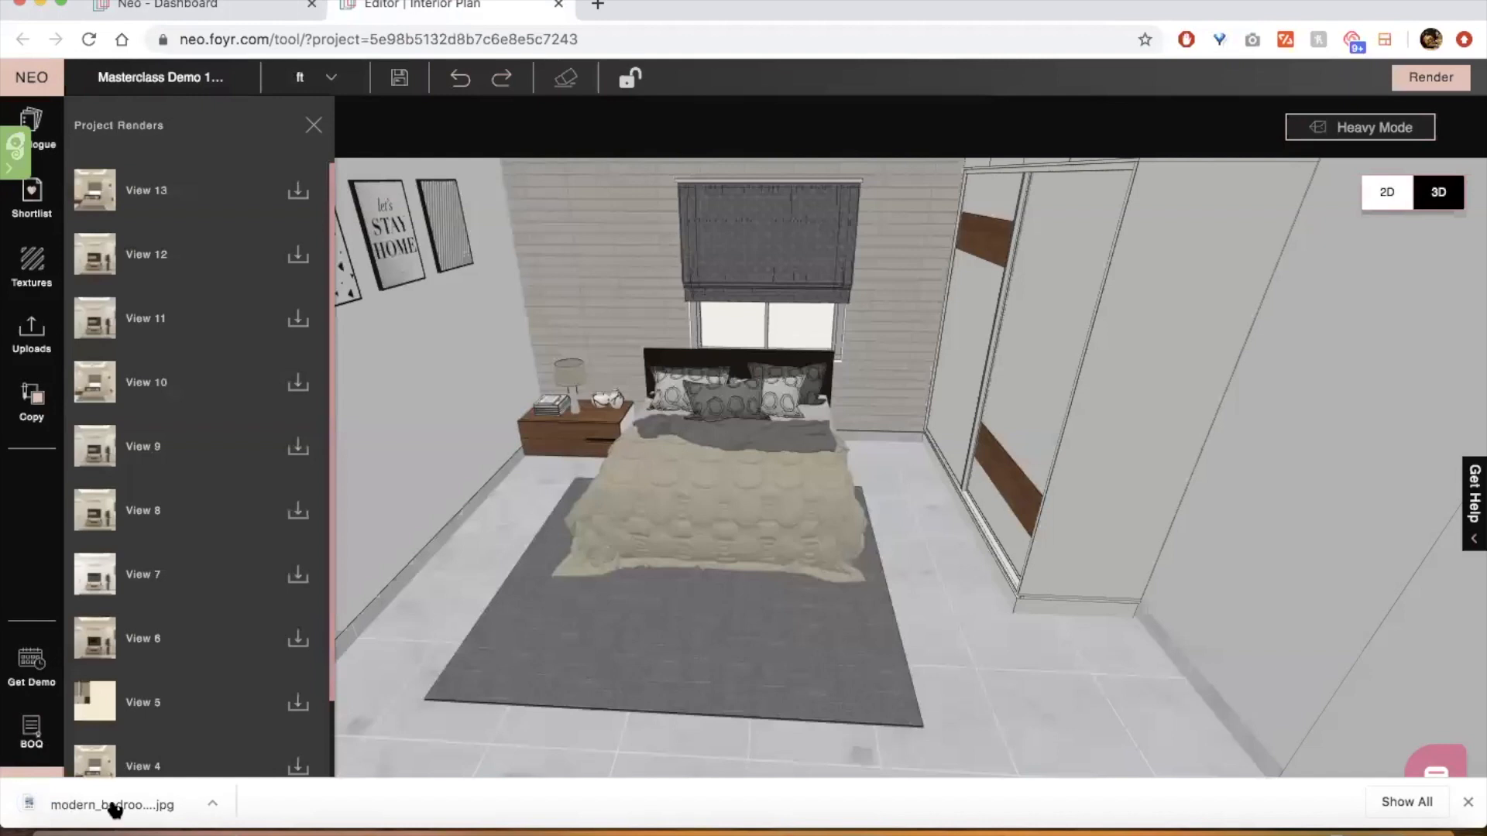
Open the downloaded bedroom render to inspect it, close it and return to the 3D room
click(115, 806)
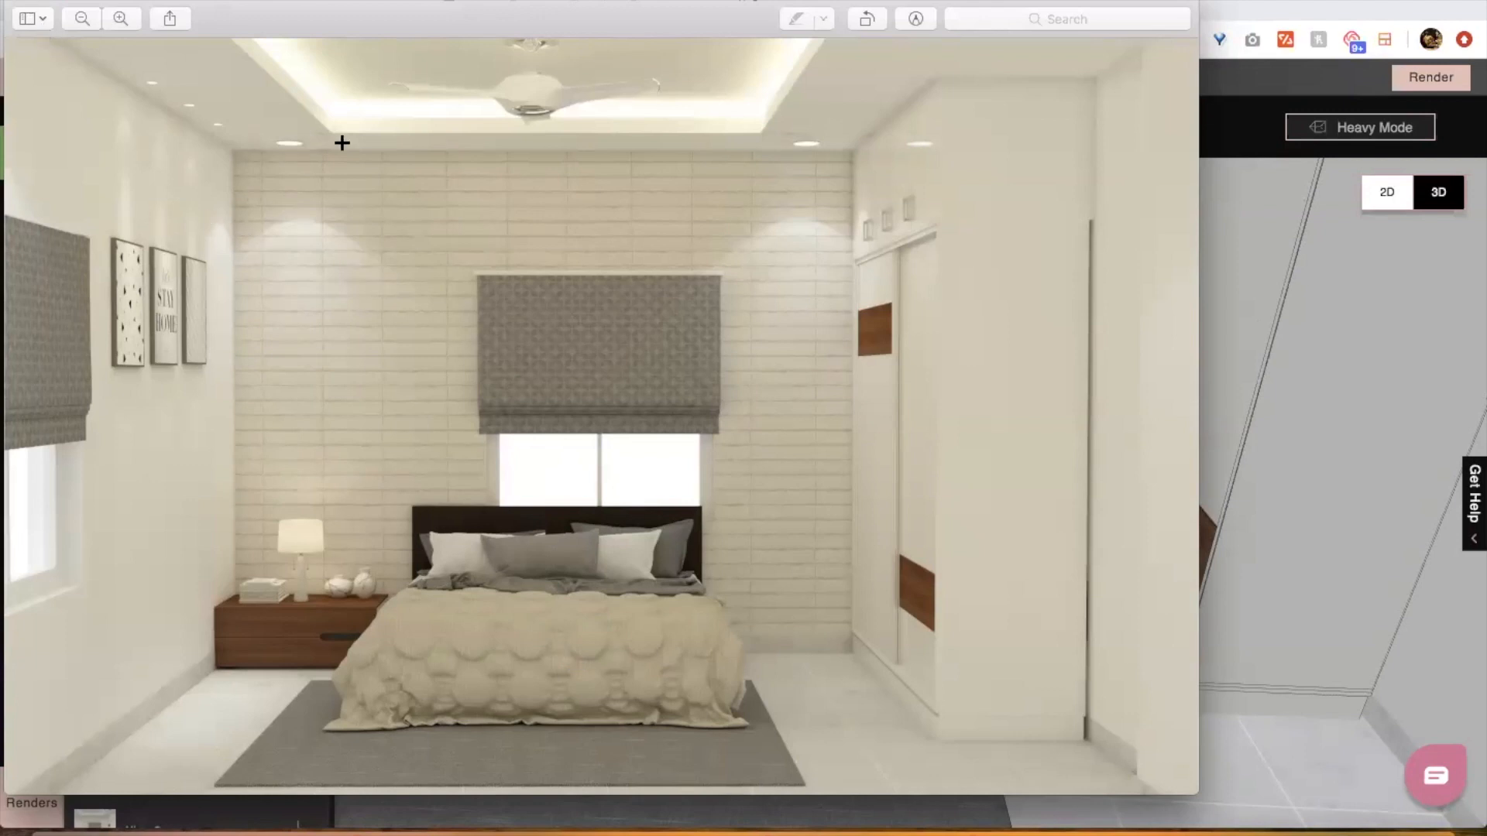
click(26, 5)
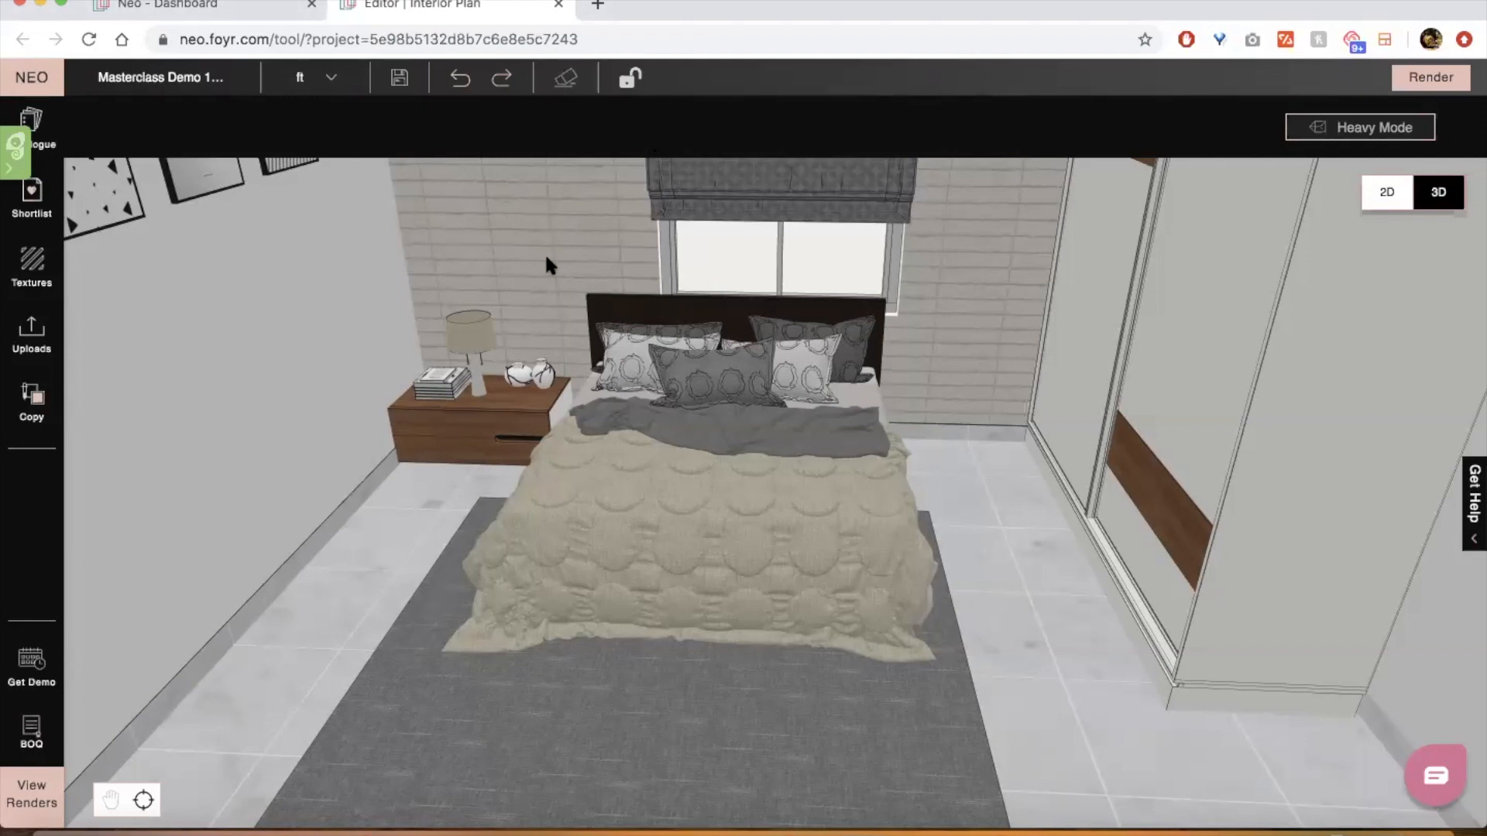
scroll(547, 263, down, 2)
scroll(547, 264, up, 3)
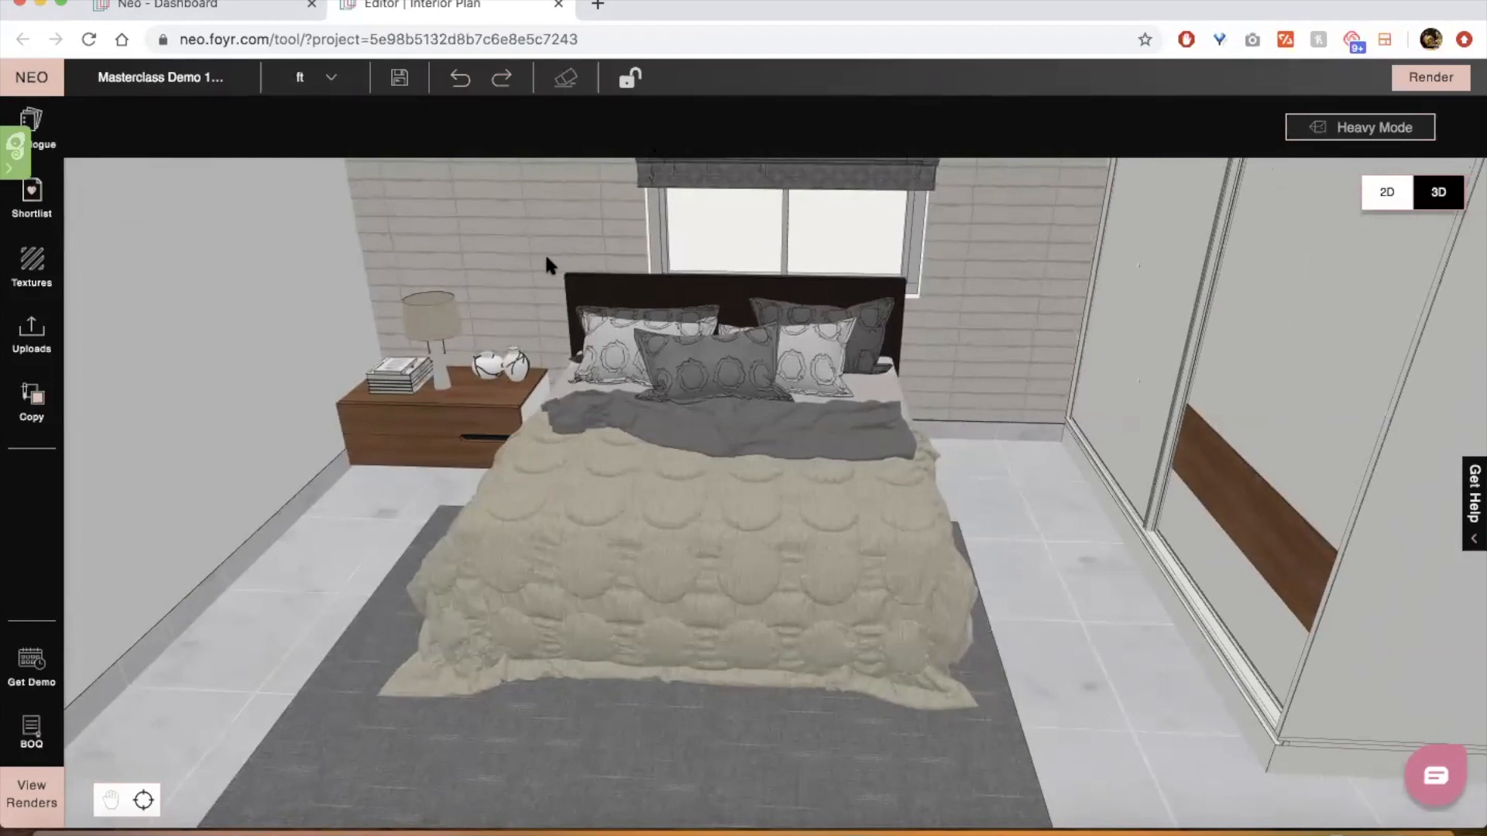
Use the Copy Color tool to apply the green #A4BF75 to the rug and the wooden bedside table
click(48, 420)
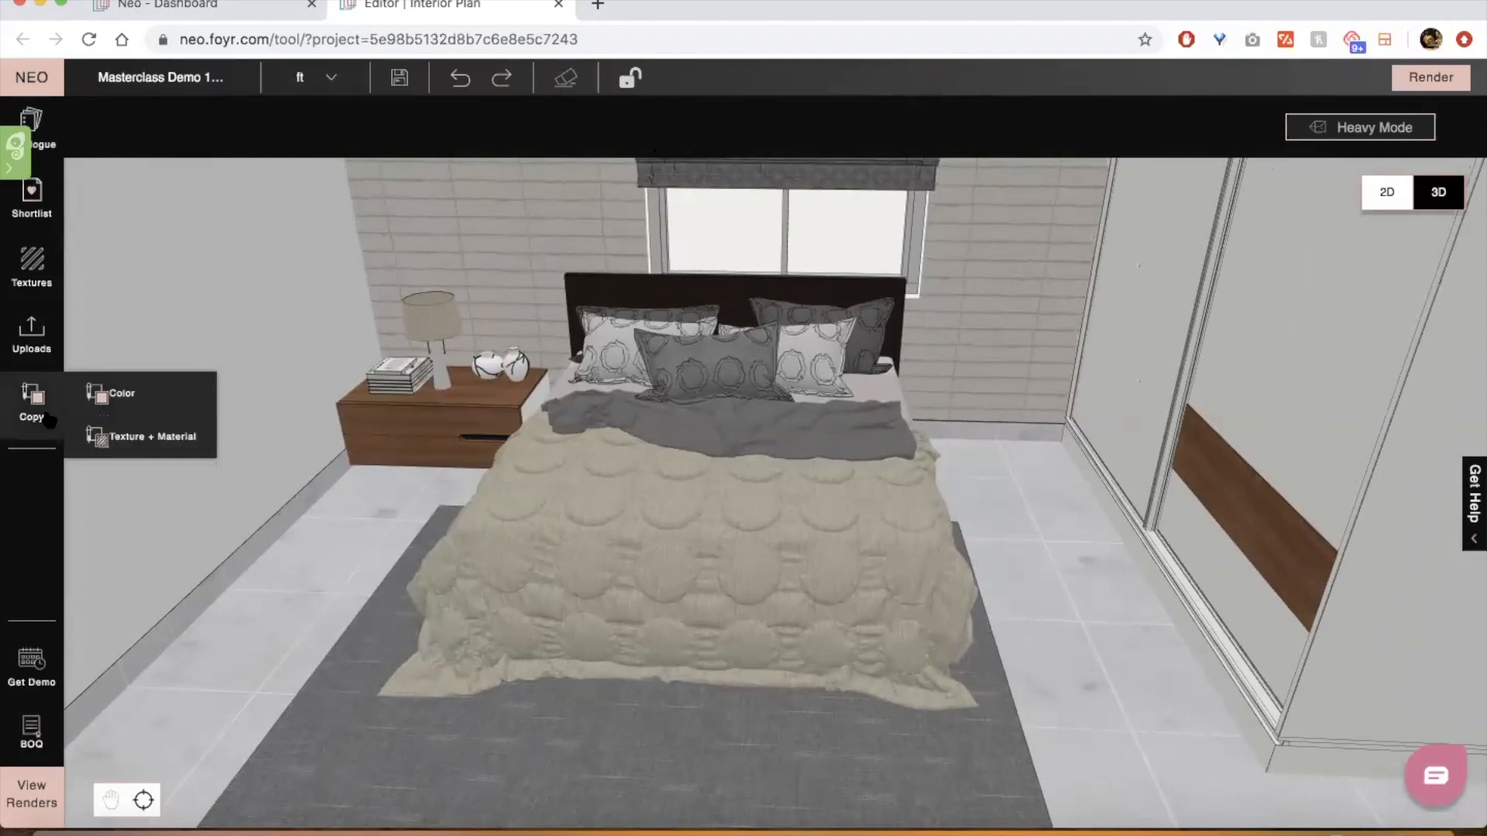
click(107, 412)
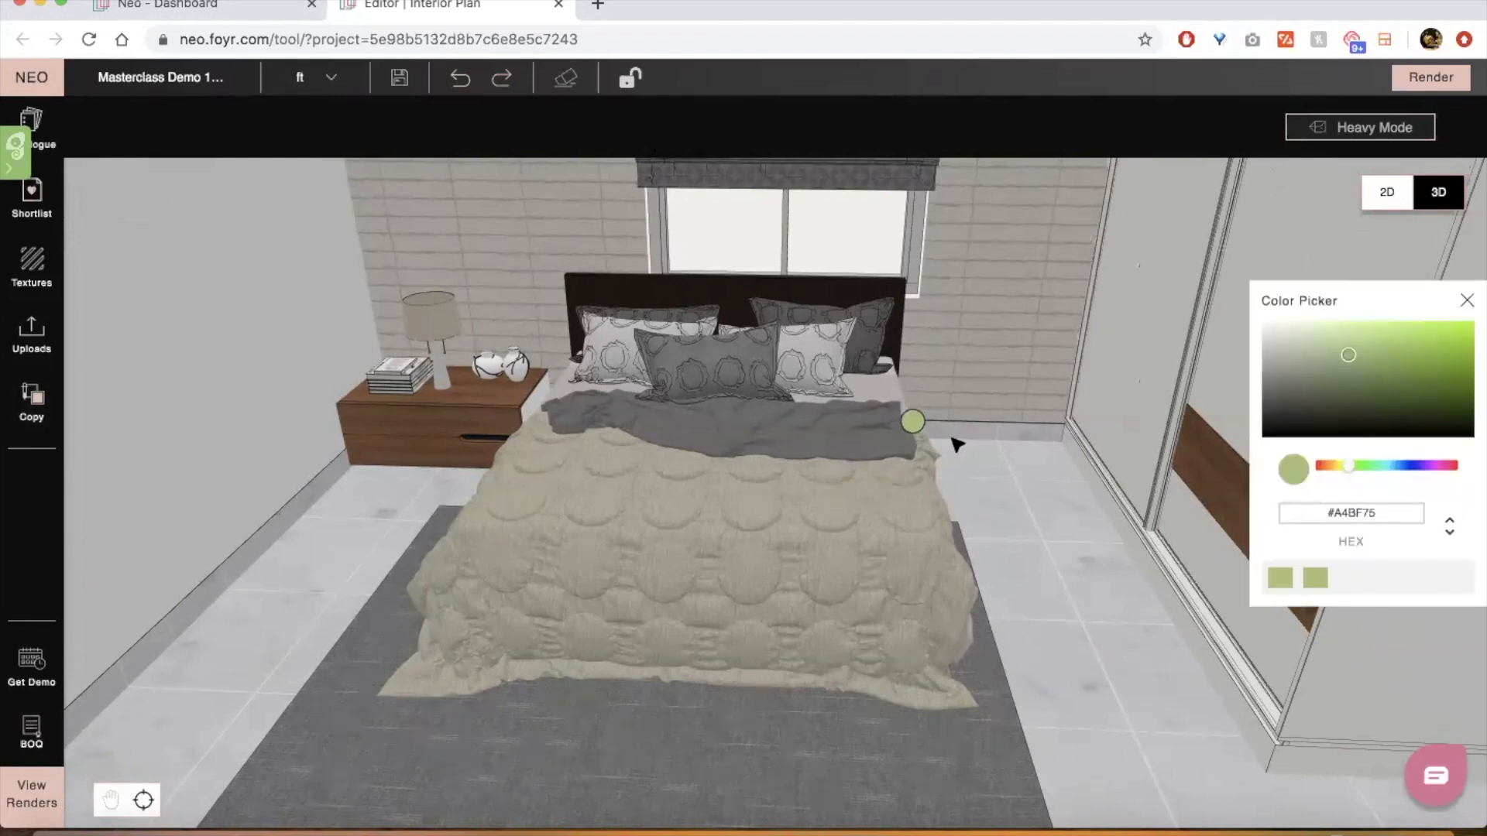
click(732, 748)
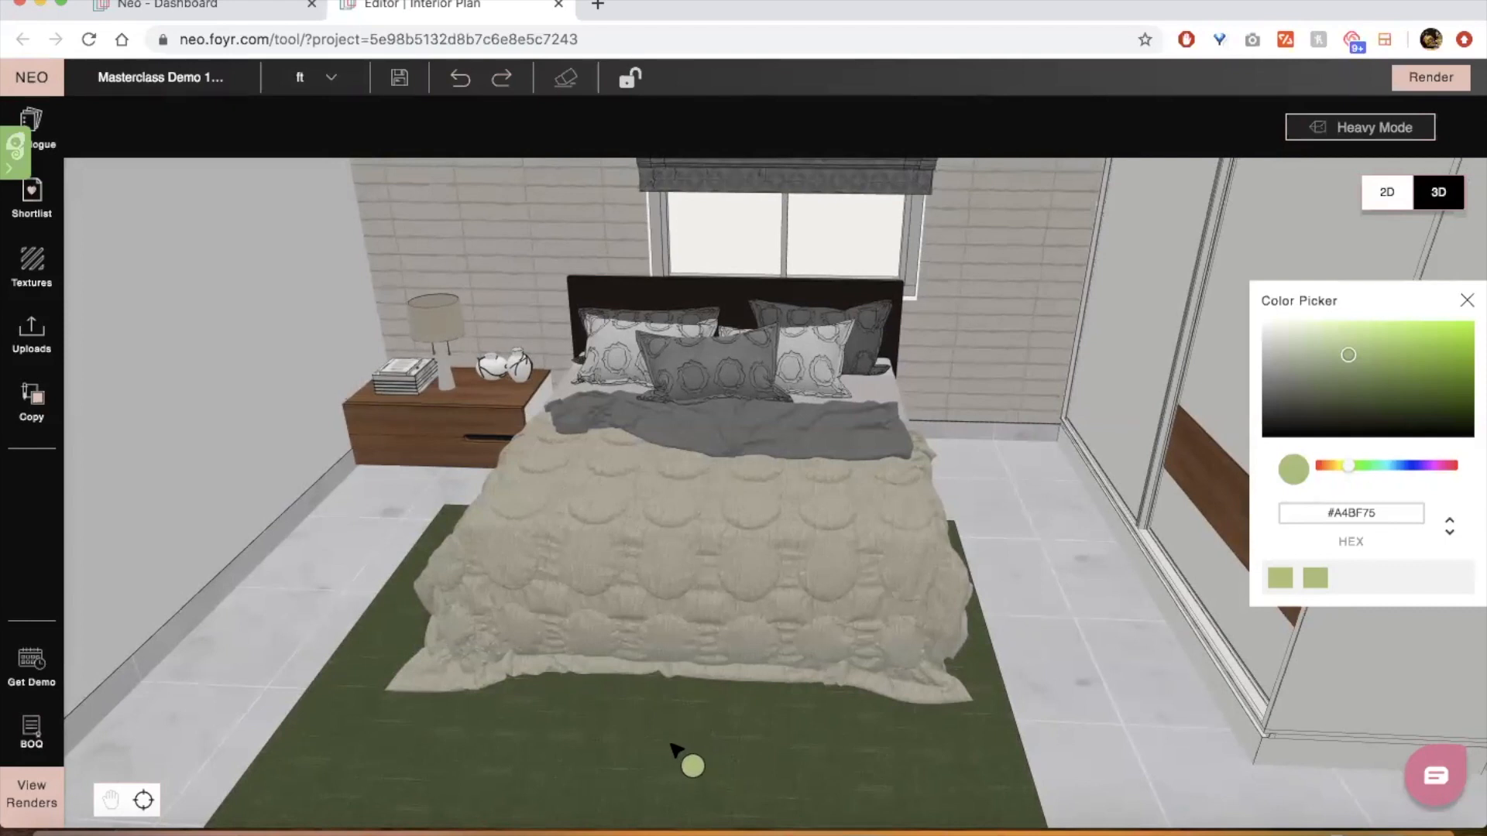
drag(1286, 470, 521, 420)
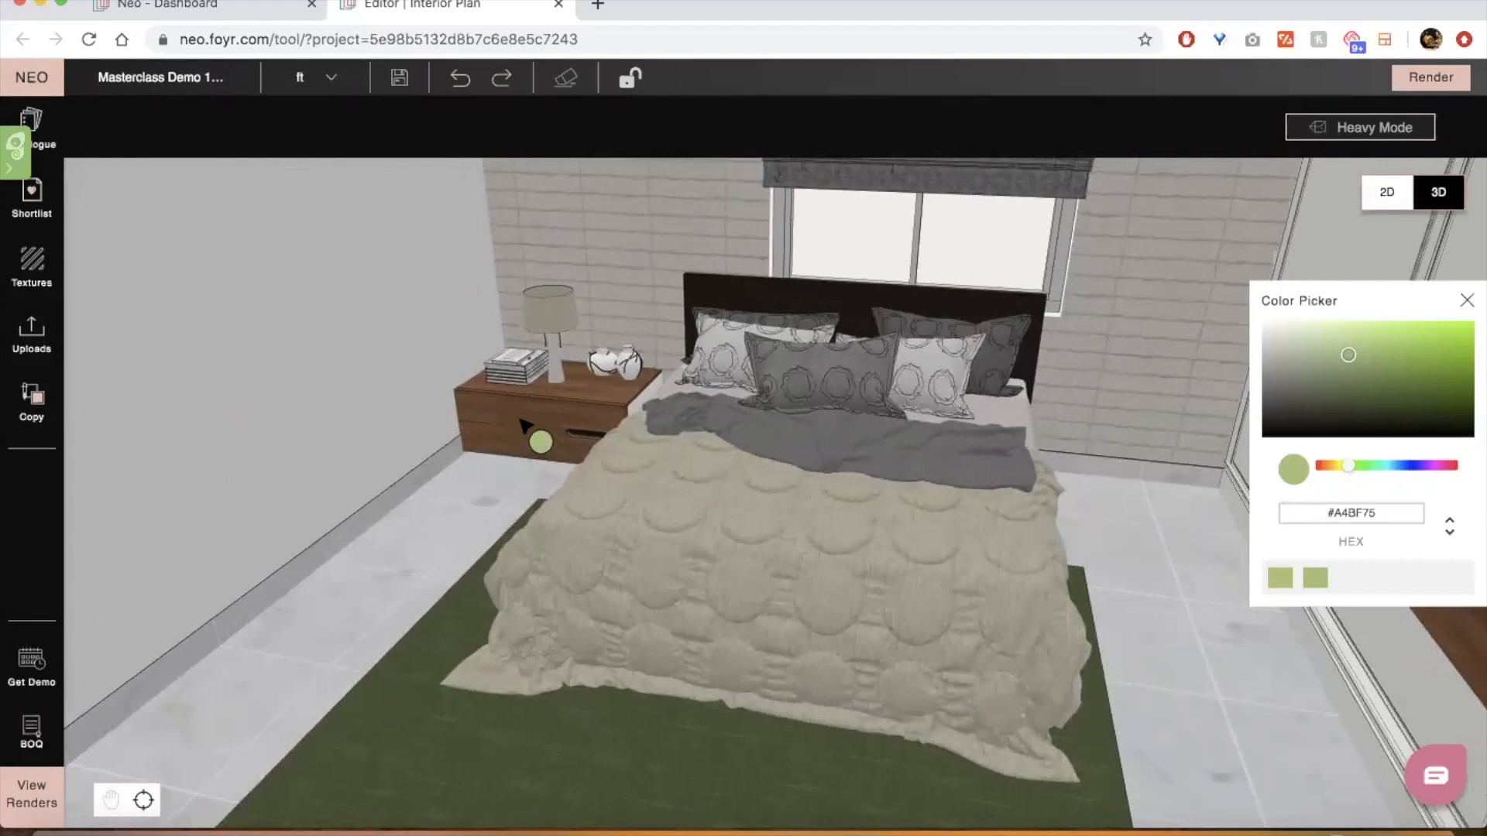
drag(524, 425, 546, 393)
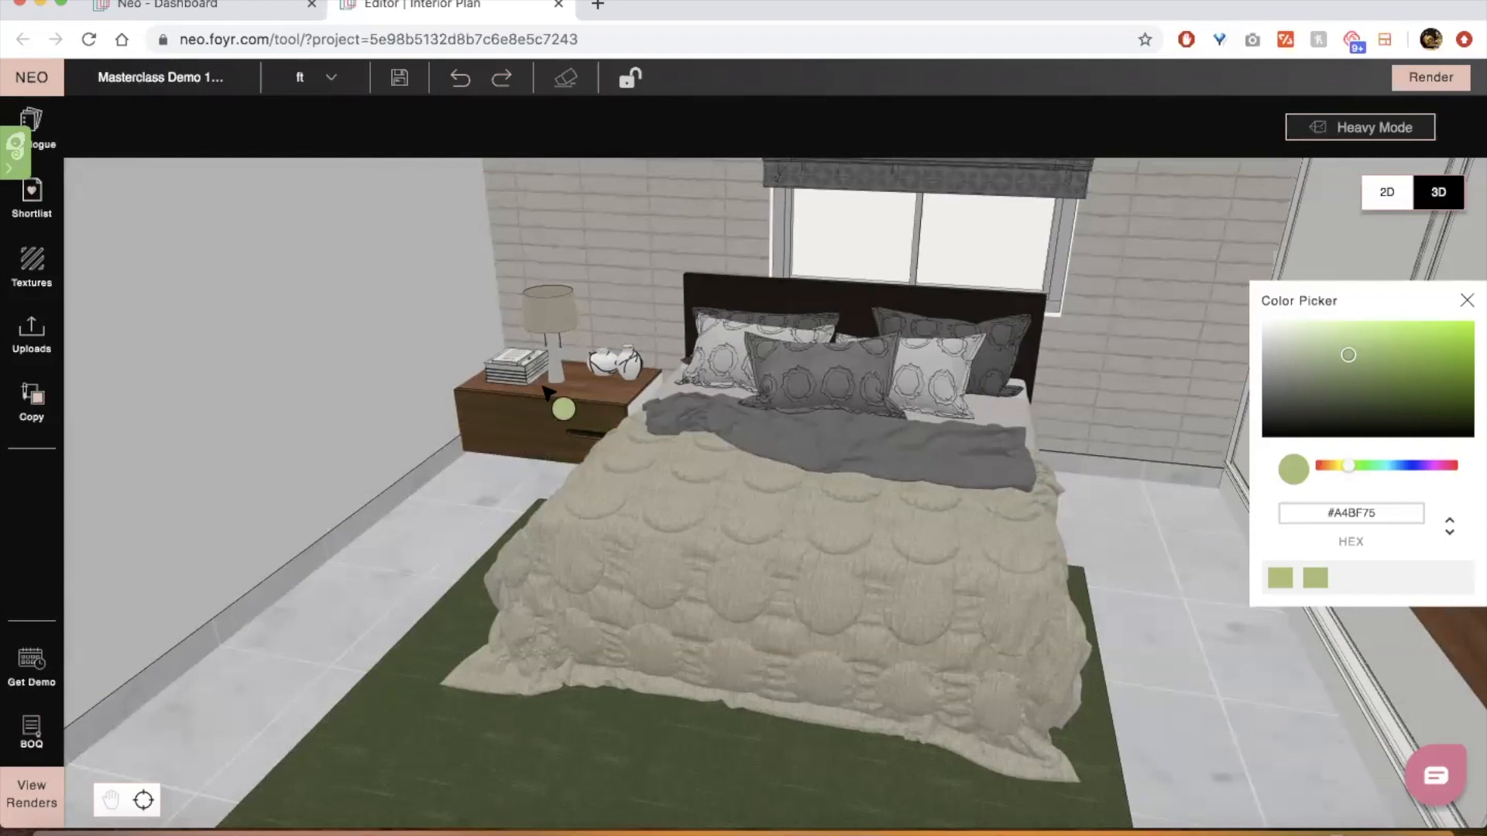
drag(546, 394, 1417, 85)
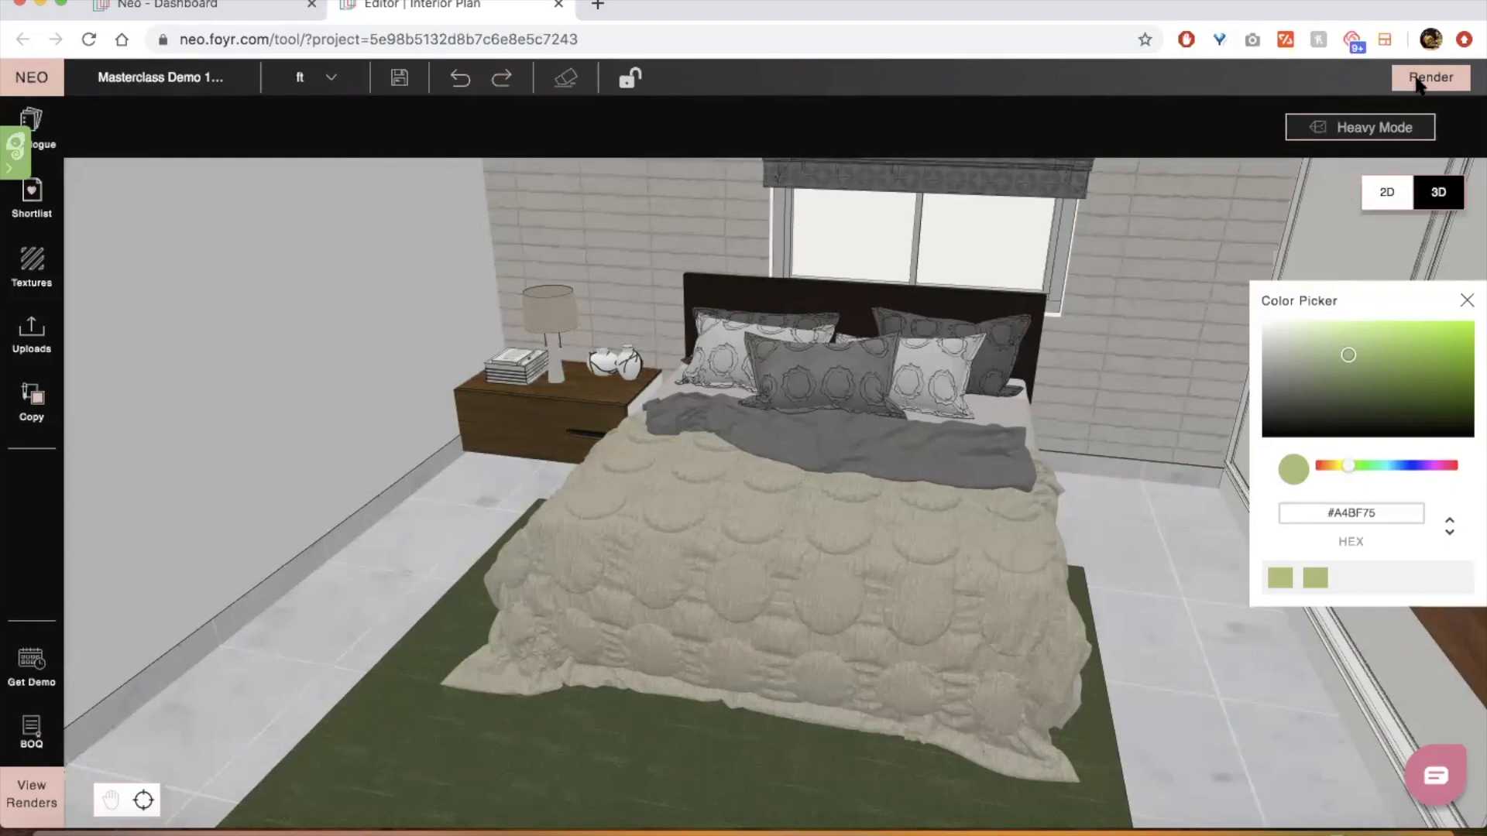
Submit the current bedroom view for rendering at HD resolution
click(1416, 79)
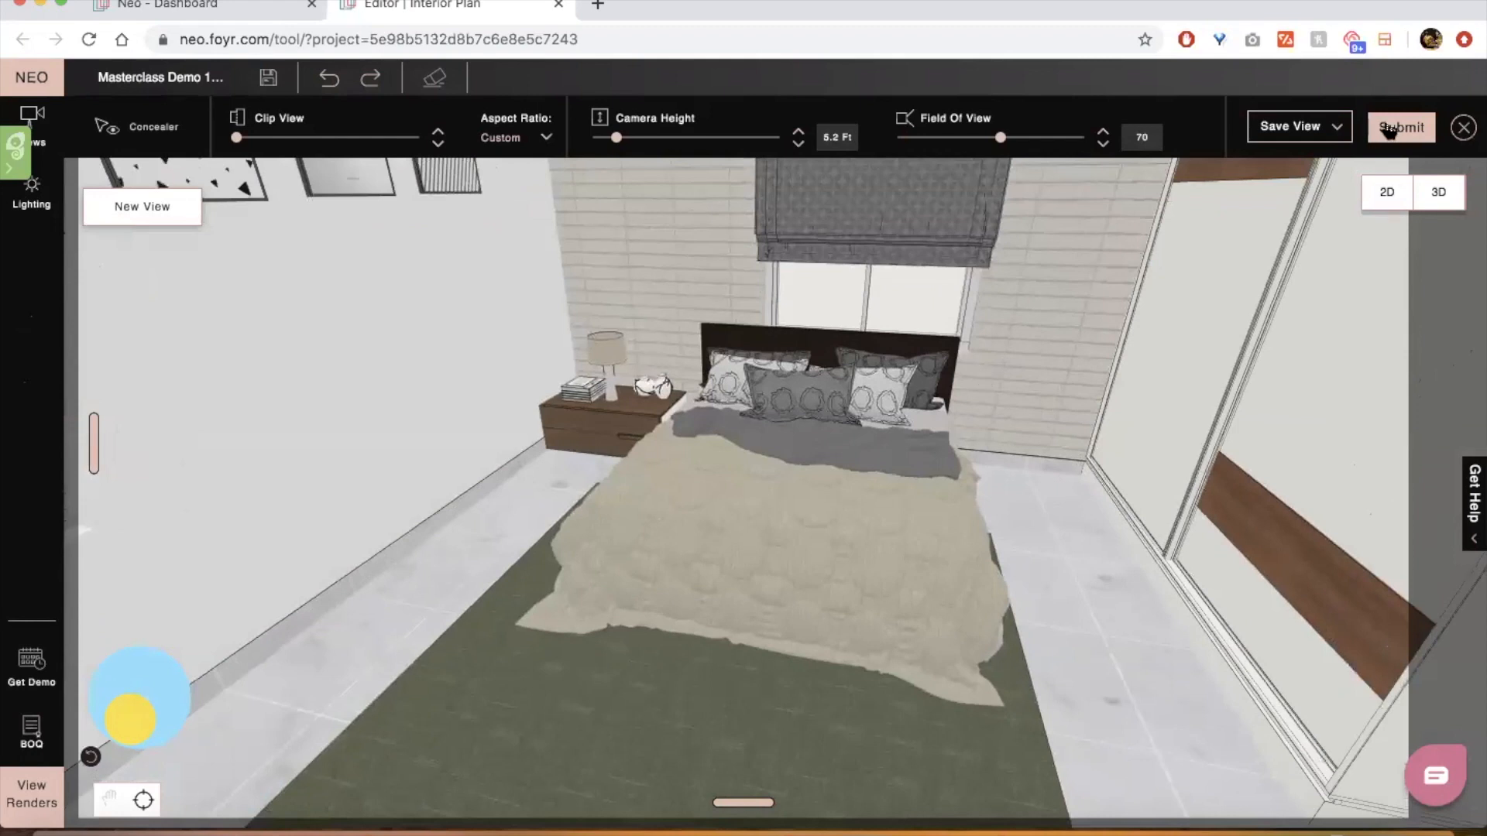
click(1388, 129)
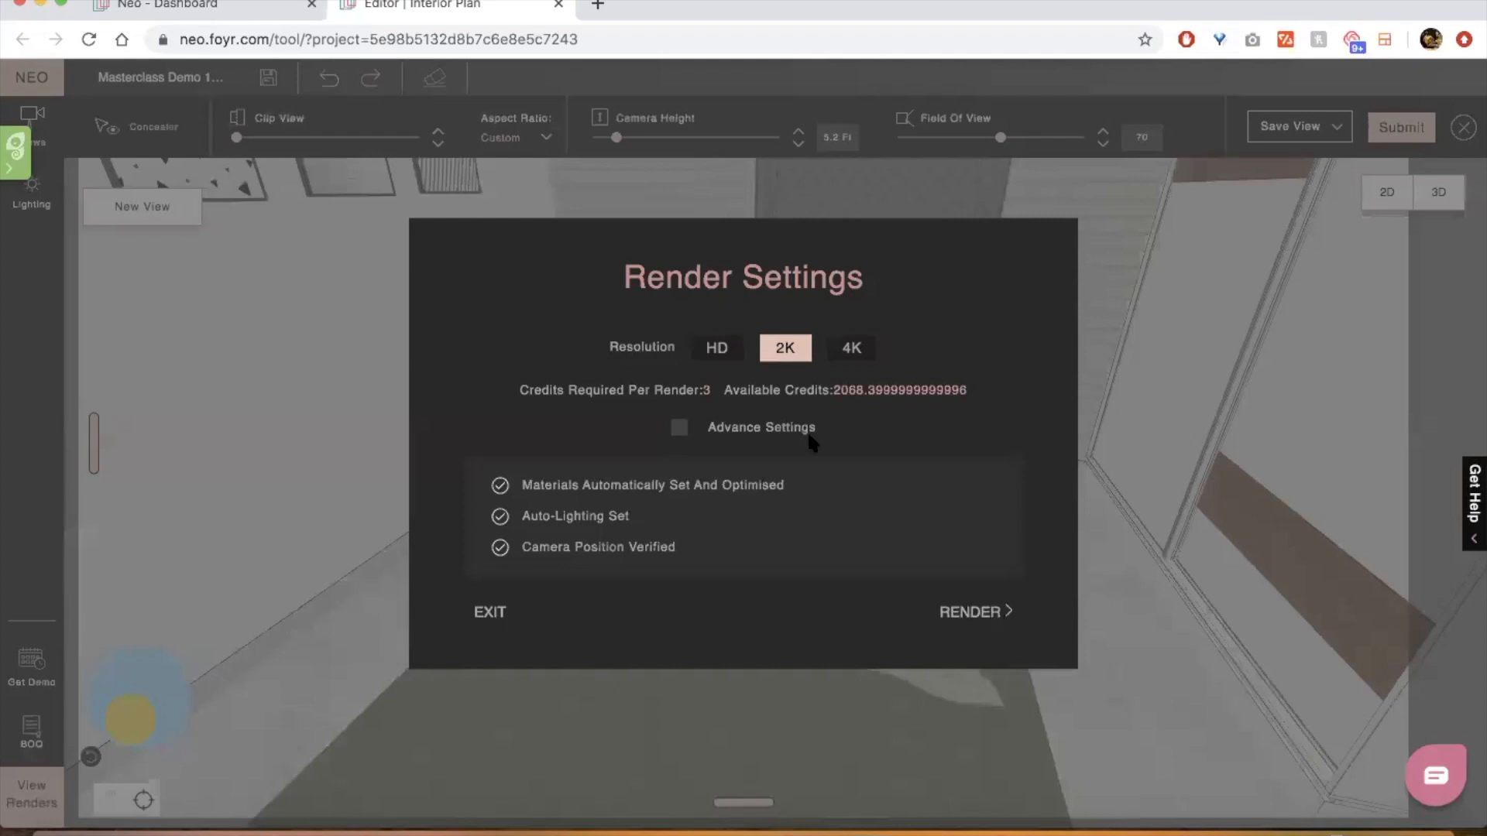
click(717, 348)
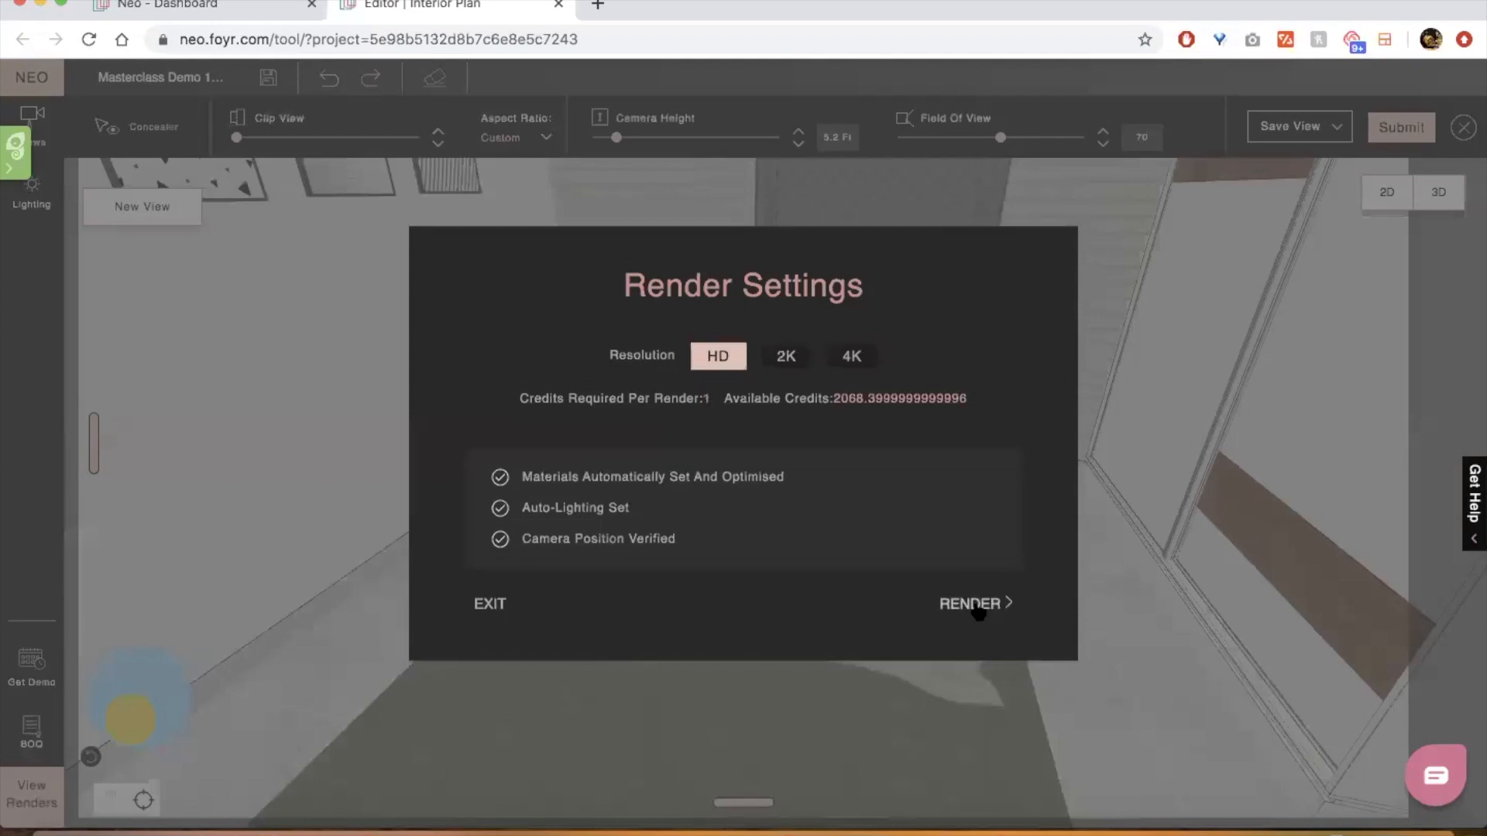
click(975, 611)
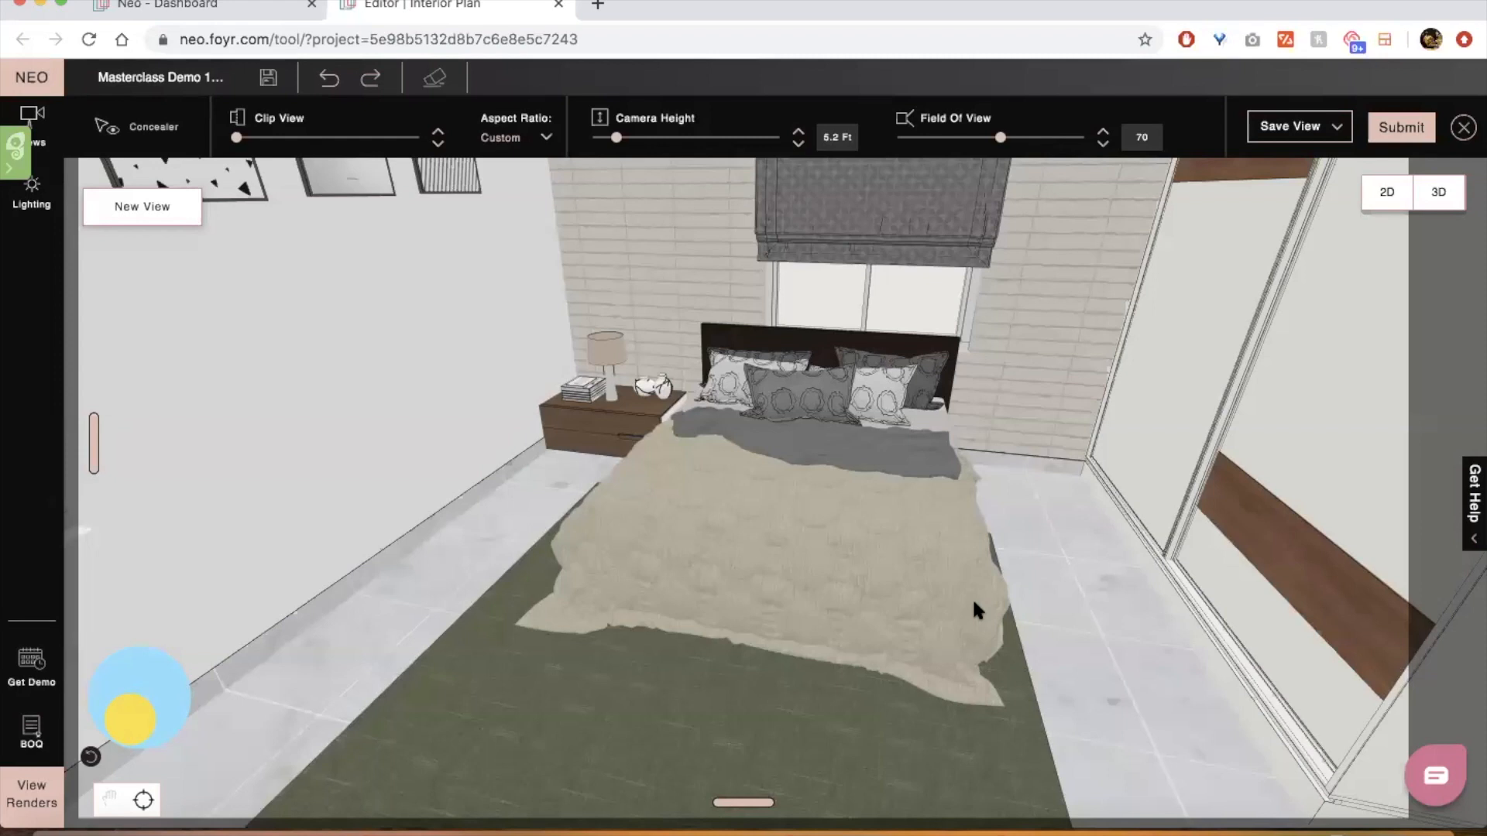
Leave the render setup without saving the current view and show the room's 2D floor plan
click(1386, 191)
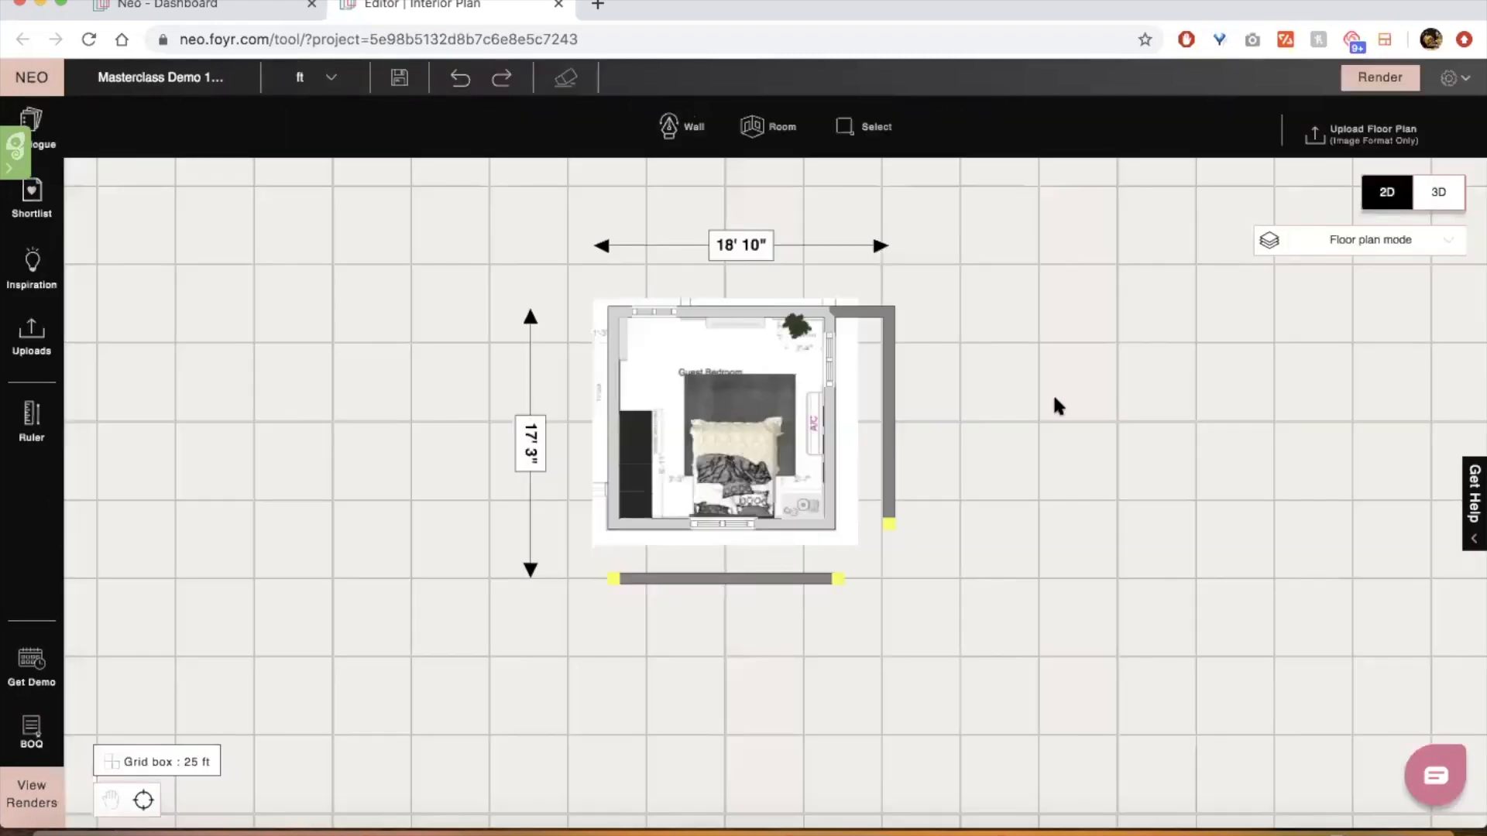
click(1438, 192)
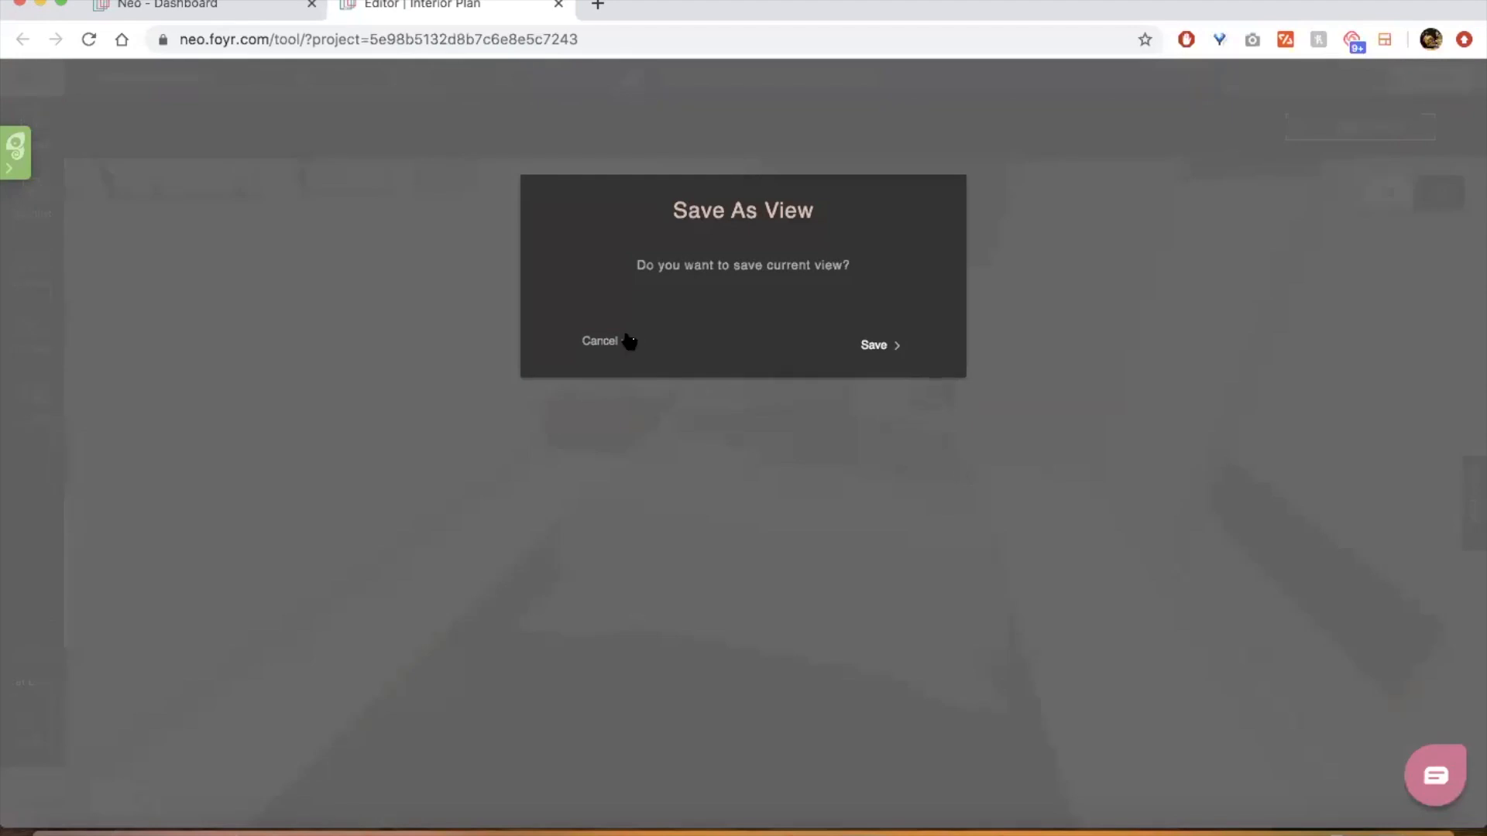
click(600, 342)
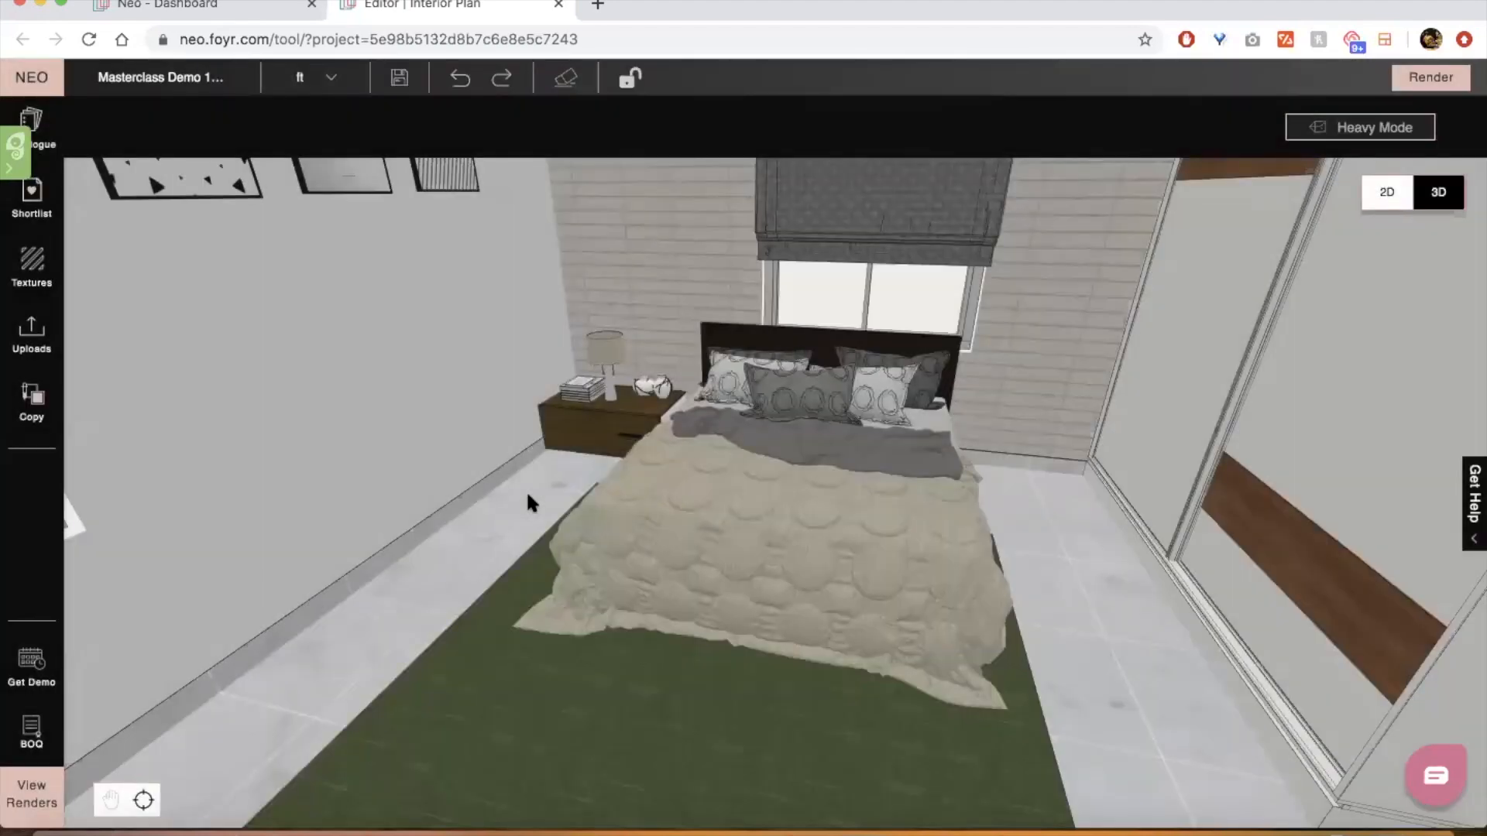
drag(527, 496, 571, 515)
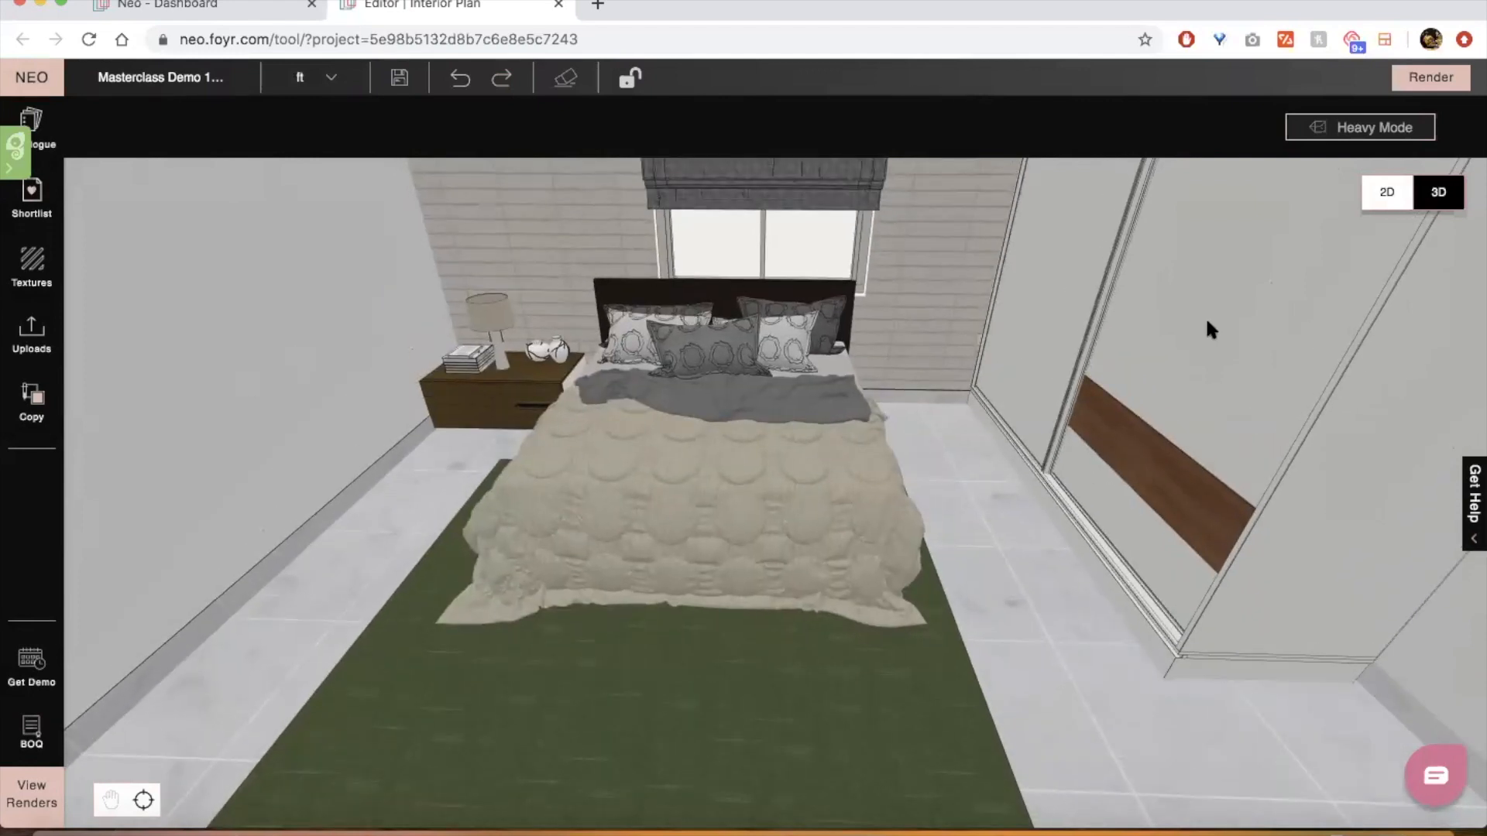
click(1386, 195)
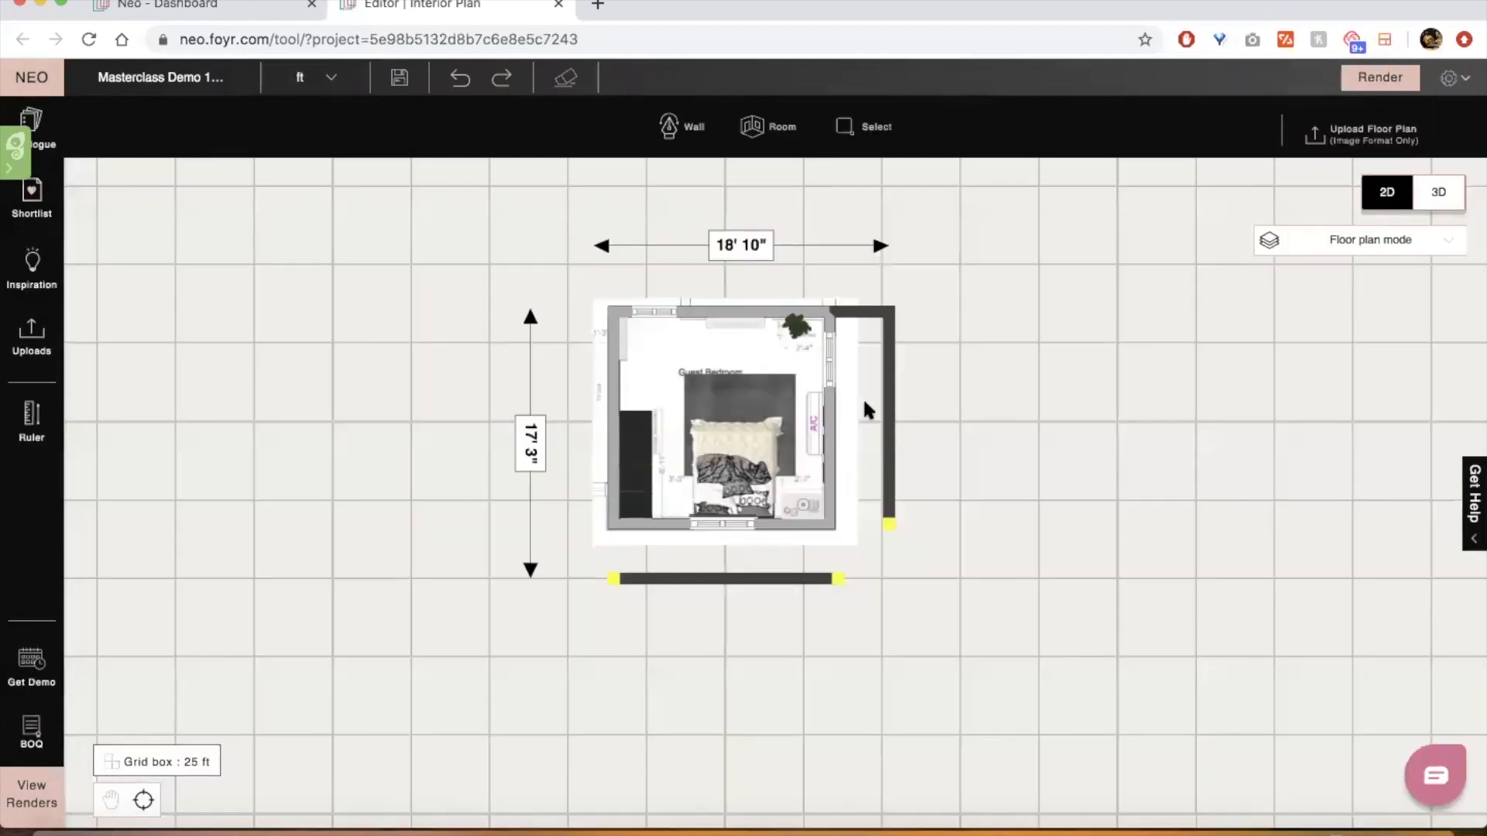
Start a new 3D model request under My Models and upload the for_webinar_view_9 JPG from the Webinar models folder
click(48, 126)
key(BackSpace)
key(BackSpace)
key(BackSpace)
key(BackSpace)
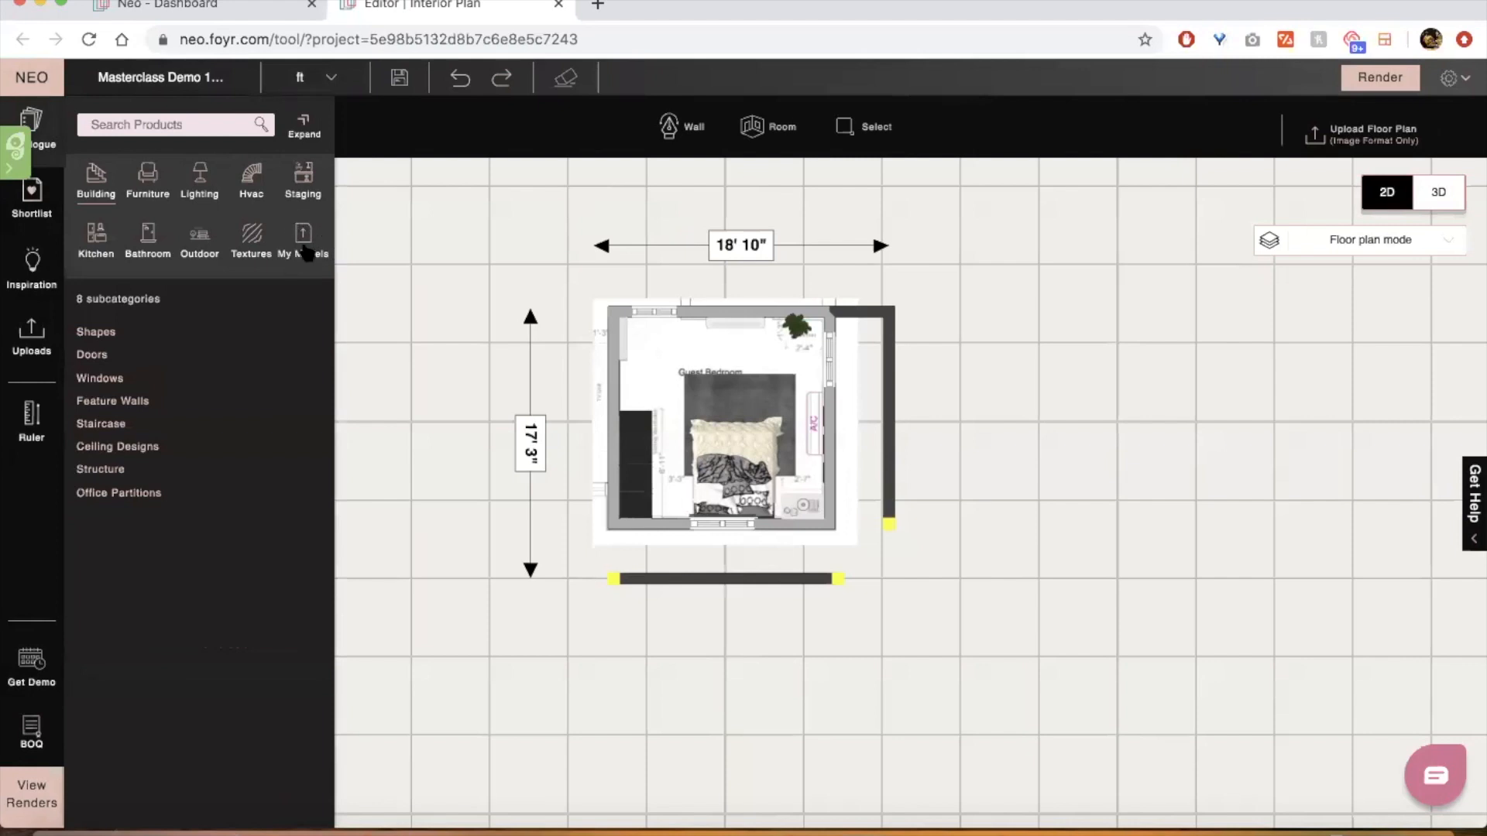
click(307, 251)
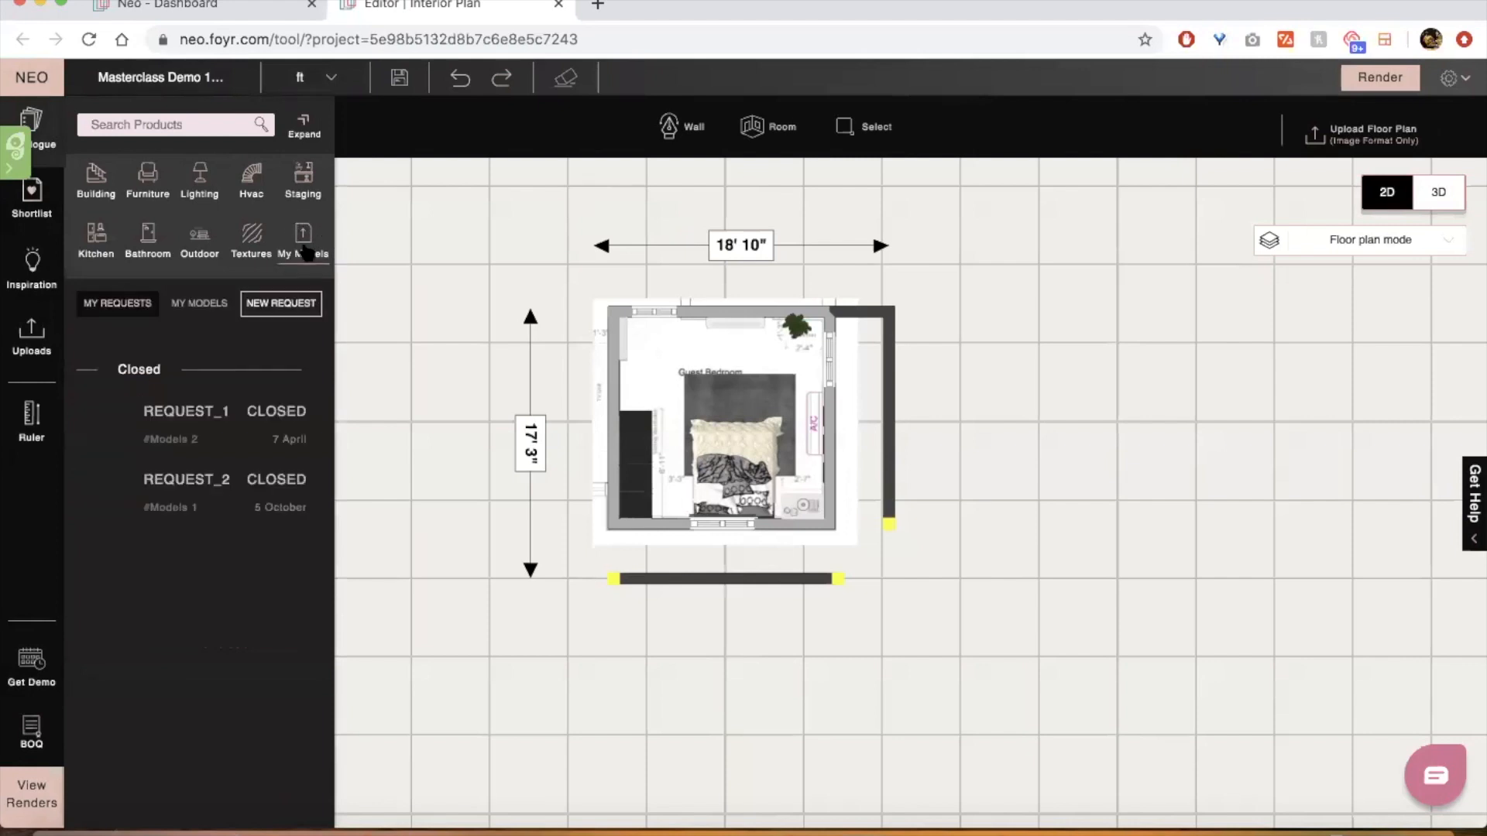
click(283, 308)
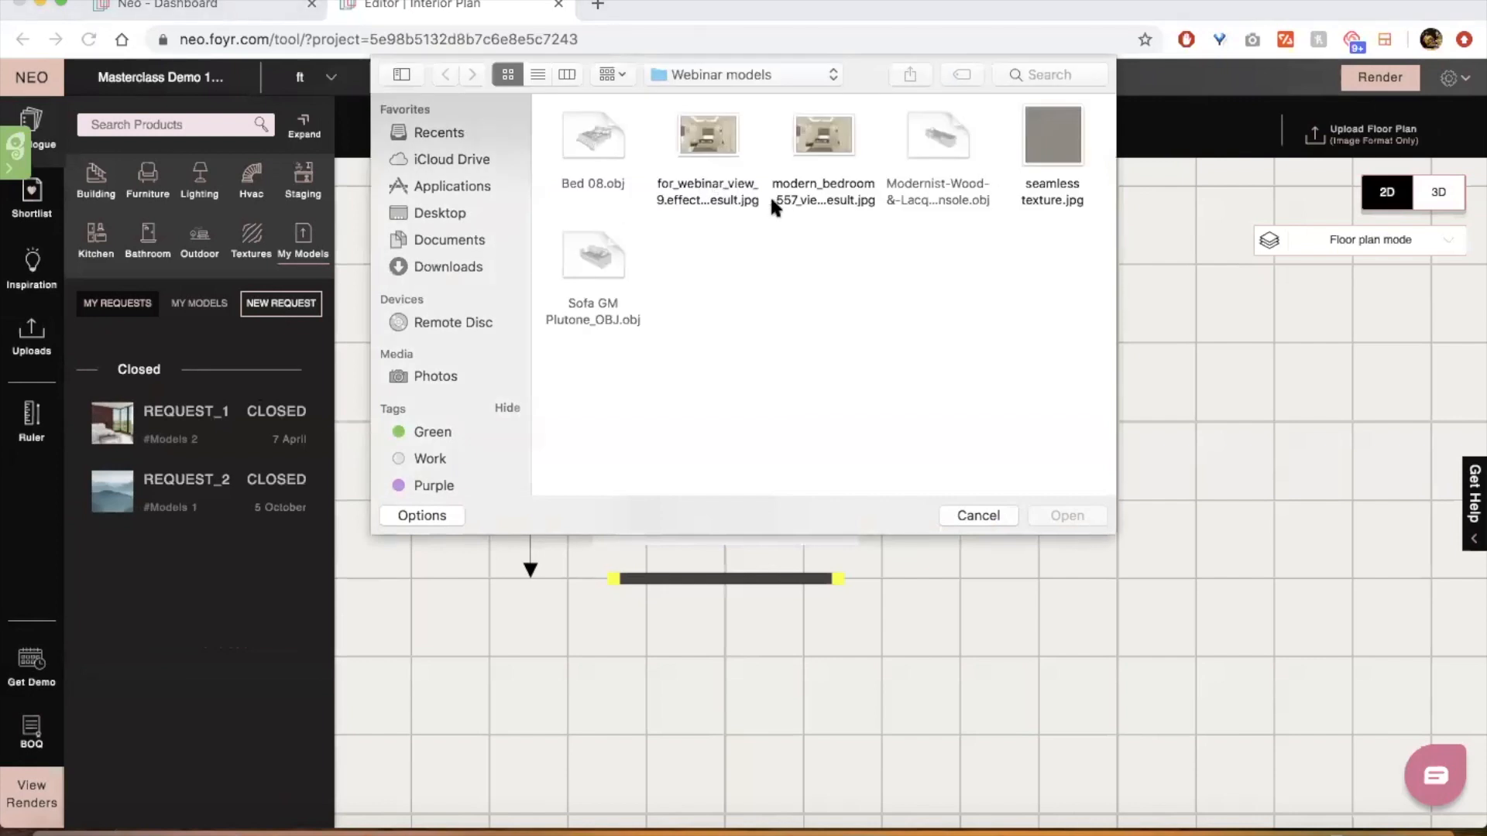
click(728, 192)
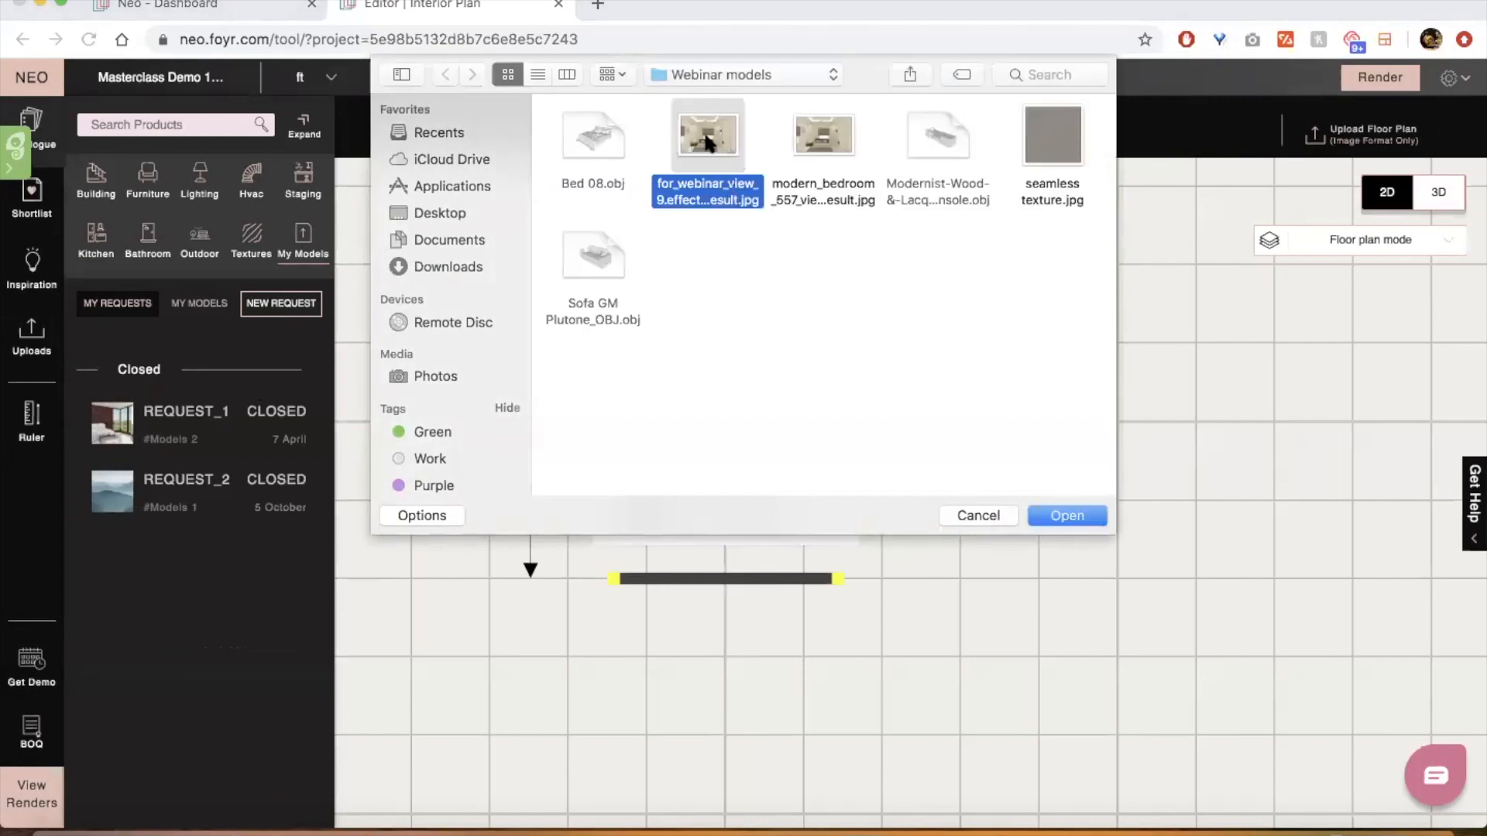
click(1061, 514)
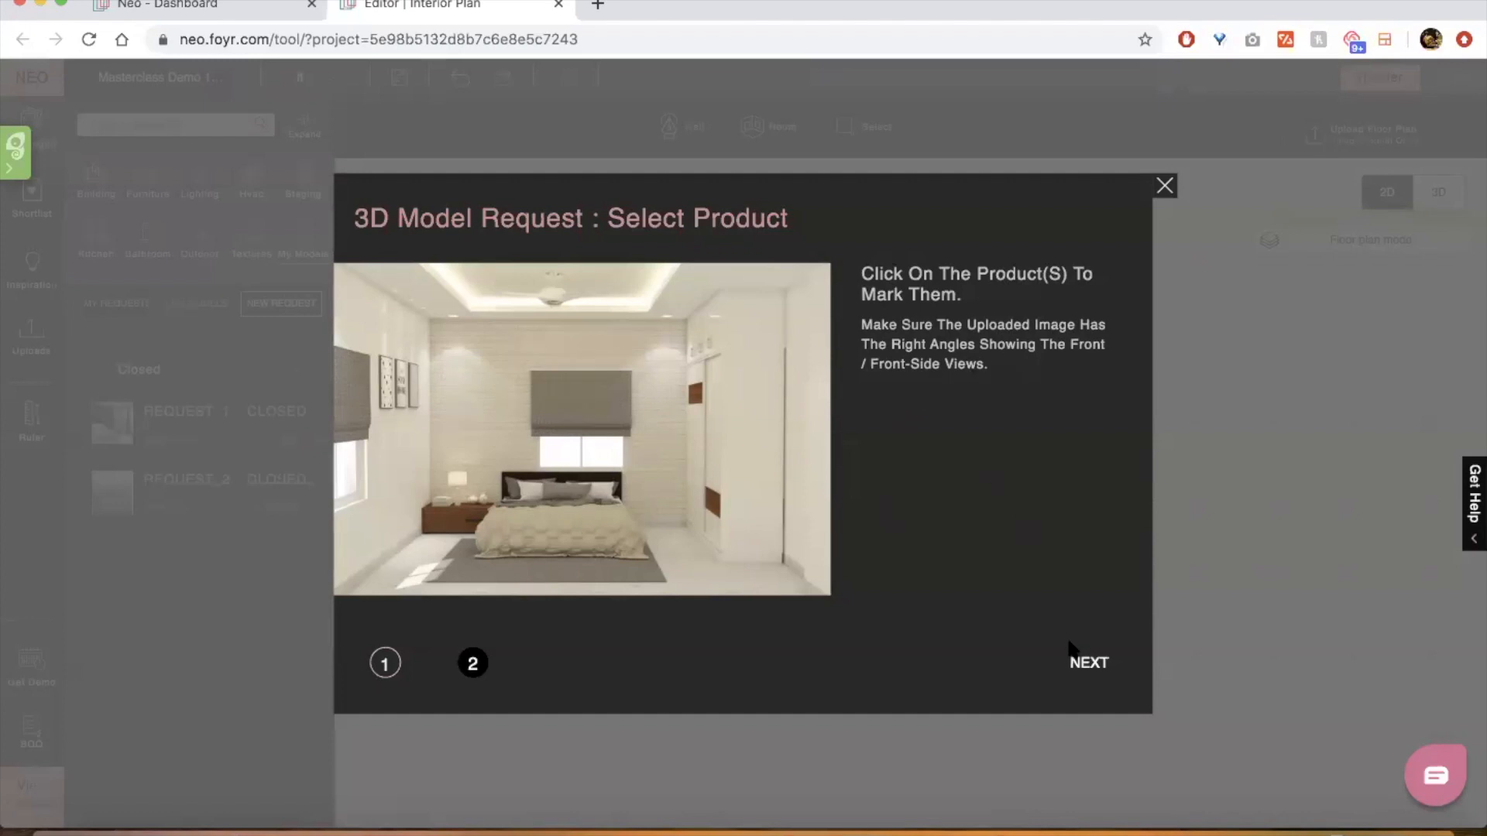
Mark a product on the uploaded bedroom image and set its dimensions to 2000 × 2000 × 100 mm
click(1086, 668)
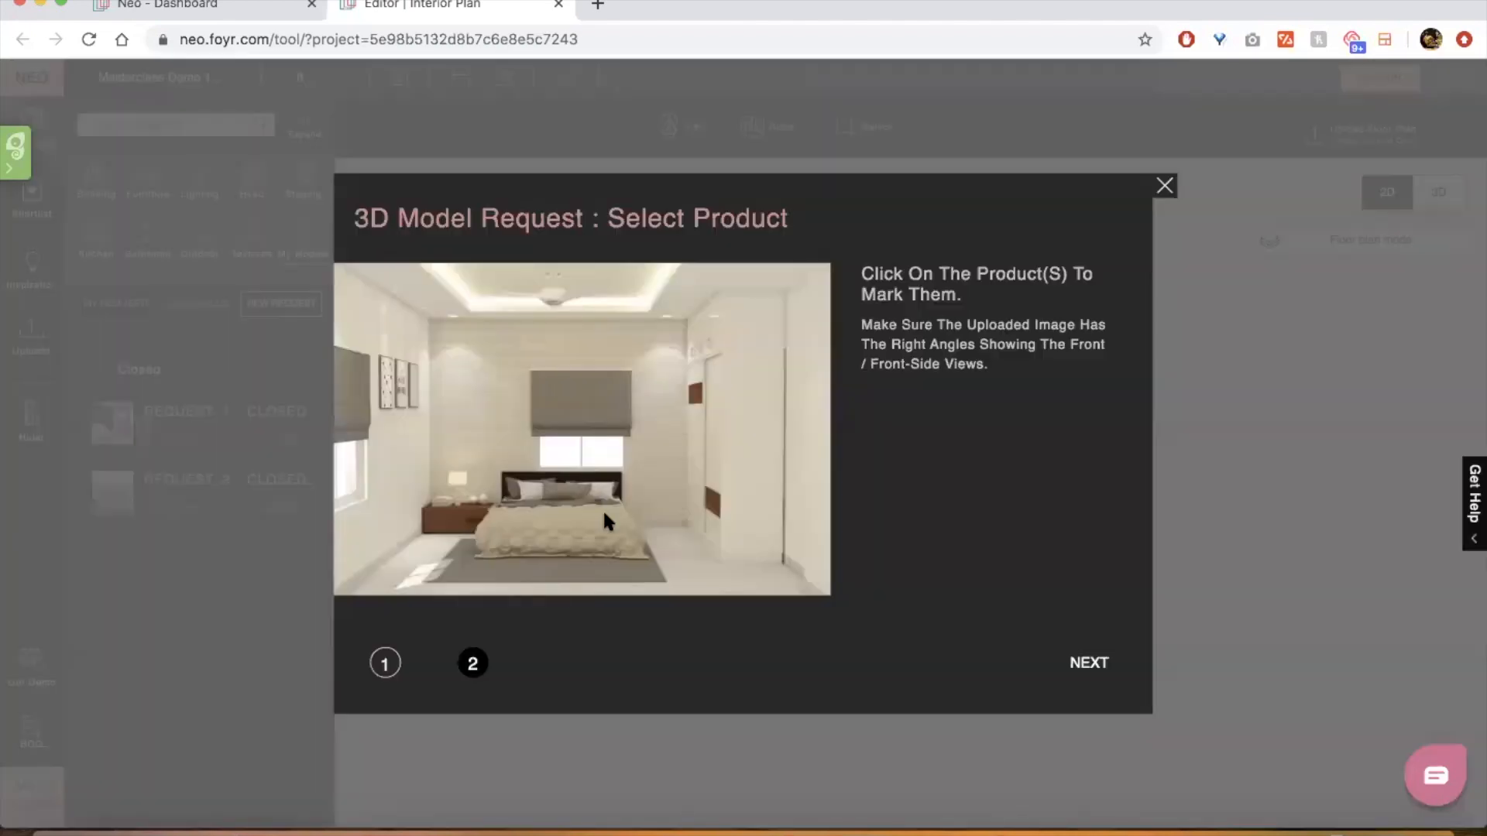
click(604, 515)
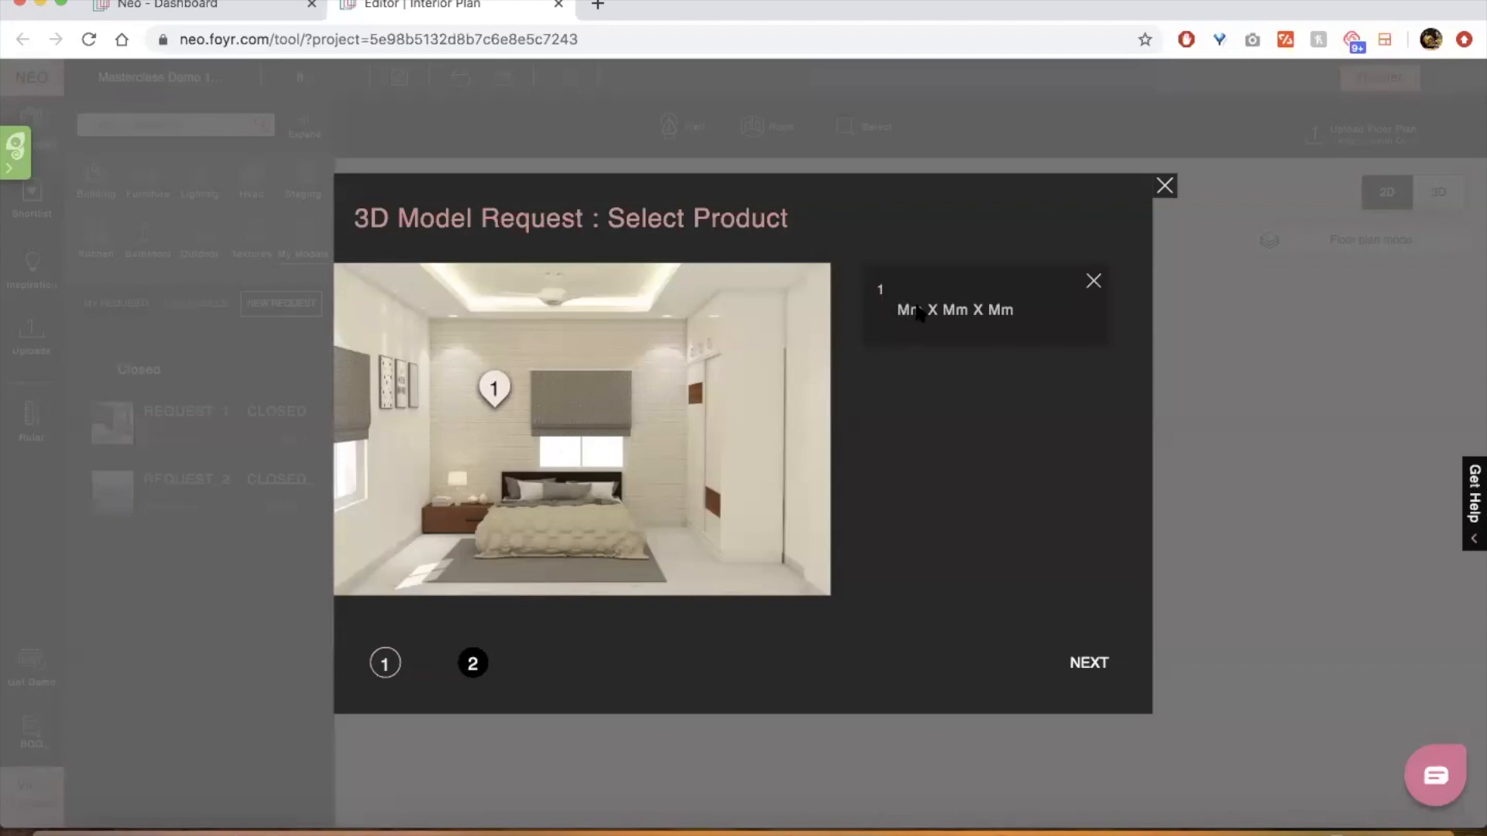
click(494, 390)
click(507, 470)
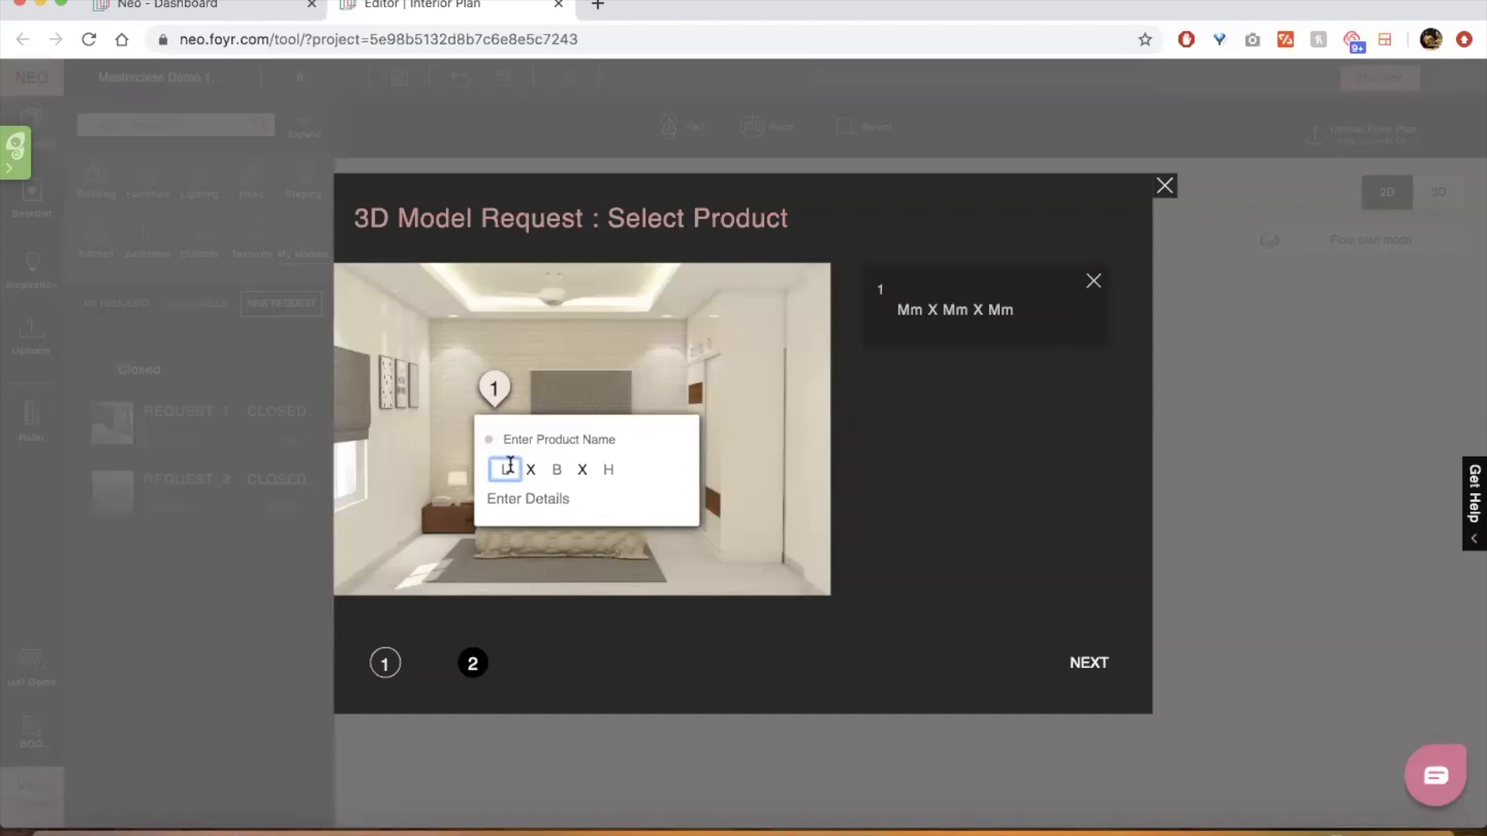
text(20)
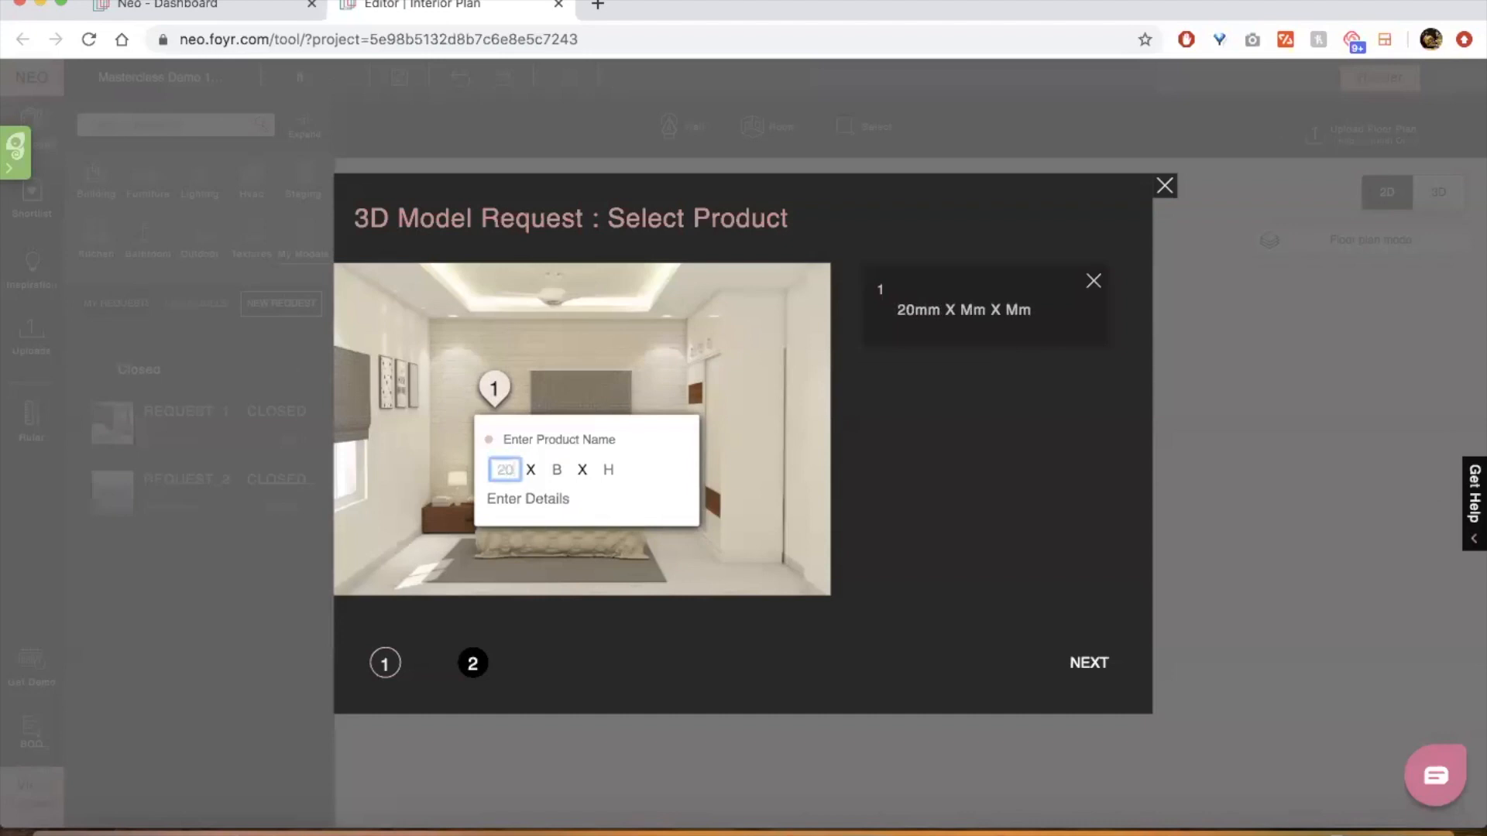
text(00)
key(Tab)
text(20)
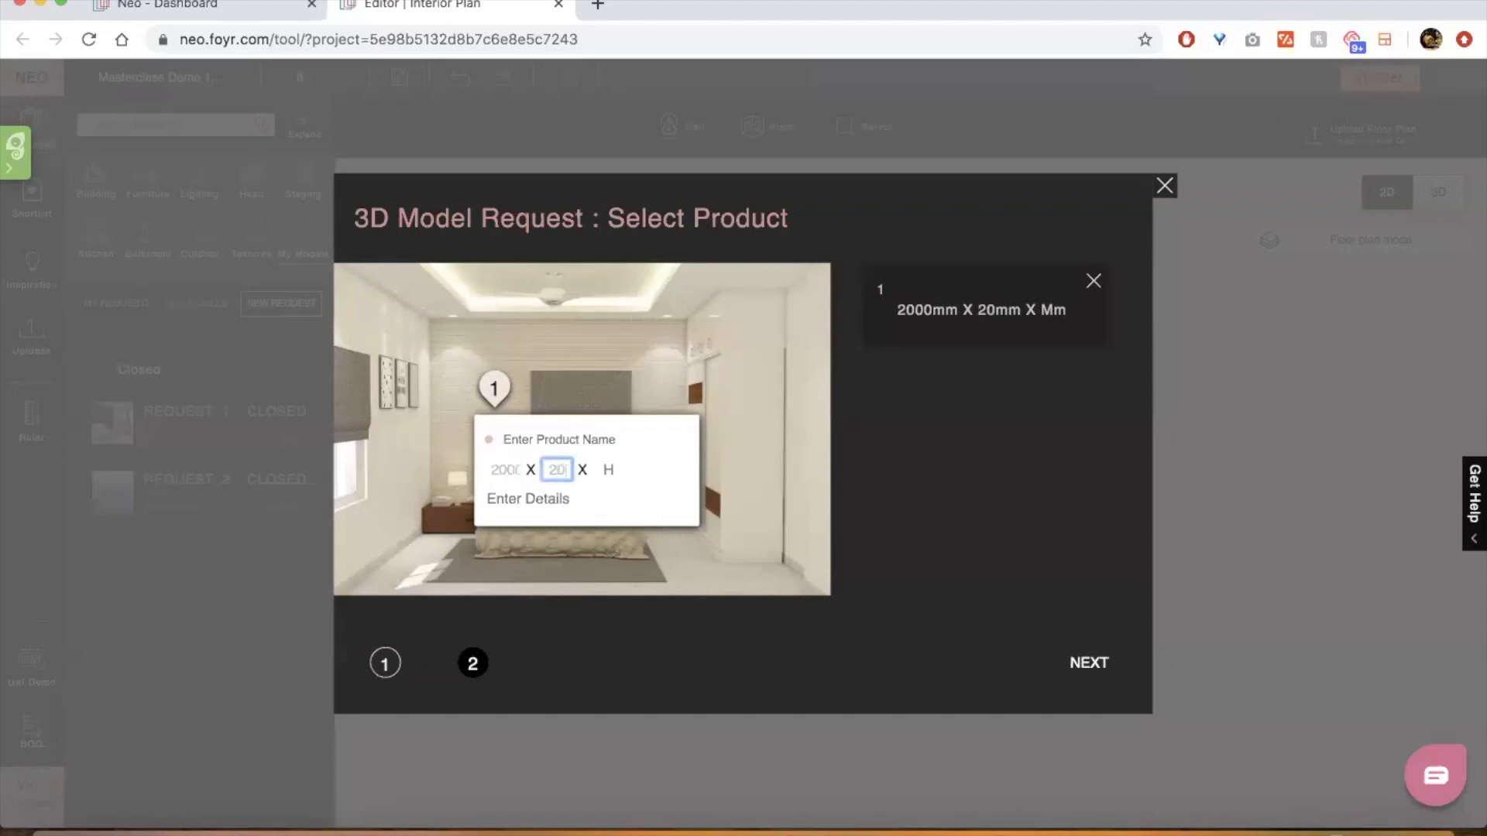
text(00)
key(Tab)
text(100)
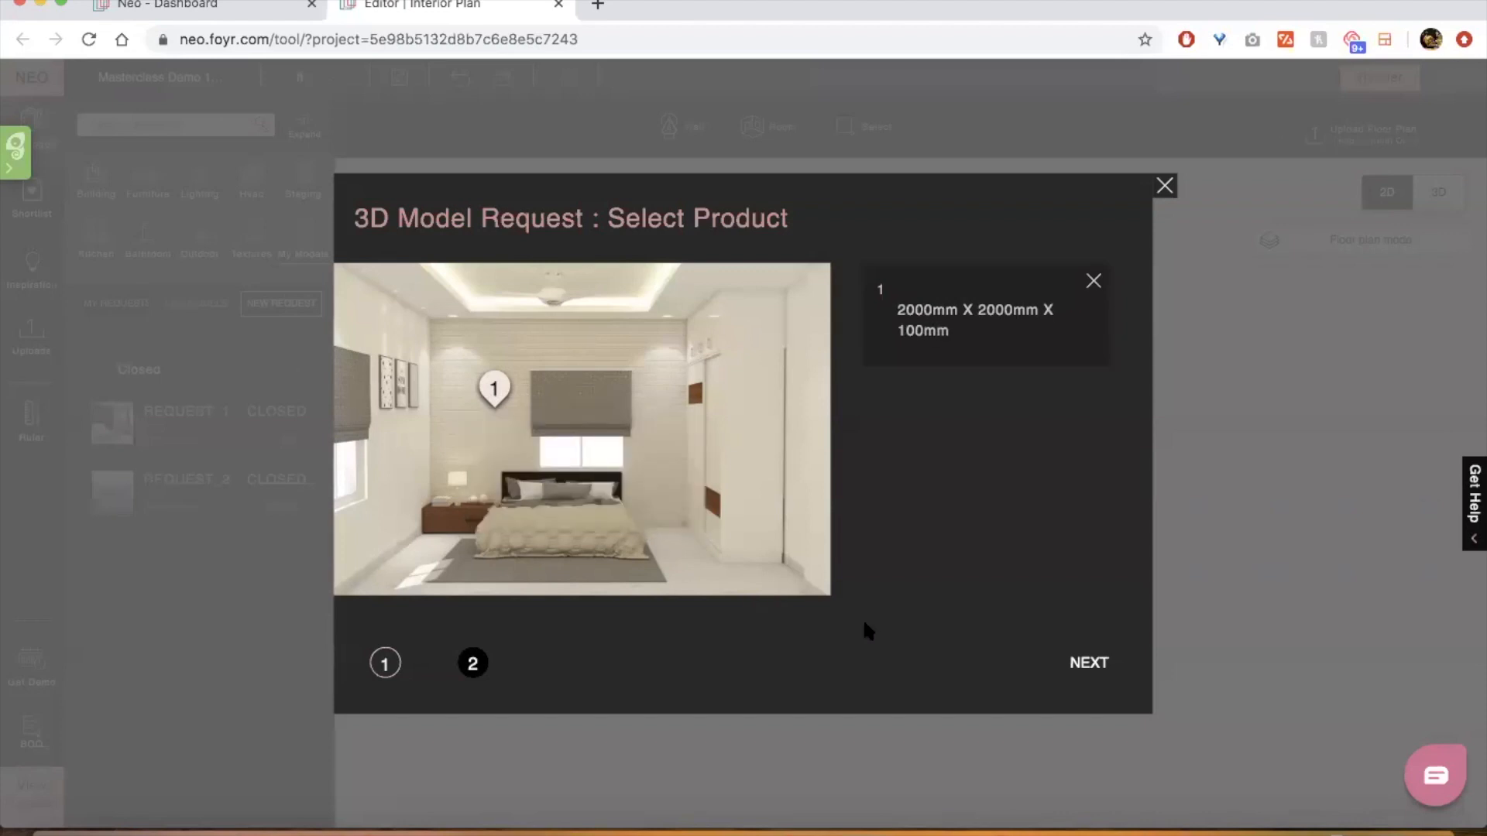
Name the marked product "Bed" and try to continue to the next stage of the request
click(473, 664)
mouse_move(488, 373)
click(501, 437)
text(Bed)
click(834, 500)
click(1071, 663)
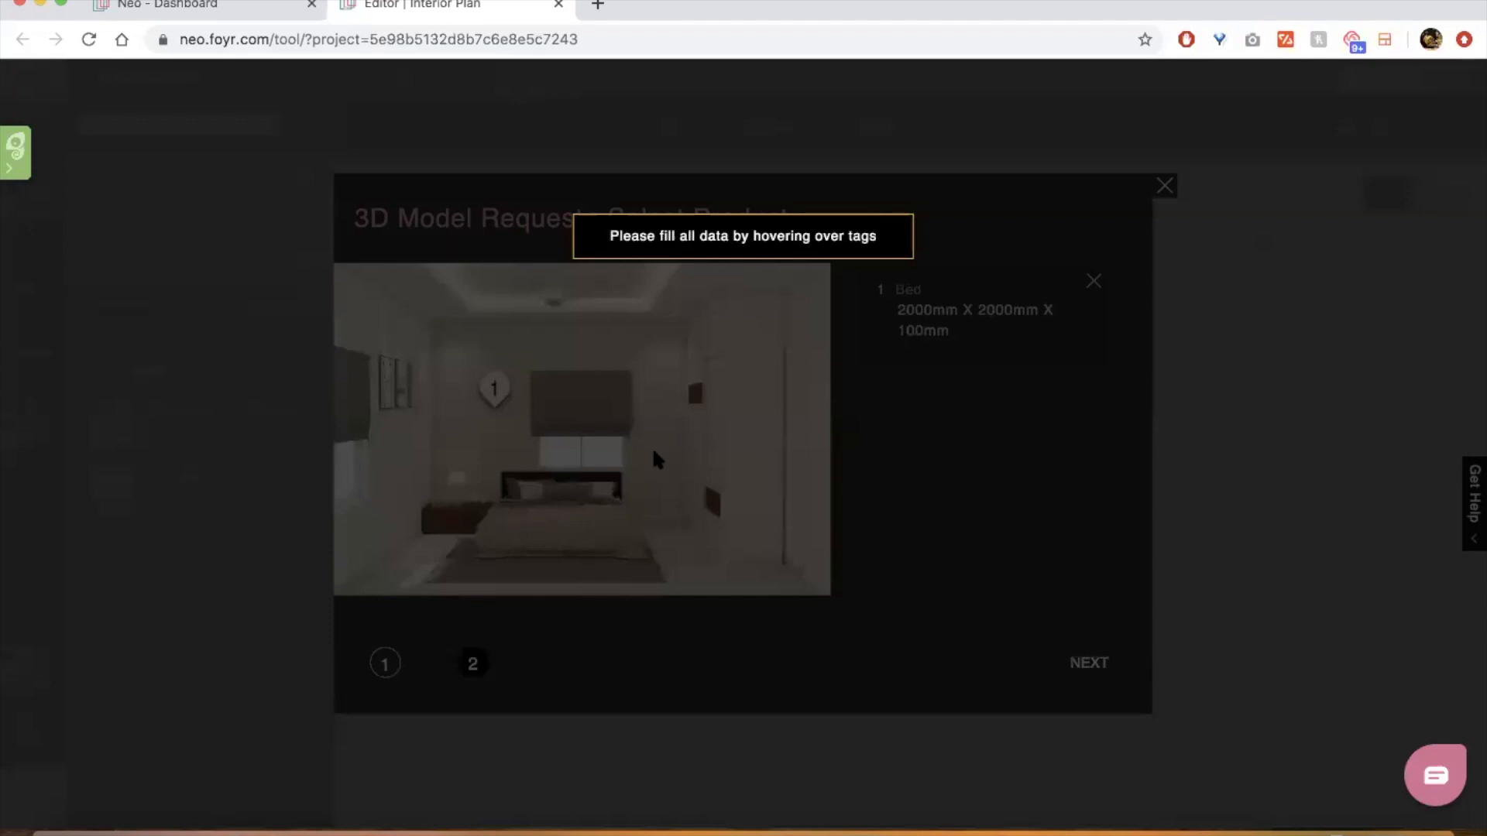
Add the details "Pls Model This For Me" to the bed tag and continue to the Submit Request stage
mouse_move(495, 387)
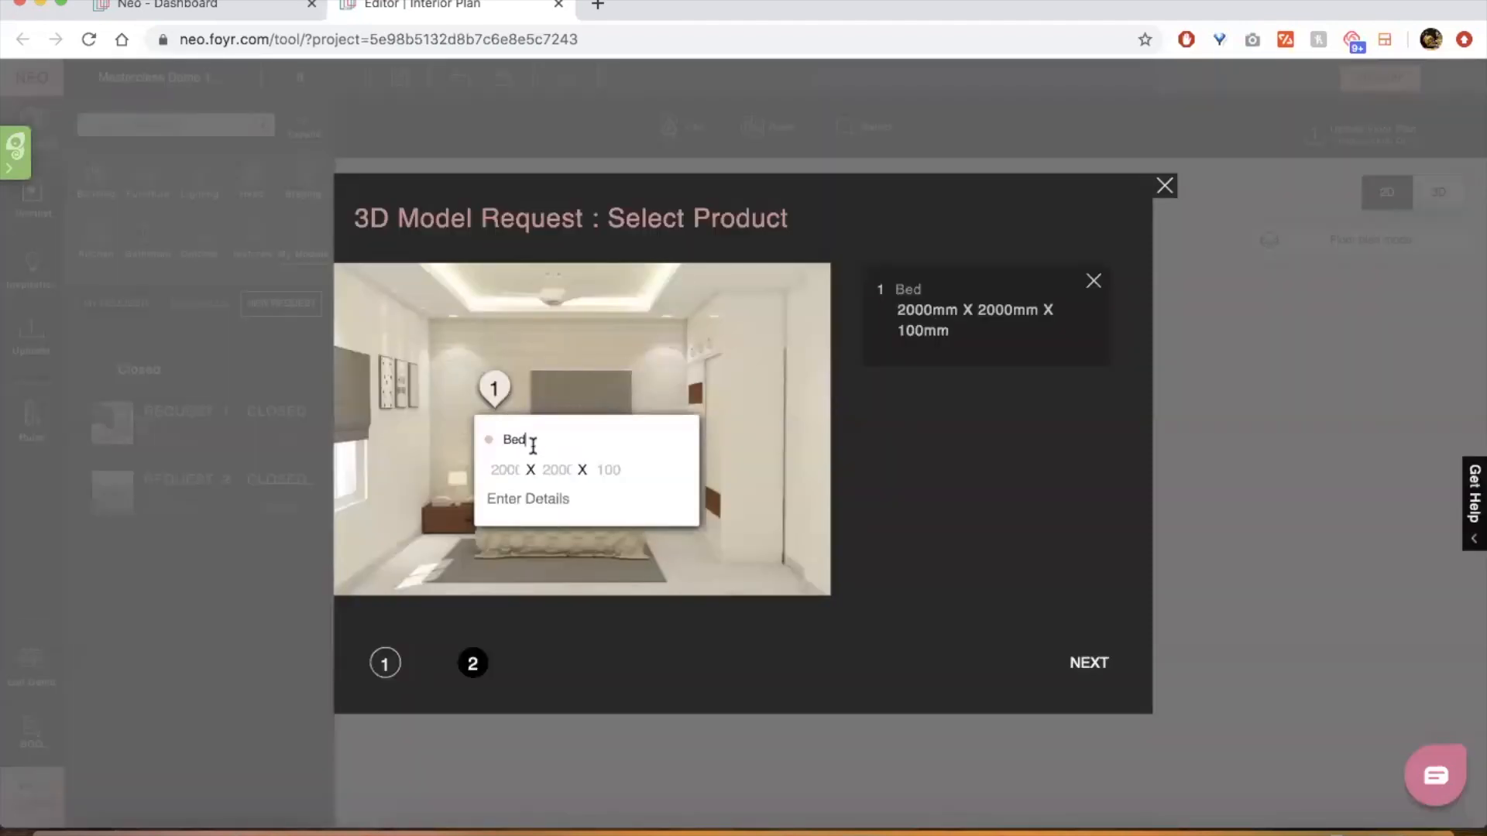
click(532, 498)
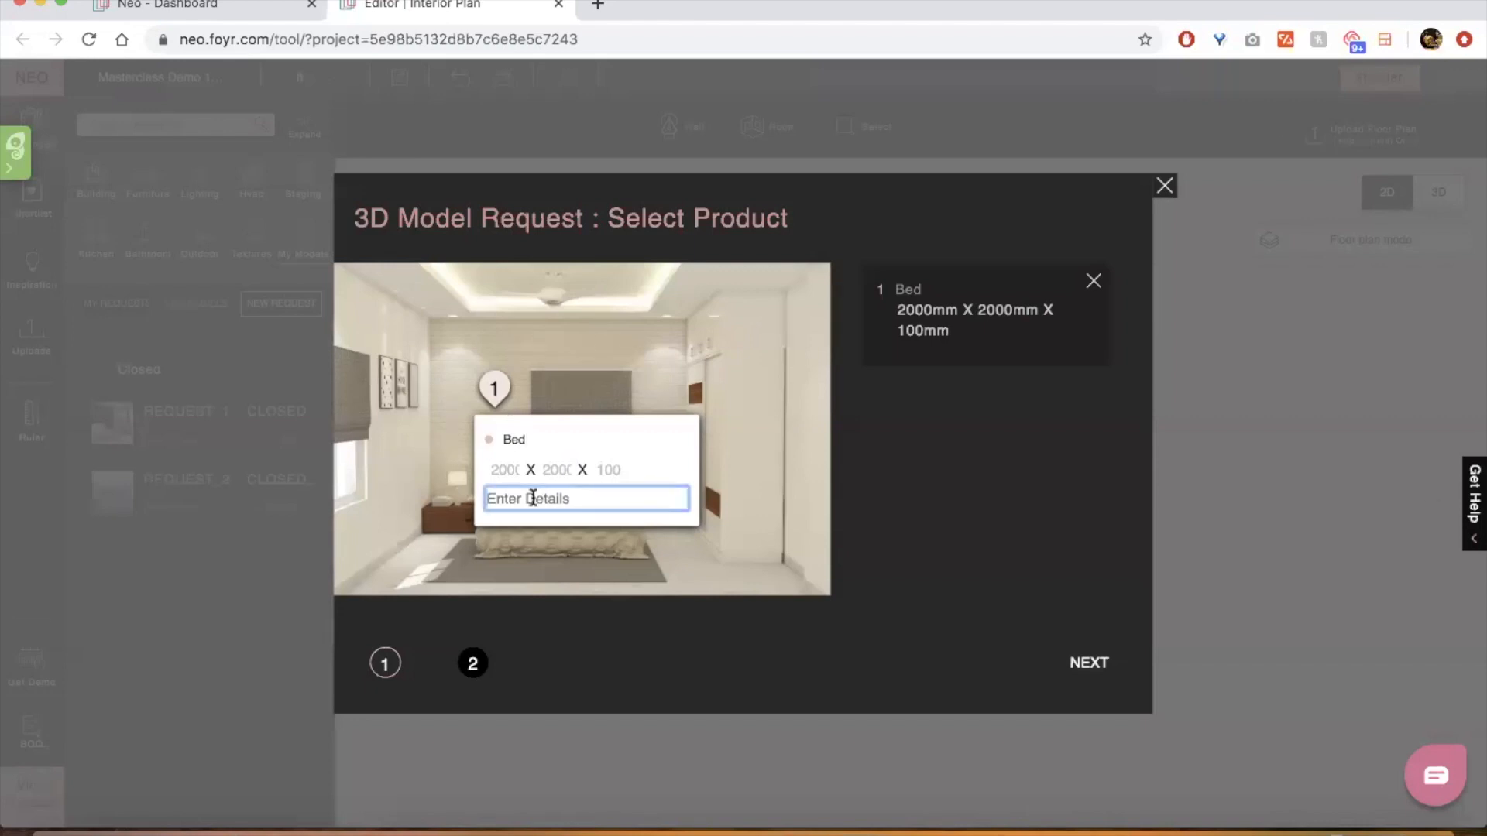
text(Pls Model This )
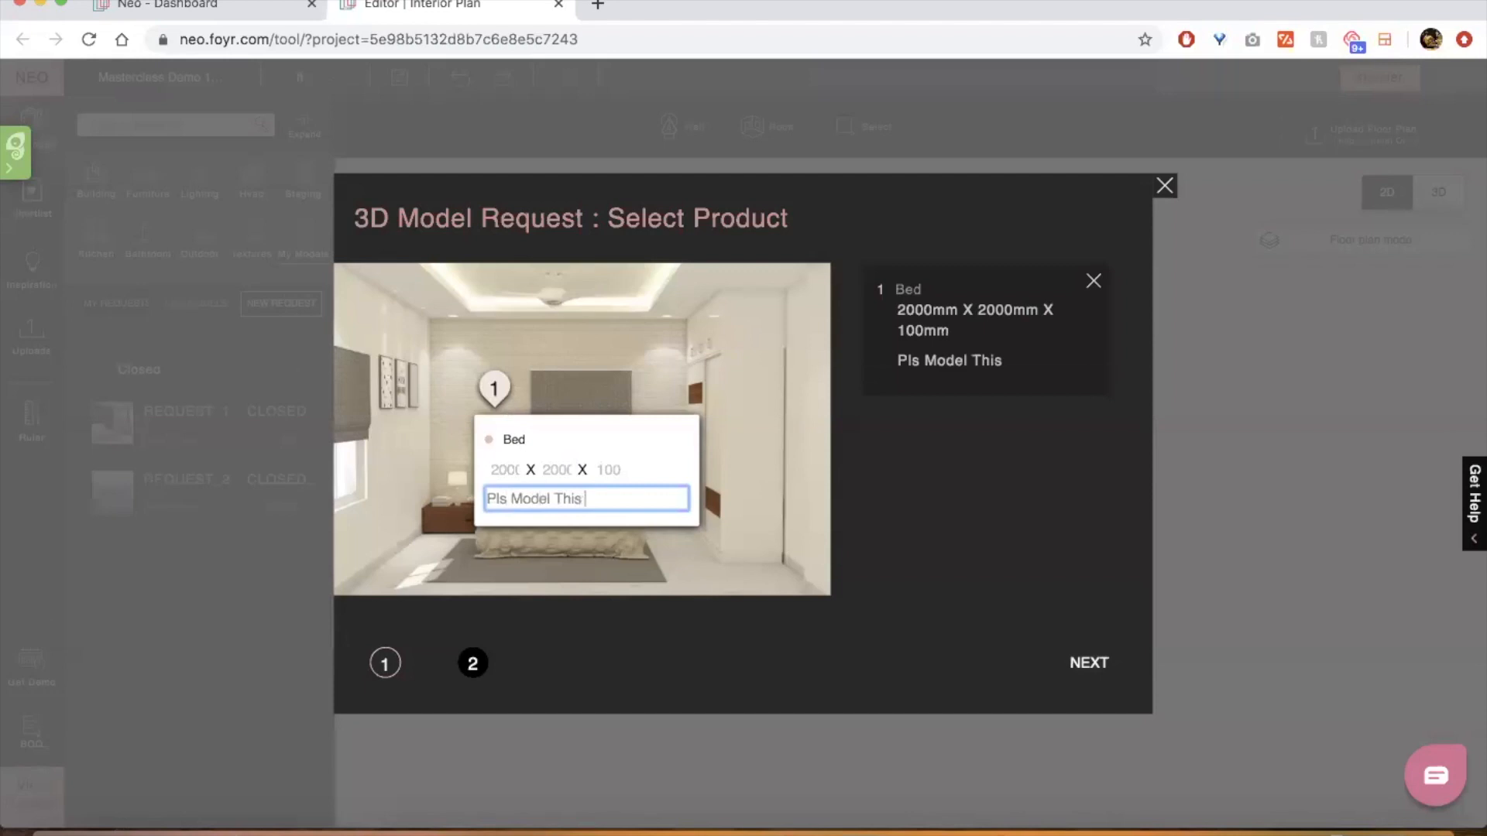
text(For Me)
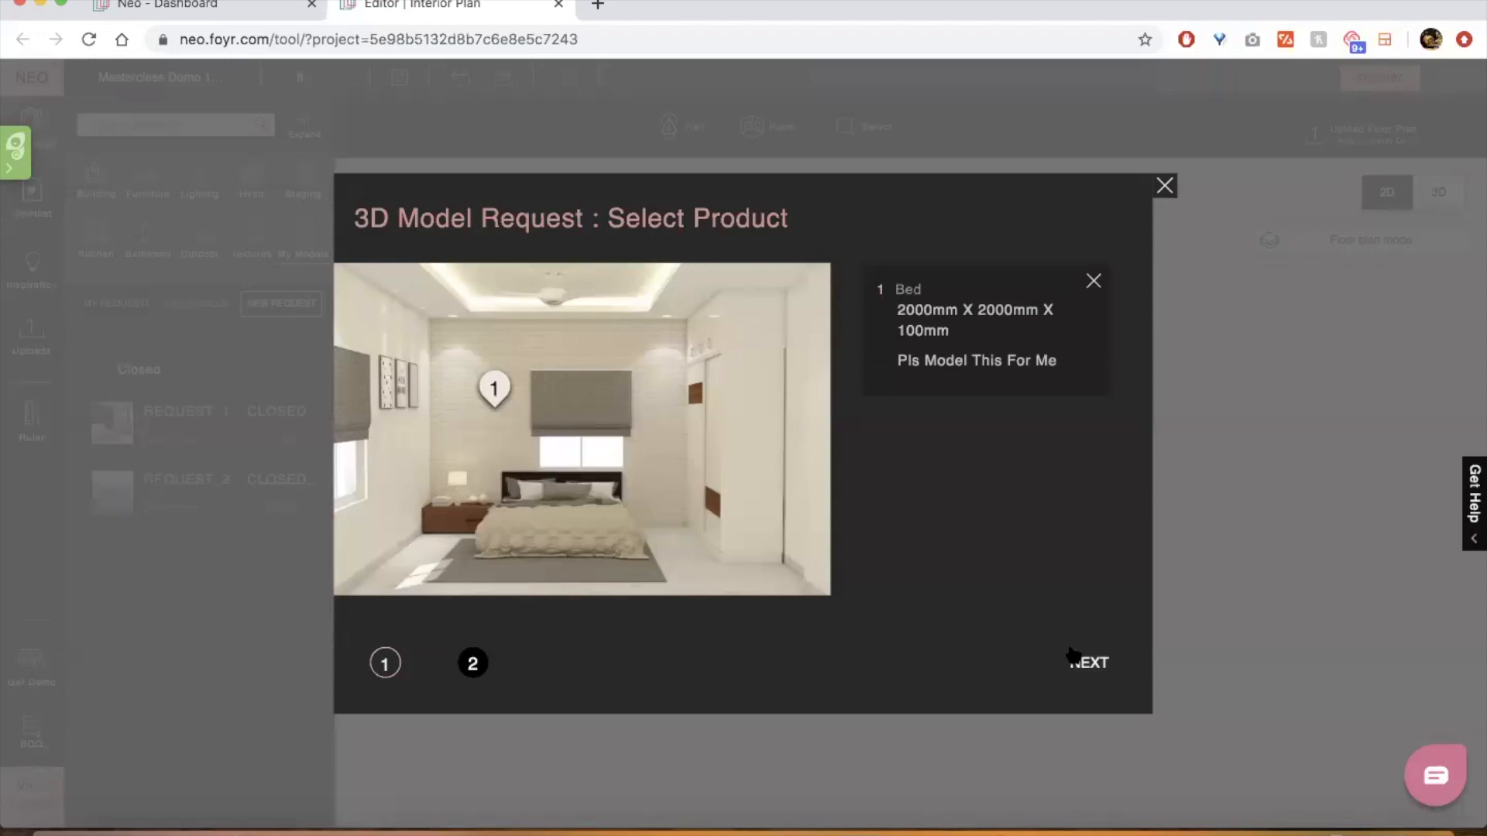
click(1074, 656)
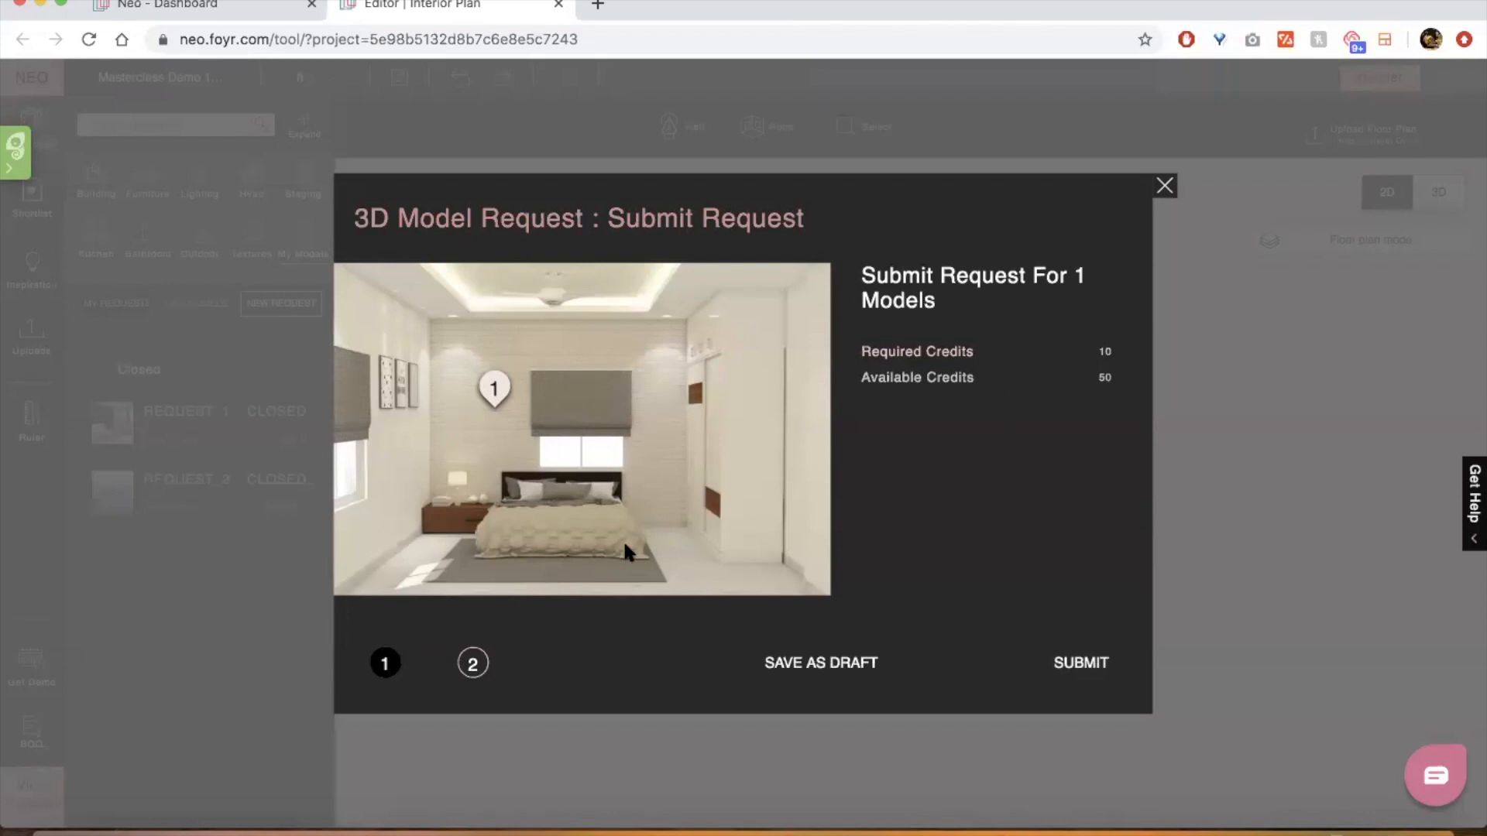
Submit the 3D model request for the bed, and check the My Models and My Requests lists before closing the catalogue
click(1076, 660)
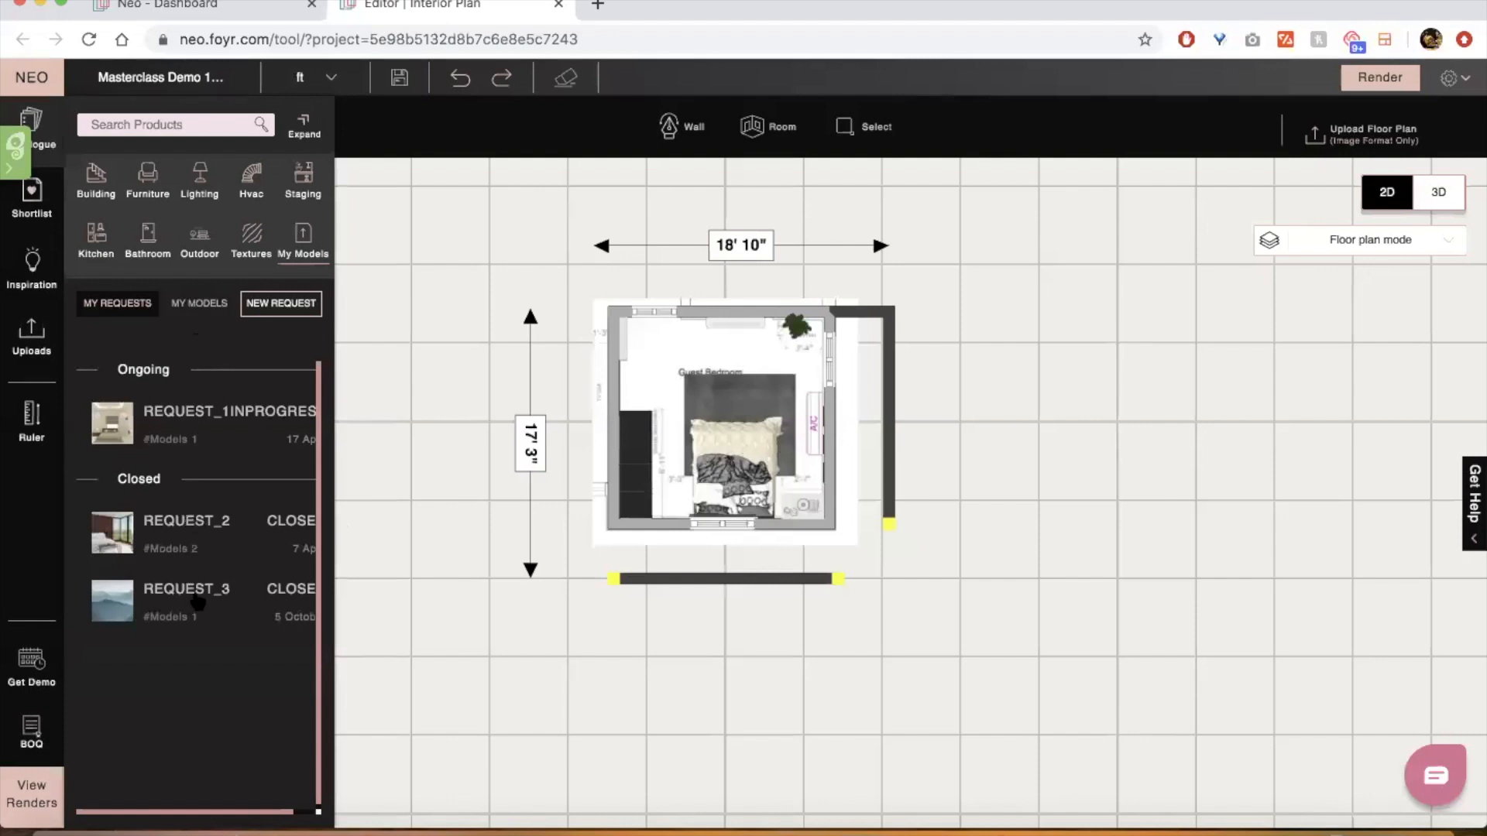
click(211, 307)
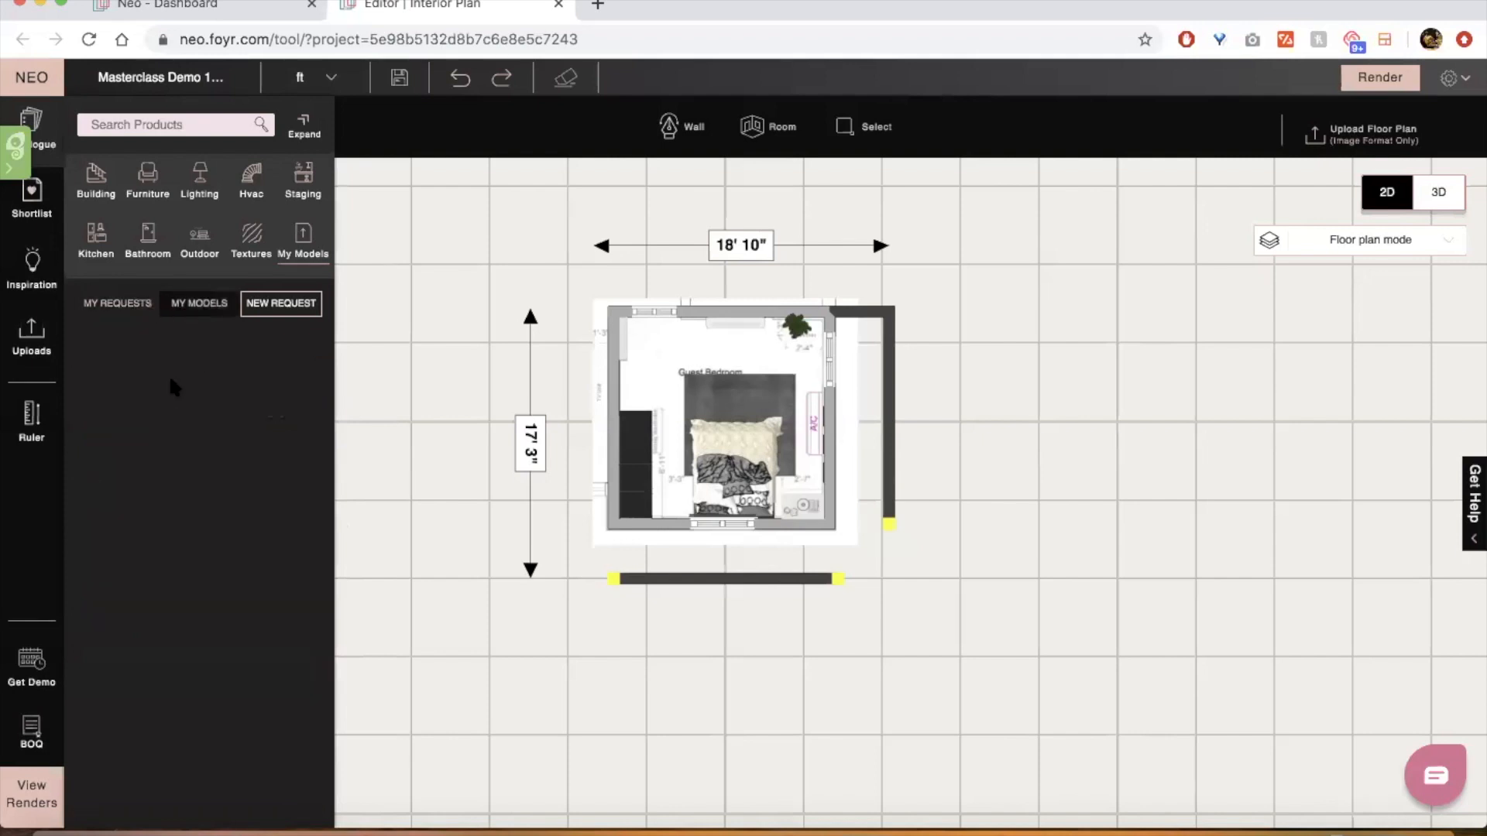
click(136, 304)
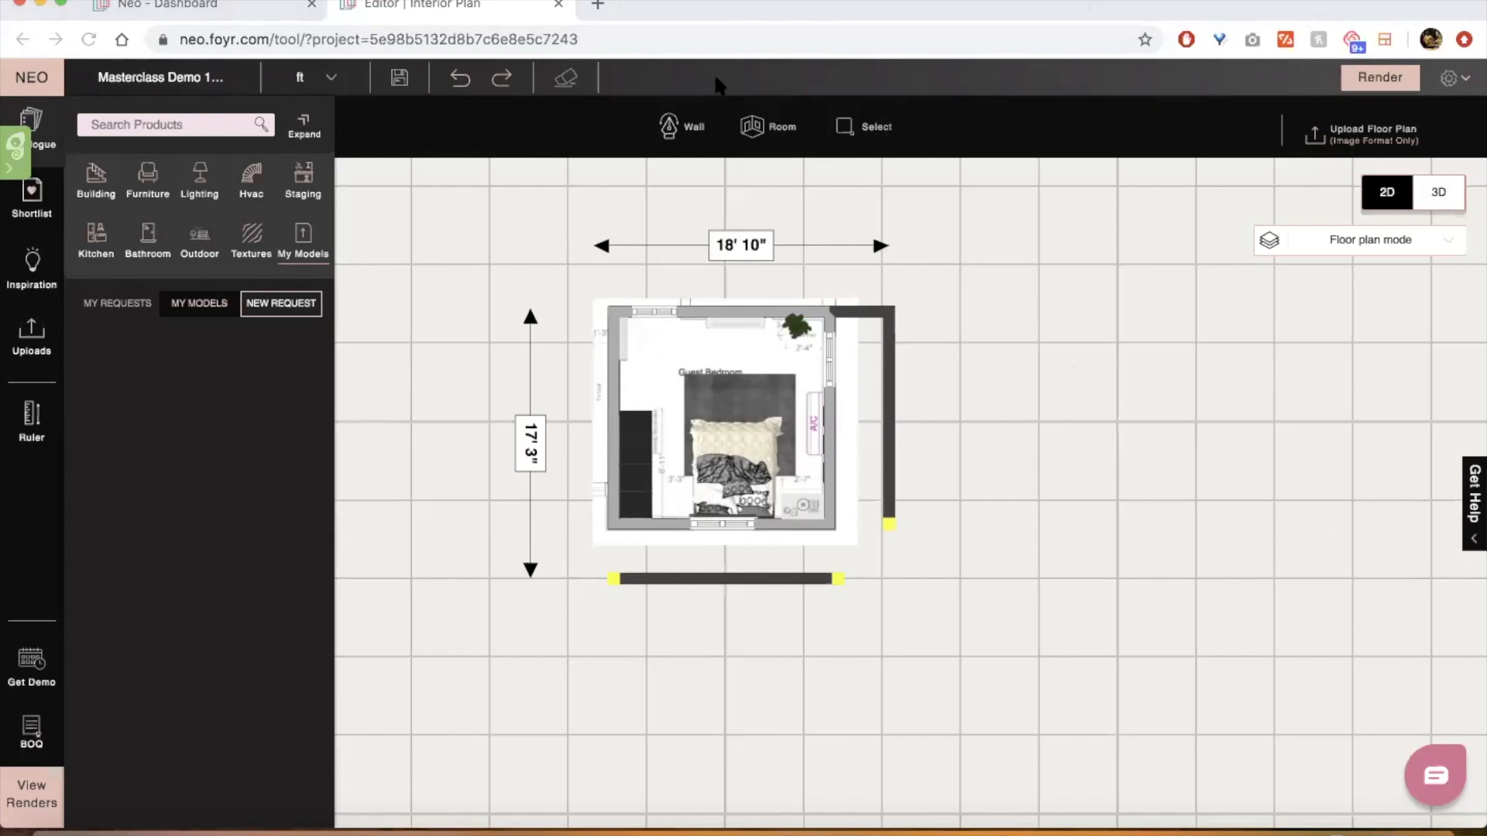
click(495, 223)
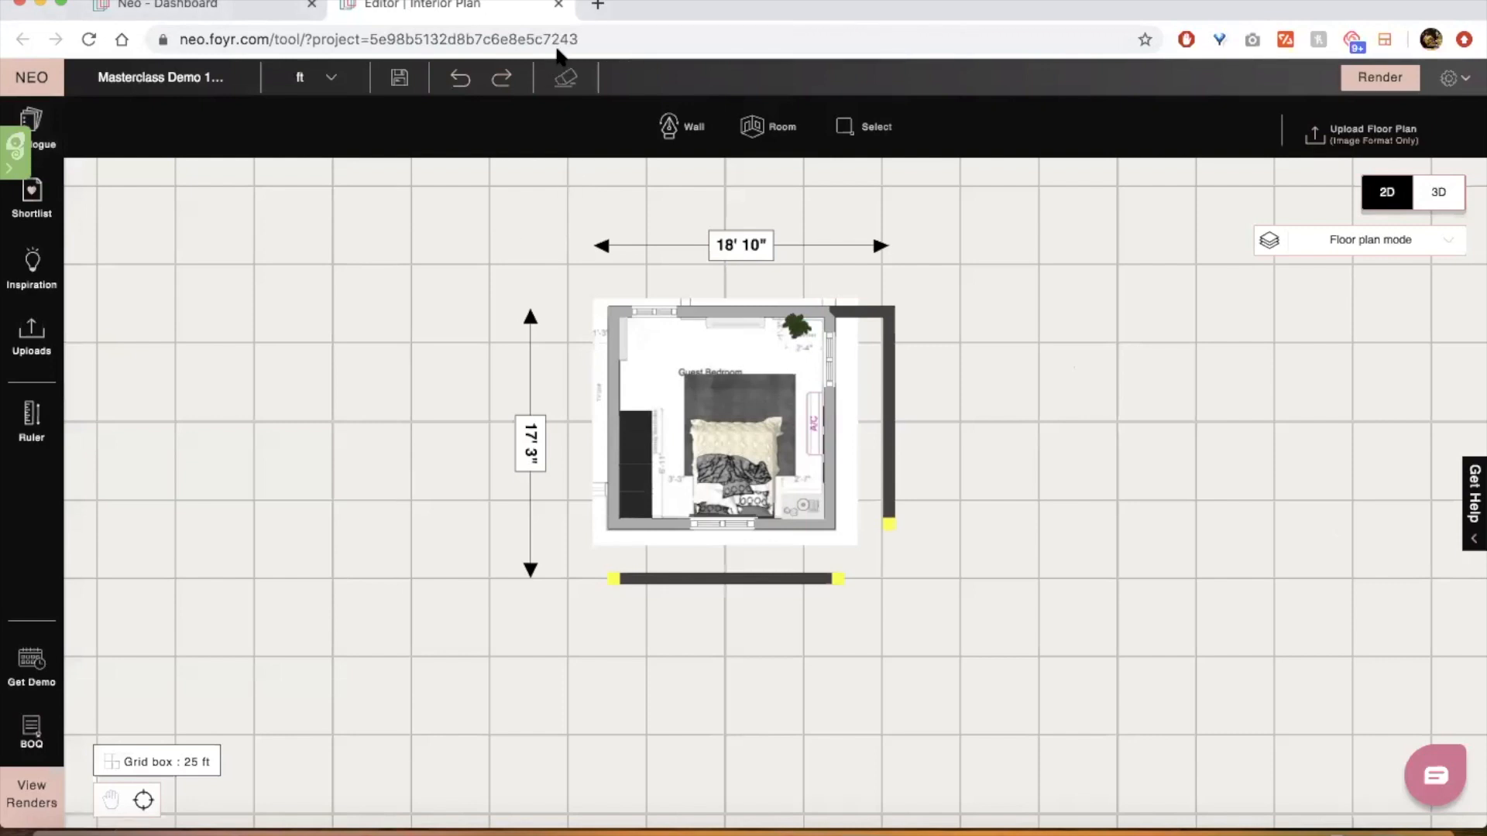
Download the View 14 render from the 3D view as a JPEG into the Webinar models folder, and open the image after returning to 2D
click(1455, 187)
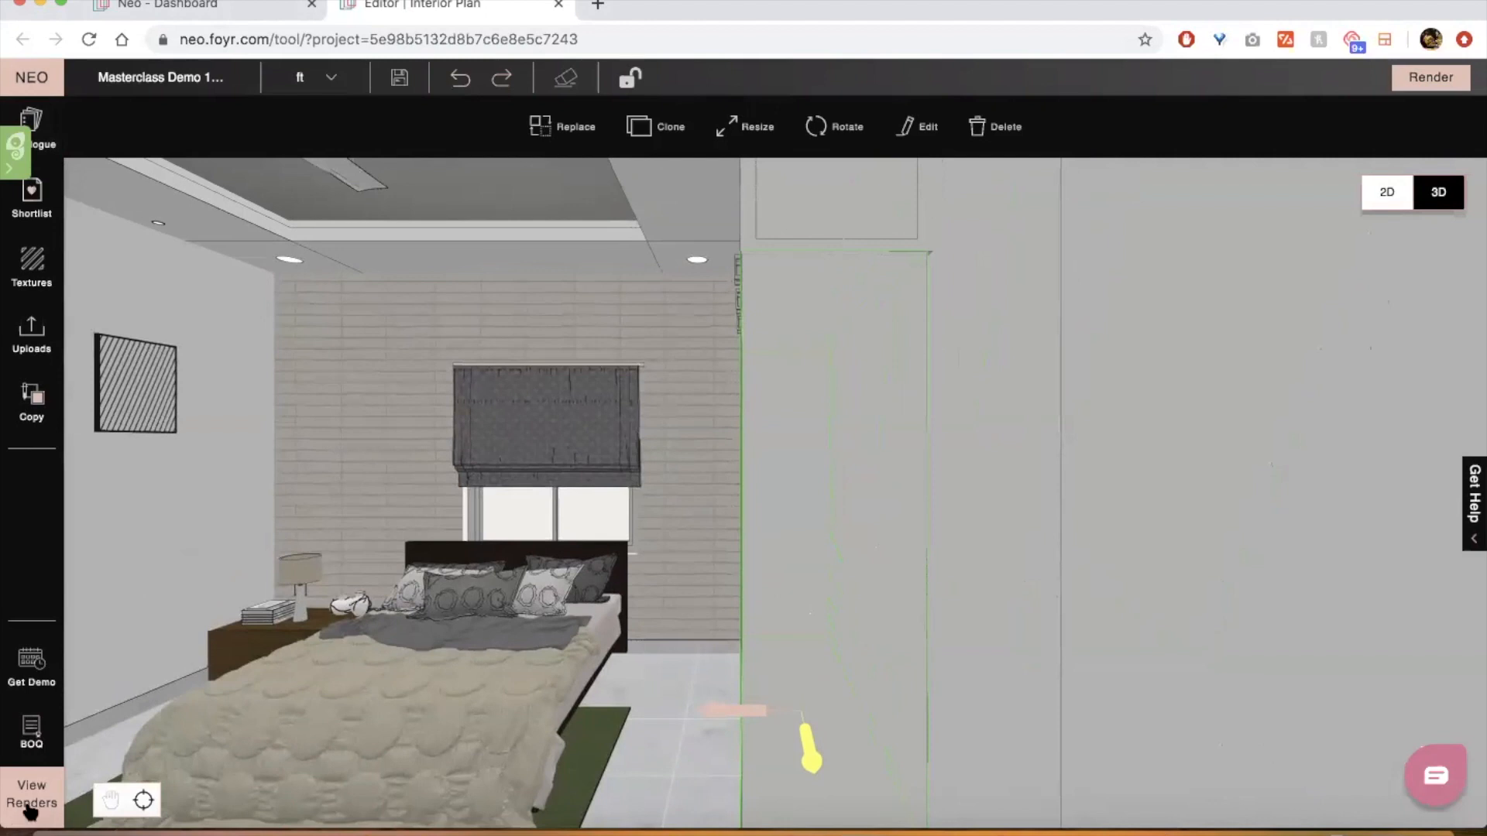
click(32, 794)
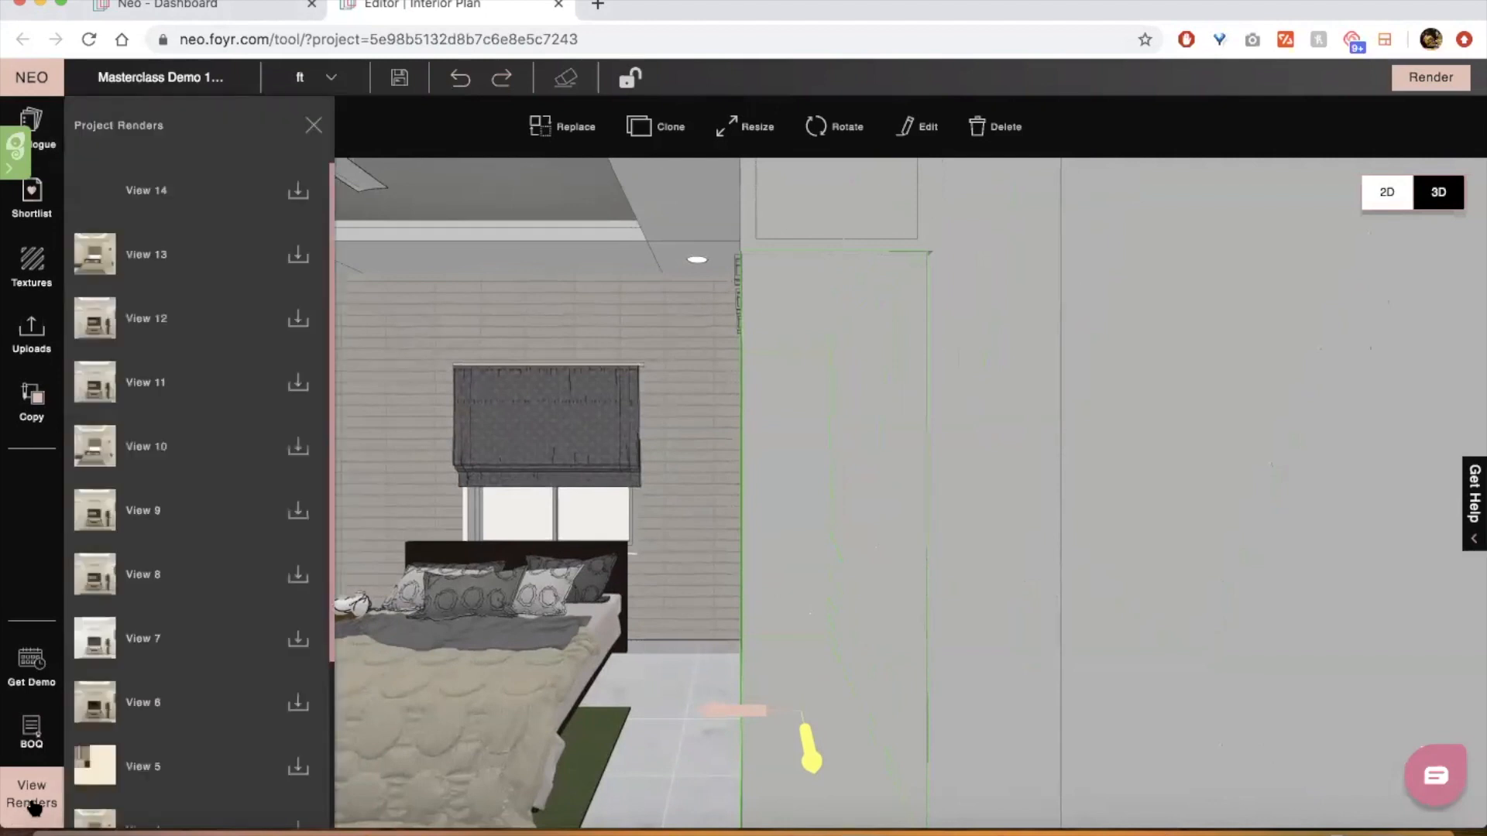
click(298, 192)
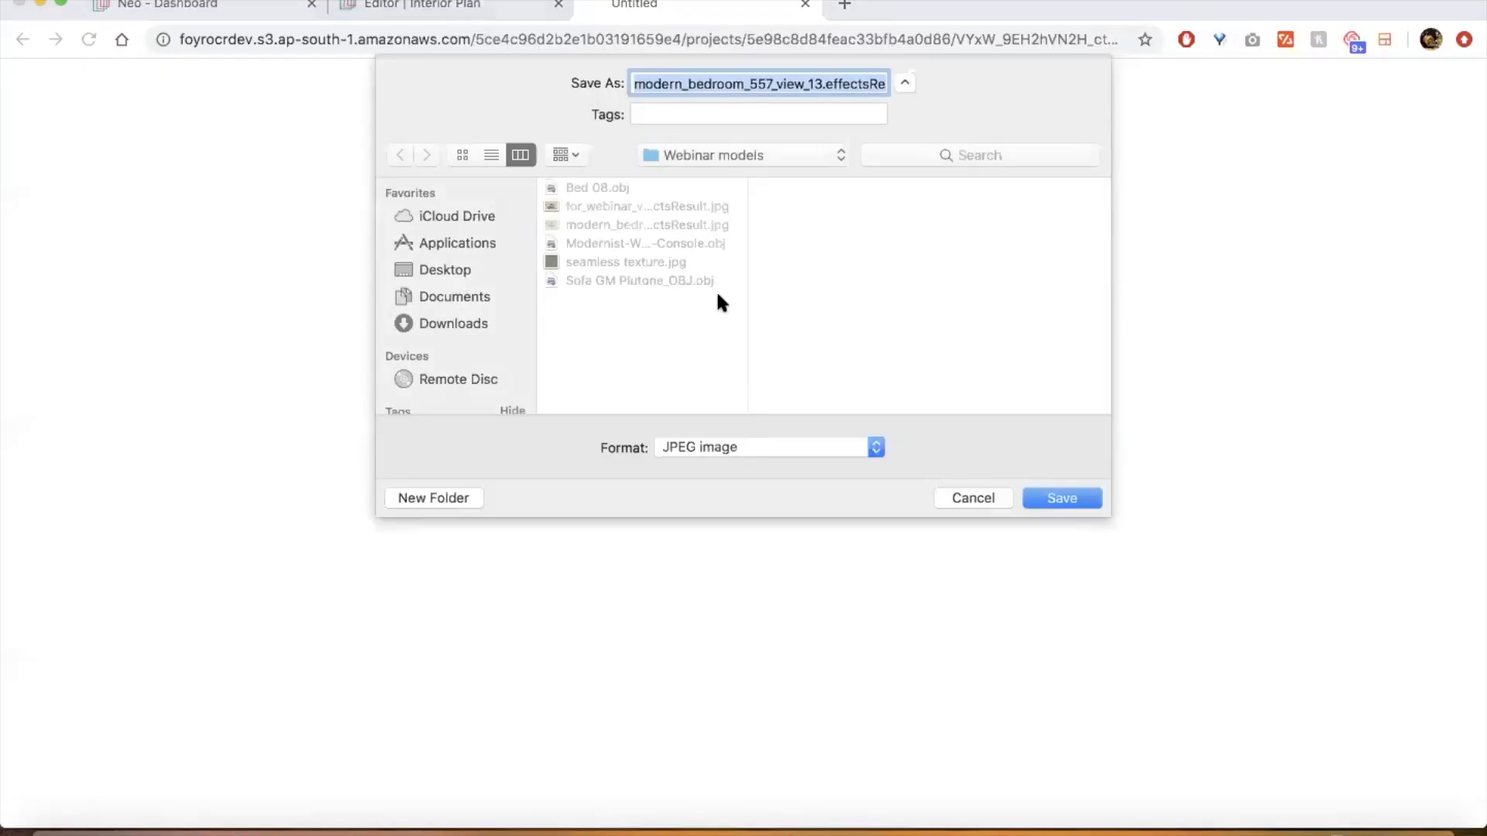
click(1044, 499)
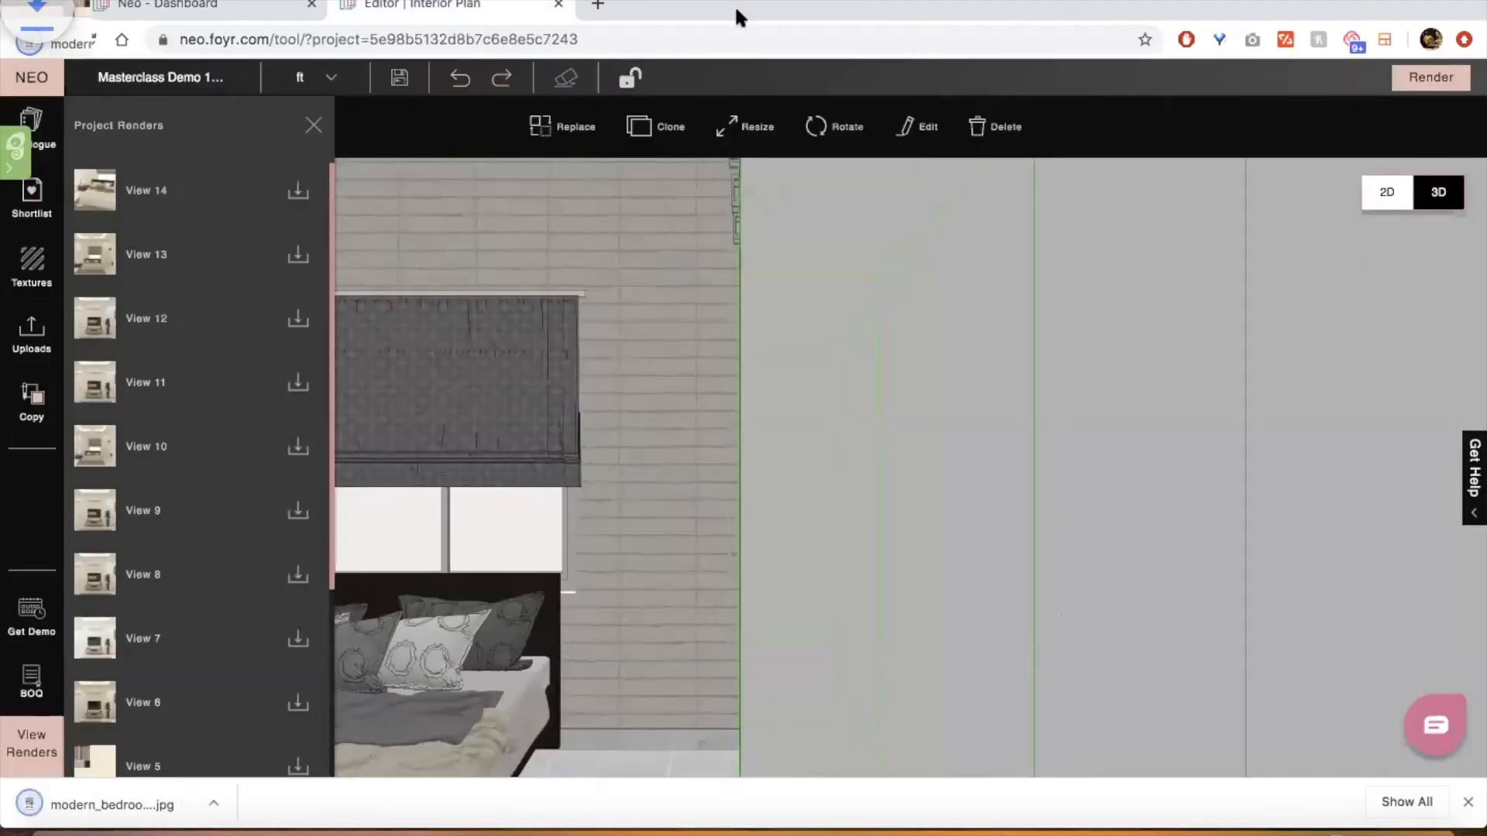
click(1383, 195)
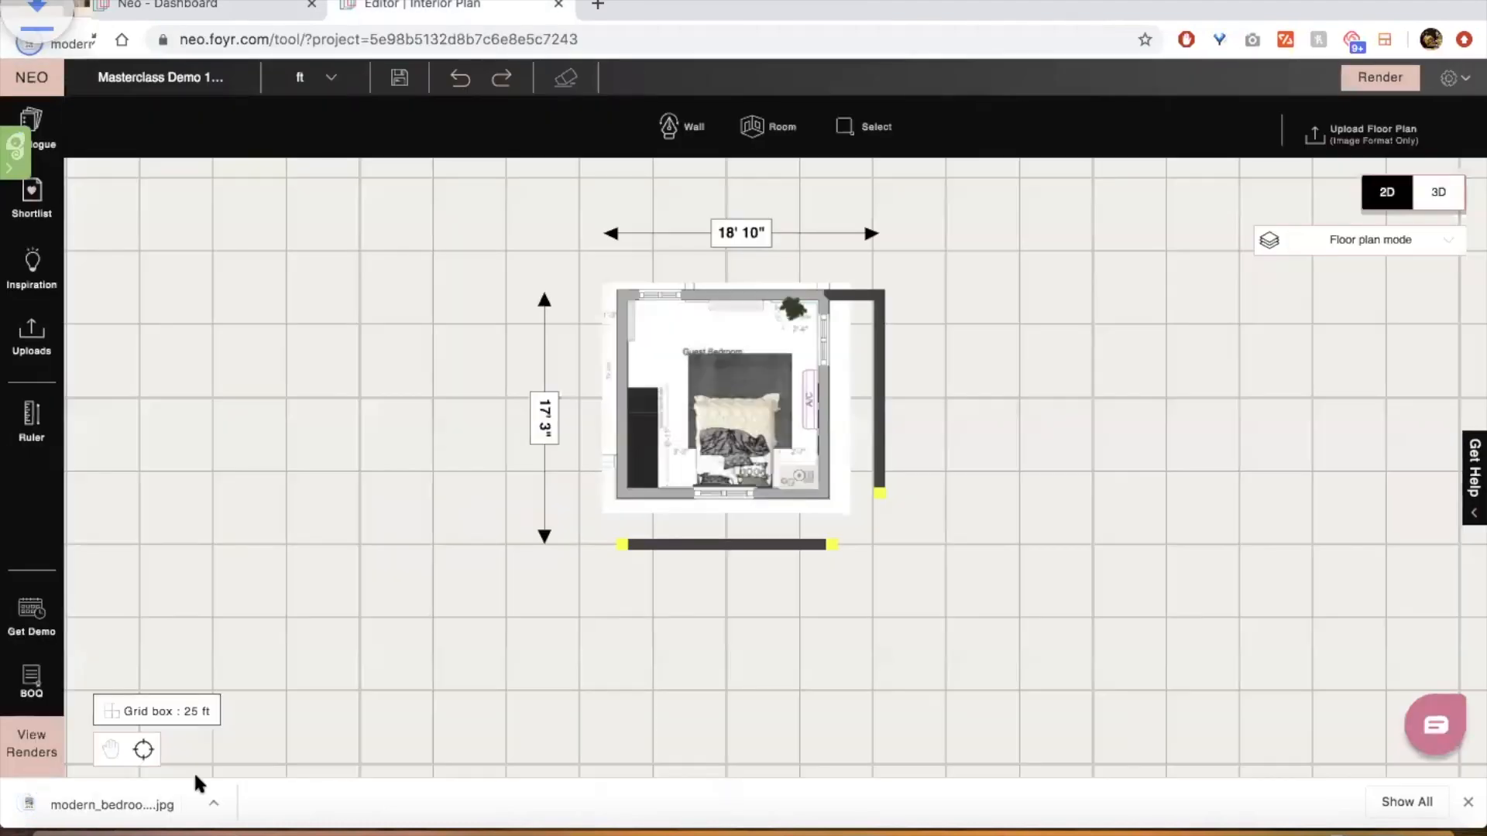
click(176, 805)
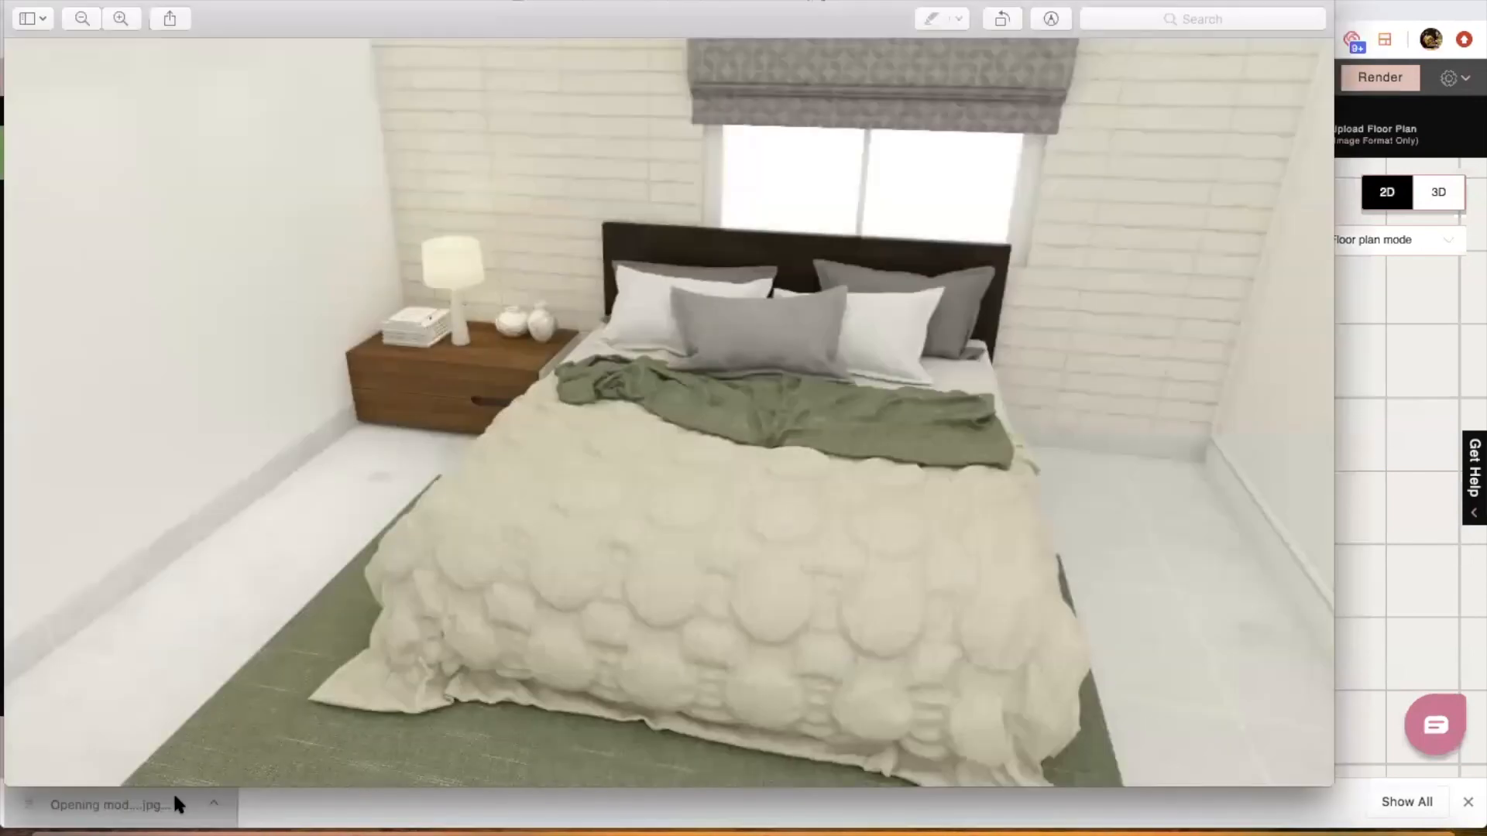